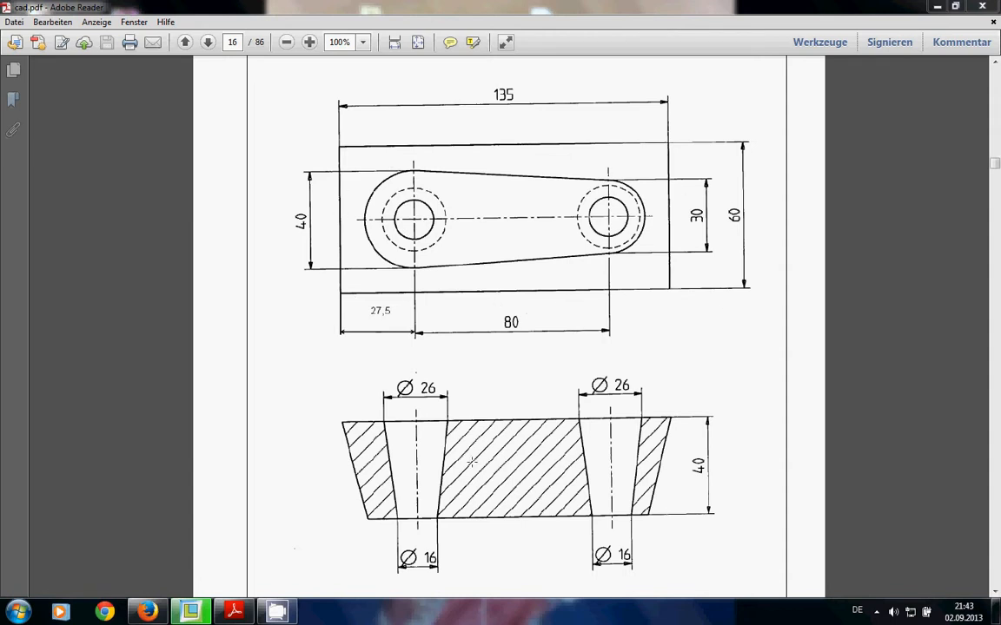
Step: Examine the overall dimensions and the top and section views of the plate in the technical drawing
mouse_move(681, 112)
left_mouse_down()
mouse_move(339, 145)
mouse_move(339, 263)
mouse_move(336, 187)
left_mouse_up()
left_click_drag(683, 191, 337, 109)
left_click(311, 111)
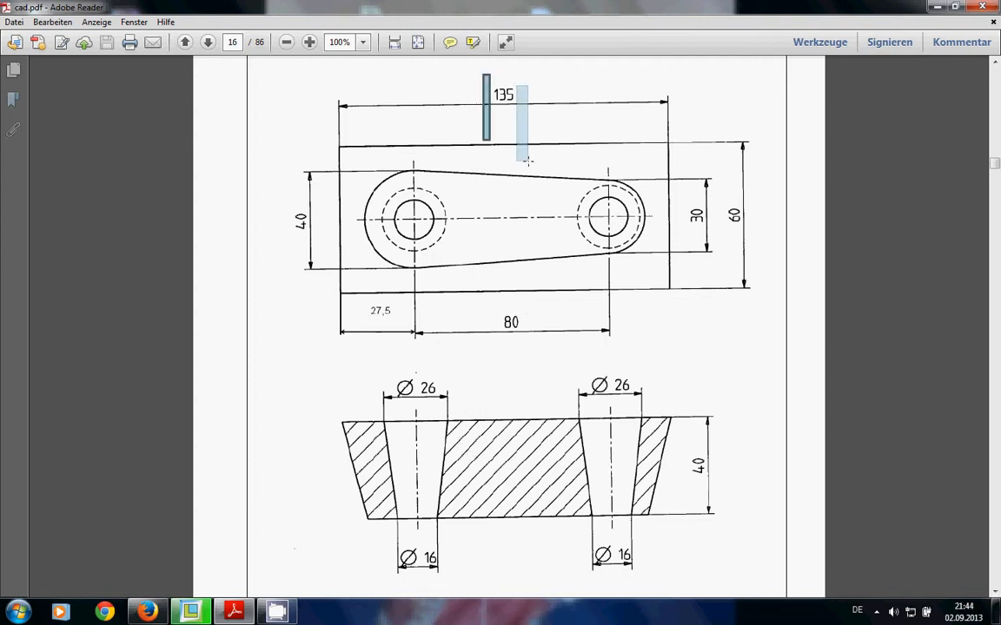
scroll(525, 198, "up", 1)
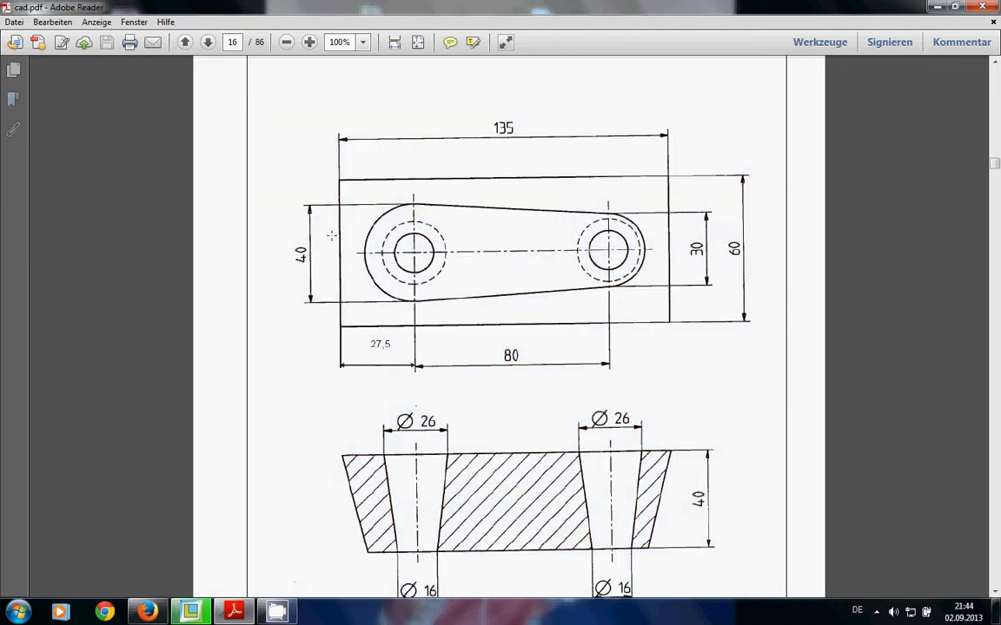
scroll(513, 330, "down", 1)
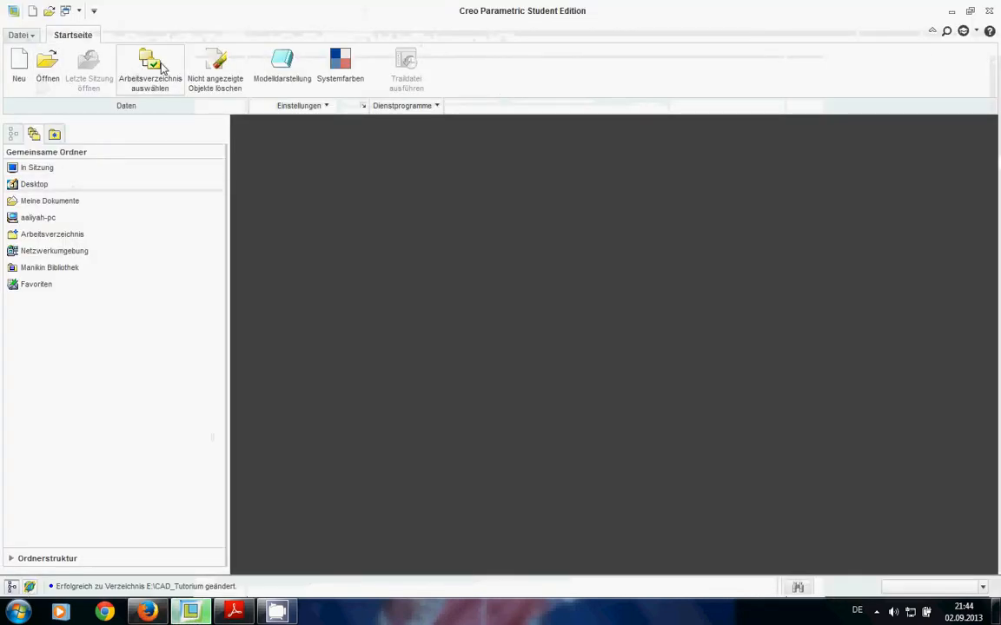
Step: In Creo Parametric, create a new solid part named Verbund_tutorium using the default template
left_click(17, 68)
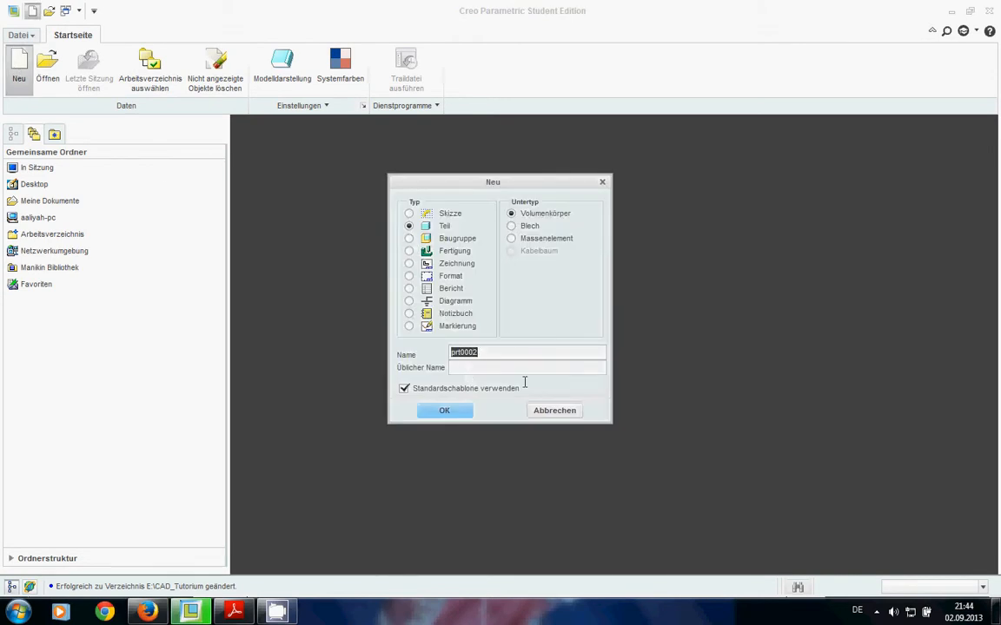
type("Verbund_tutorium")
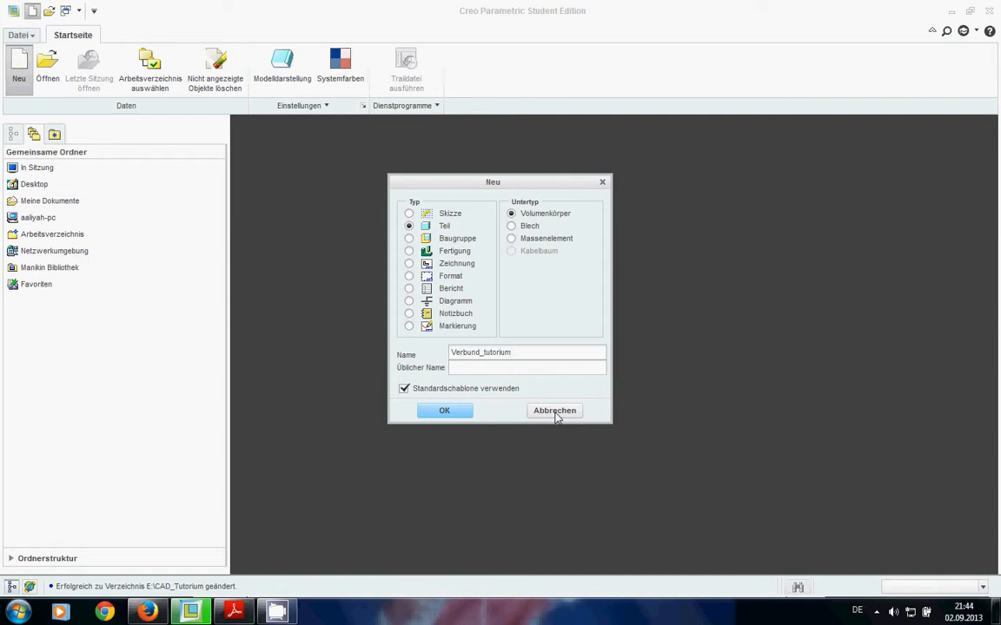
left_click(439, 413)
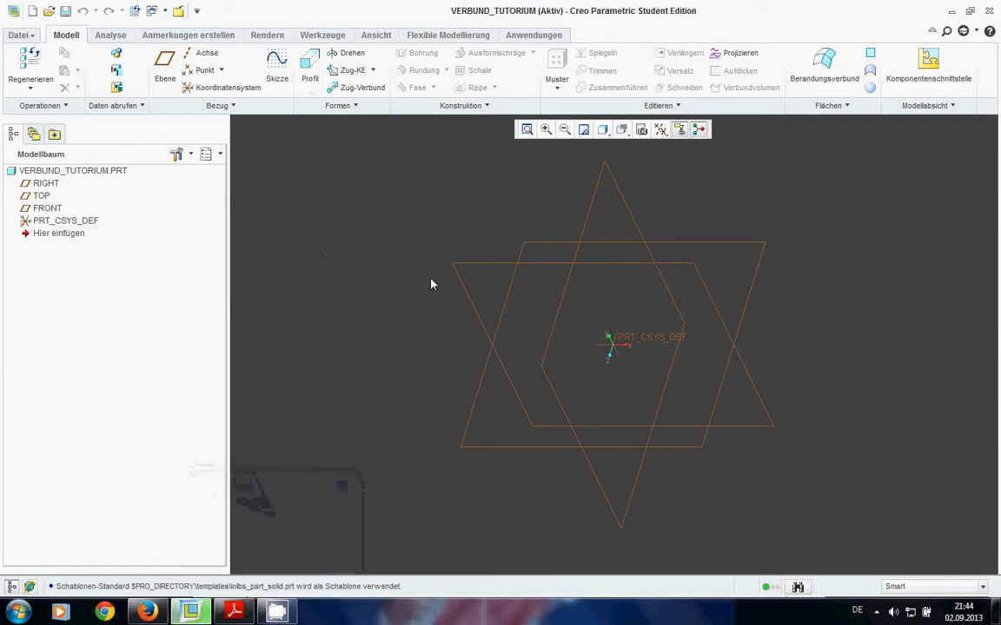
Step: Start a blend (Verbund) feature and define the sketch of Schnitt 1 on the FRONT plane, viewed straight on
left_click(351, 105)
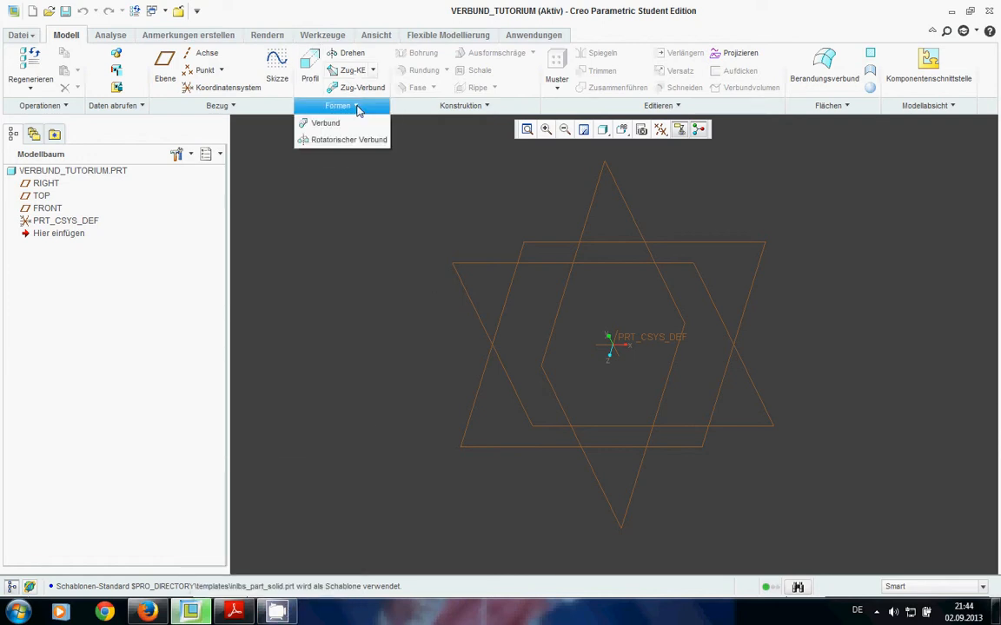
left_click(348, 125)
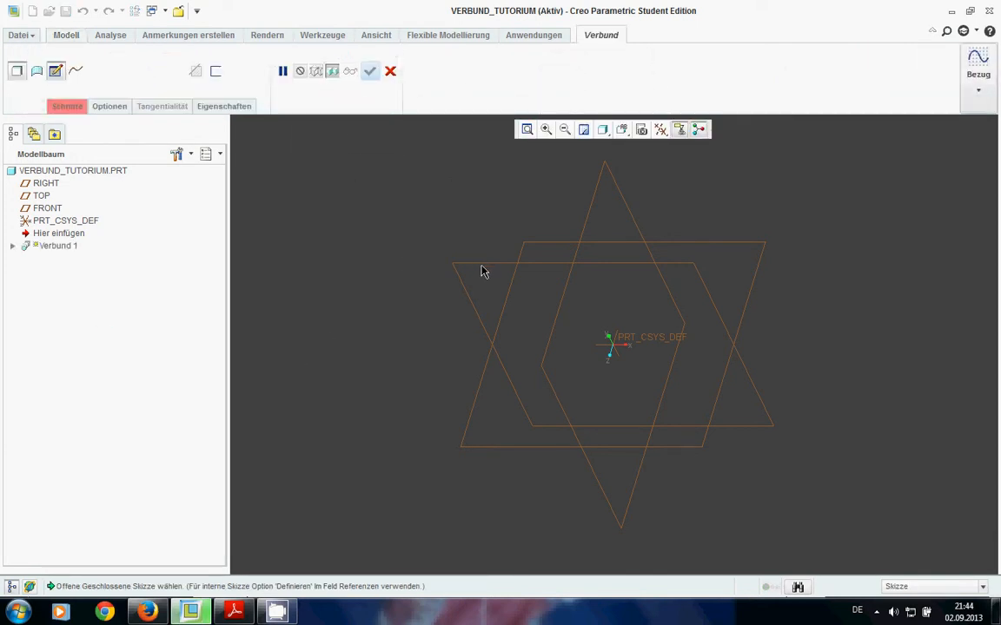
left_click(64, 105)
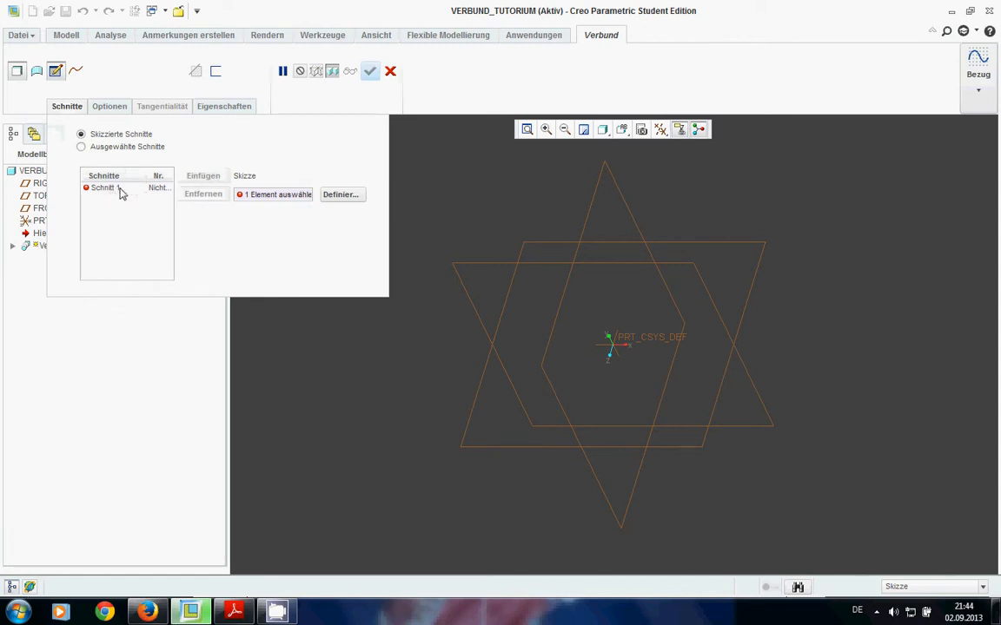
left_click(337, 193)
left_click(471, 263)
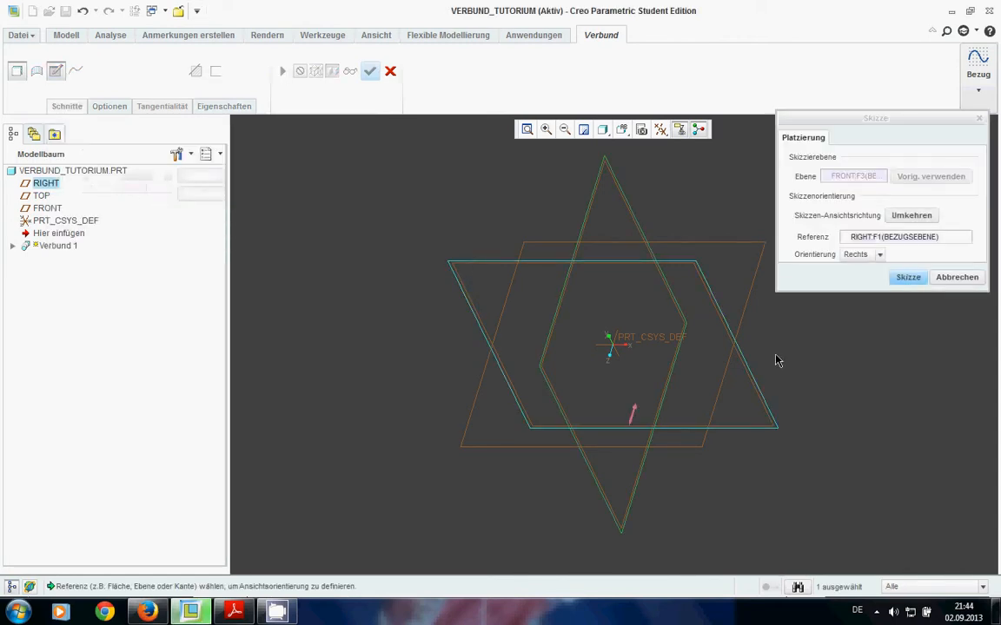
left_click(908, 277)
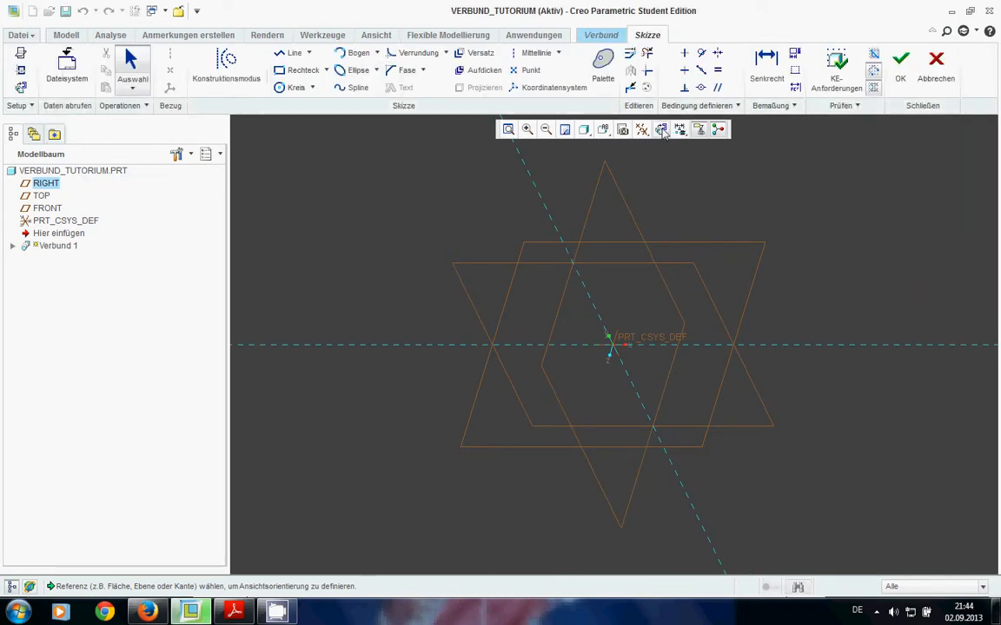
left_click(660, 130)
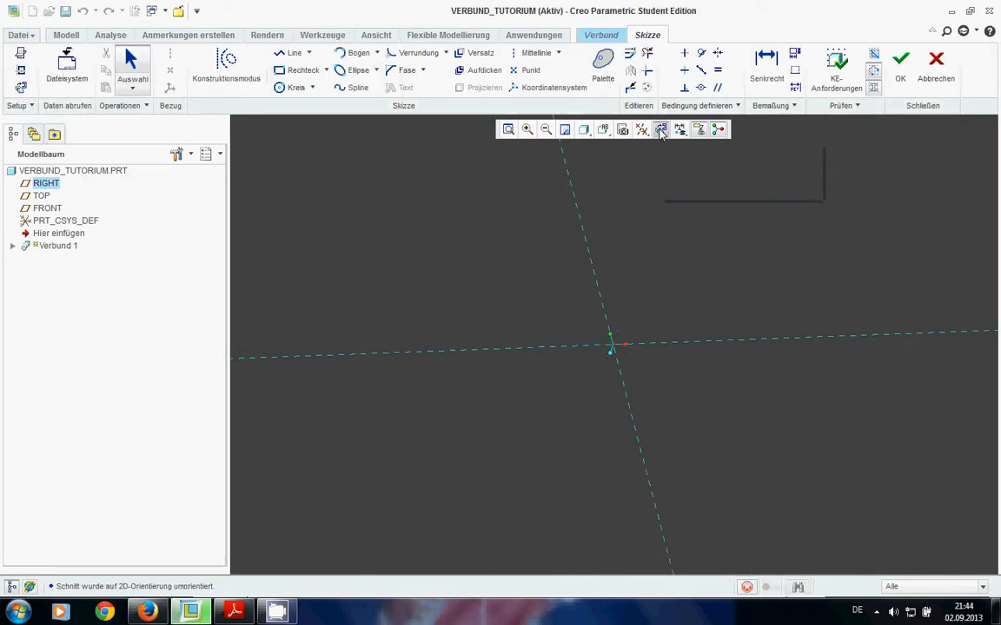
Step: Sketch a vertical and a horizontal centerline through the origin, after consulting the technical drawing
left_click(205, 616)
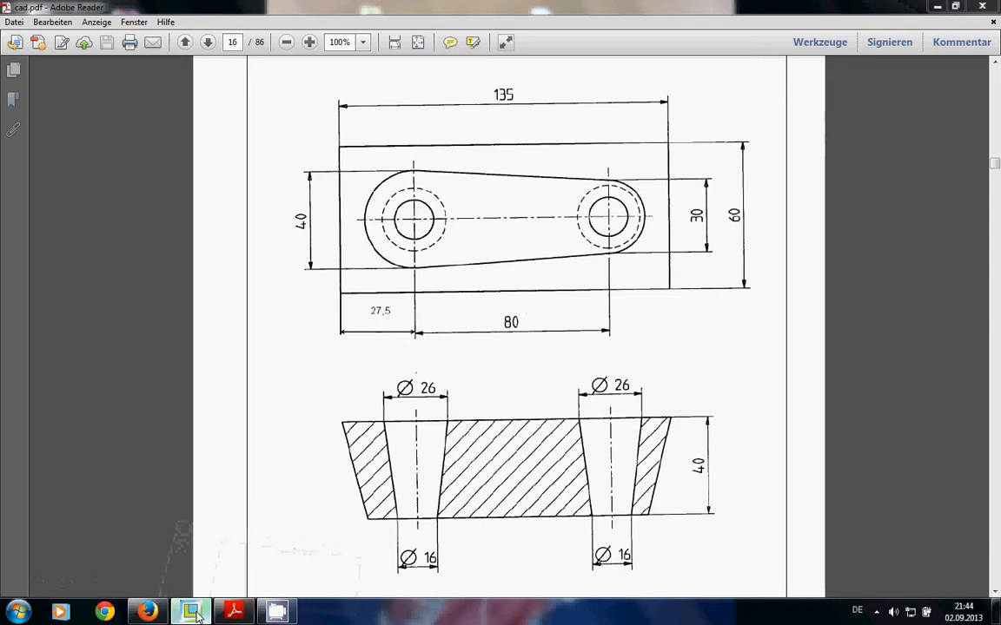
left_click(276, 614)
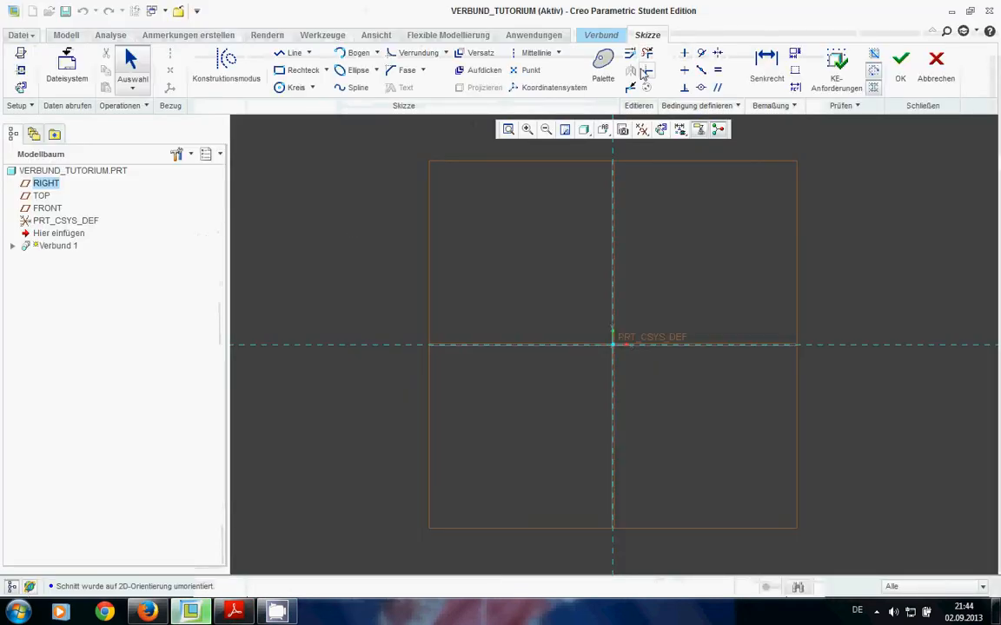
left_click(542, 54)
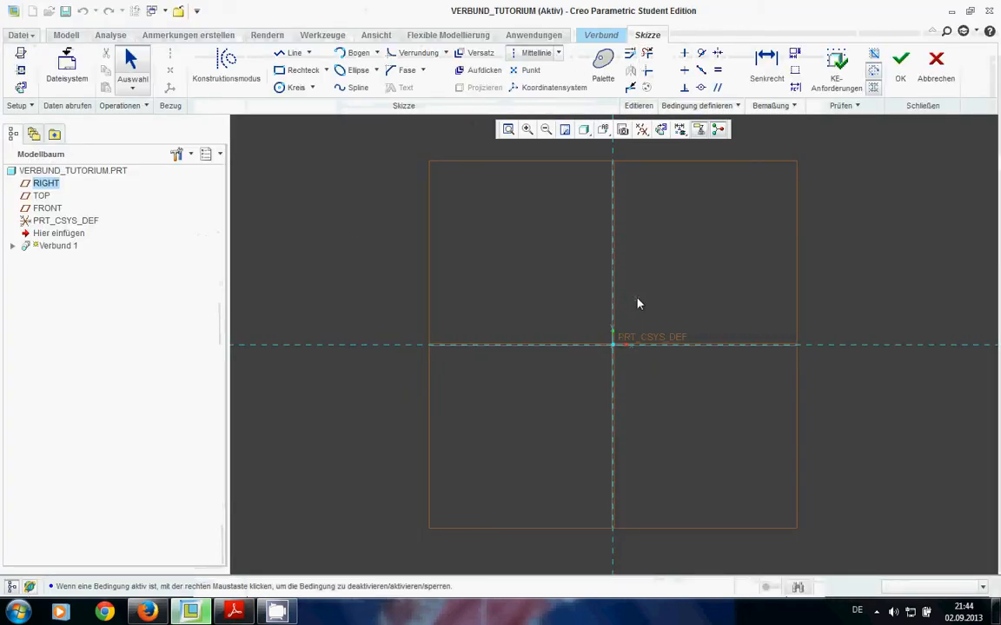
left_click(610, 238)
left_click(612, 354)
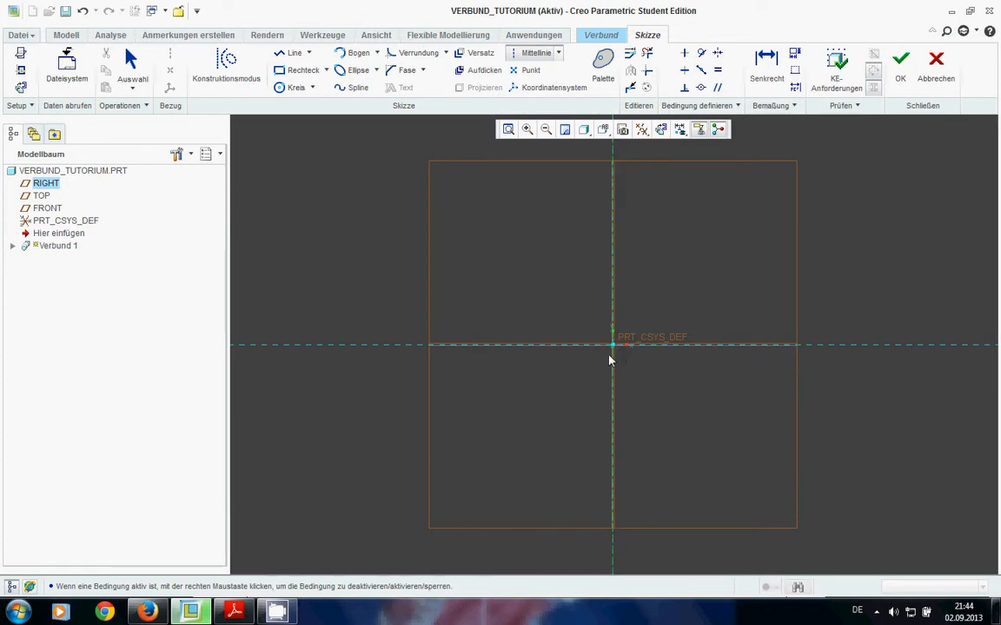
left_click(542, 348)
left_click(654, 345)
middle_click(652, 335)
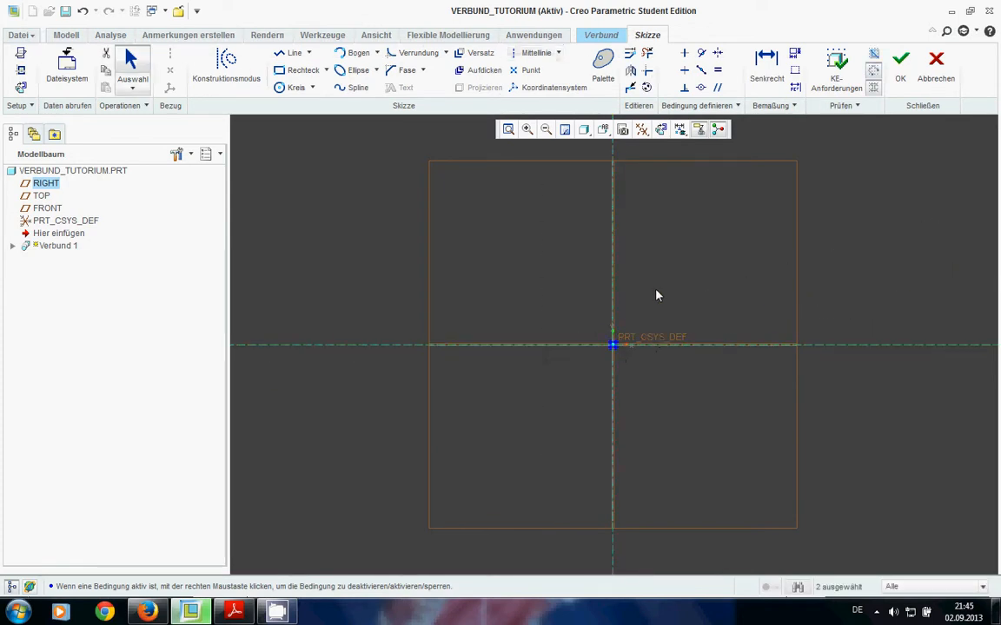
Step: Sketch a rectangle about 359 by 269 mm, symmetric about both centerlines
left_click(294, 70)
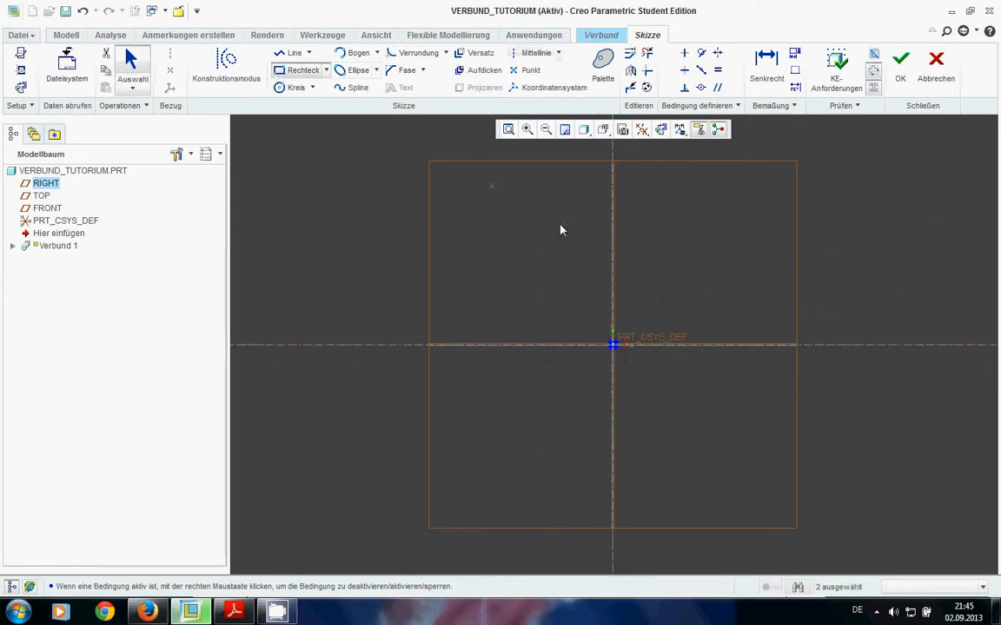
left_click(482, 247)
left_click(680, 441)
left_click_drag(682, 435, 736, 458)
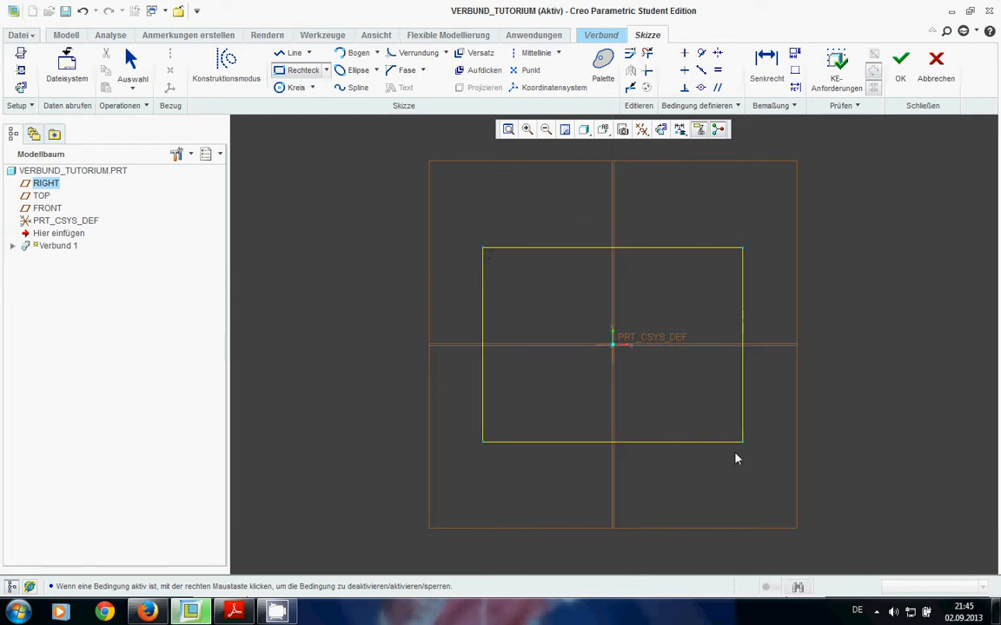
middle_click(873, 450)
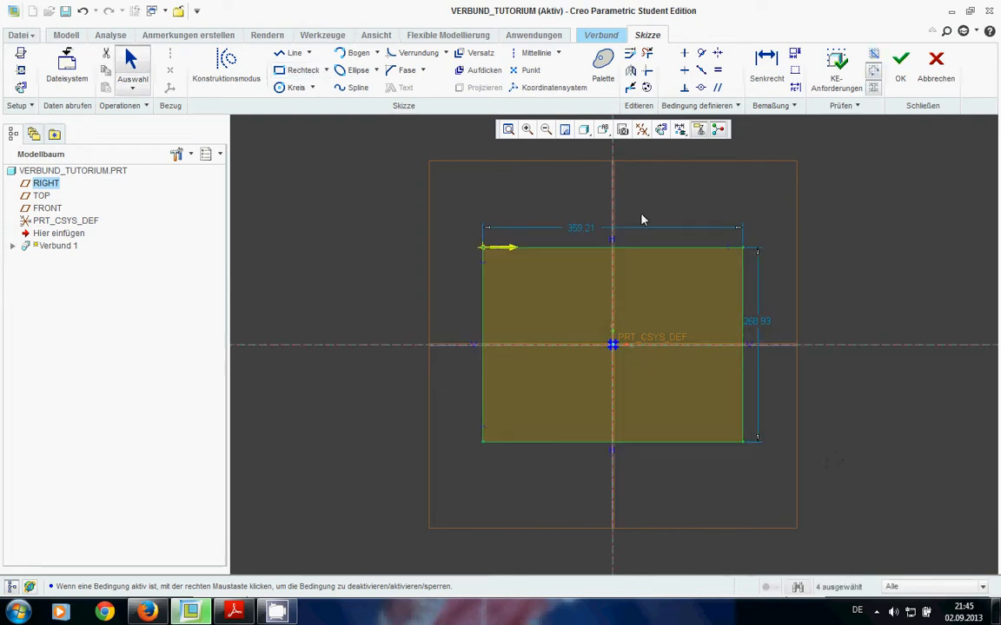
Step: Set the rectangle's width to 135 mm and its height to 60 mm, as given in the technical drawing
key("alt+Tab")
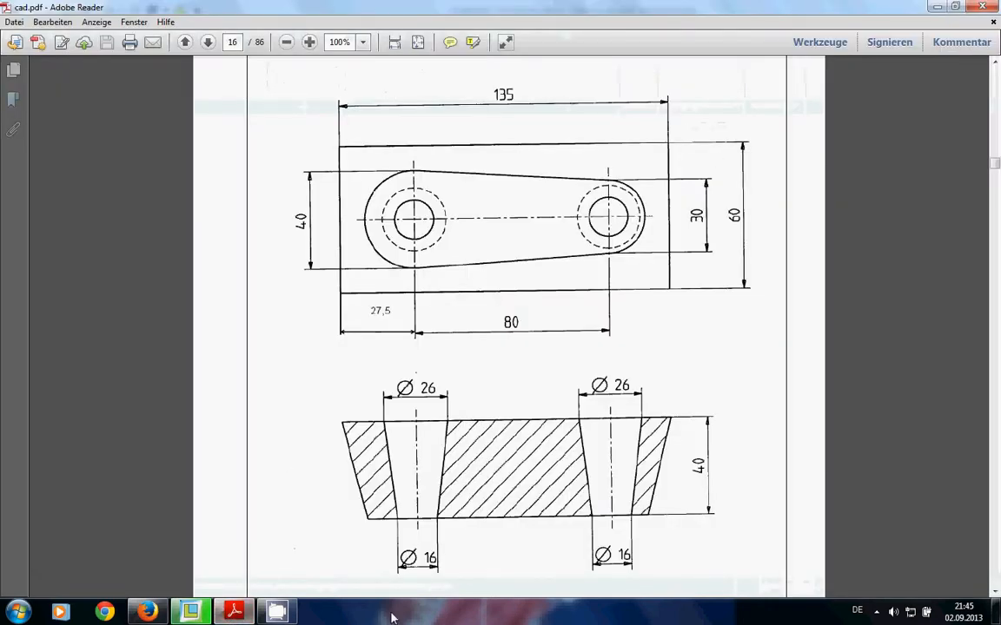
left_click(195, 612)
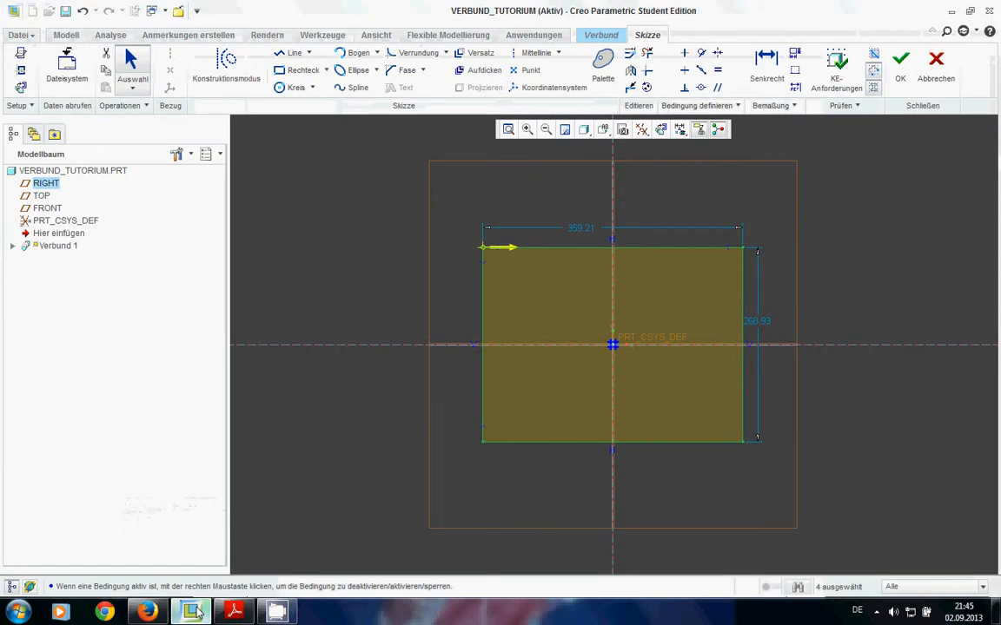
double_click(579, 229)
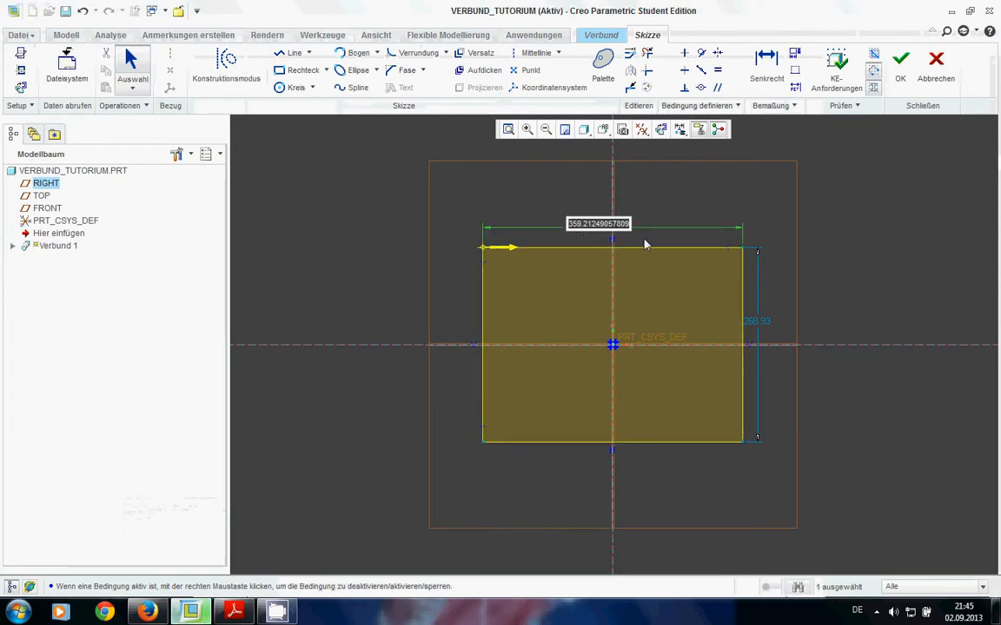
type("135")
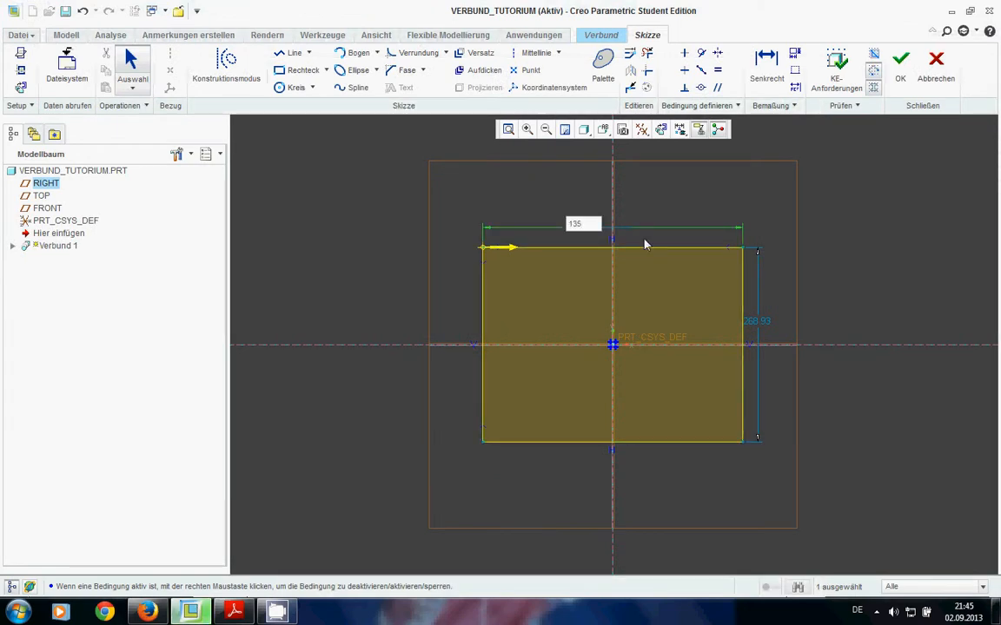
key("Return")
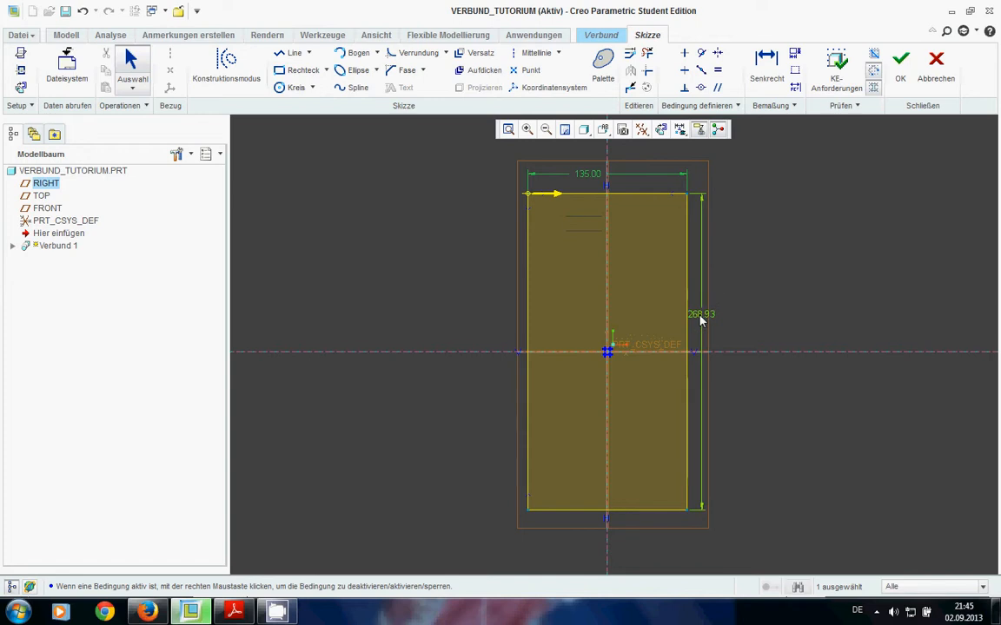
double_click(702, 318)
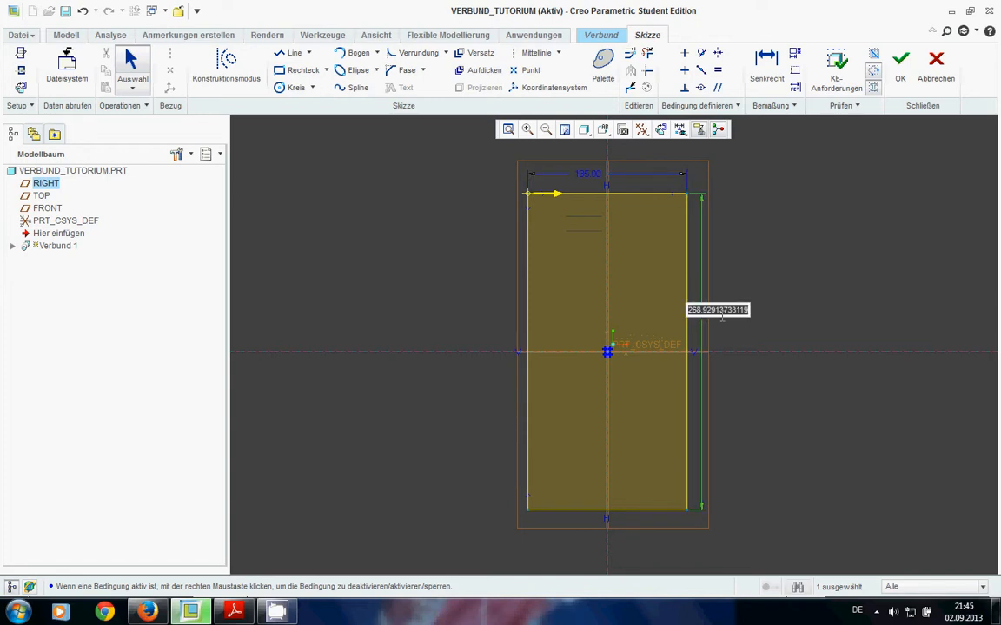
type("60")
key("Return")
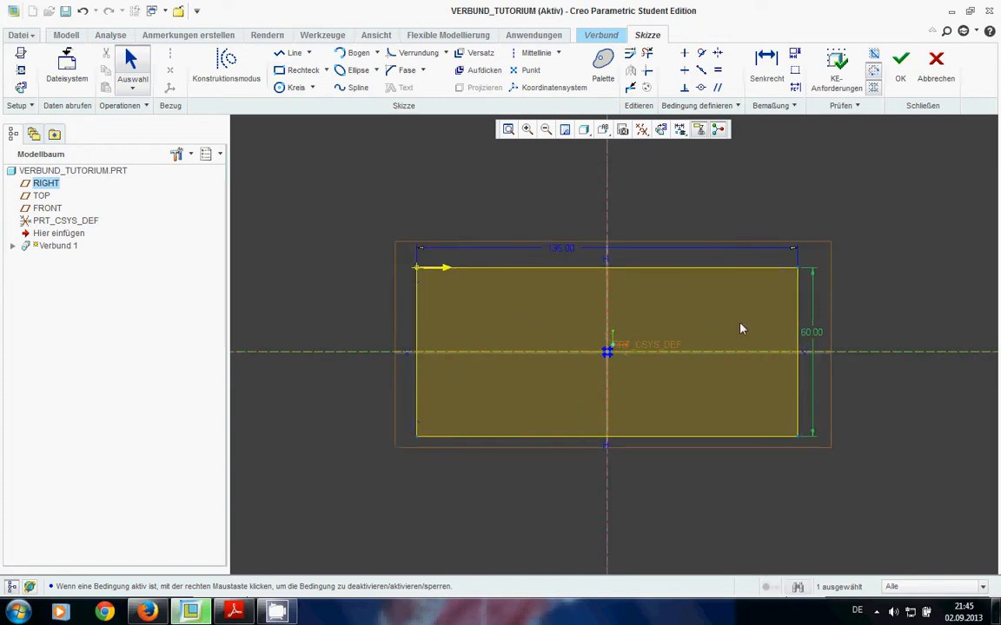
left_click(923, 186)
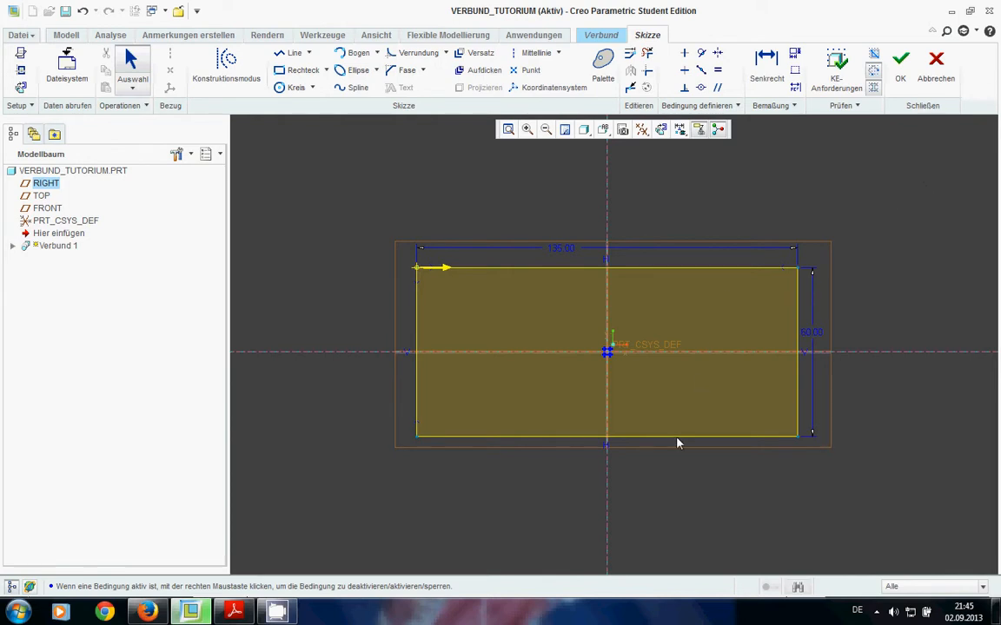
Step: Make the rectangle's two right-hand corners symmetric about the horizontal centerline, deleting the conflicting collinear constraint and the first conflicting symmetry constraint
scroll(793, 269, "up", 5)
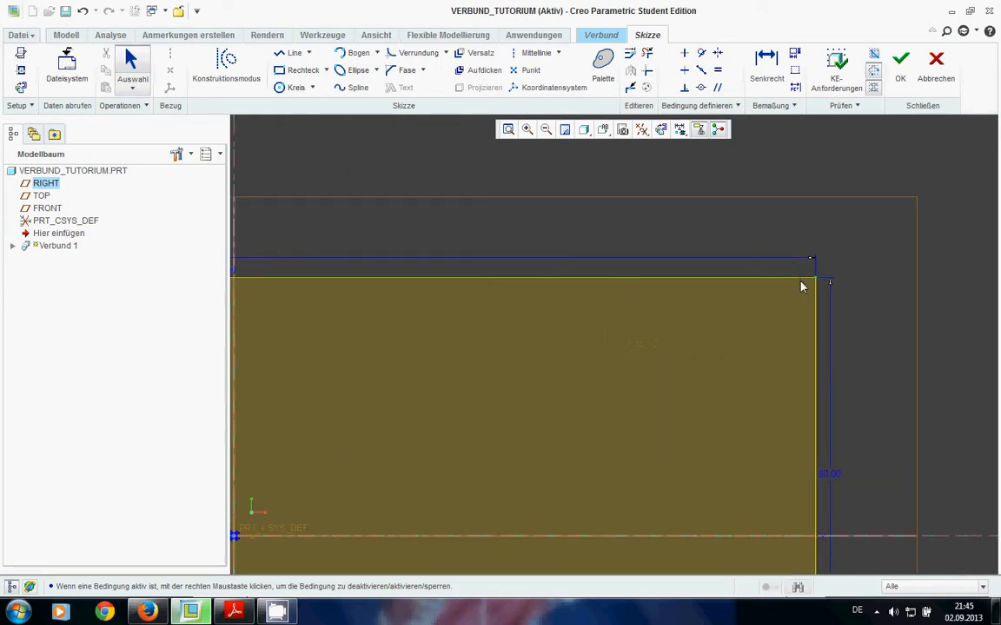
scroll(801, 287, "down", 4)
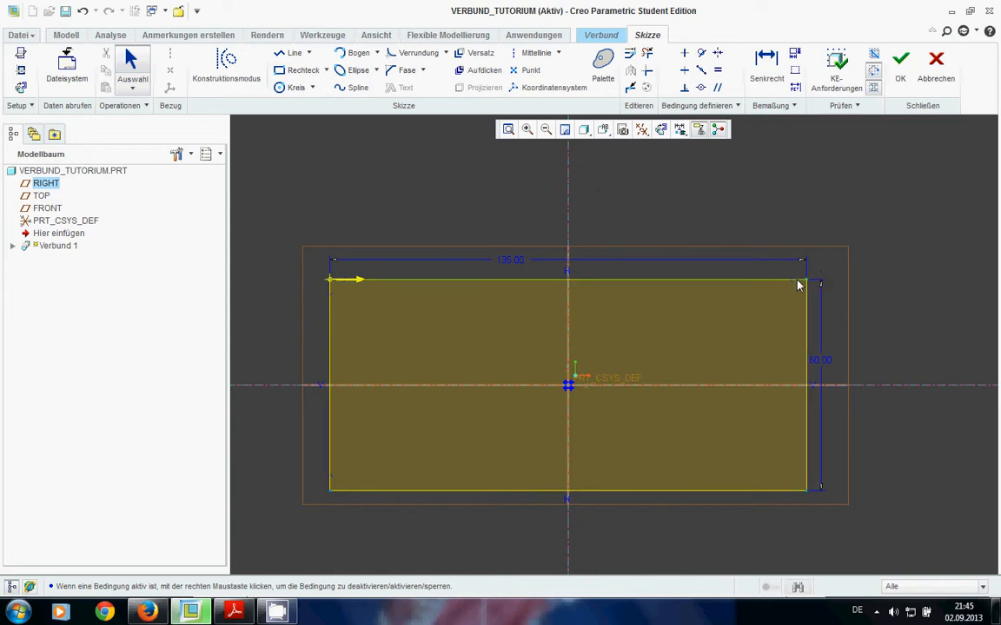
left_click(719, 54)
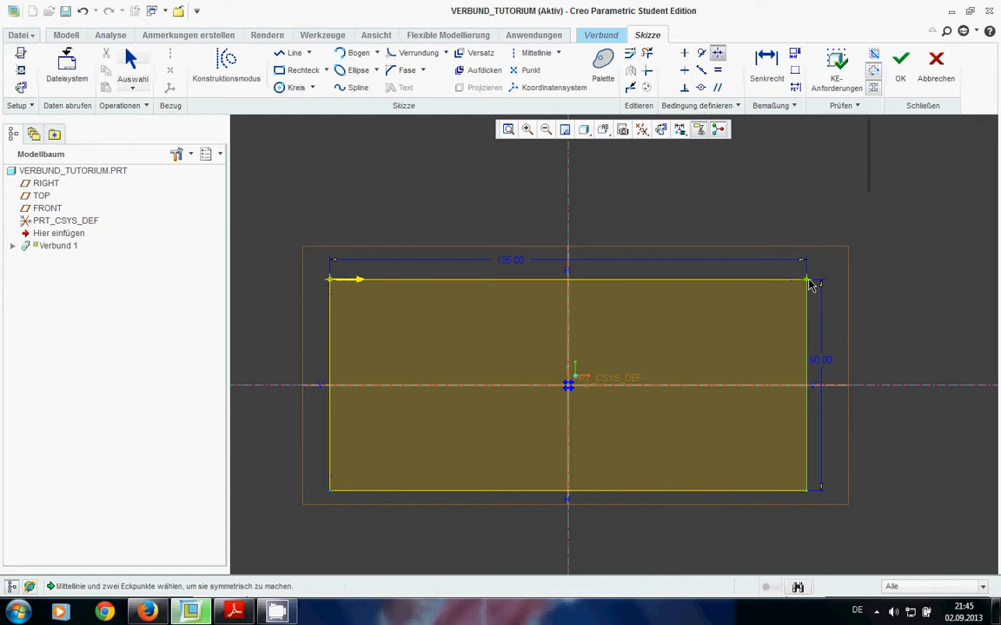
left_click(806, 490)
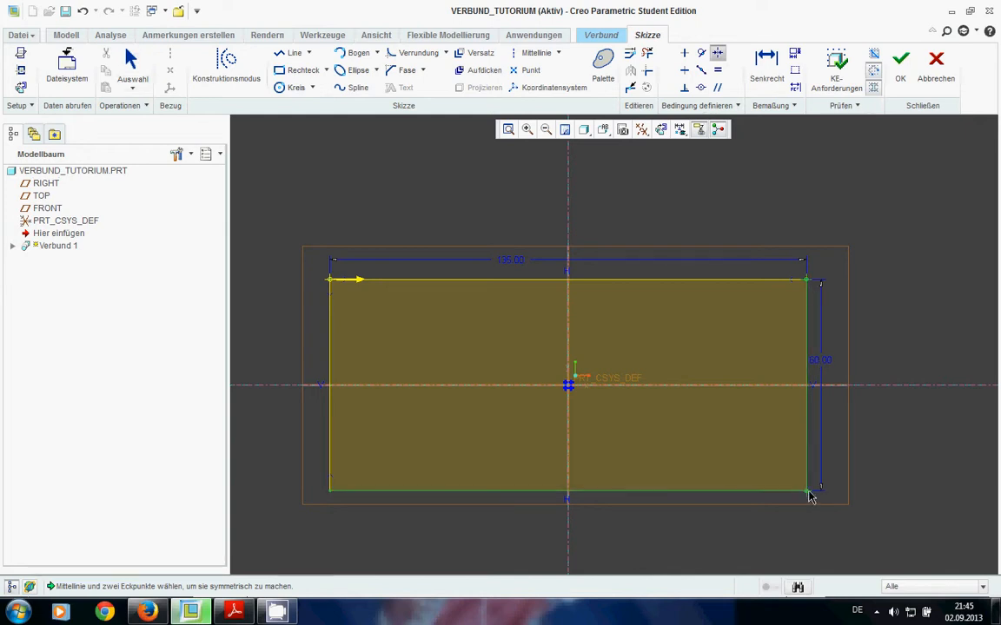
left_click(907, 386)
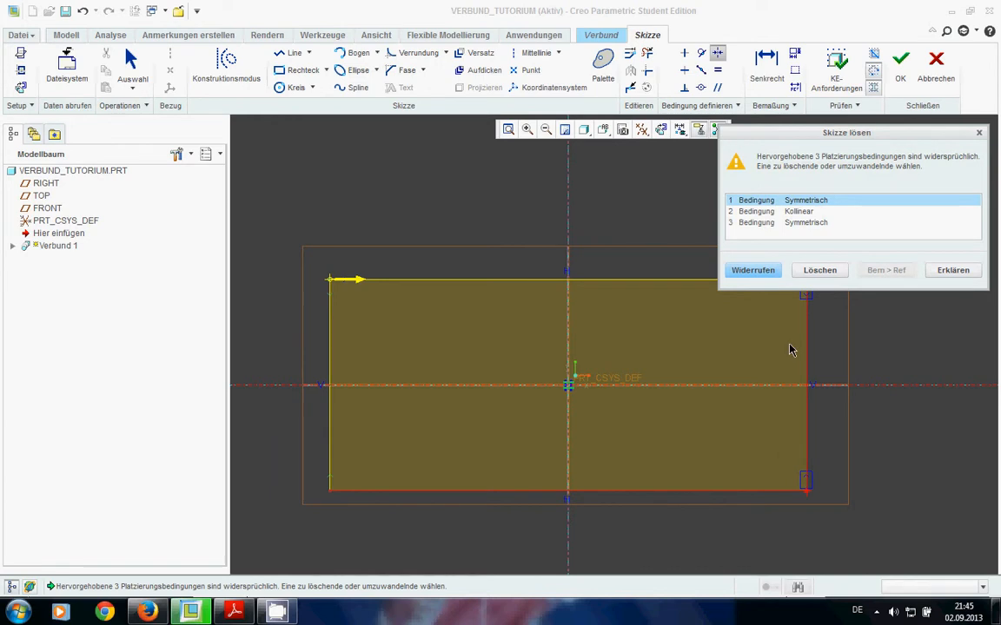
left_click(792, 213)
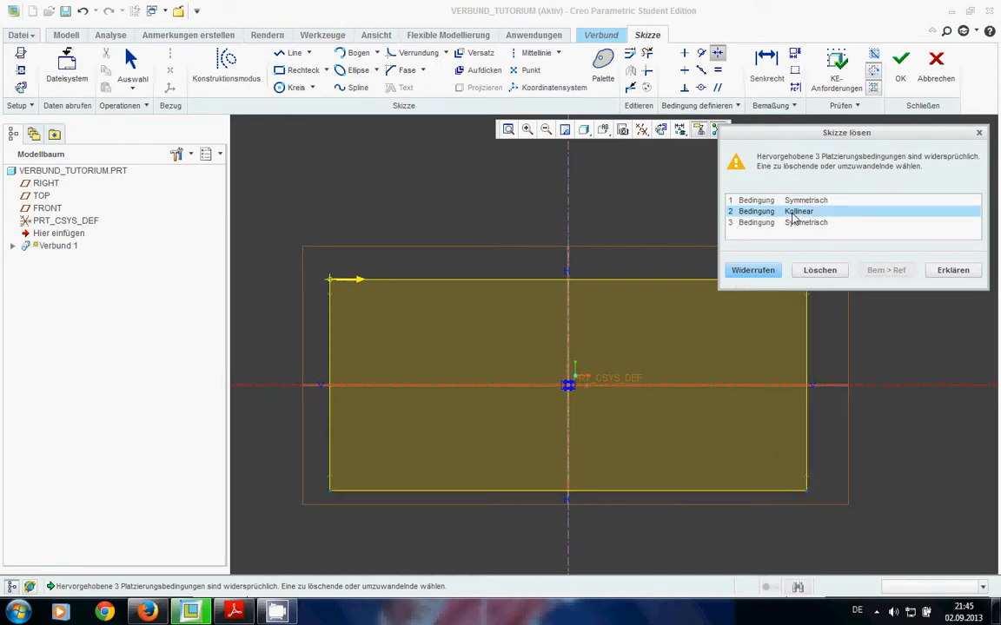
left_click(832, 272)
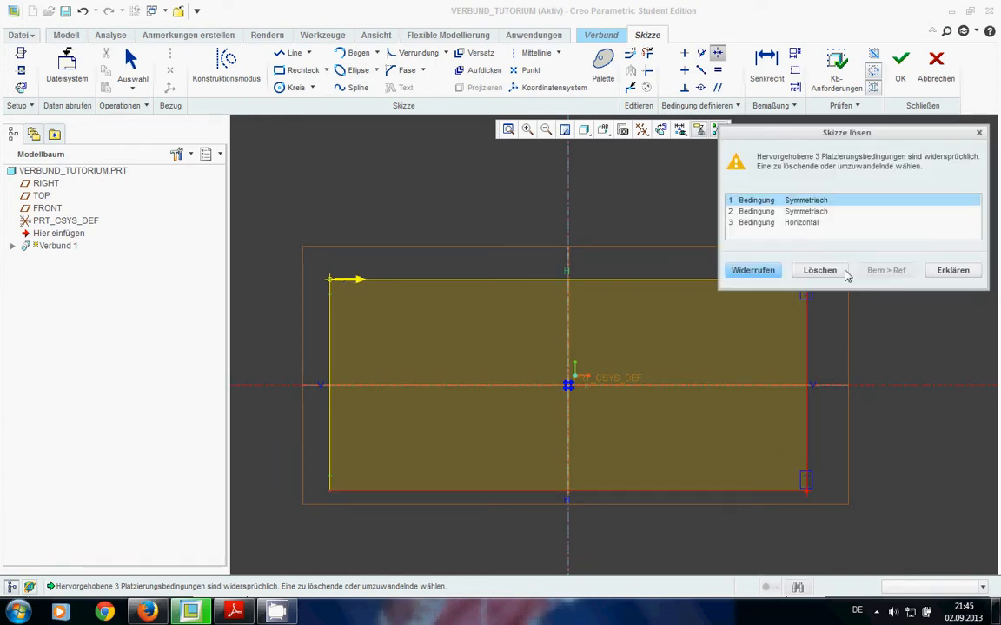
left_click(817, 271)
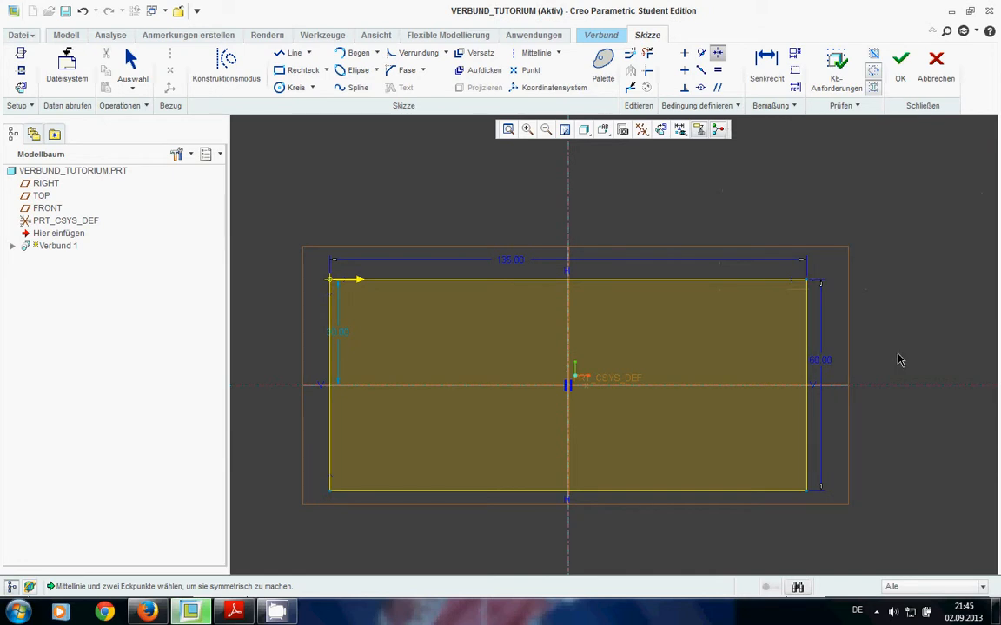
Step: Check the start point and direction arrow on the rectangle, and finish the sketch of Schnitt 1
scroll(826, 465, "up", 1)
scroll(809, 470, "down", 2)
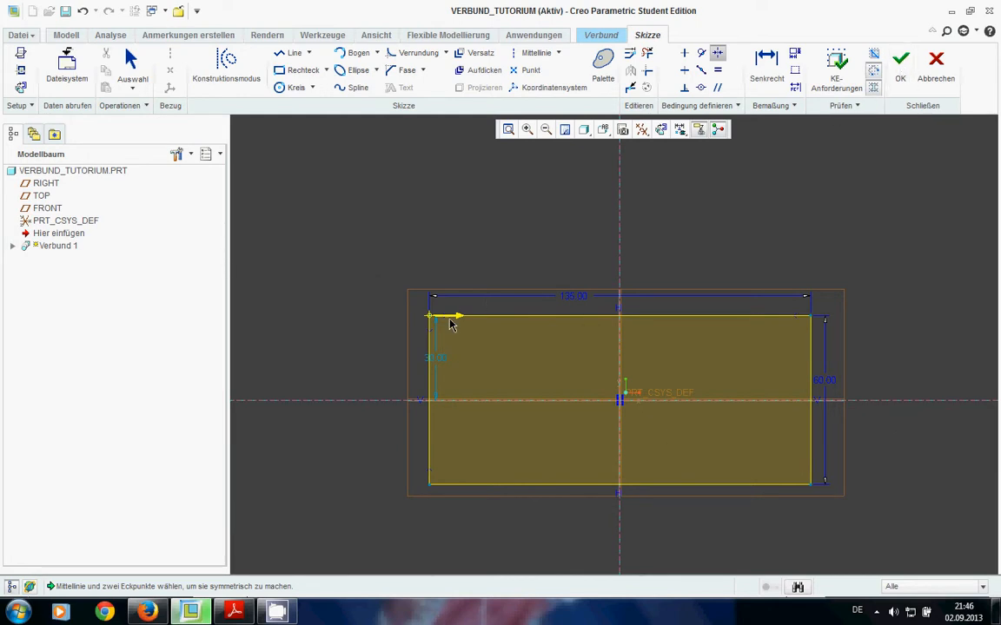
scroll(452, 321, "down", 1)
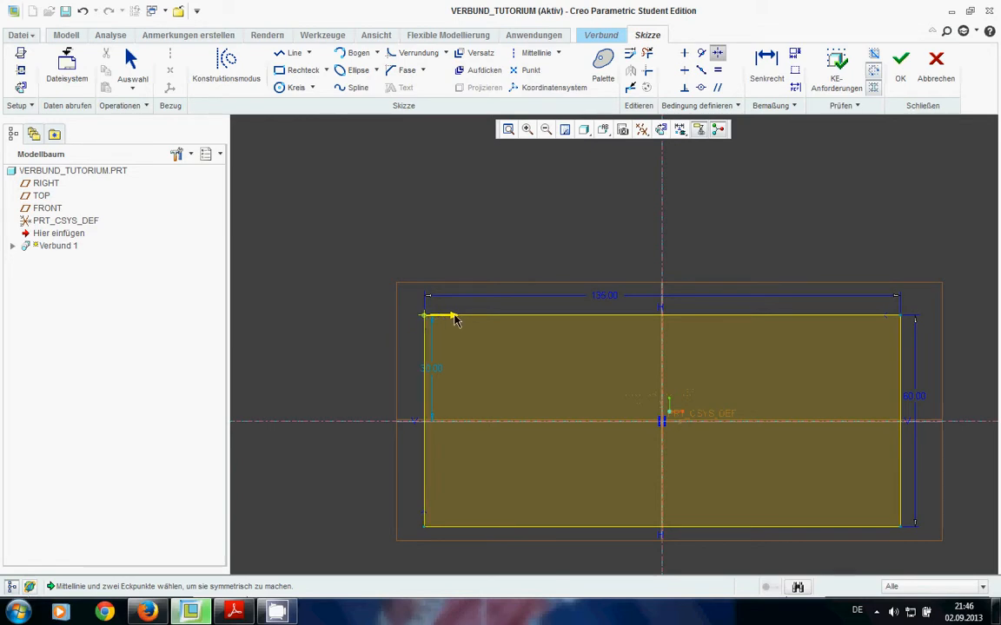
scroll(598, 314, "up", 1)
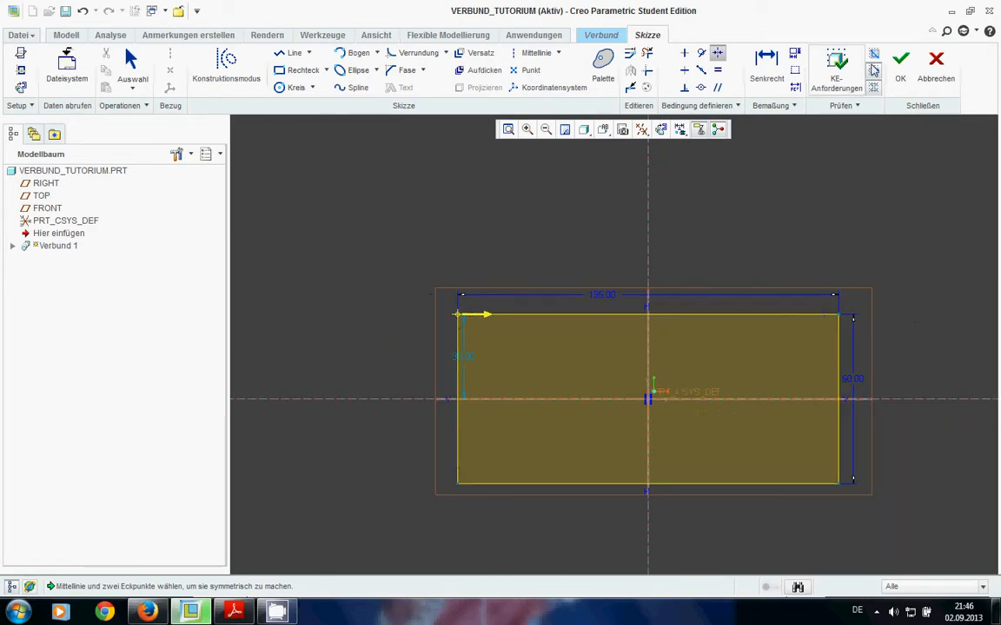
left_click(903, 63)
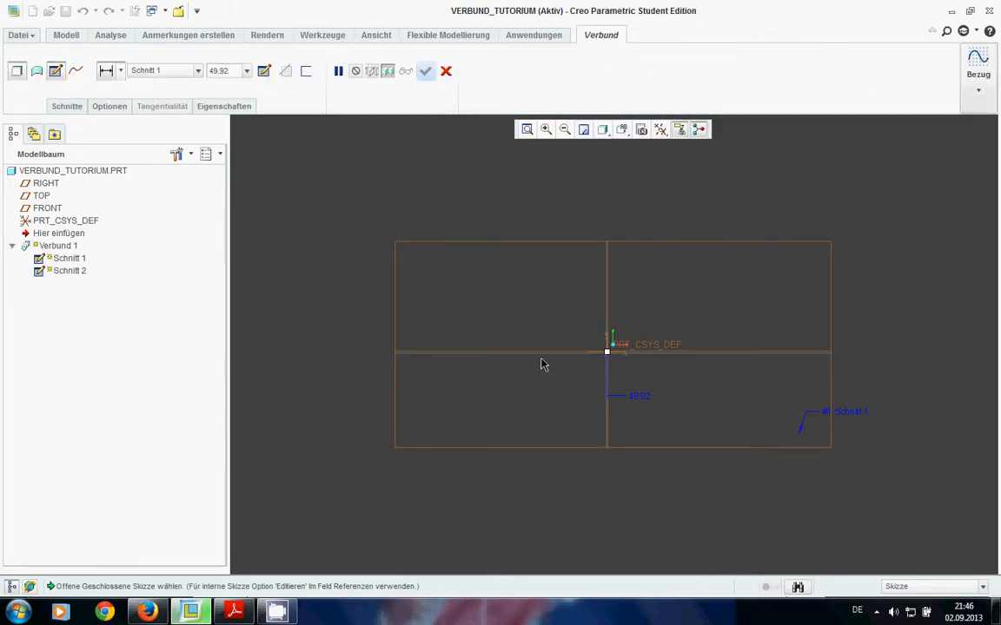
Step: Set the offset of Schnitt 2 from Schnitt 1 to 40 mm, taking the plate height from the technical drawing
left_click(75, 108)
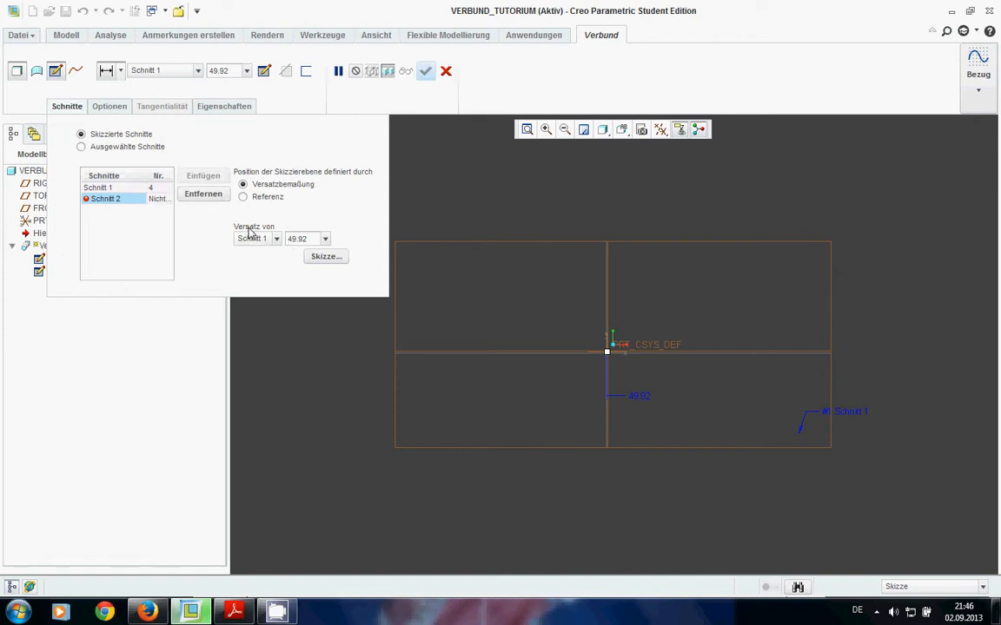
left_click(233, 612)
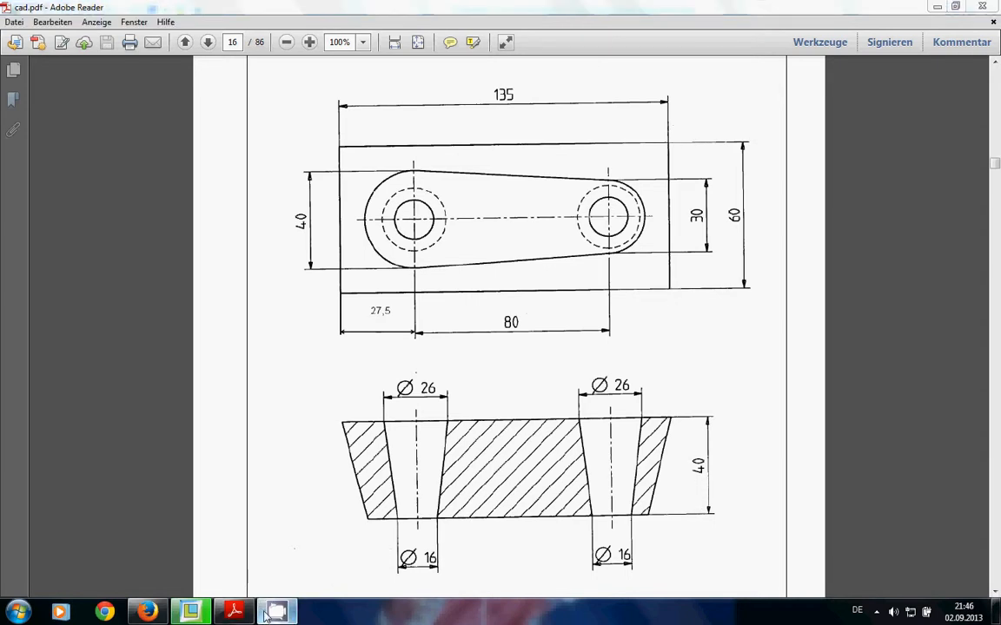
mouse_move(251, 613)
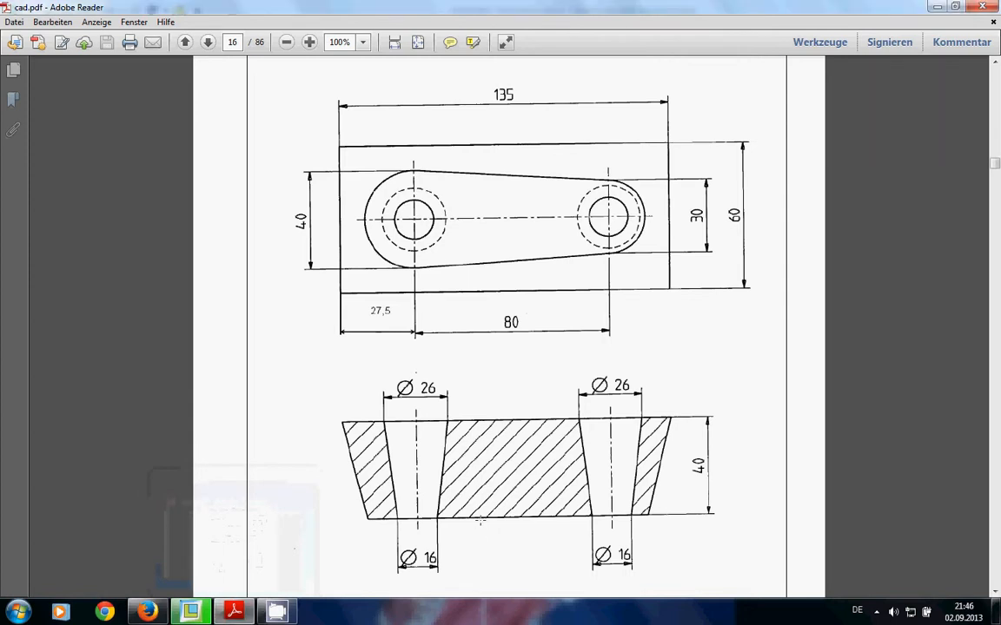
left_click(494, 443)
left_click(280, 466)
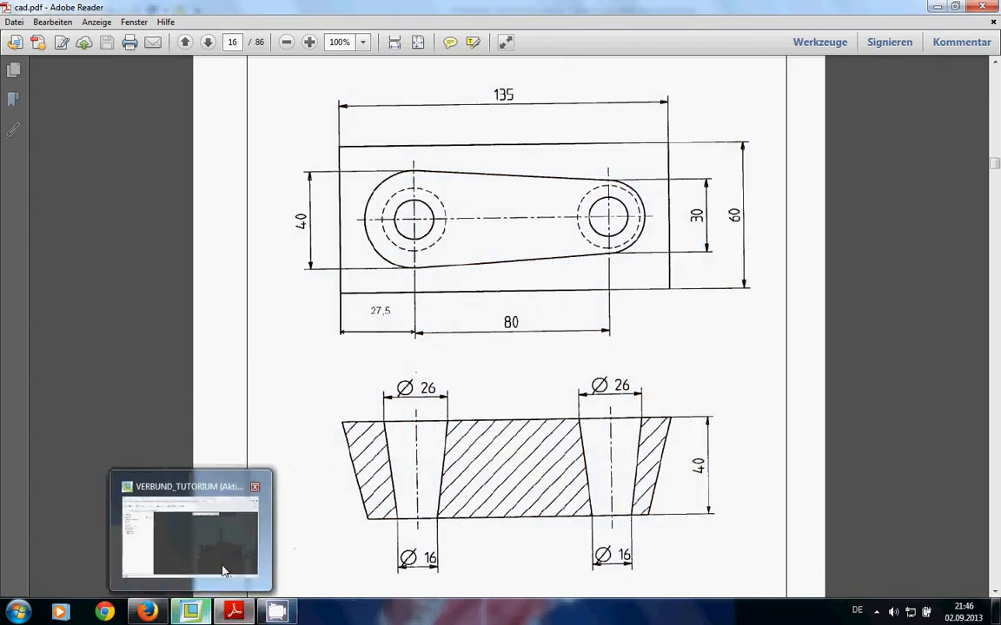
left_click(192, 613)
double_click(309, 239)
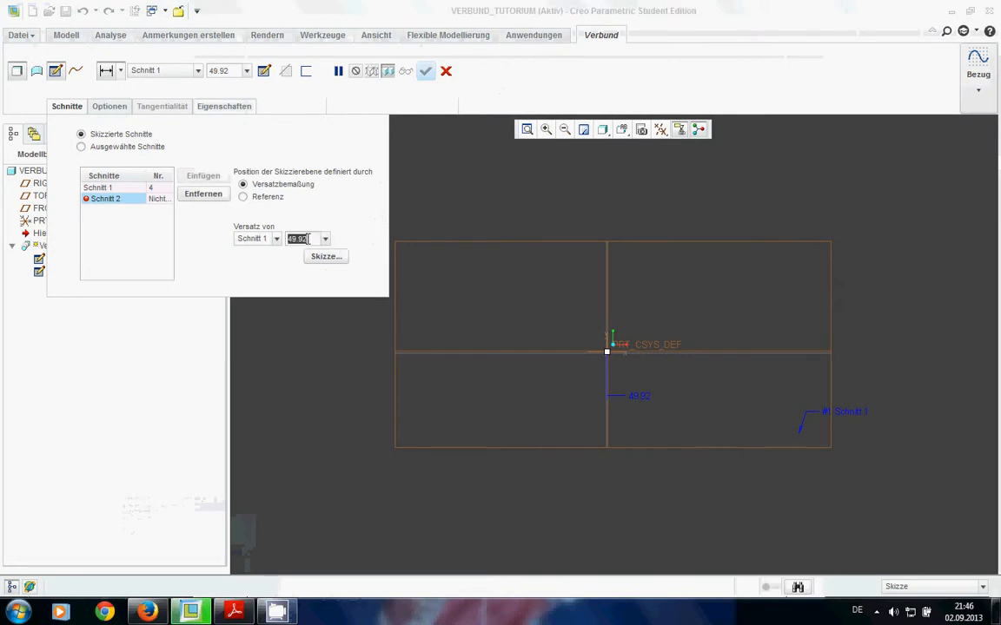
type("40")
key("Return")
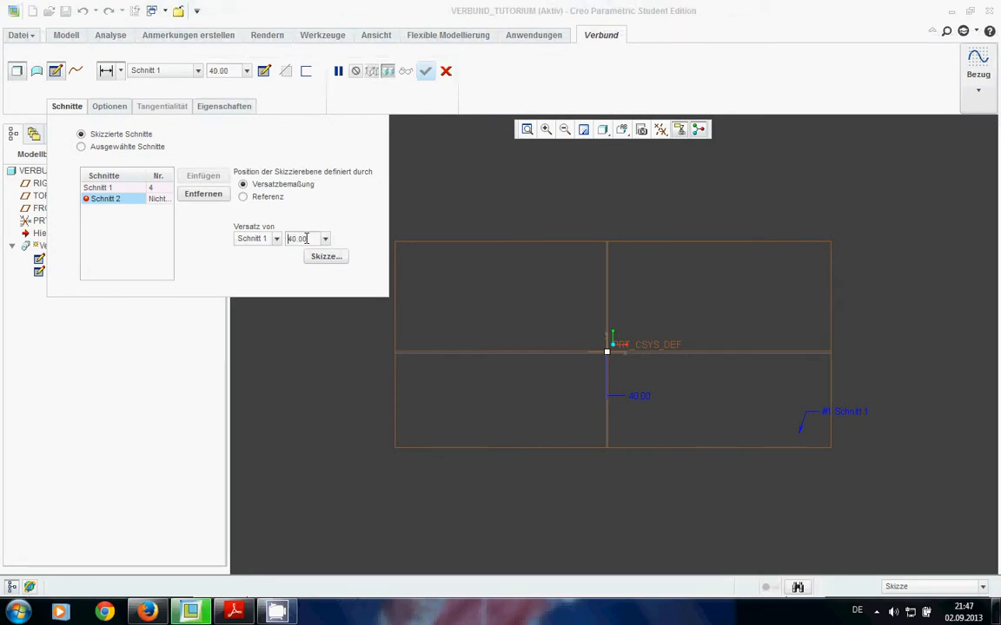
Step: Check the plate's height dimension in the section view of the technical drawing and return to the Creo model
left_click(233, 612)
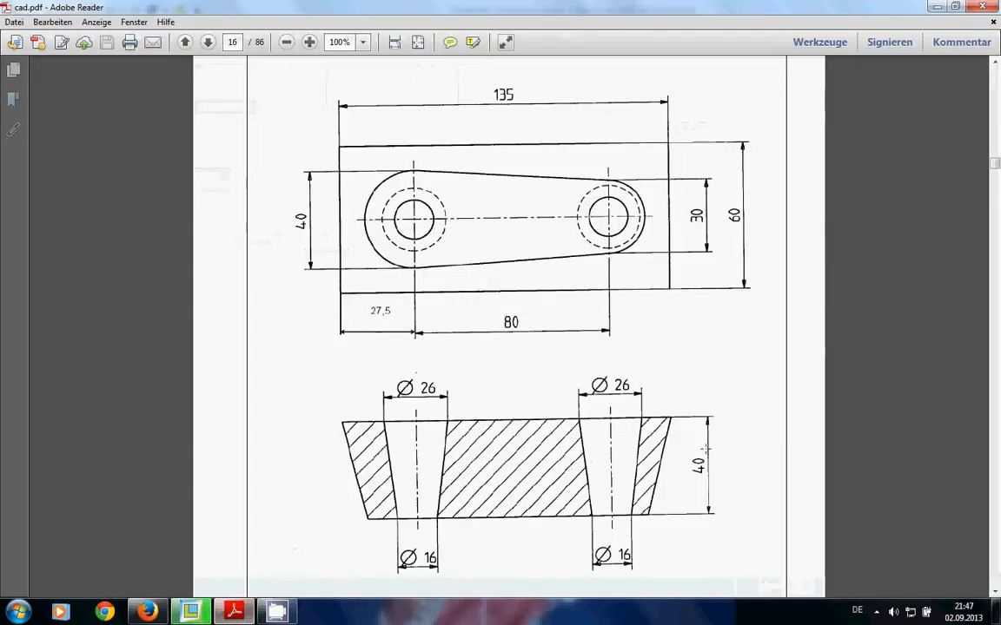
double_click(695, 467)
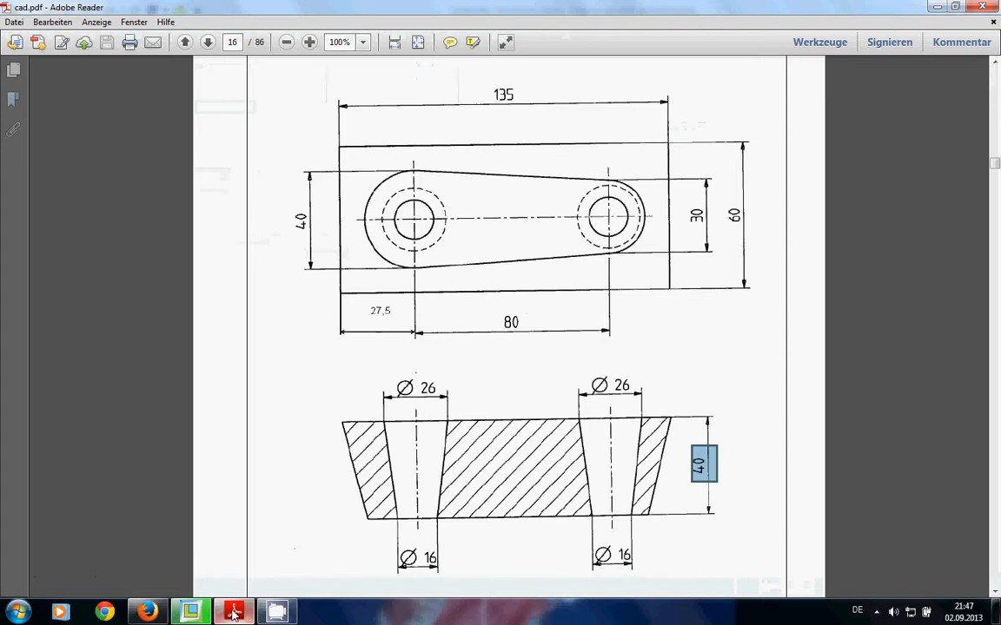
key("ctrl+a")
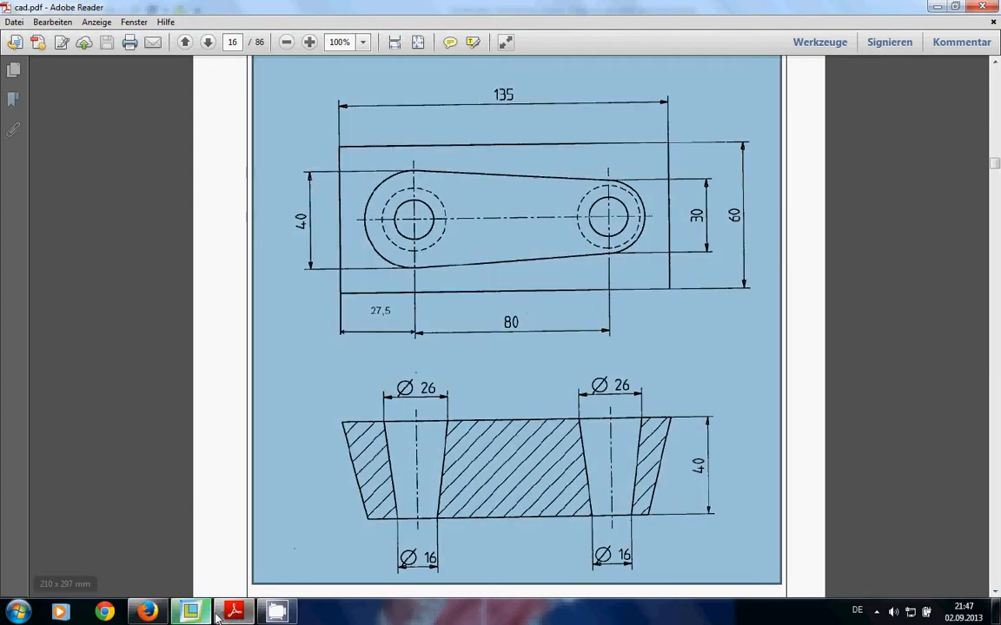
left_click(190, 612)
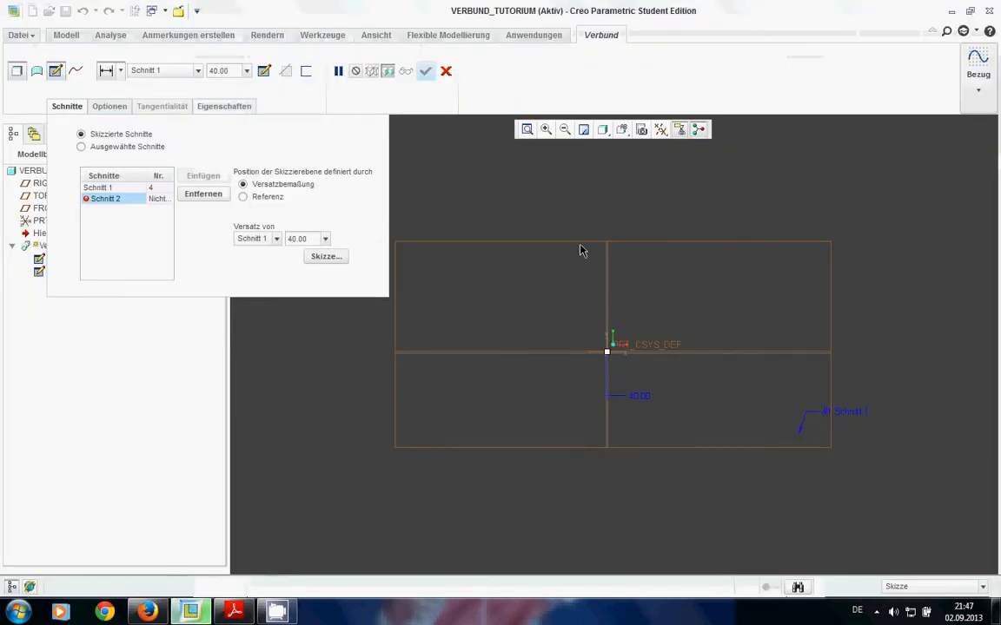
Step: Start the sketch of Schnitt 2 and view it straight on, hiding the datum planes only while inspecting its offset from Schnitt 1
left_click(324, 259)
mouse_move(496, 342)
middle_mouse_down()
mouse_move(532, 371)
mouse_move(634, 340)
mouse_move(654, 169)
middle_mouse_up()
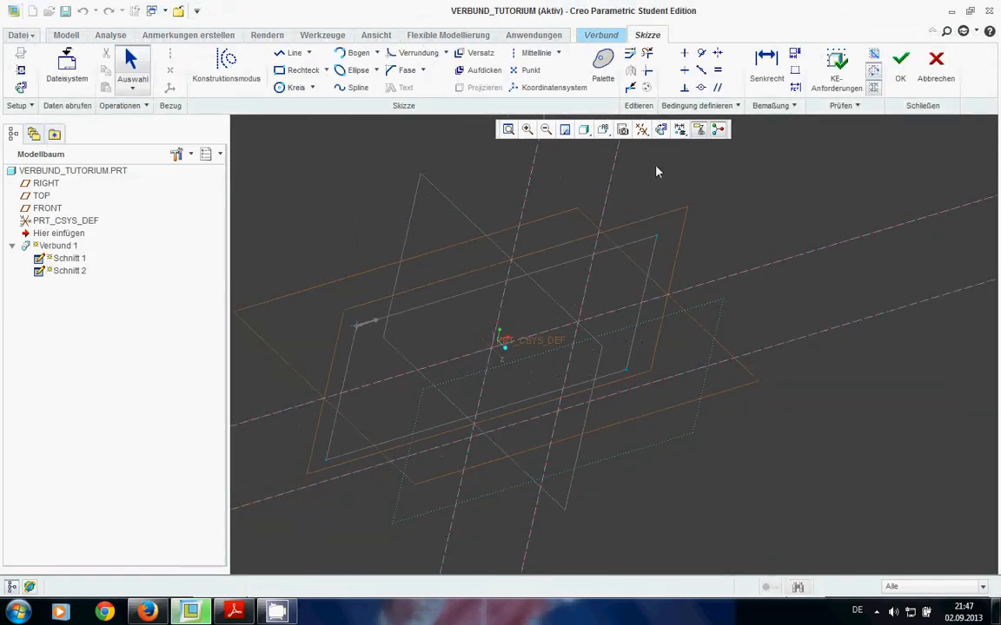
left_click(641, 129)
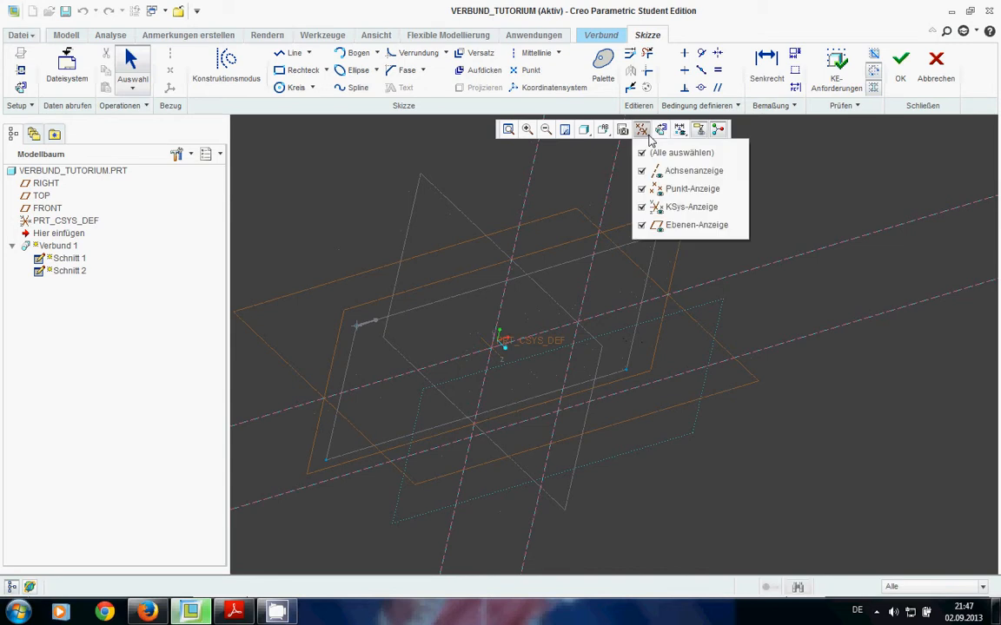
left_click(641, 226)
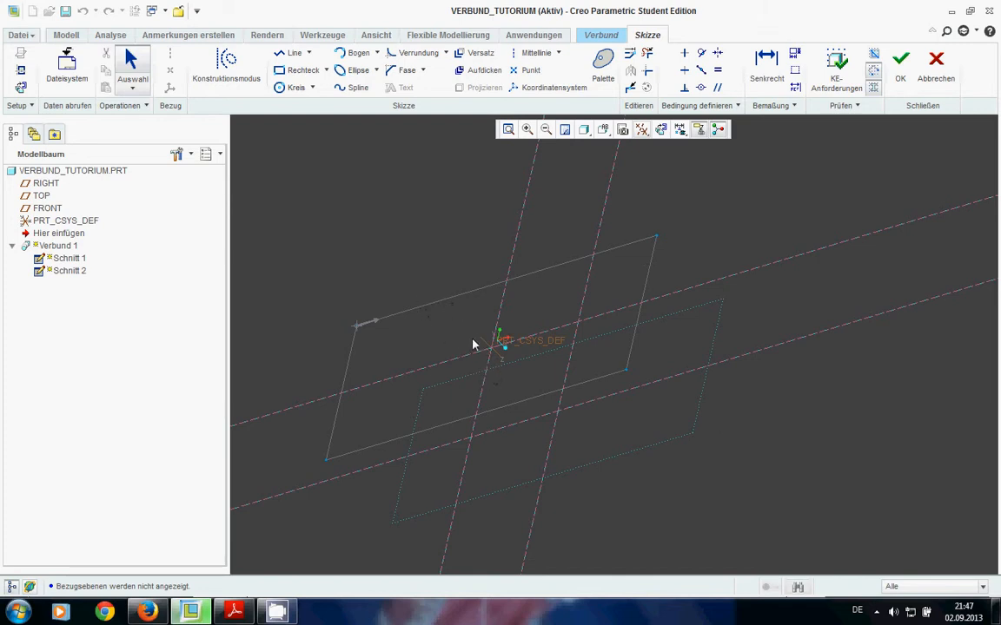
left_click(660, 129)
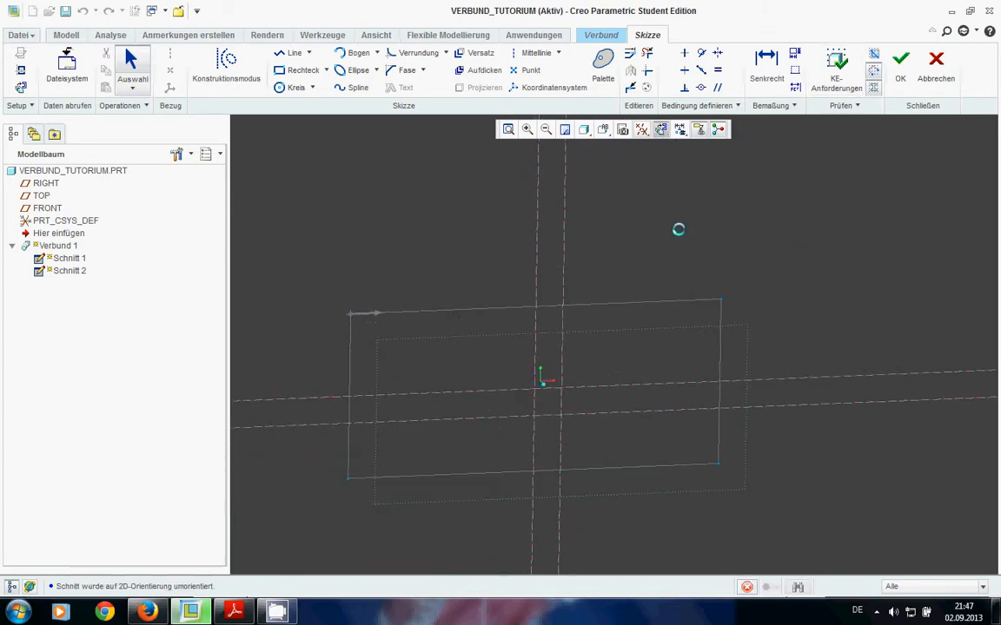
left_click(641, 129)
left_click(644, 225)
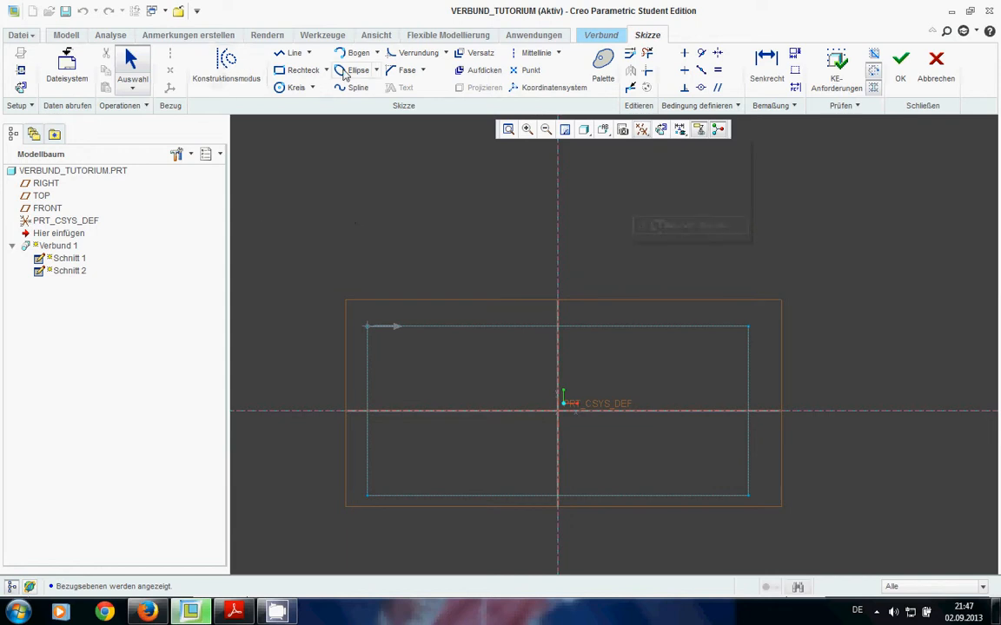
Step: Sketch a horizontal centerline through the origin in Schnitt 2
left_click(558, 53)
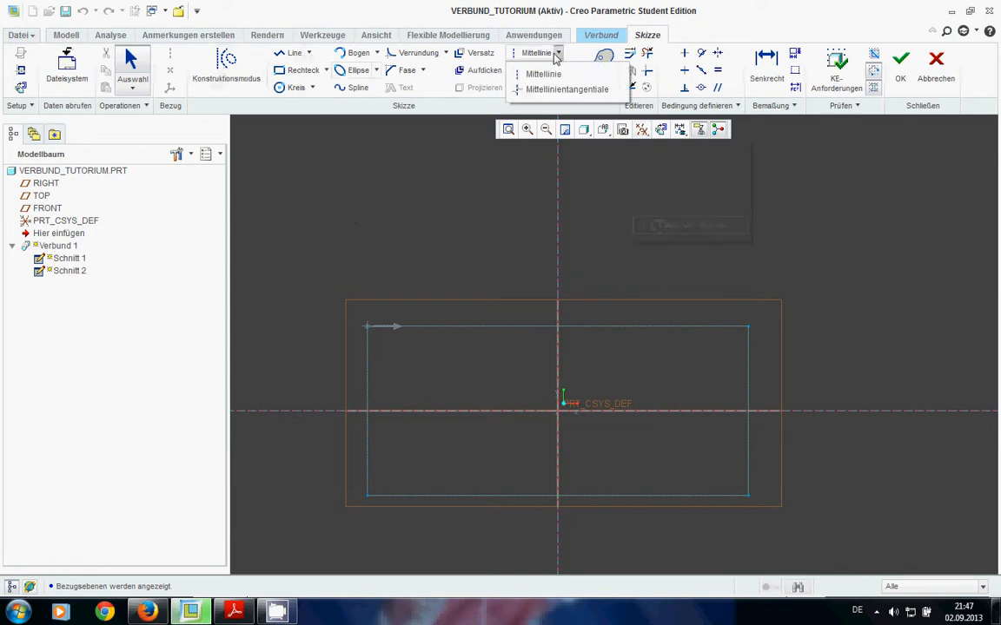
left_click(539, 74)
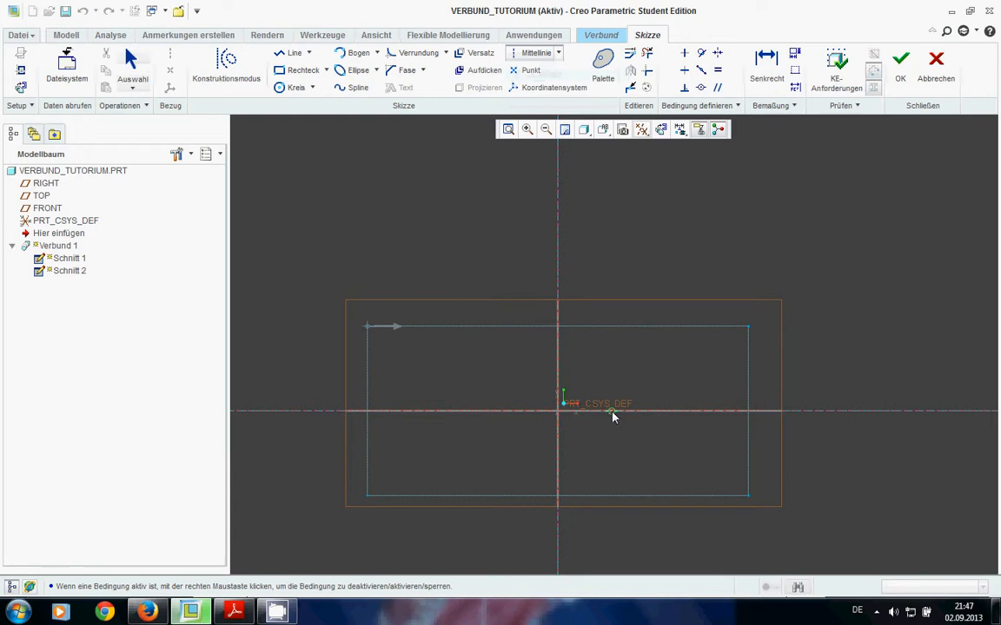
left_click(612, 414)
left_click(504, 409)
middle_click(400, 208)
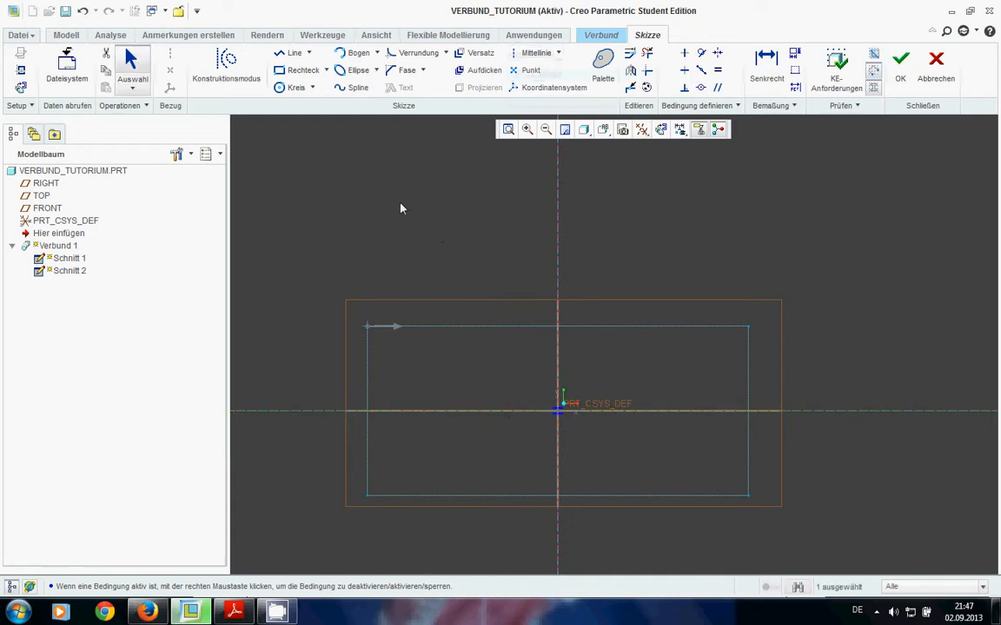
Step: Sketch two circles on the horizontal centerline, about 34 mm in diameter 41 mm left of the origin and about 28 mm in diameter 40 mm right
left_click(290, 88)
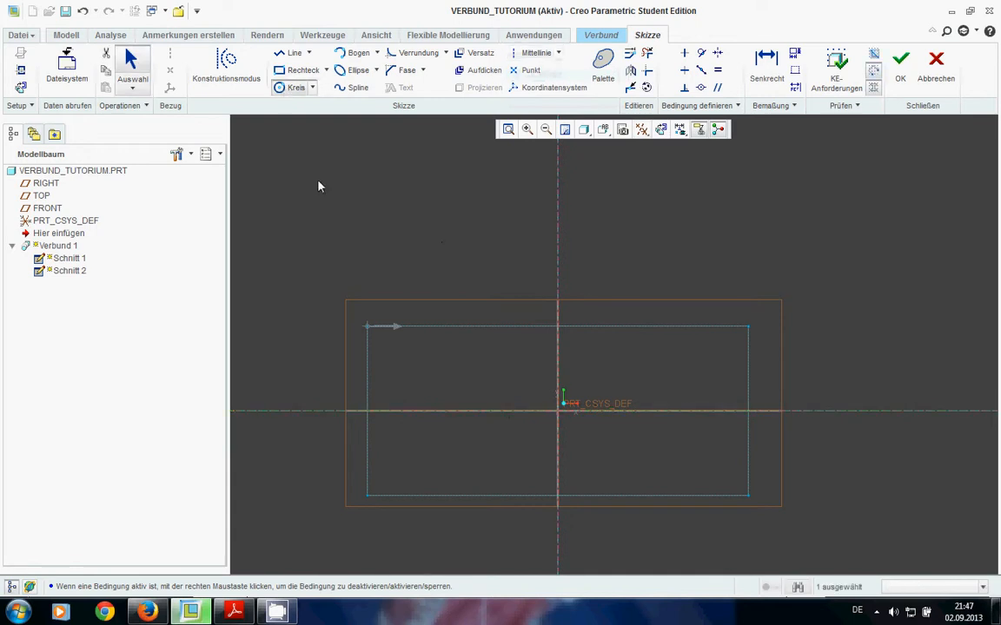
left_click(444, 411)
left_click(428, 371)
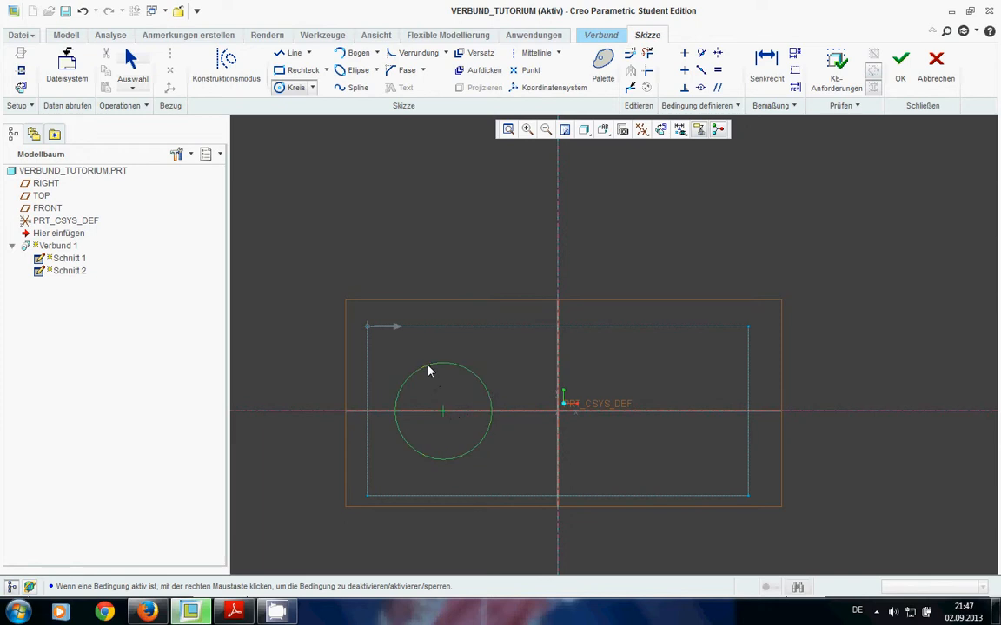
left_click(671, 412)
left_click(663, 377)
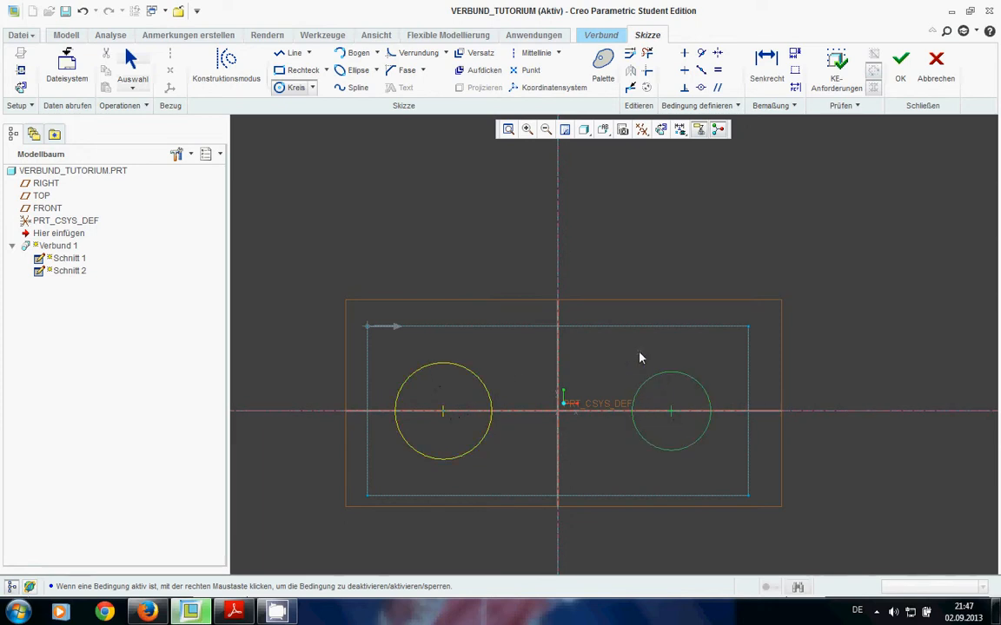
middle_click(641, 357)
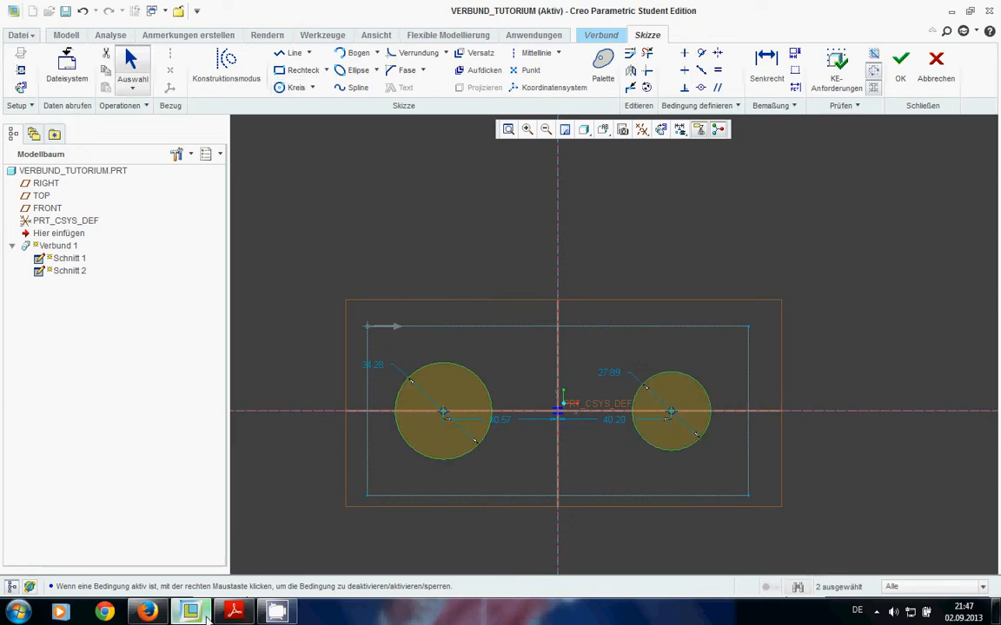
Step: Check the end heights of the rounded outline in the PDF drawing's top view and return to the Creo sketch
left_click(233, 613)
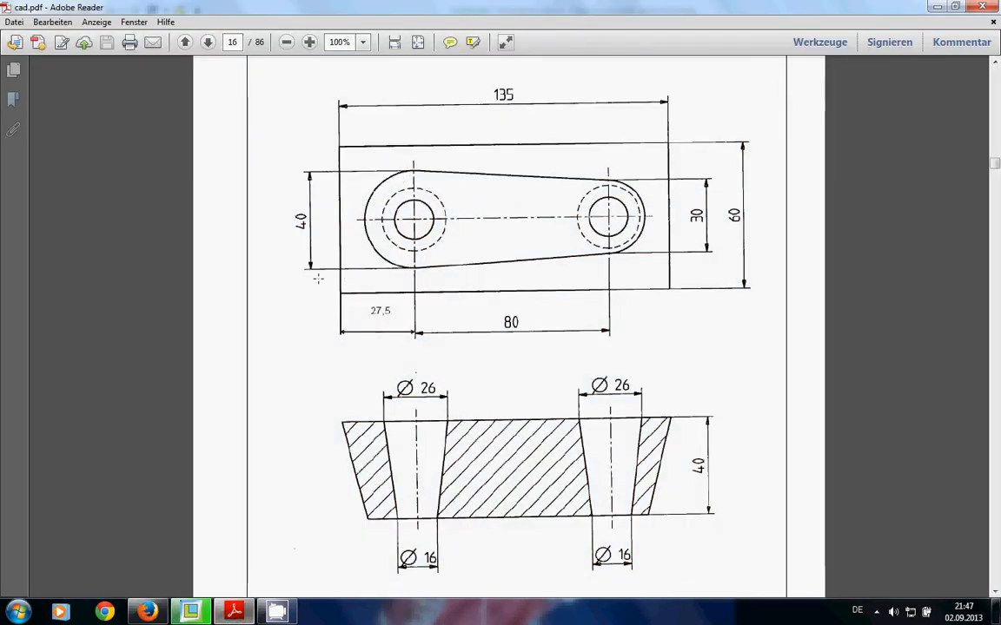
left_click(315, 273)
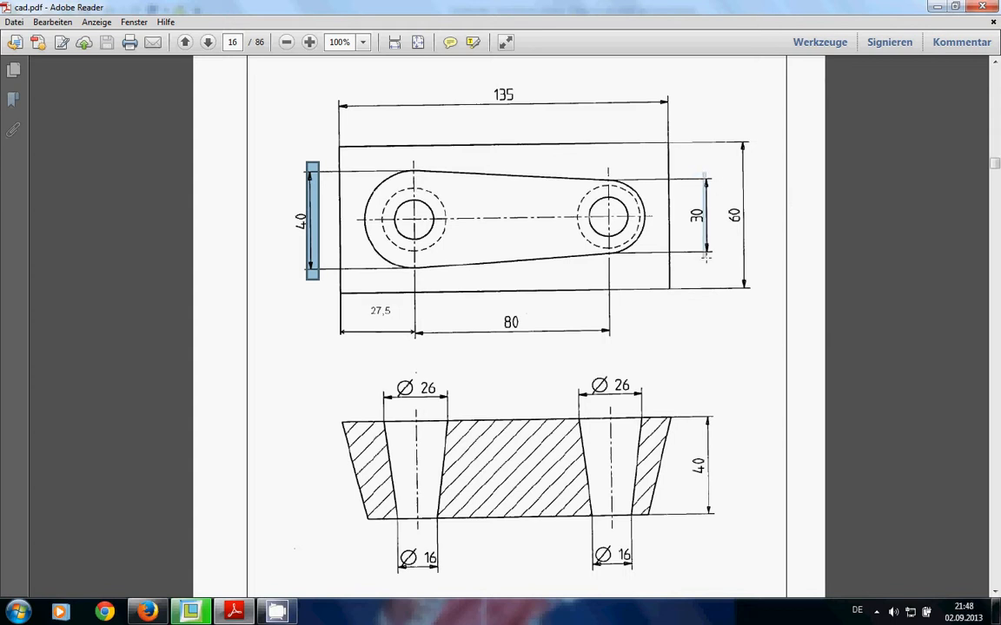
left_click(705, 251)
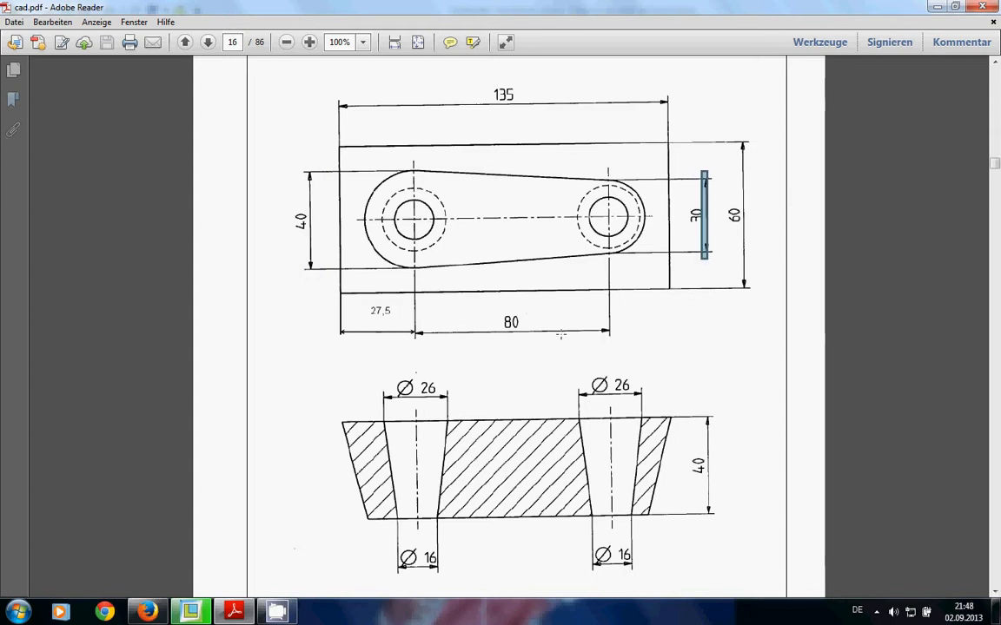
left_click(194, 613)
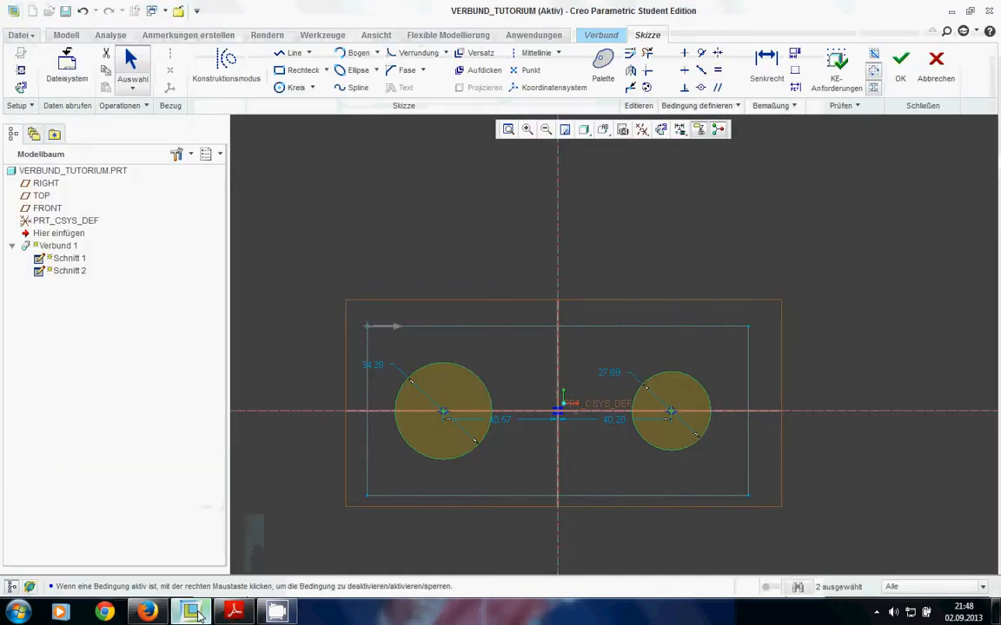
Step: Set the left circle's diameter to 40 mm and the right circle's diameter to 30 mm
double_click(372, 365)
type("40")
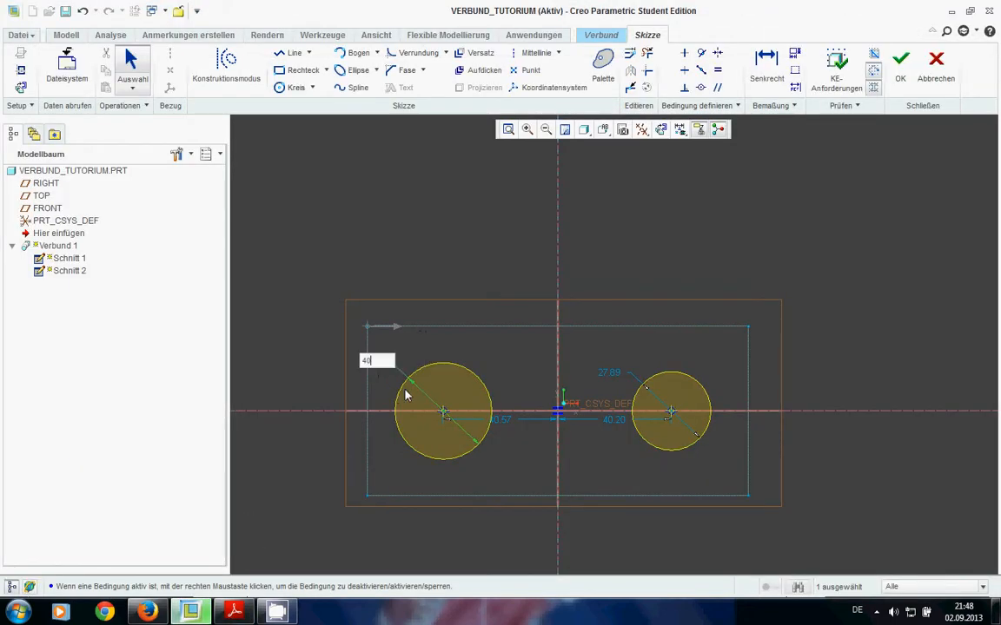
key("Return")
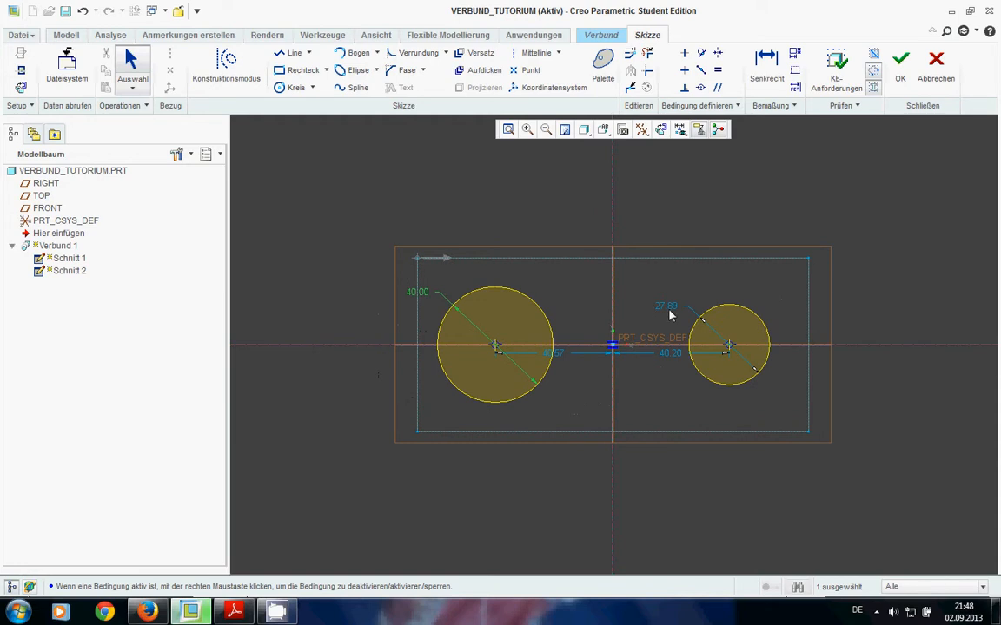
double_click(670, 308)
type("30")
key("Return")
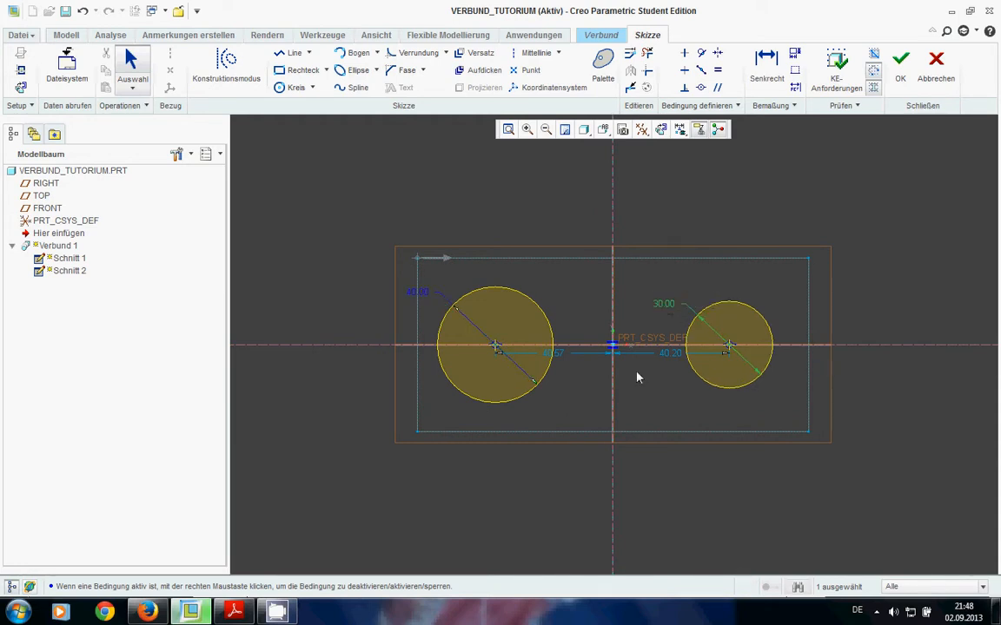
Step: Dimension the horizontal distance between the two circle centres and set it to 80 mm
left_click(761, 70)
left_click(728, 347)
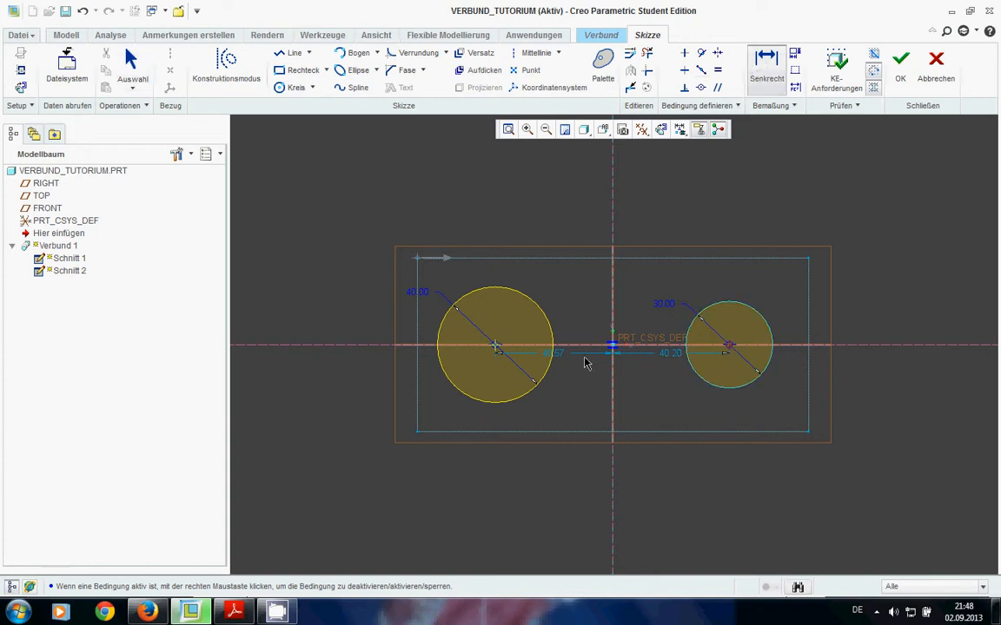
left_click(495, 346)
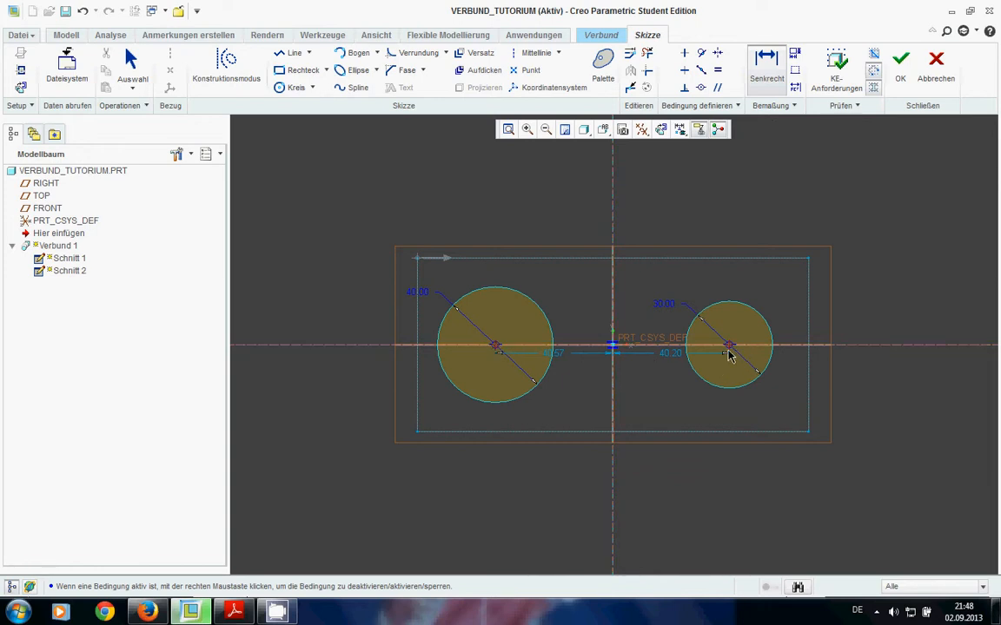
middle_click(593, 415)
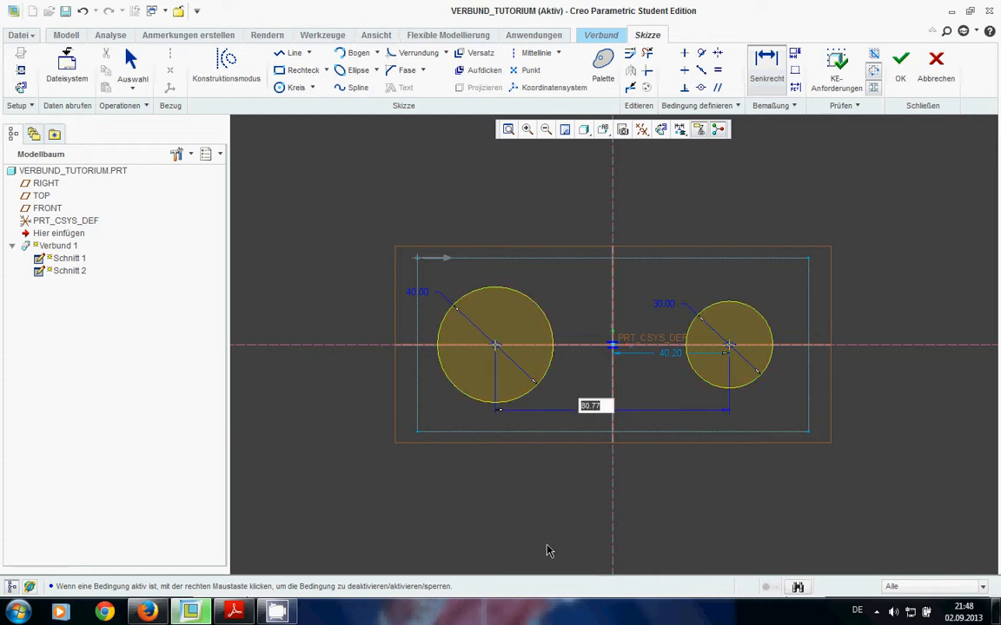
type("90")
key("Return")
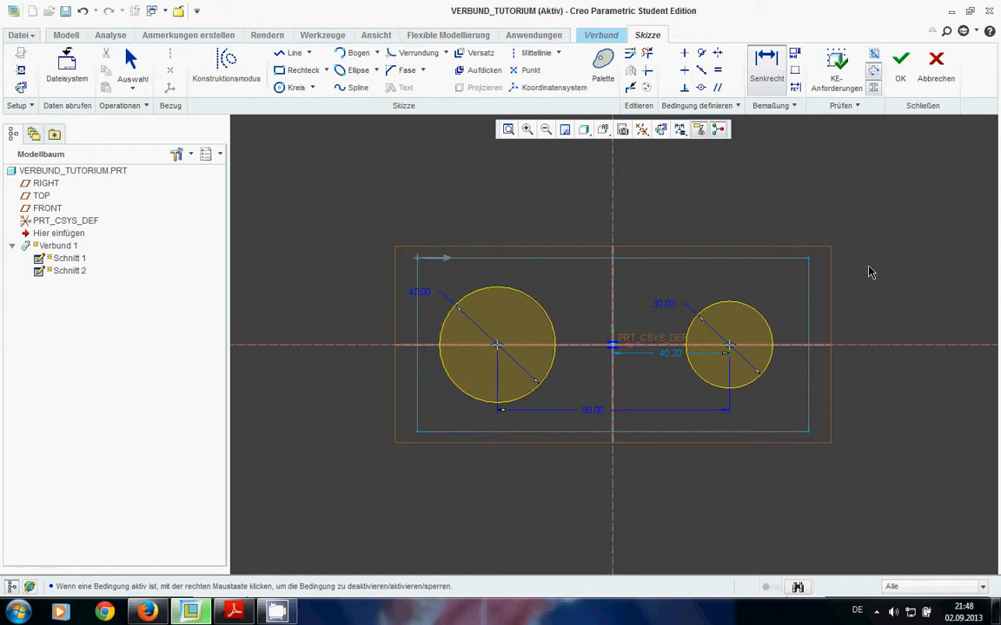
Step: Sketch a vertical centerline through the origin in Schnitt 2
left_click(536, 55)
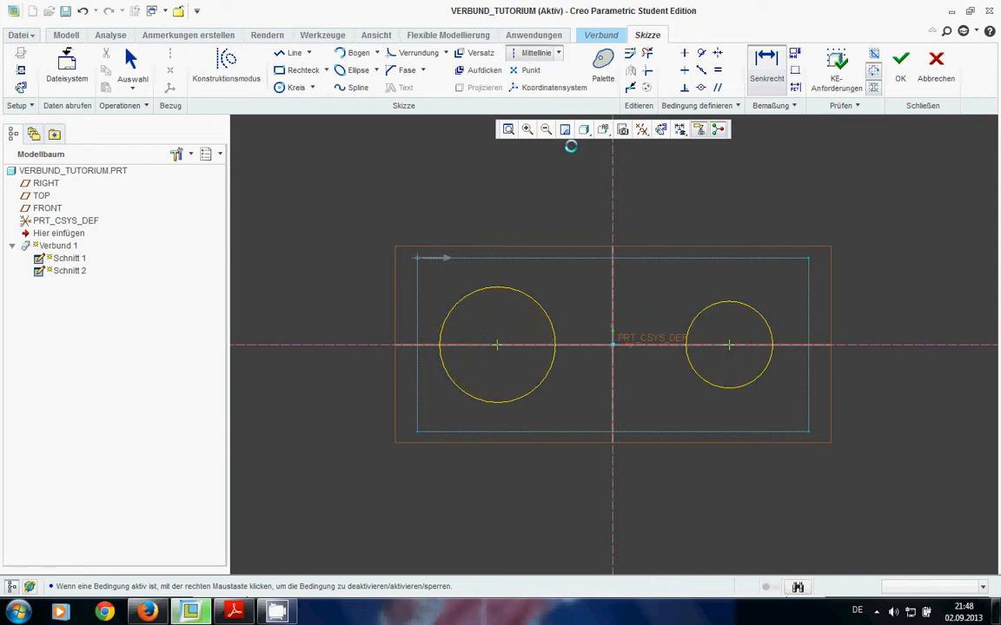
left_click(612, 266)
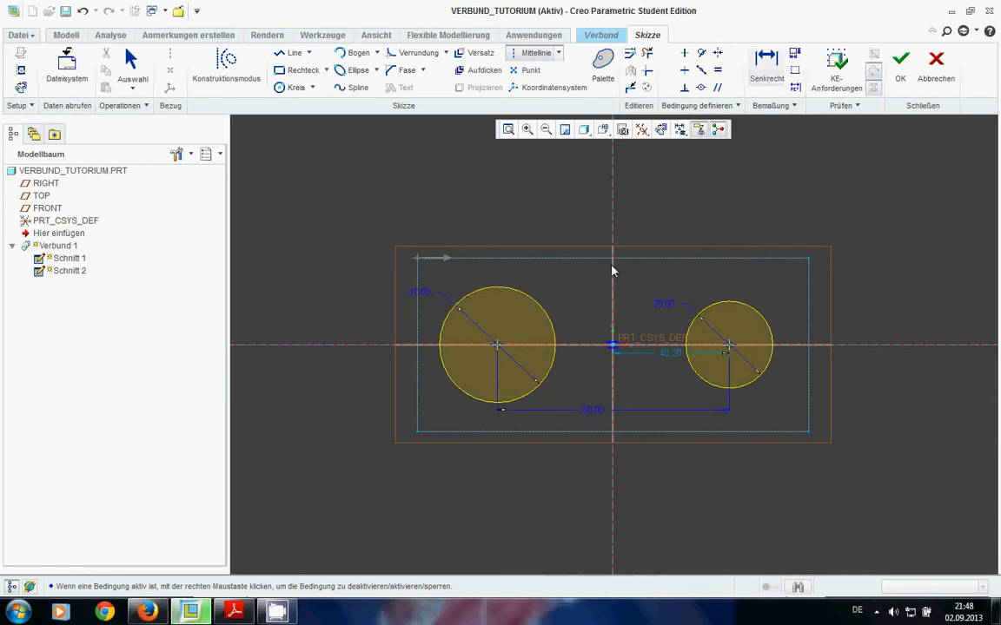
middle_click(648, 199)
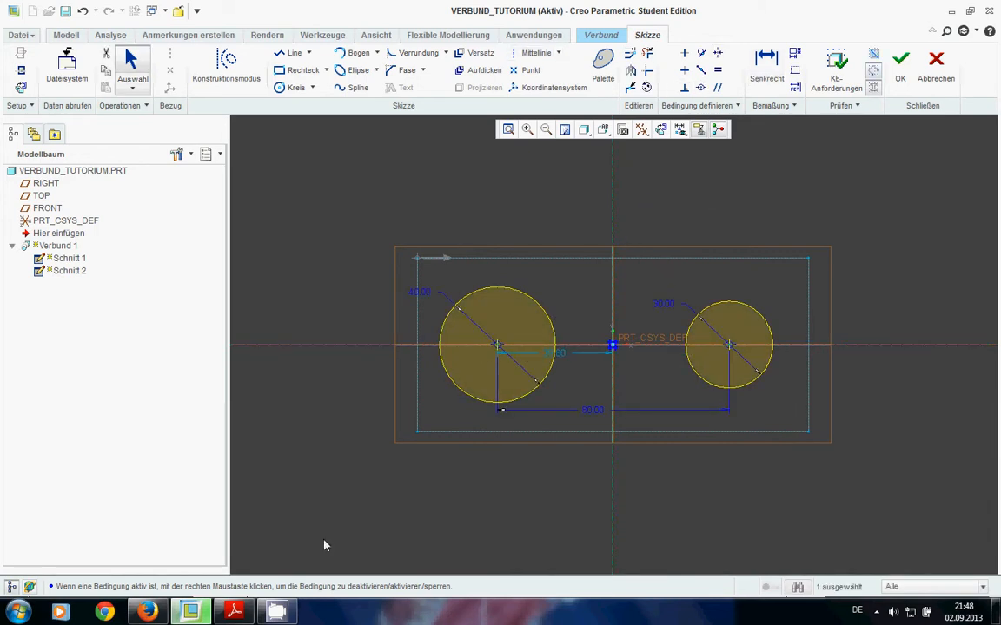
Step: Check the larger rounding's centre distance from the plate's left edge in the PDF drawing and return to the Creo sketch
key("alt+Tab")
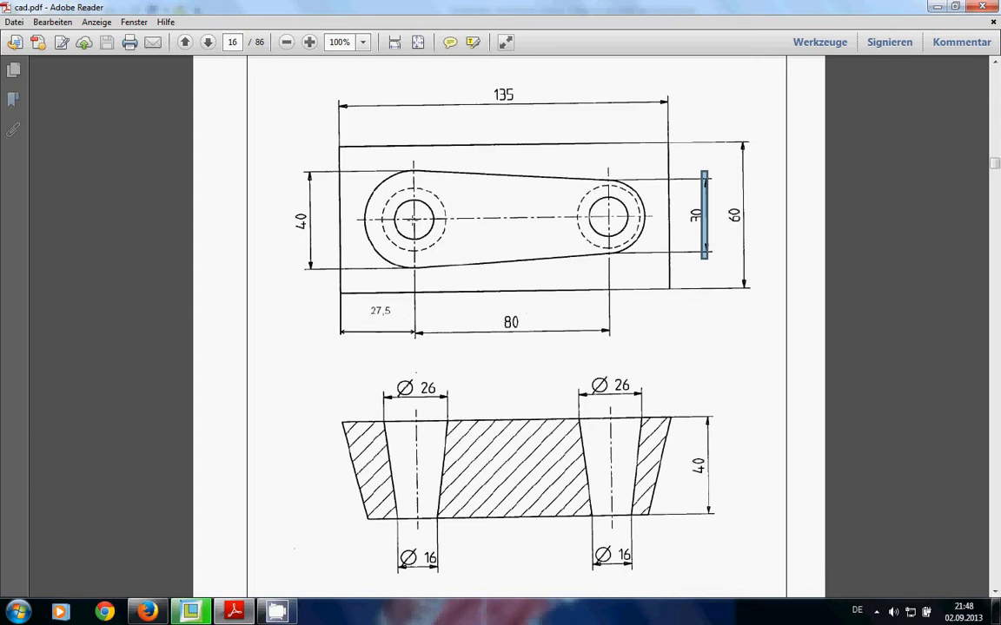
left_click(351, 219)
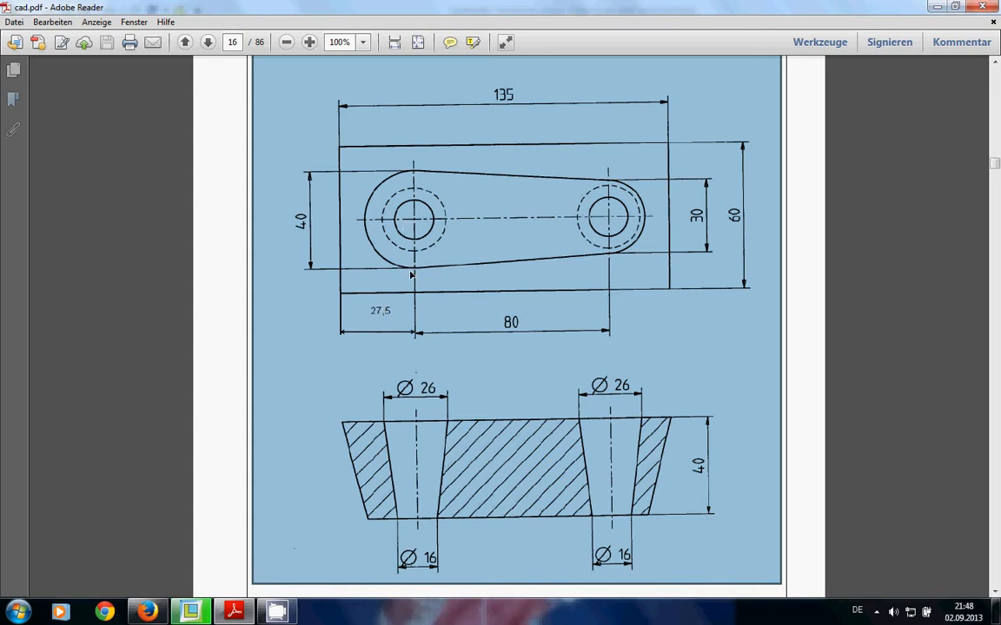
left_click(271, 218)
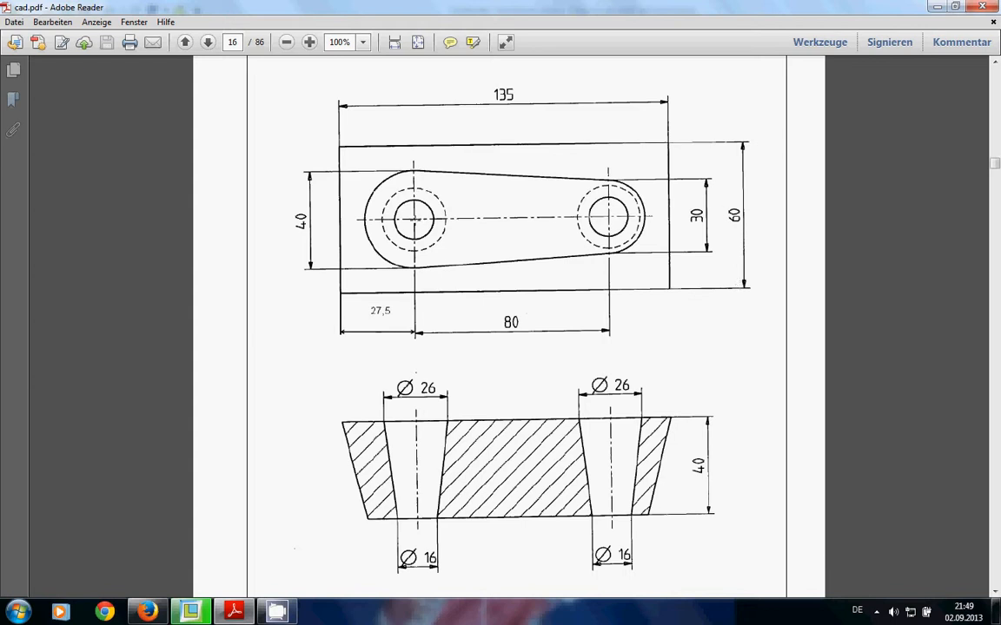
left_click(246, 617)
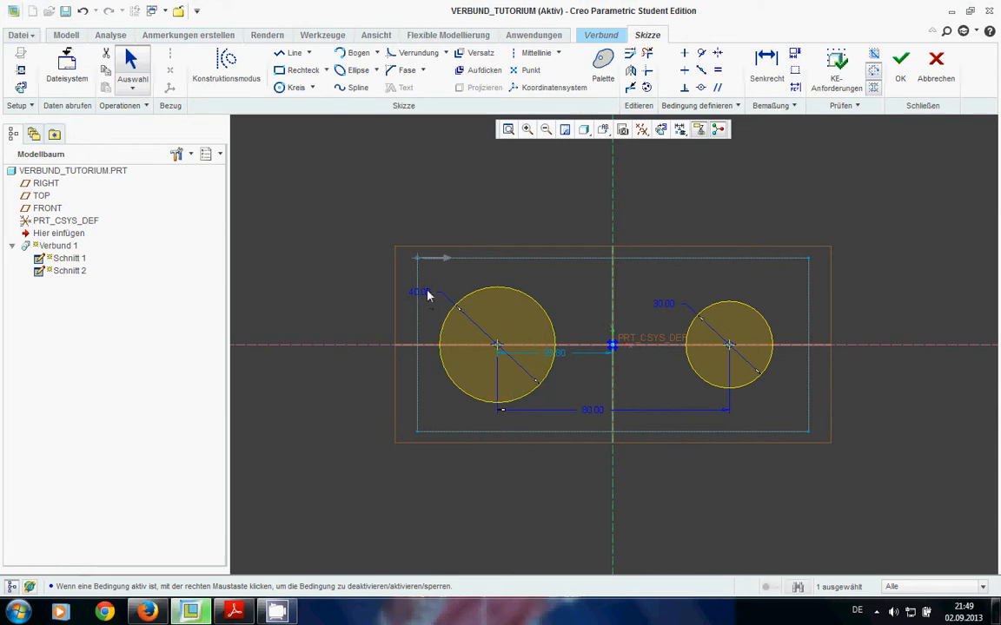
Step: Dimension the left circle's centre from the left edge of the first section's rectangle and set the distance to 27.5 mm
left_click(561, 356)
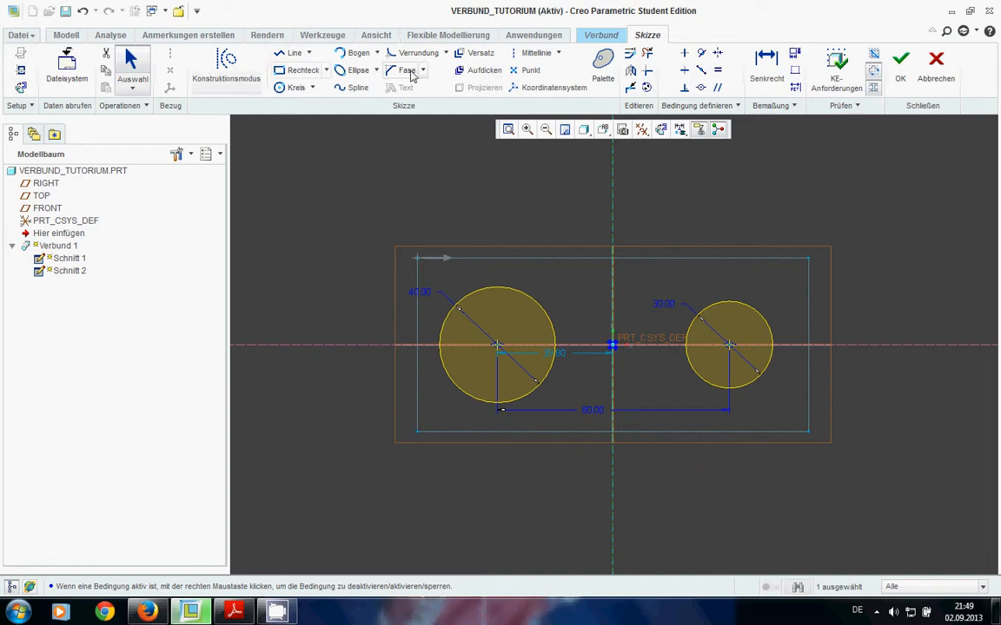
left_click(761, 69)
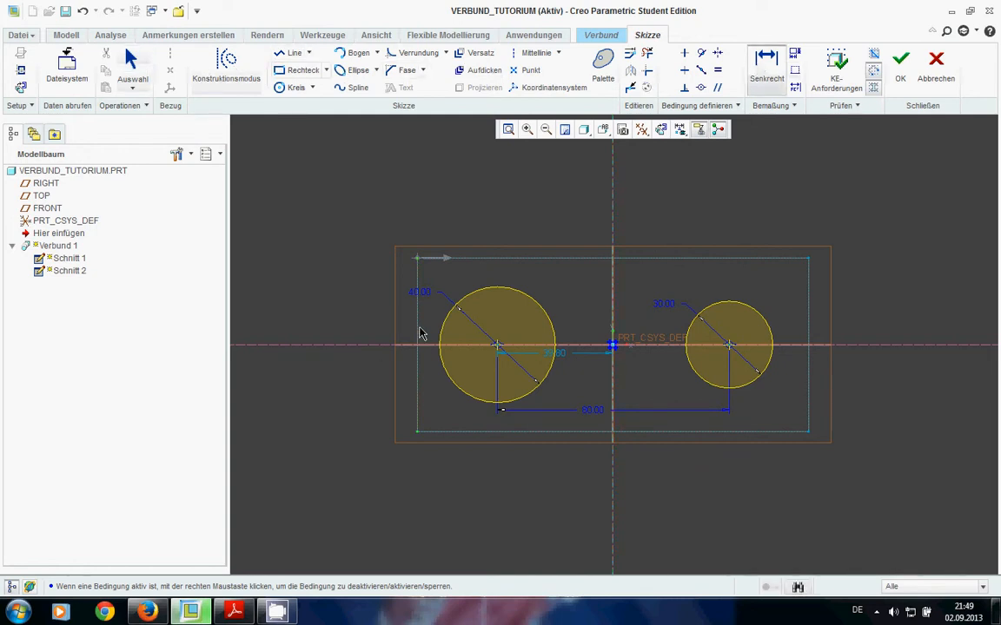
left_click(497, 346)
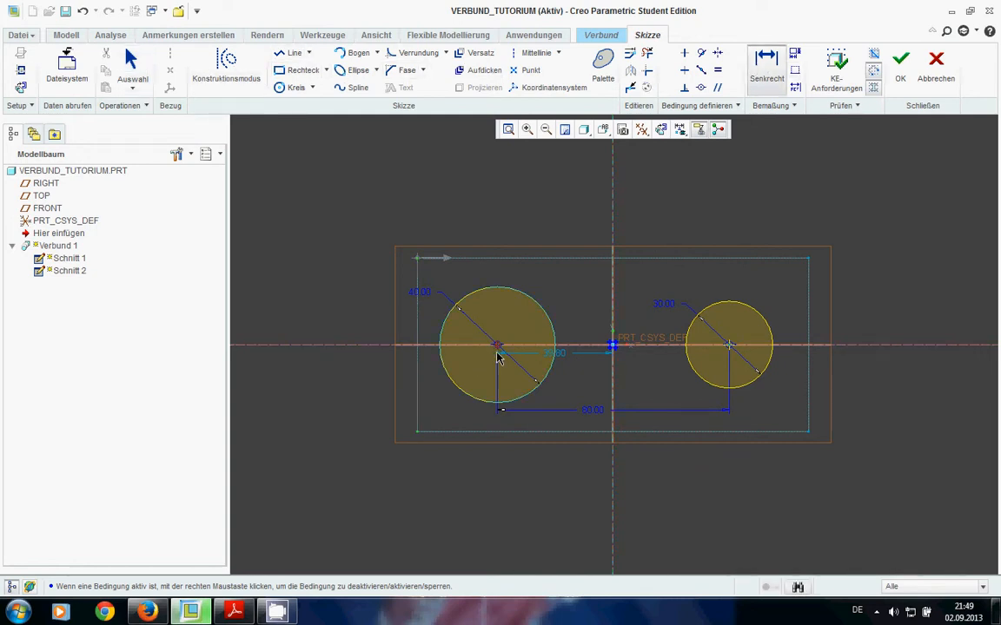
middle_click(450, 492)
type("27")
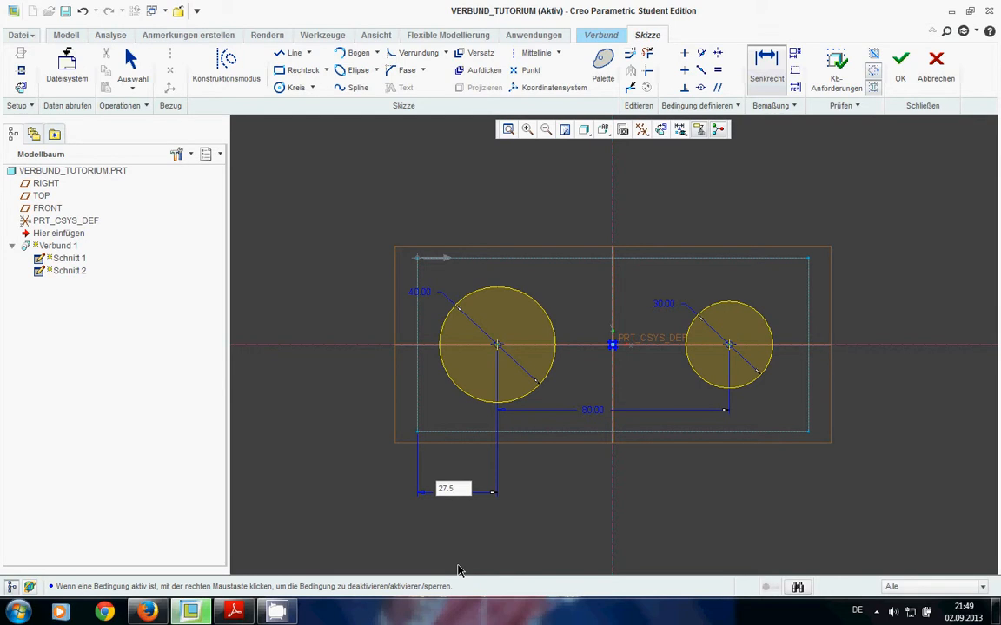
type(".5")
key("Return")
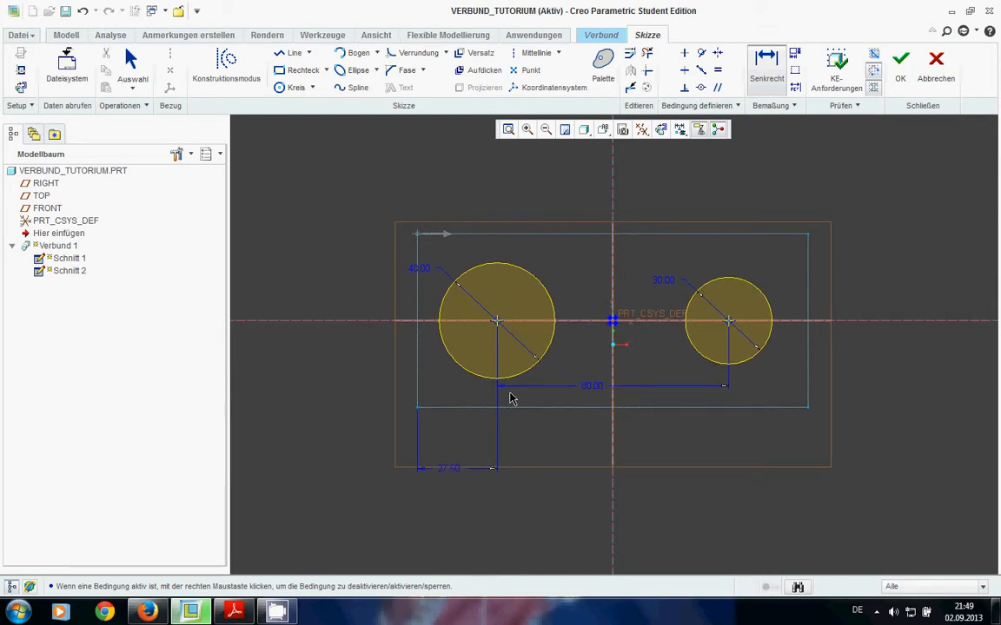
scroll(521, 391, "up", 1)
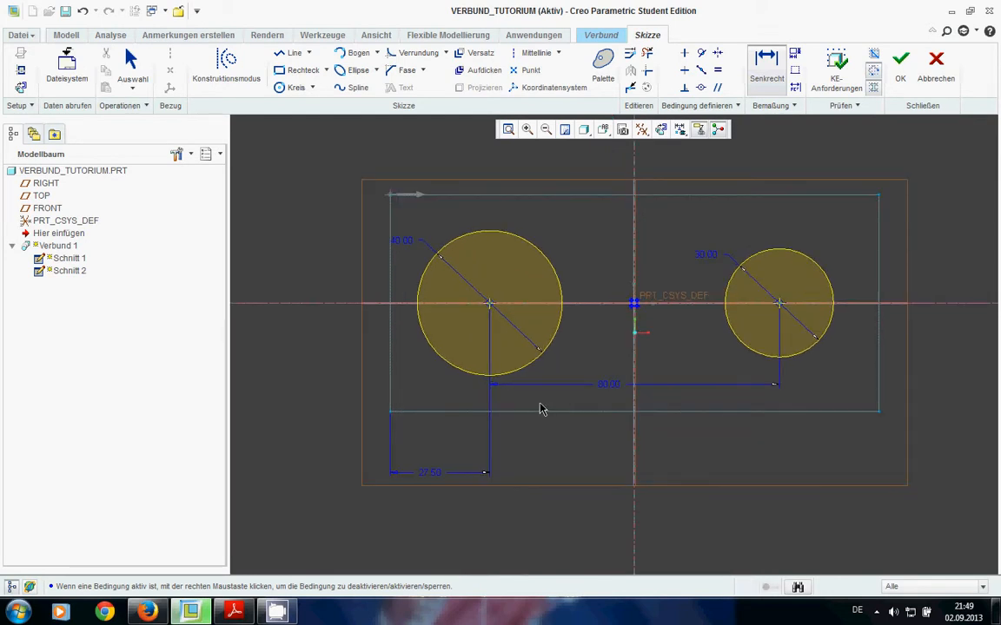
scroll(540, 409, "down", 1)
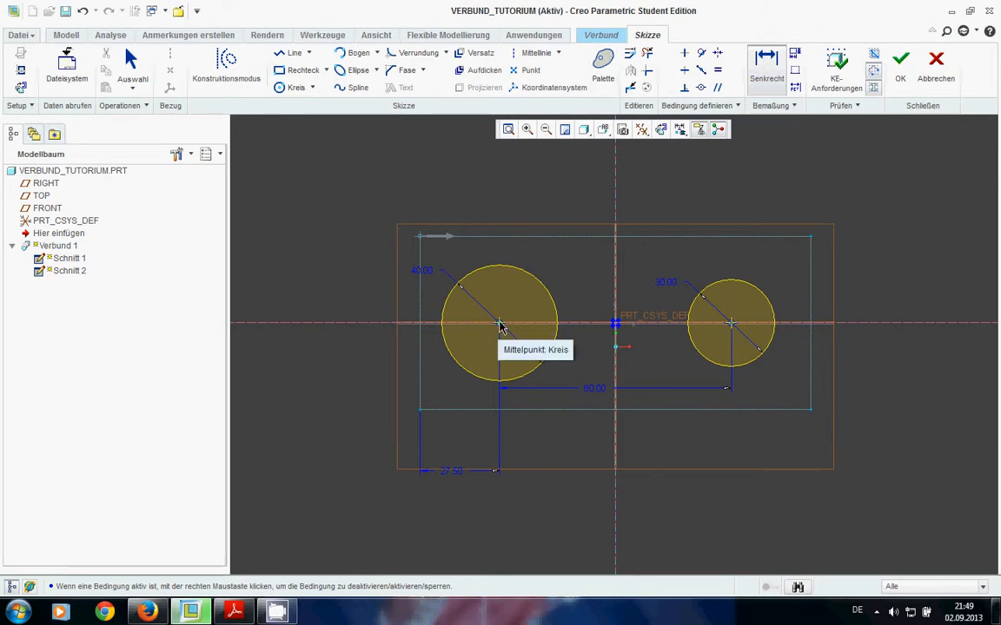
middle_click(799, 158)
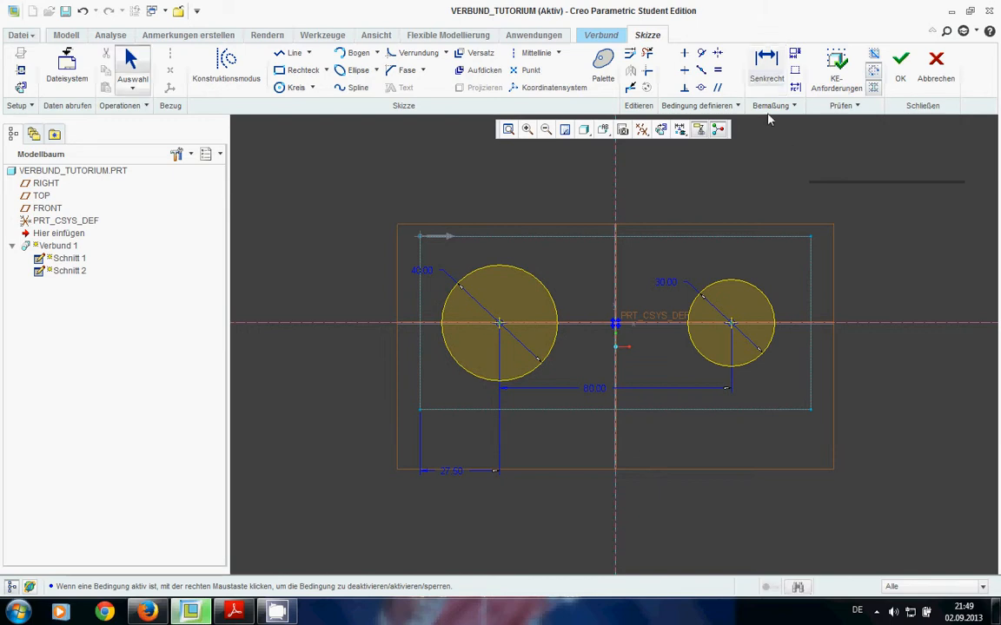
Step: Try to dimension the vertical distance from the first section's lower edge to the left circle's centre
left_click(764, 65)
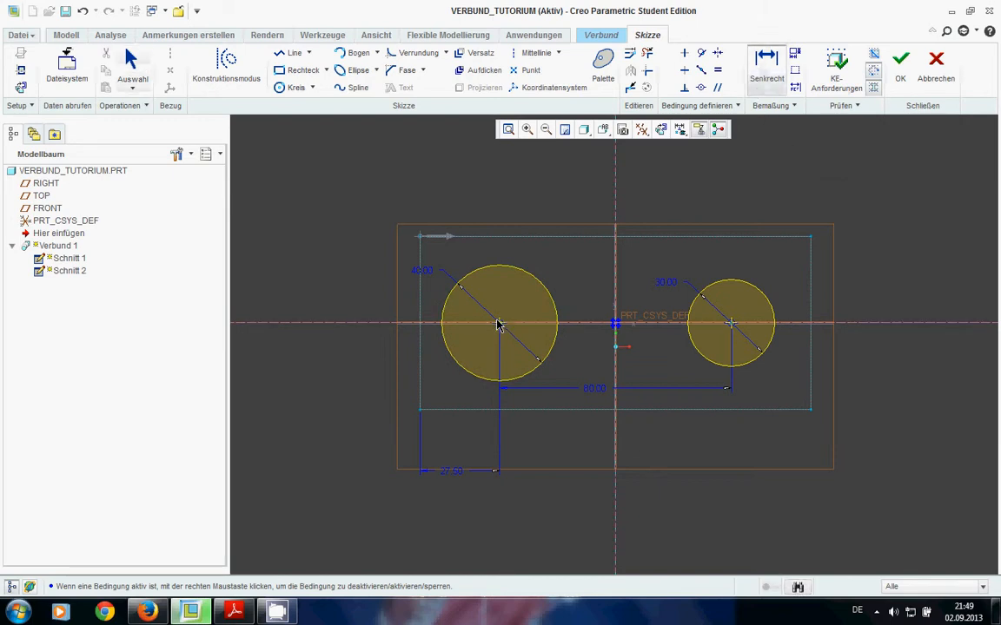
left_click(501, 326)
middle_click(363, 390)
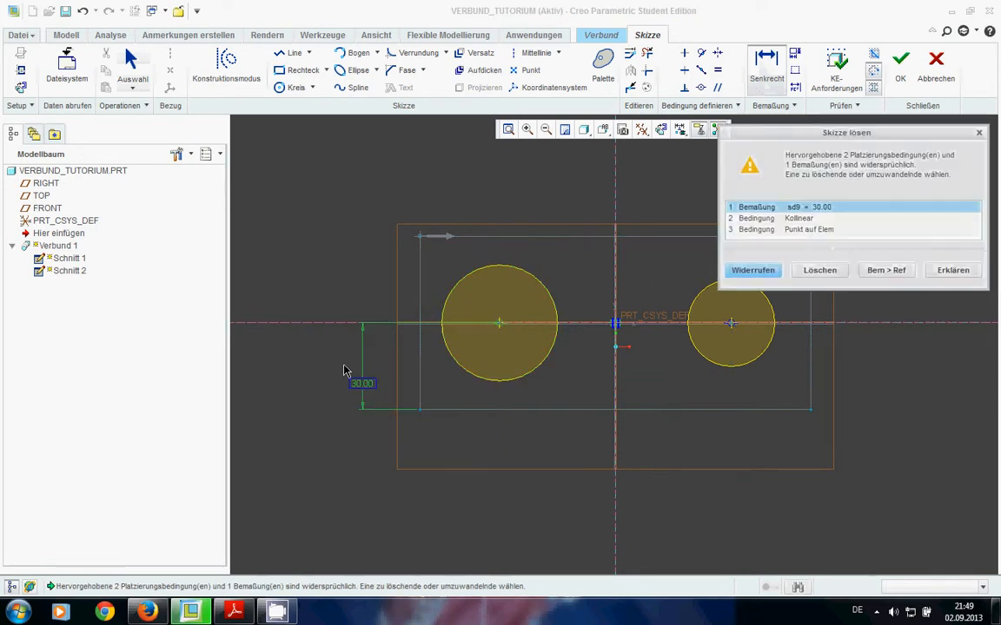
left_click(759, 273)
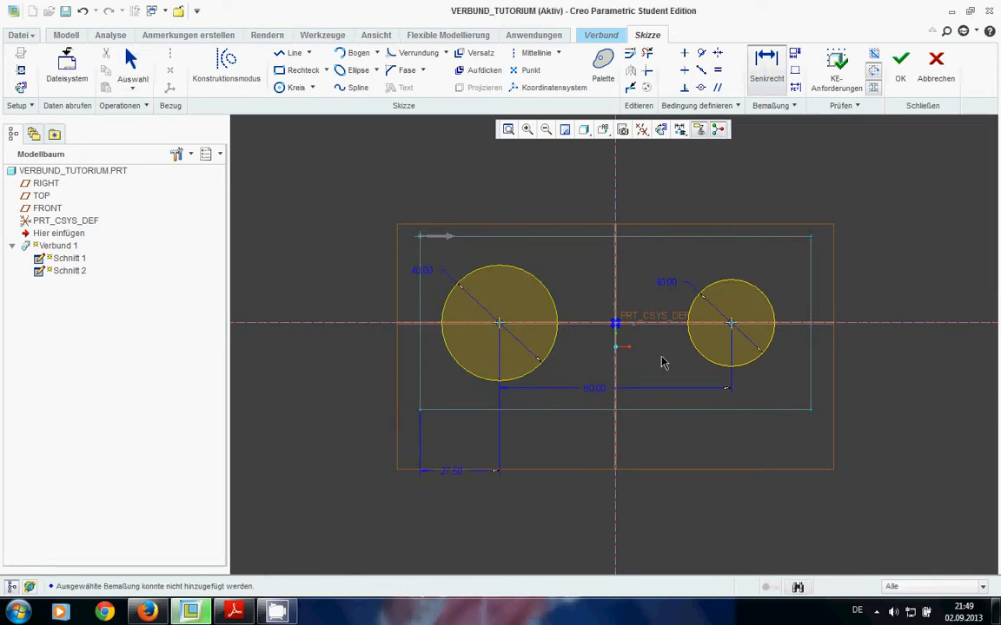
Step: Connect the two circles with tangent lines along their upper and lower sides
left_click(308, 53)
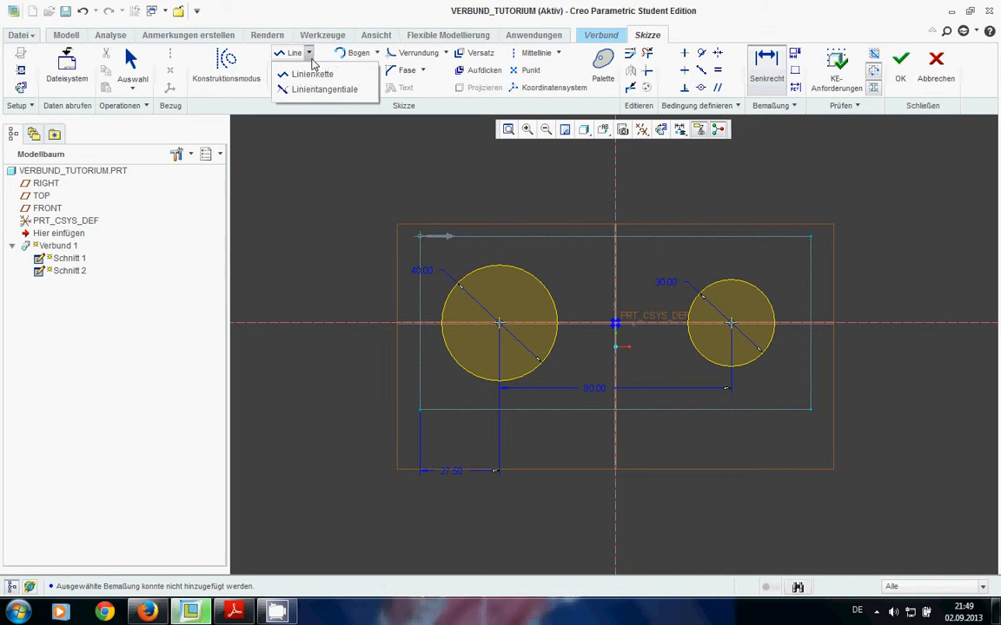
left_click(314, 91)
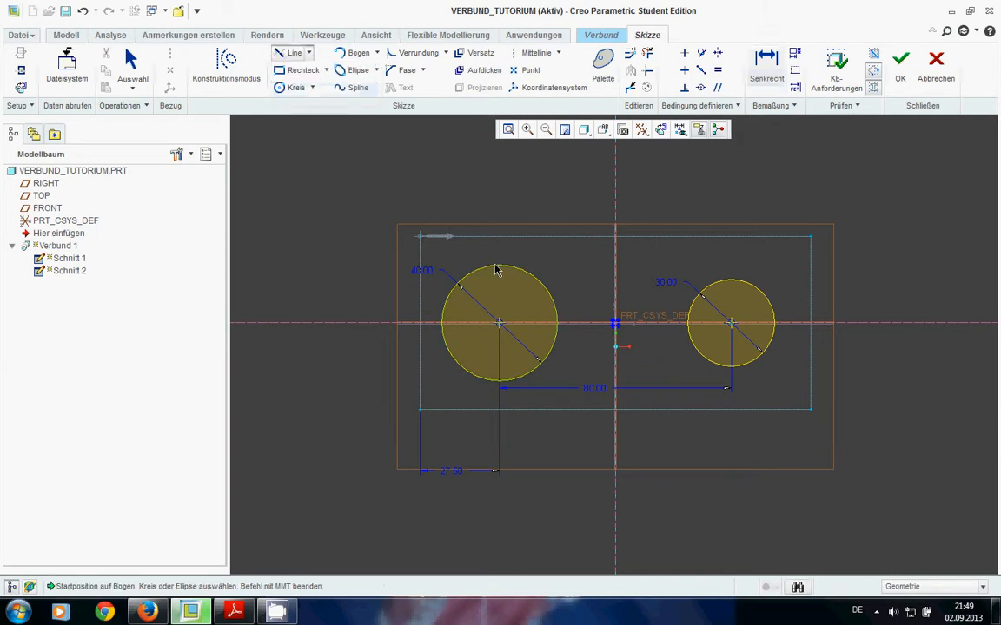
left_click(498, 268)
left_click(735, 284)
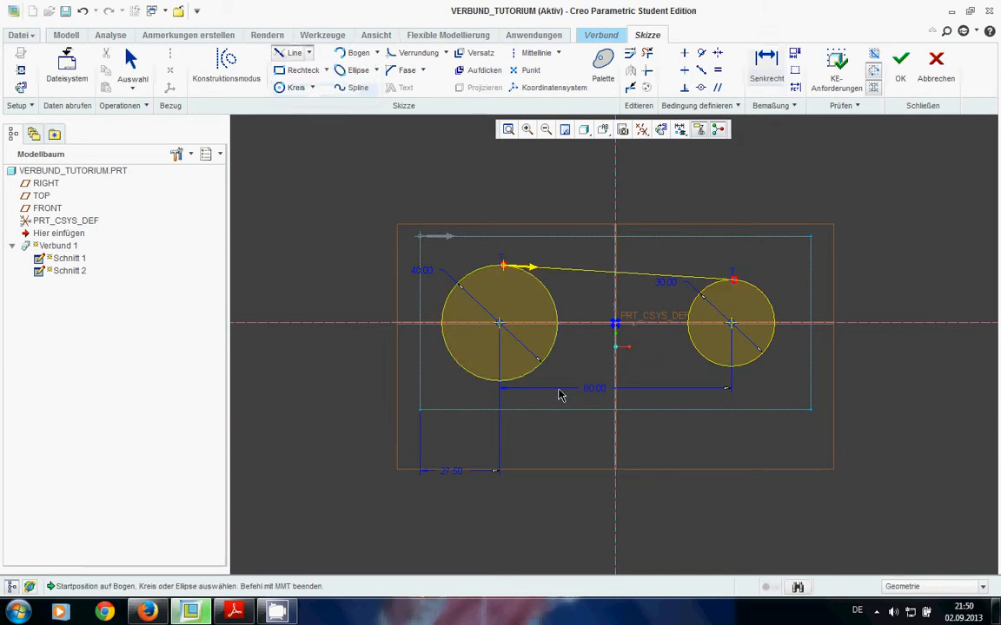
scroll(521, 264, "up", 3)
scroll(540, 300, "down", 2)
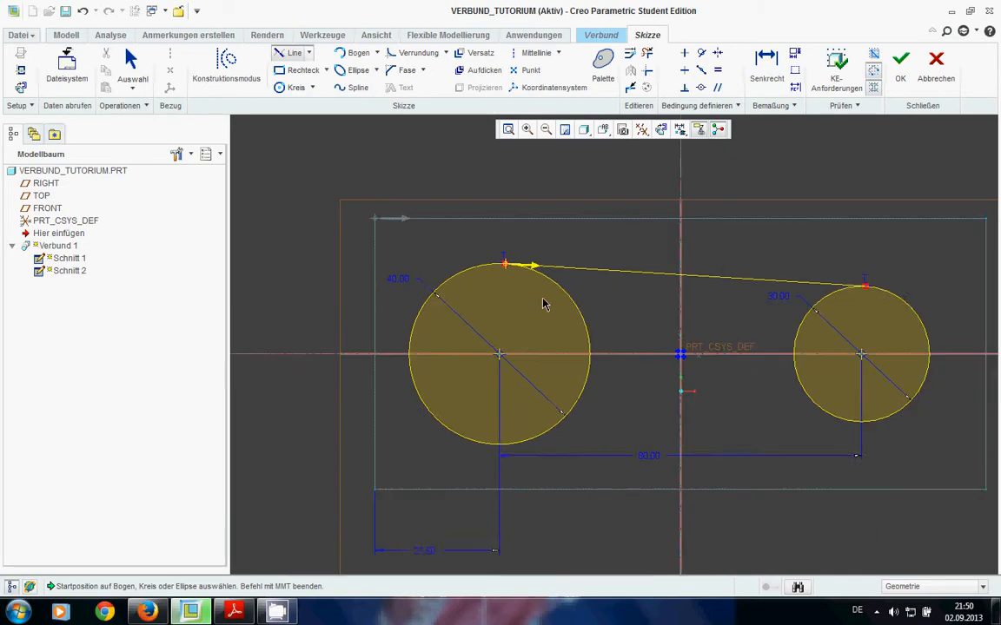
left_click(520, 416)
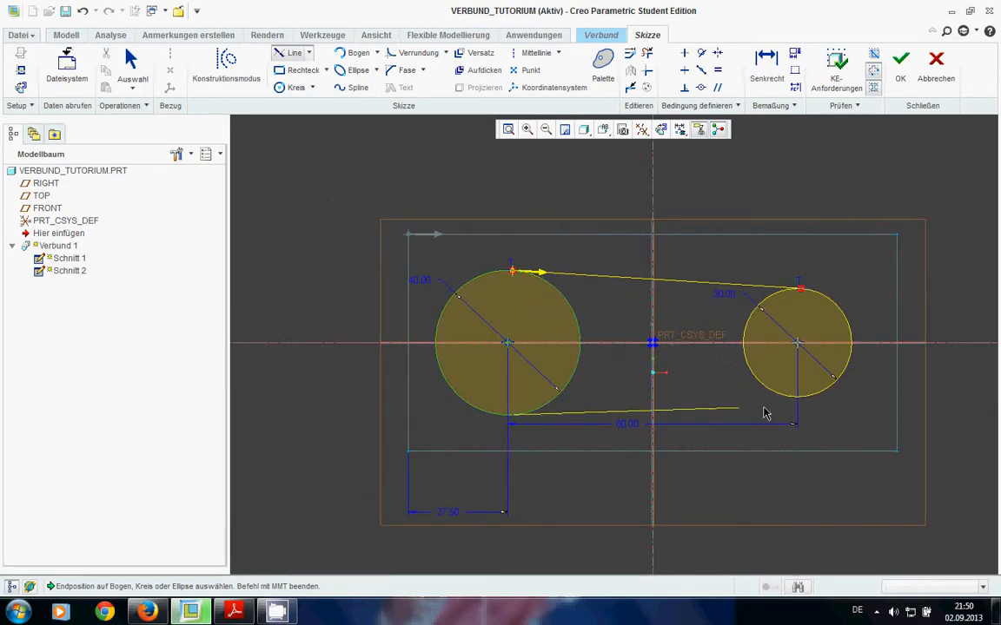
left_click(818, 400)
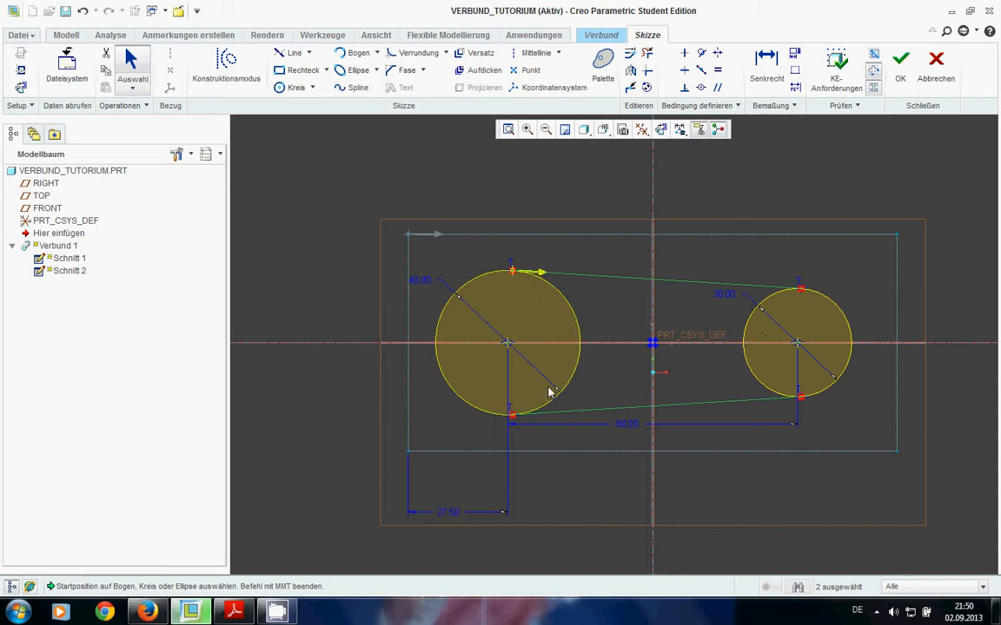
Step: Trim away the inner arcs of both circles between the tangent lines, and undo the extra trim on the lower line
left_click(648, 56)
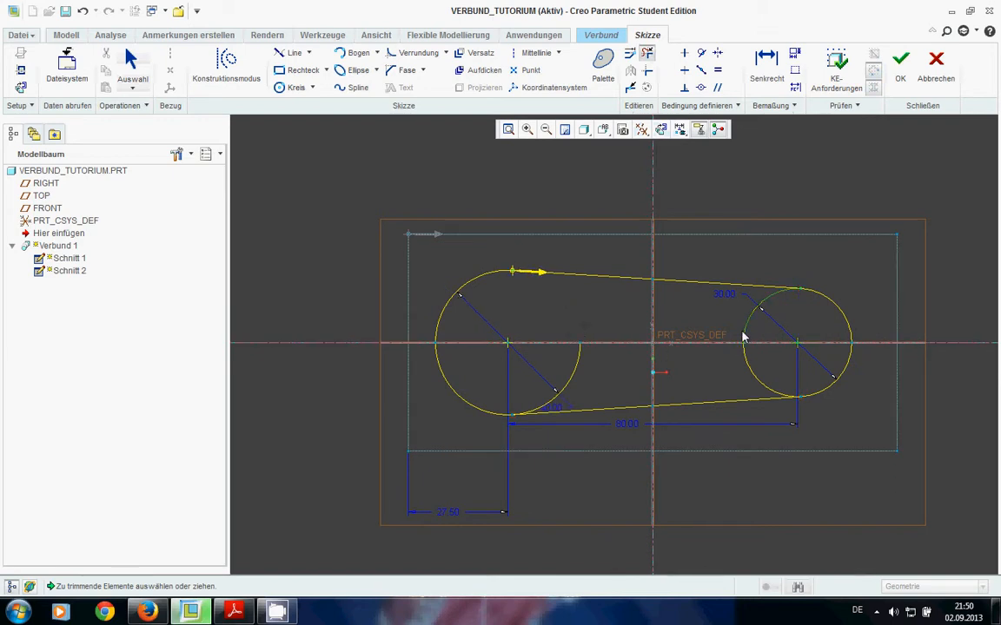
left_click(754, 379)
left_click(568, 393)
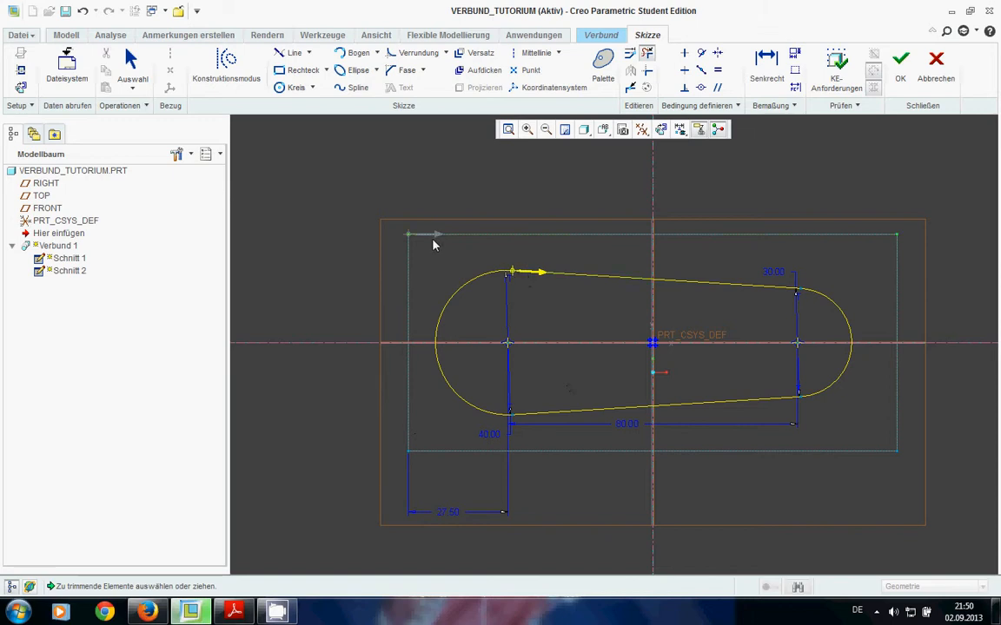
scroll(437, 246, "up", 1)
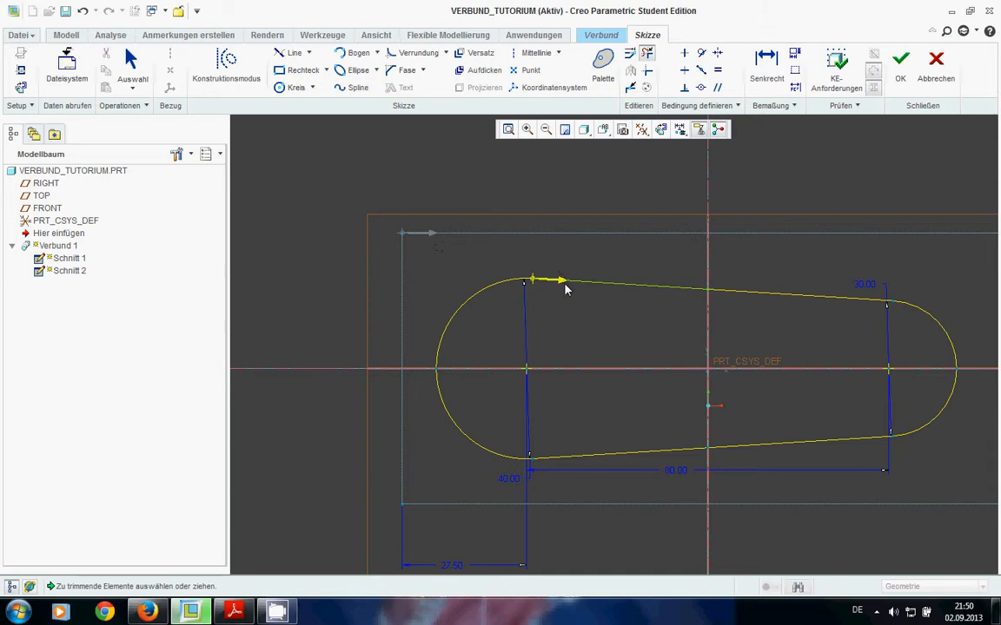
scroll(563, 284, "down", 1)
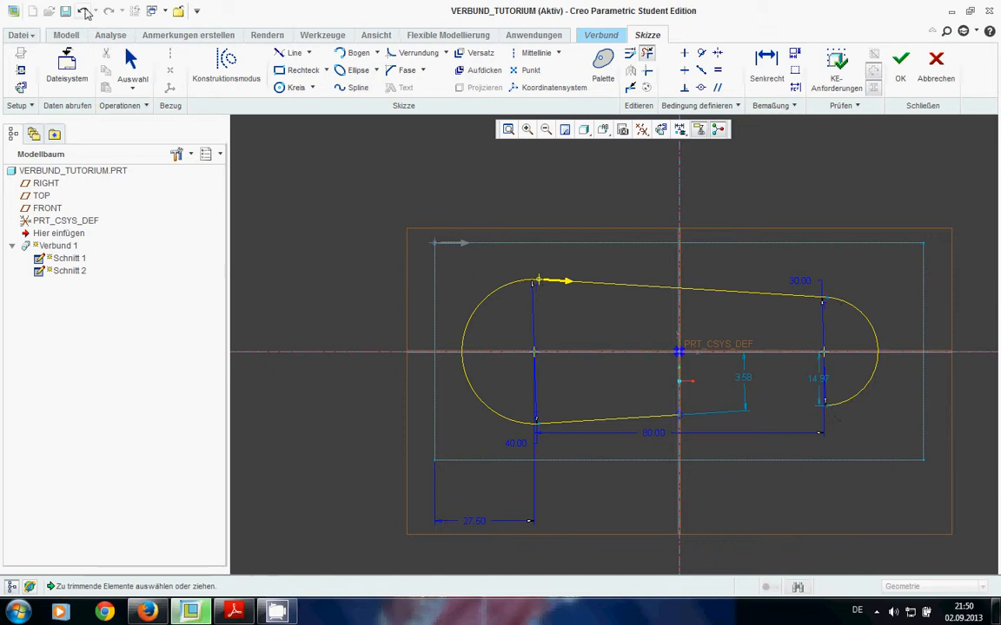
left_click(130, 63)
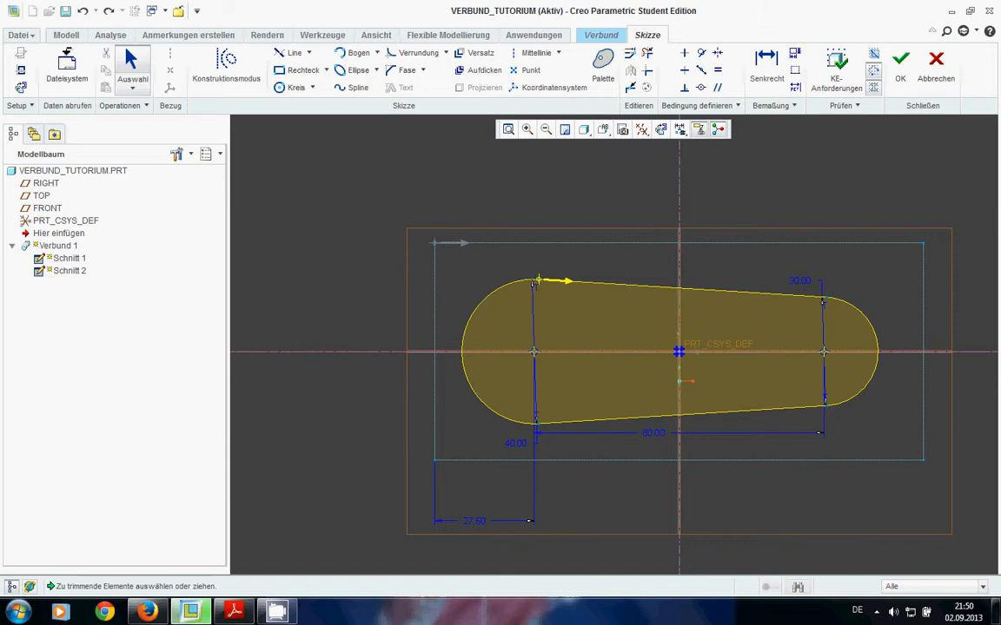
Step: Move the second section's start point to the lower end of the right arc and accept the sketch to inspect the blend
left_click(827, 405)
scroll(826, 423, "down", 2)
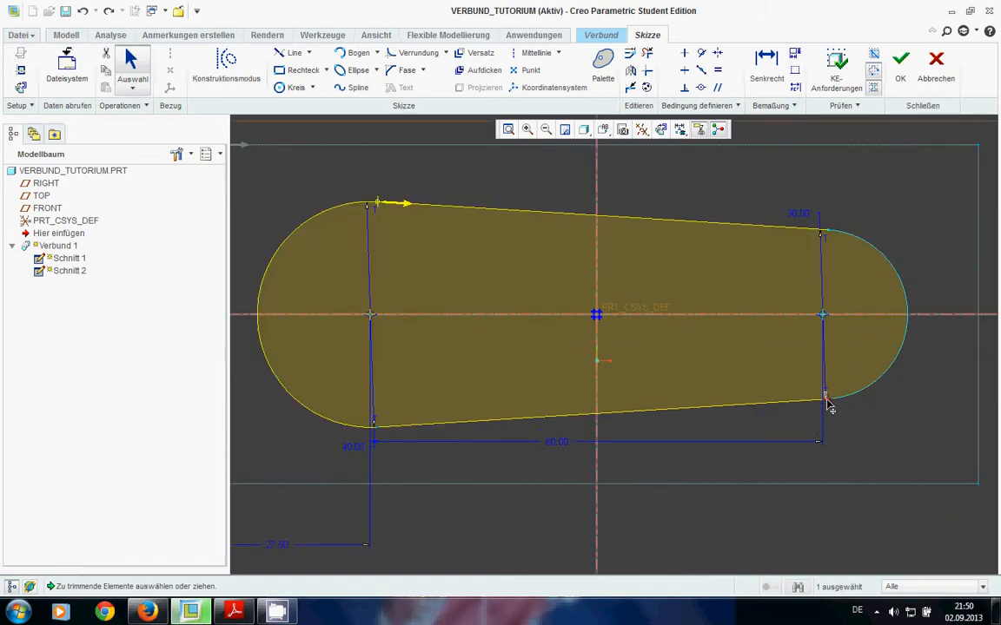
right_click(828, 405)
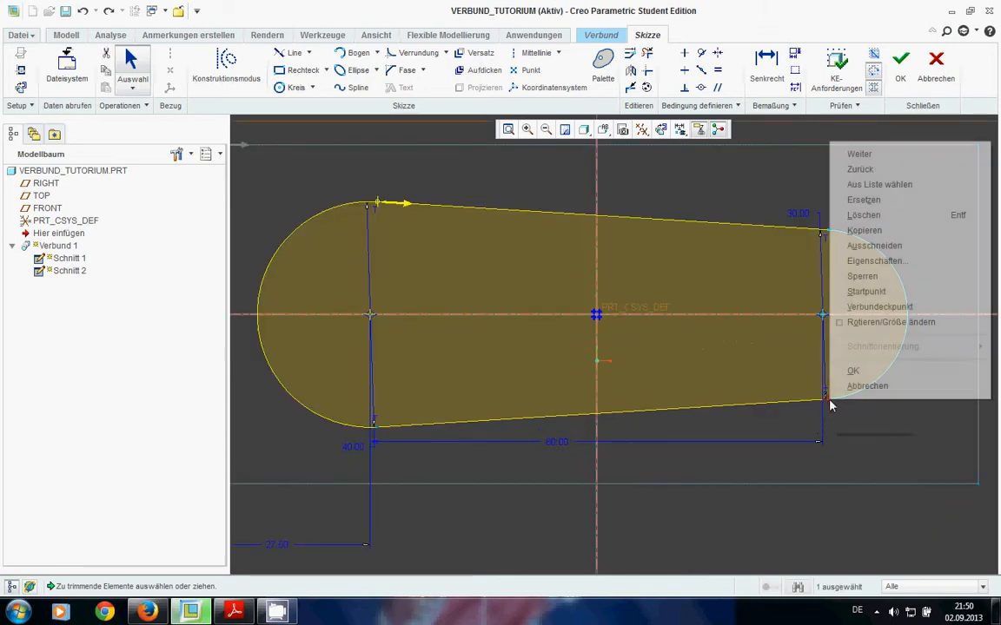
left_click(865, 292)
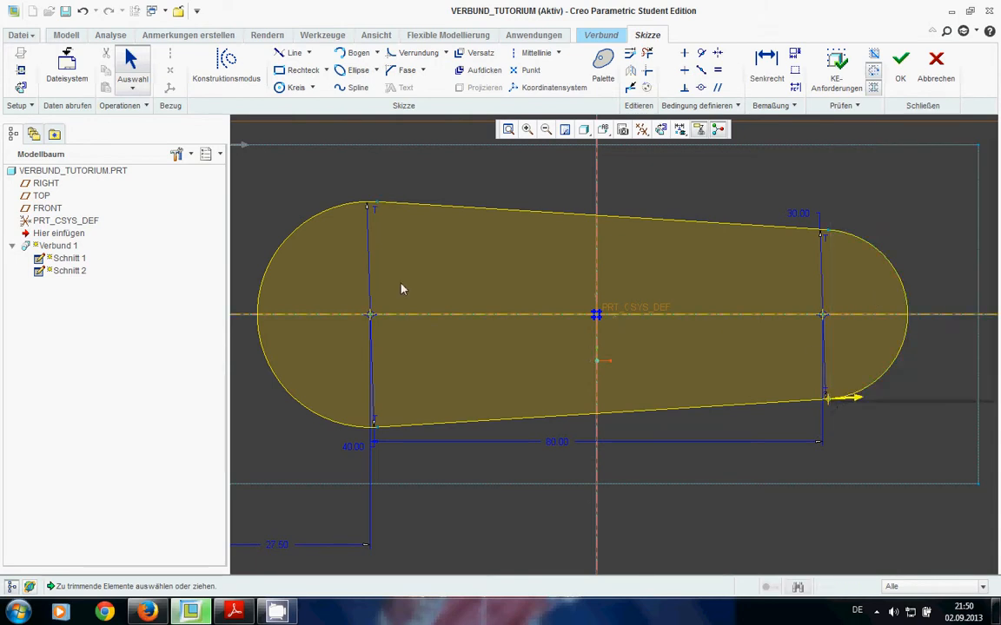
scroll(813, 402, "down", 3)
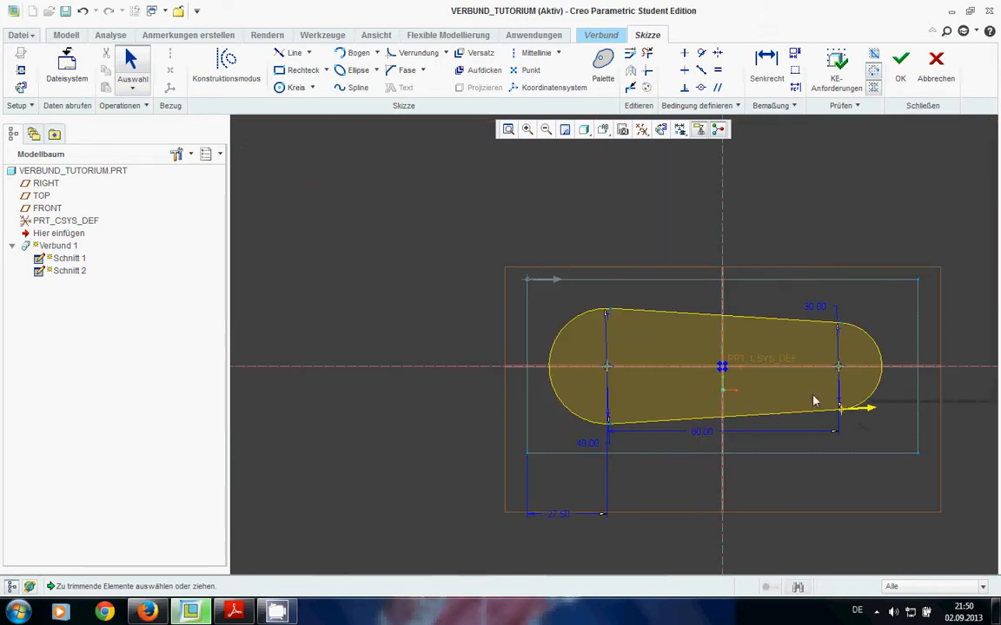
left_click(900, 61)
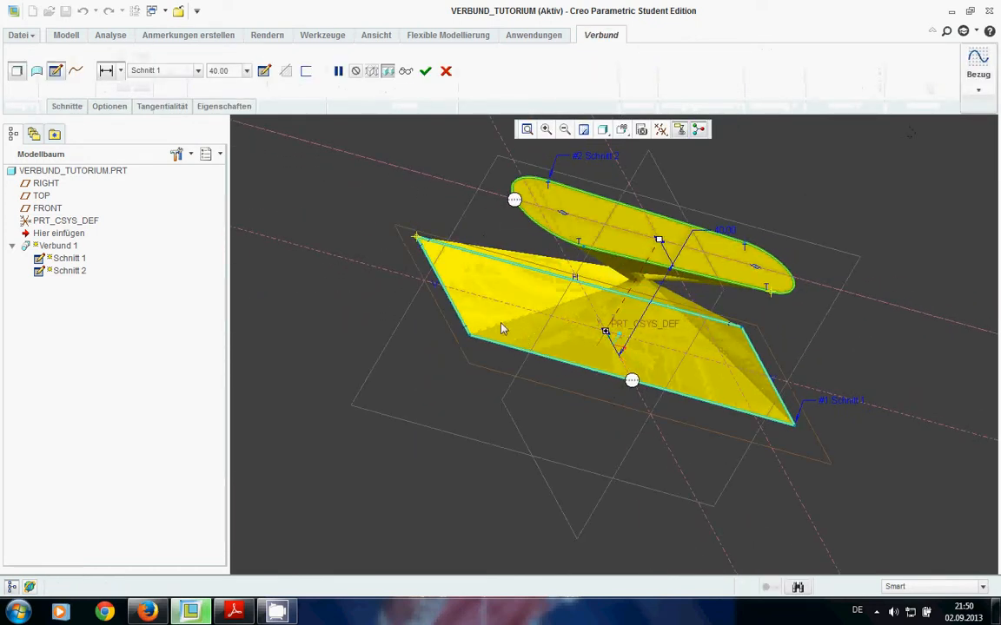
middle_click_drag(527, 285, 589, 318)
Step: Reopen the second section's sketch, set its start point at the upper end of the left arc, and accept the sketch
left_click(67, 107)
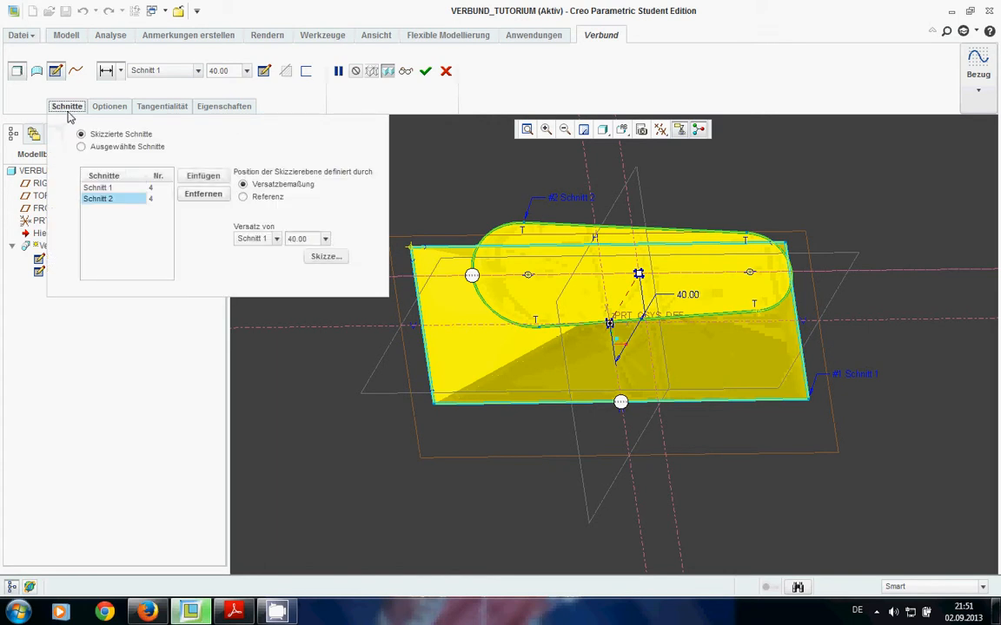
left_click(327, 257)
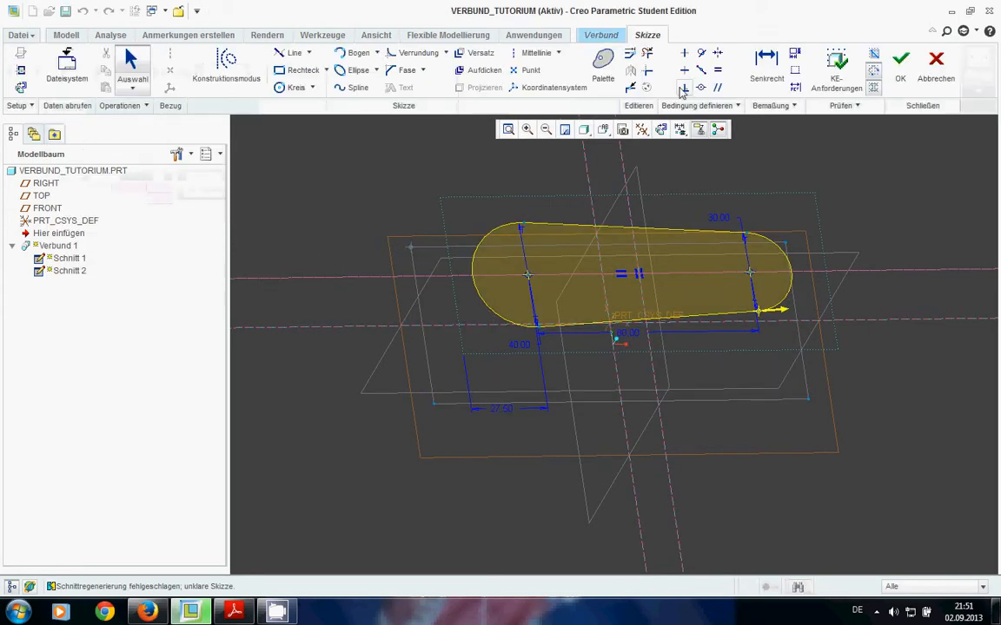
left_click(603, 129)
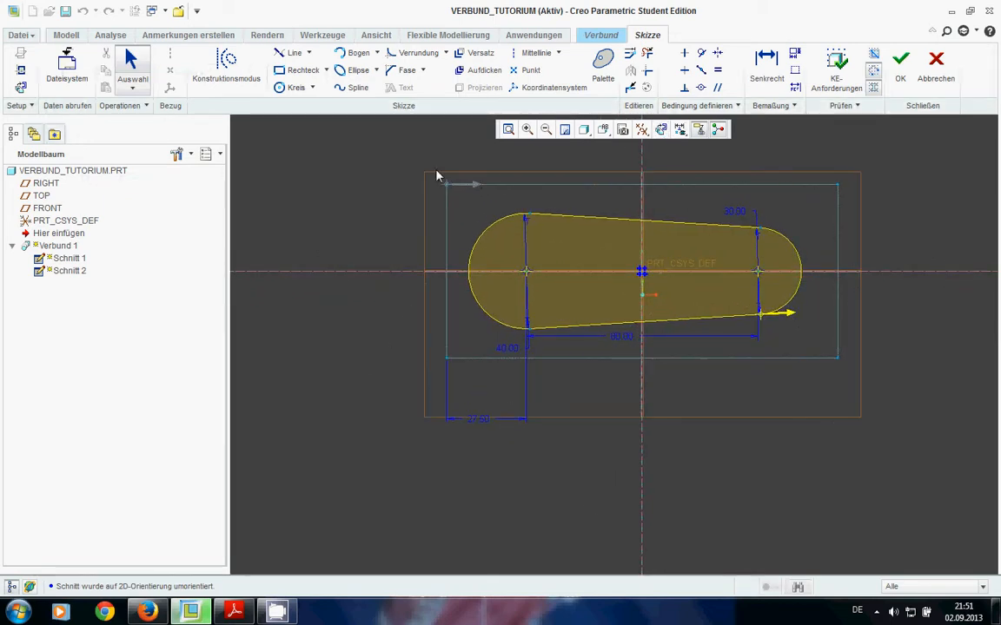
right_click(531, 217)
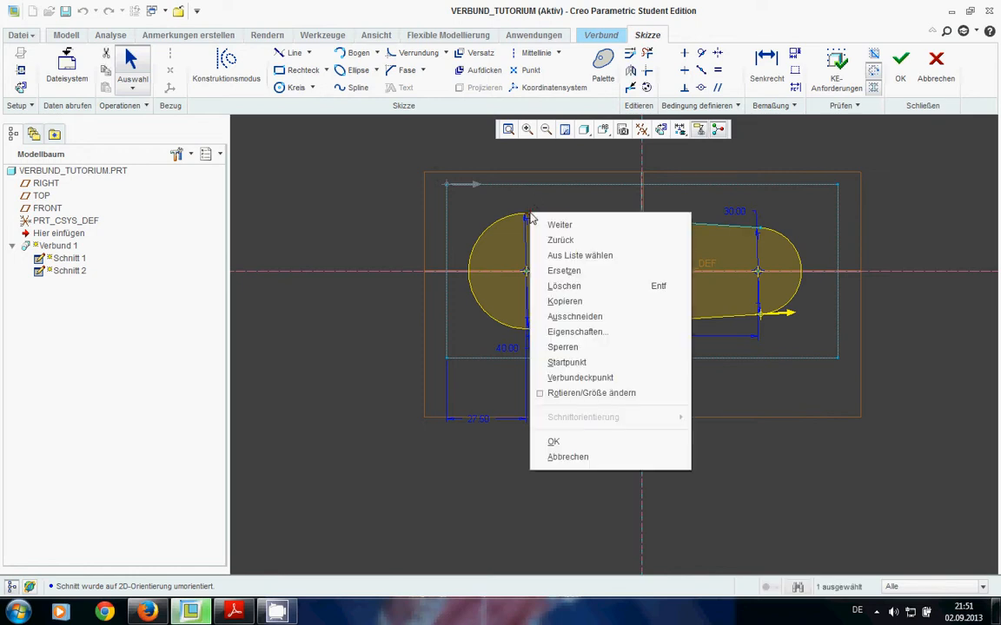
left_click(564, 362)
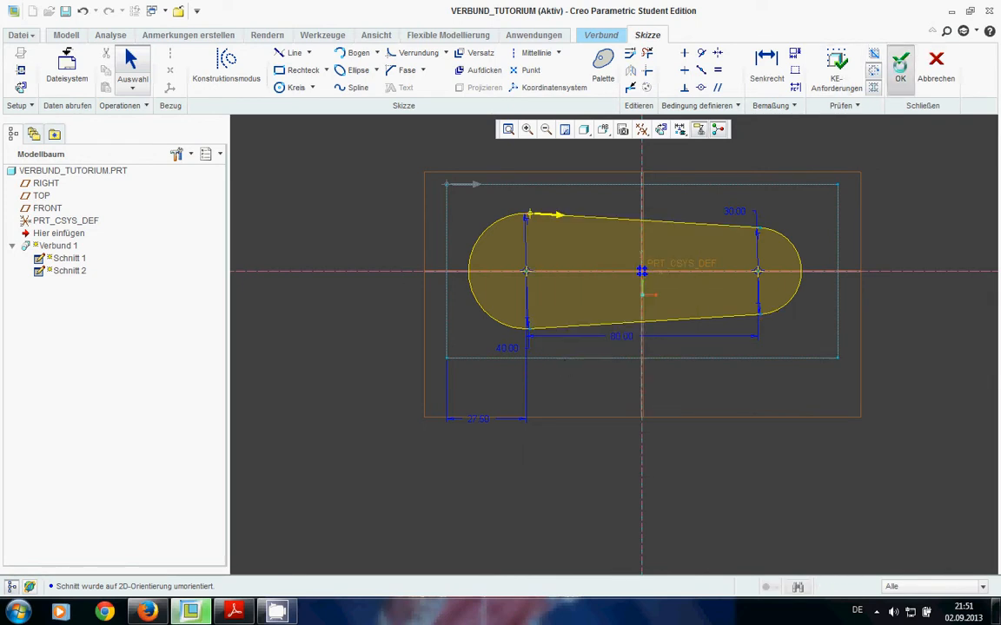
left_click(899, 61)
middle_click_drag(648, 351, 600, 265)
Step: Open the first section's sketch to check its rectangle and start point, and close it unchanged
left_click(68, 106)
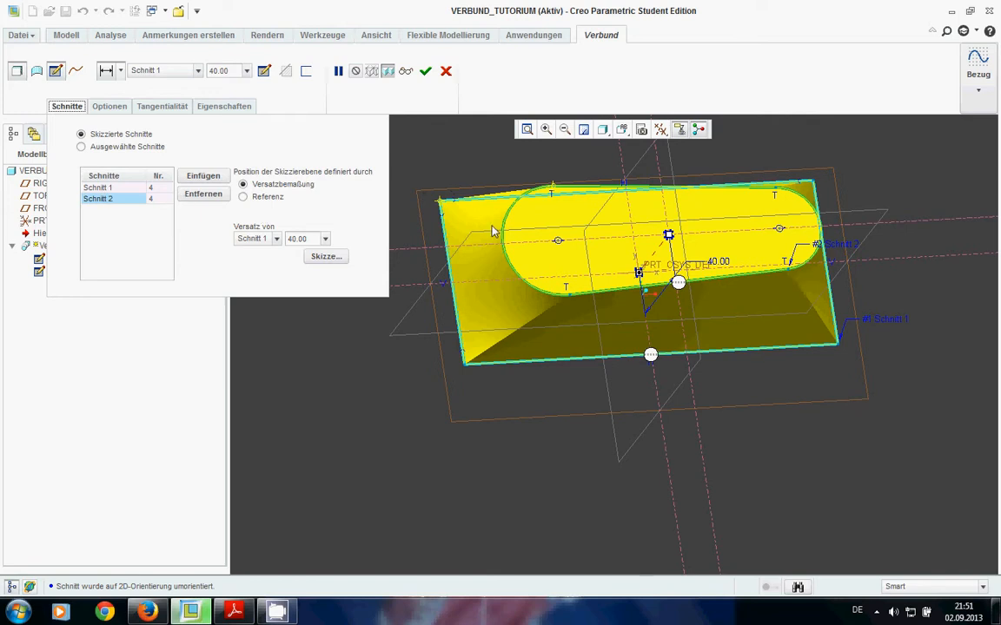
left_click(130, 189)
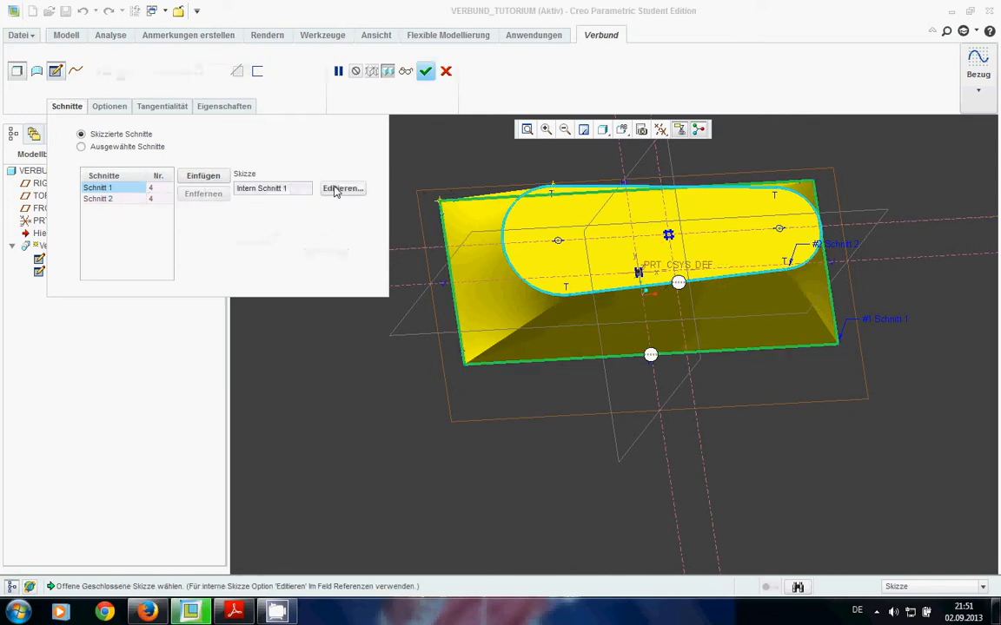
left_click(339, 188)
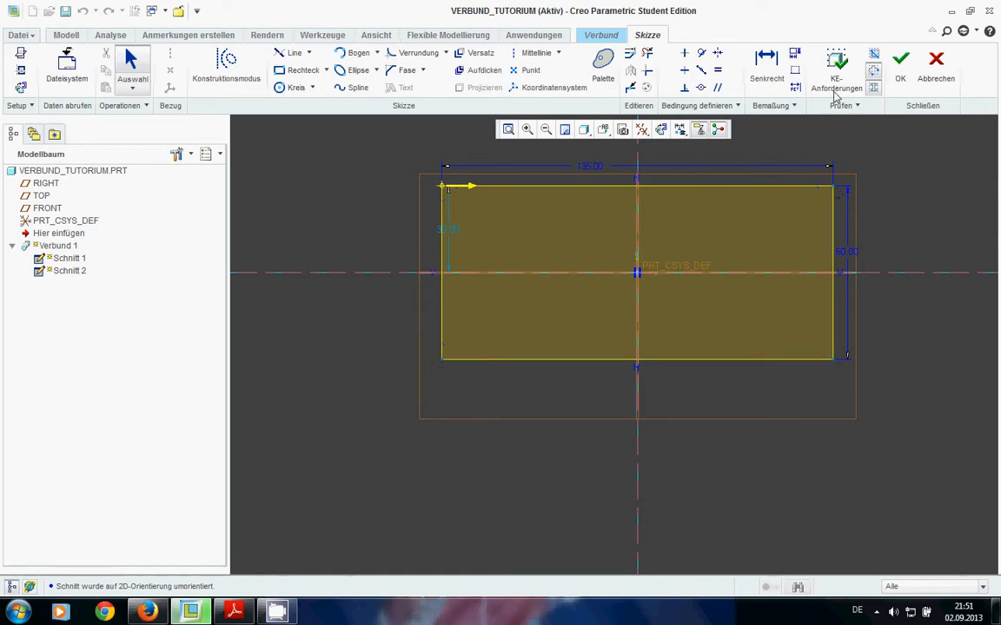
left_click(899, 64)
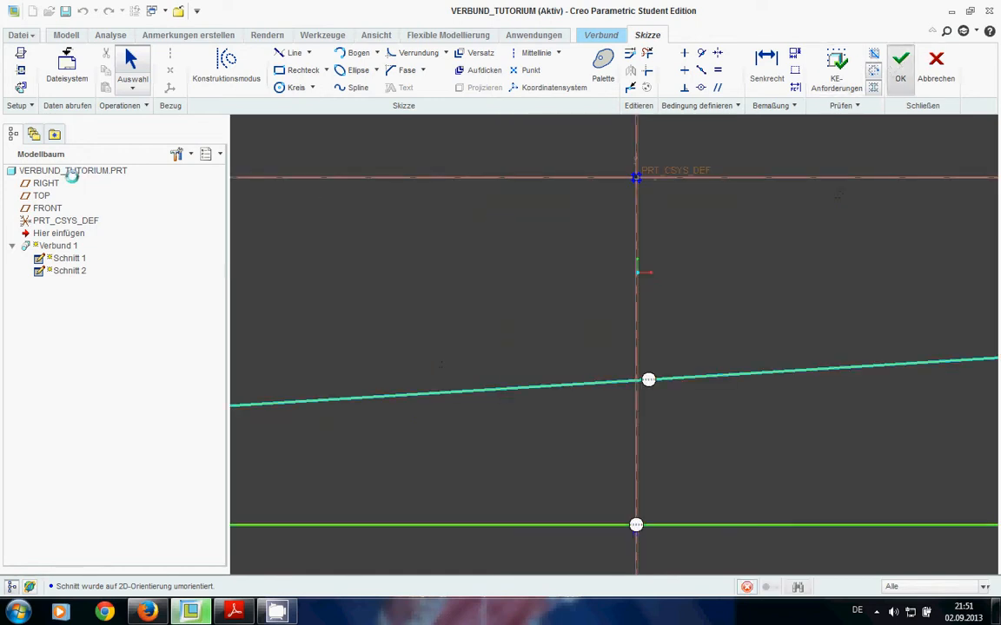
Step: Divide the second section's upper tangent line about one third along from the left arc and accept the sketch
left_click(67, 106)
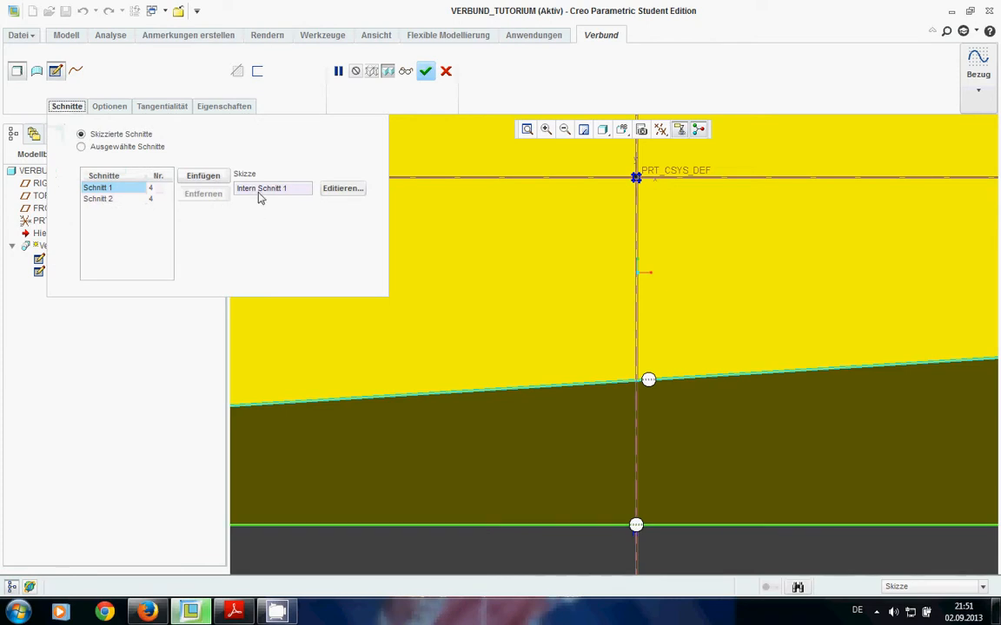
left_click(103, 198)
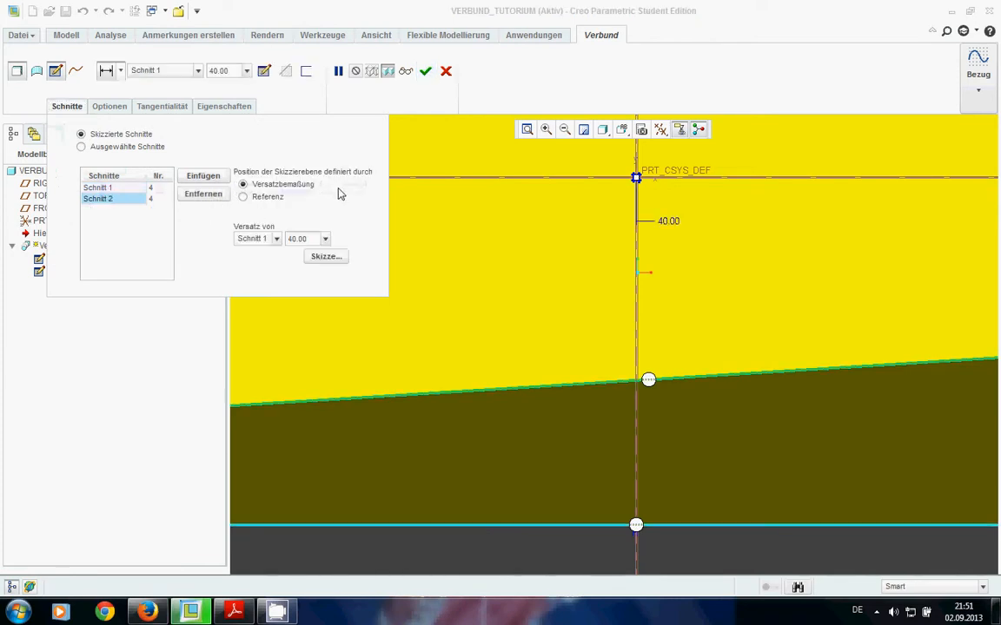
left_click(326, 257)
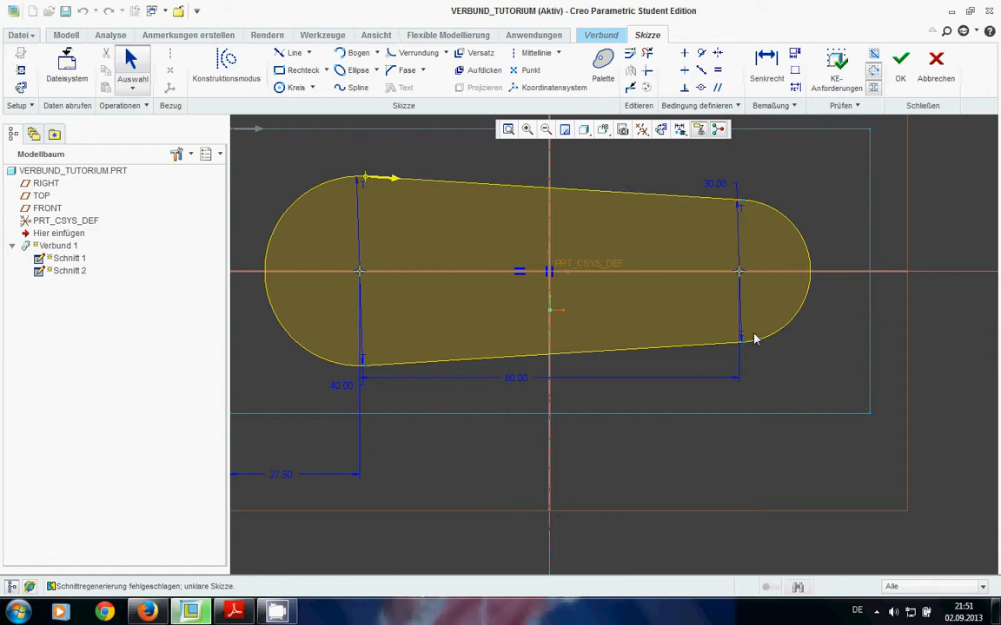
scroll(481, 302, "down", 1)
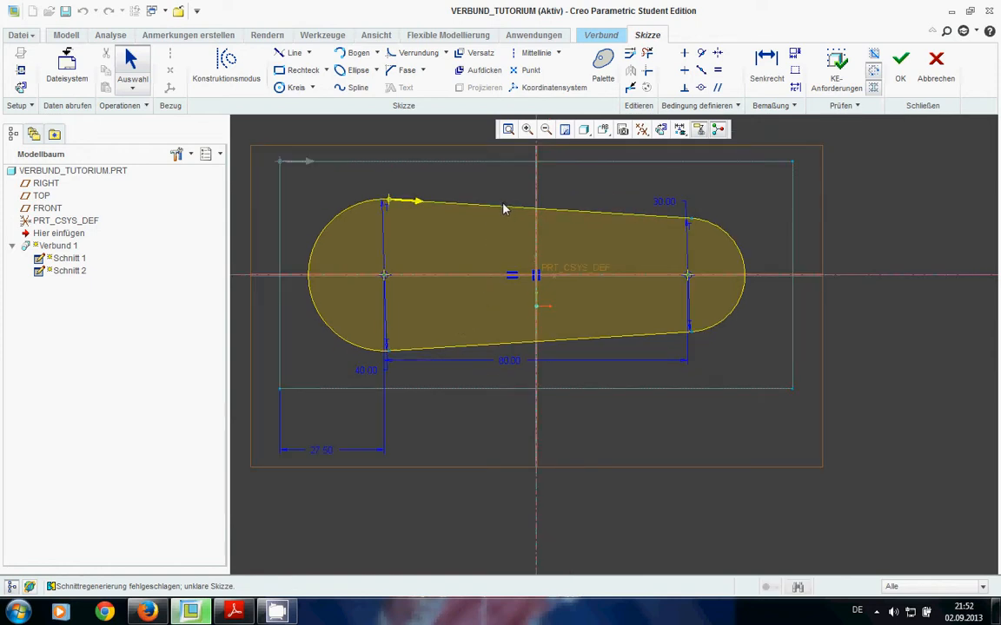
left_click(629, 87)
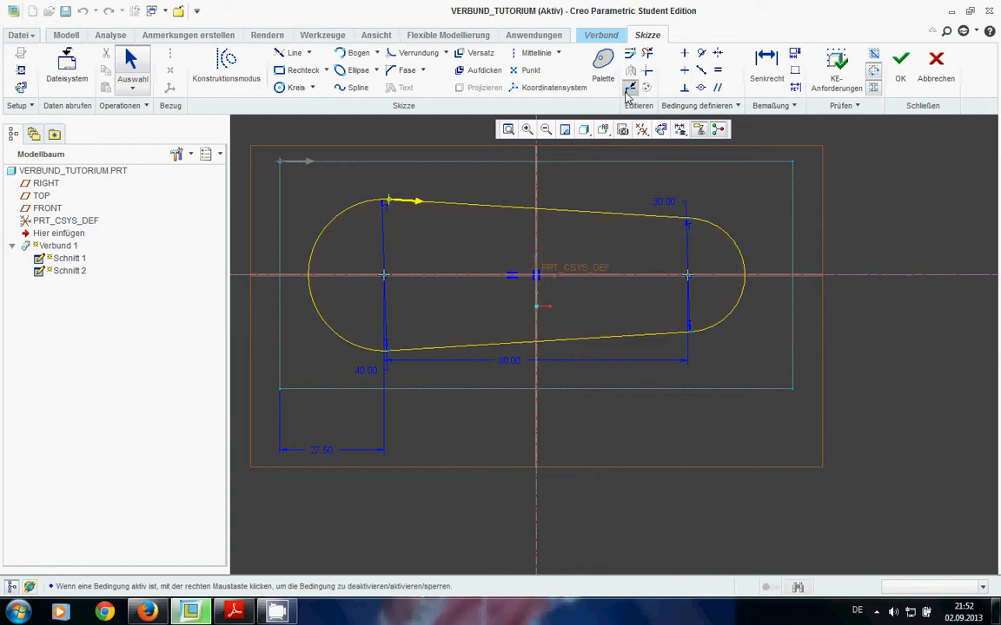
left_click(494, 207)
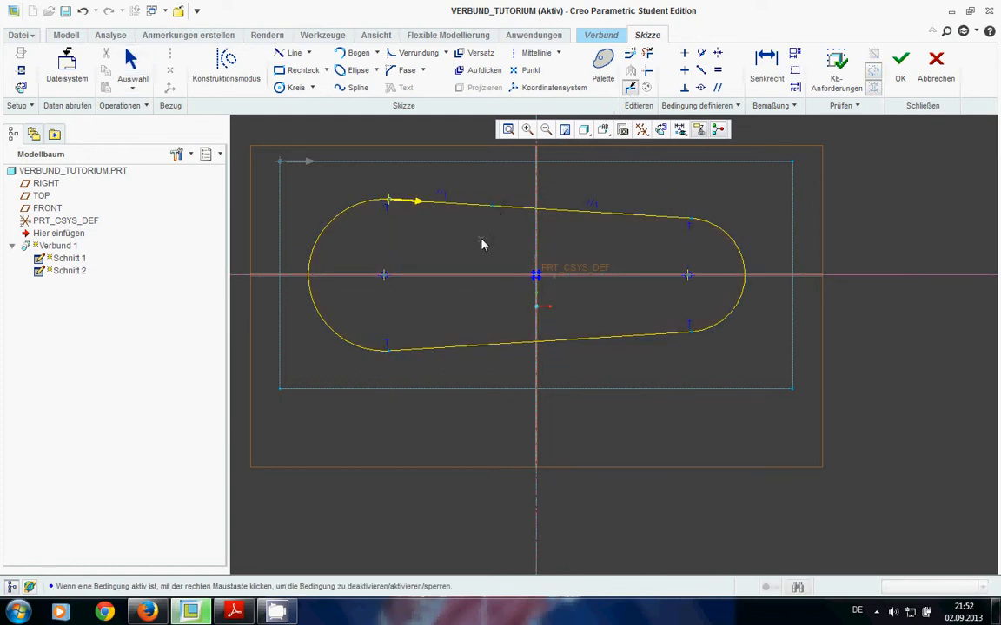
middle_click(483, 239)
scroll(493, 232, "up", 3)
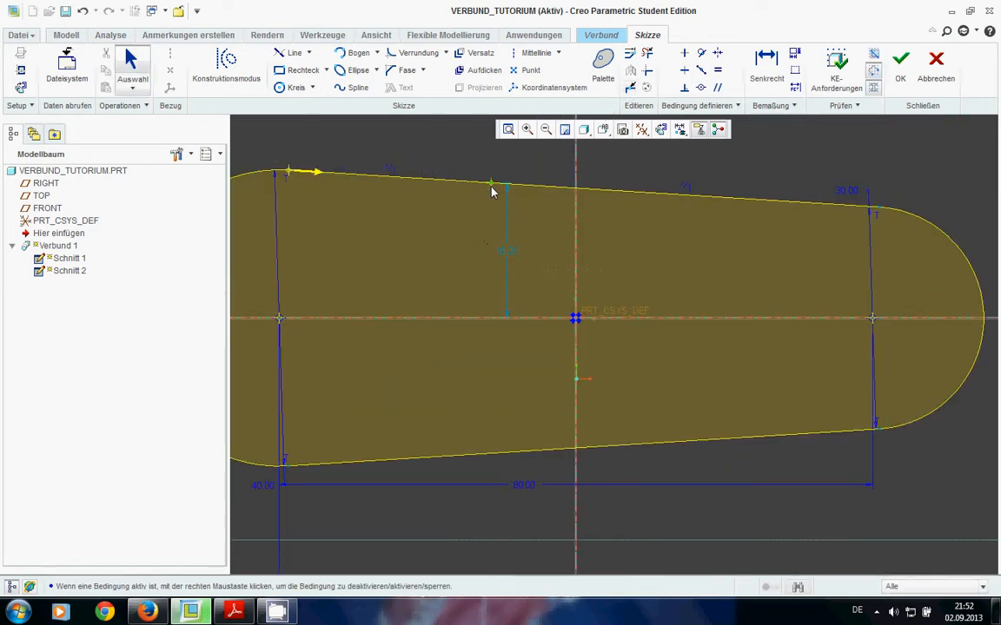
scroll(490, 203, "down", 2)
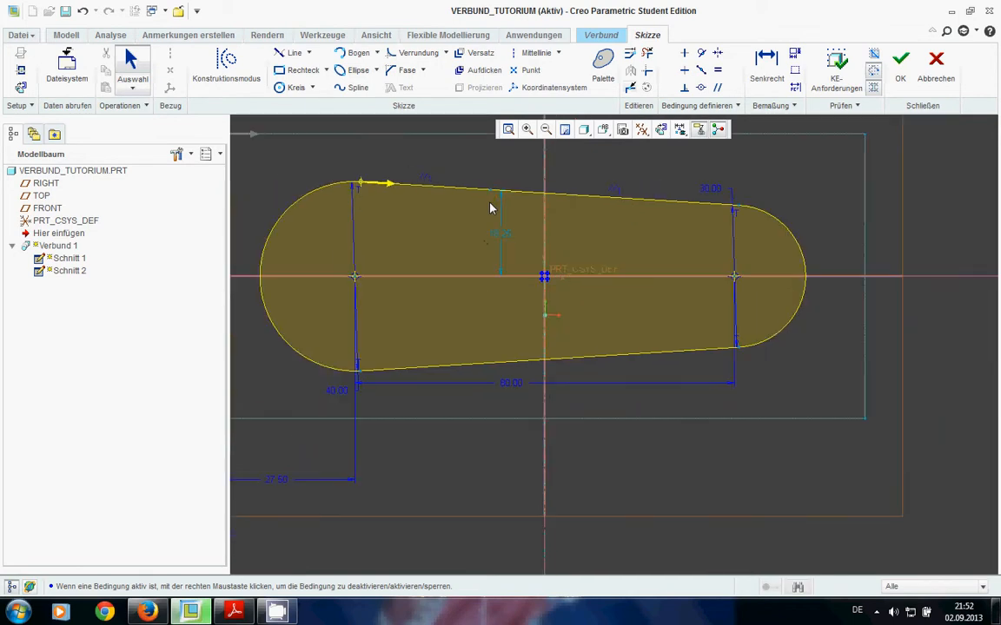
left_click(904, 70)
Step: Compare the number of entities in the first and second sections of the blend
scroll(421, 319, "down", 2)
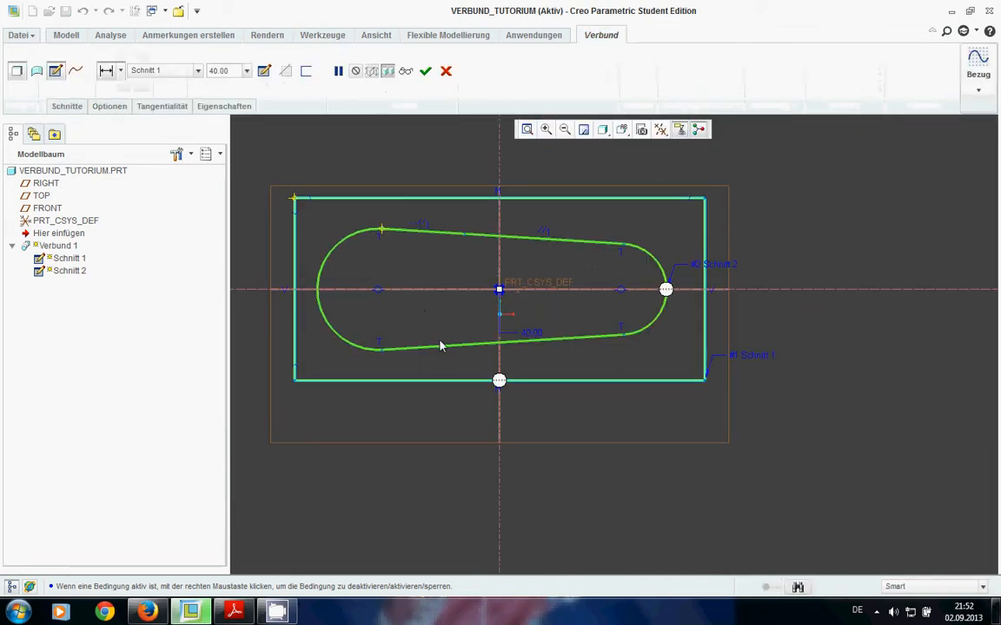
middle_click_drag(422, 319, 479, 318)
left_click(66, 106)
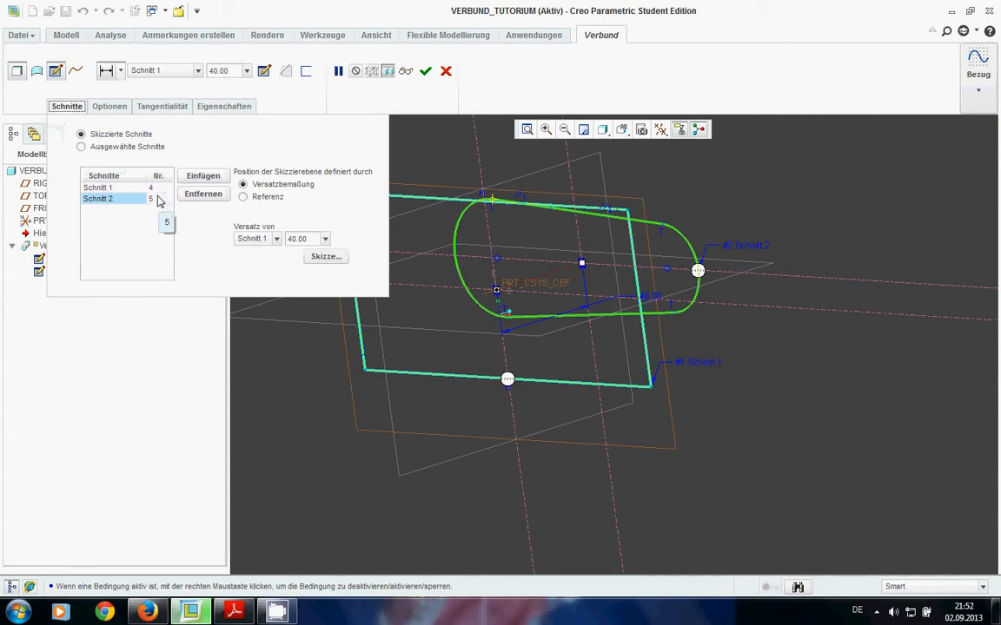
scroll(543, 247, "up", 1)
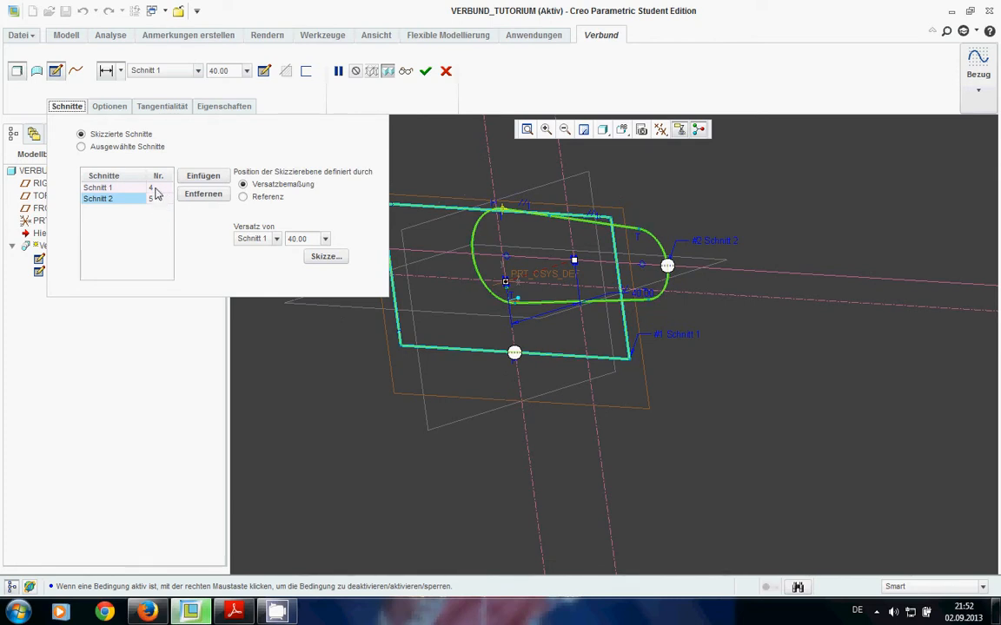
scroll(449, 185, "up", 3)
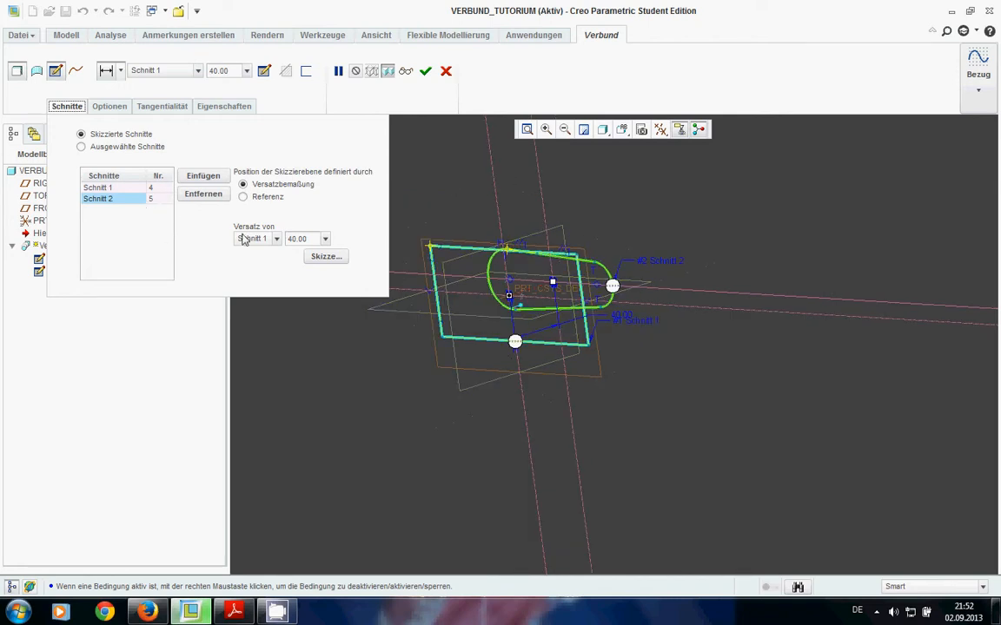
Step: Reopen the second section's sketch in 2D orientation and trim away all pieces of the divided upper tangent line
left_click(325, 257)
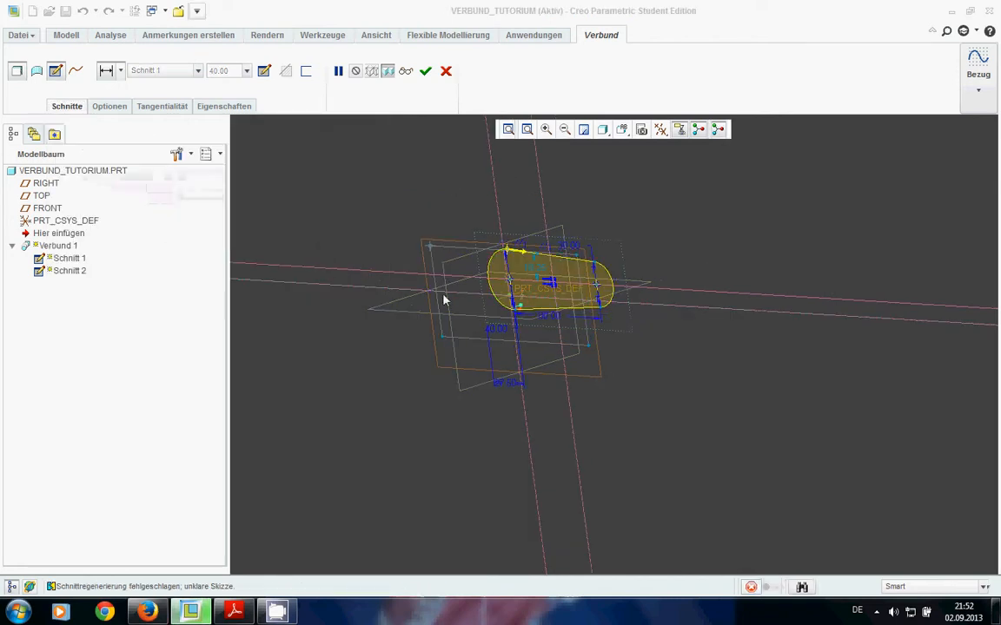
left_click(660, 129)
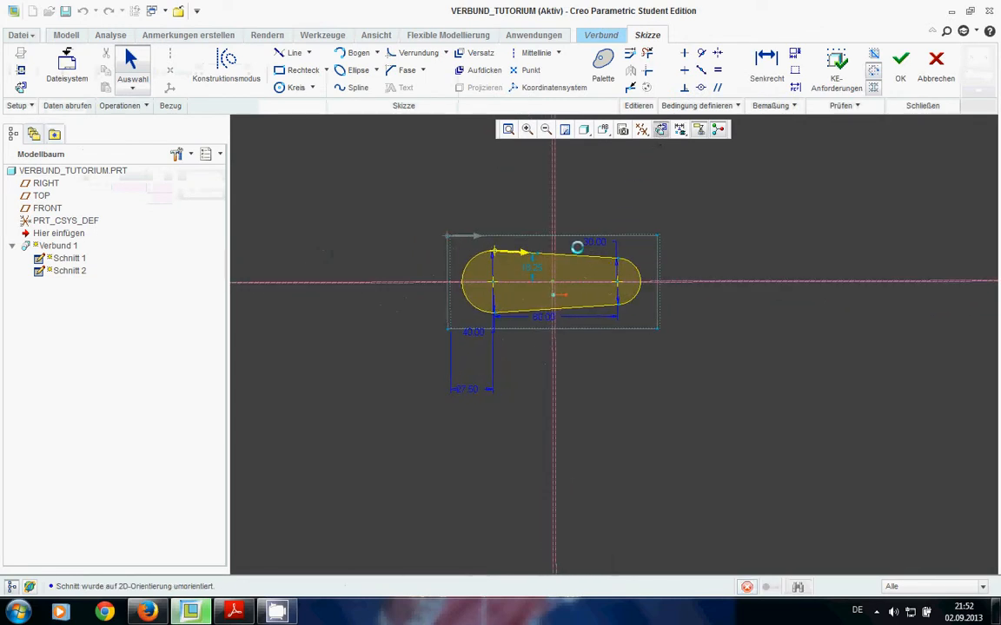
left_click(646, 53)
left_click(554, 256)
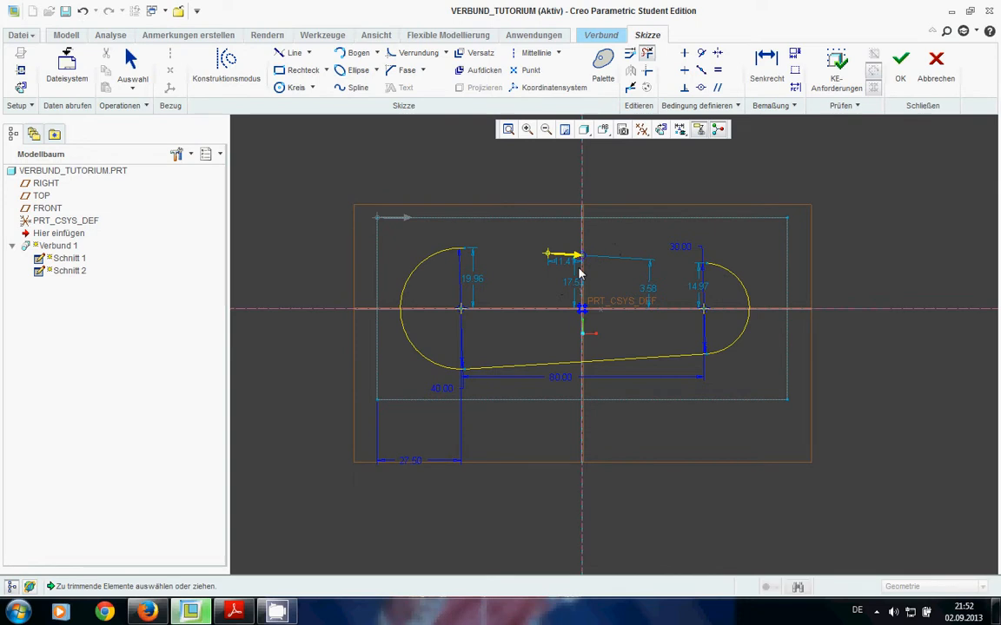
scroll(579, 266, "down", 3)
left_click(521, 244)
scroll(523, 258, "up", 2)
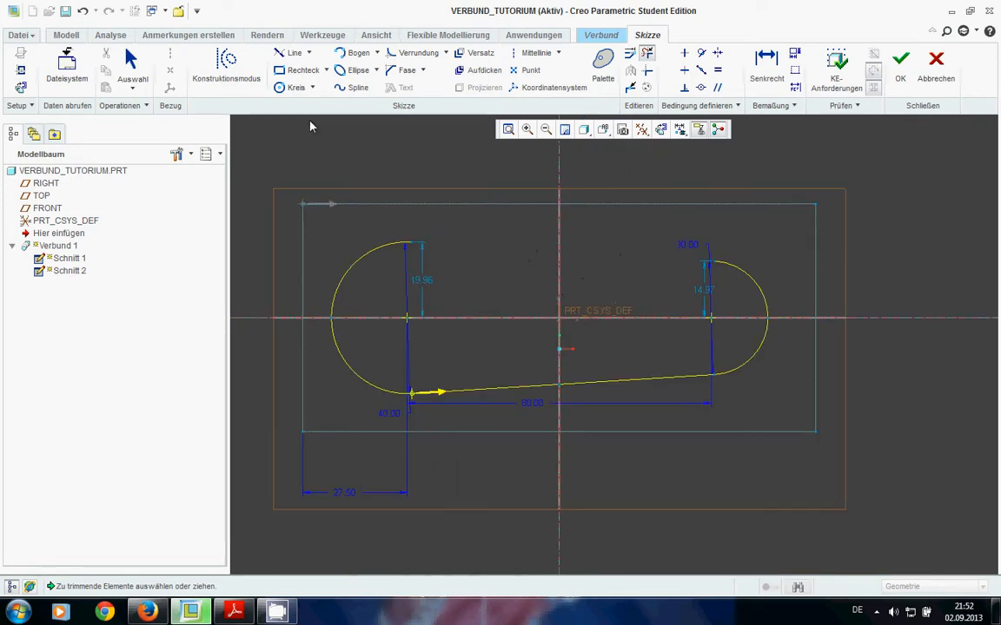
Step: Draw a tangent line across the upper side of the second section from the left arc to the right arc
left_click(300, 56)
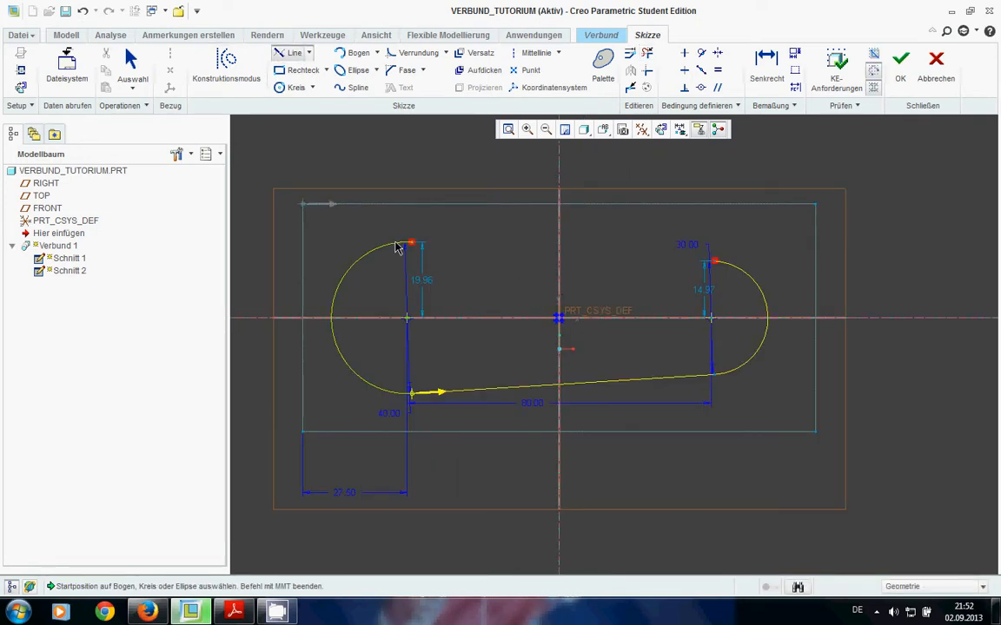
left_click(398, 246)
left_click(732, 264)
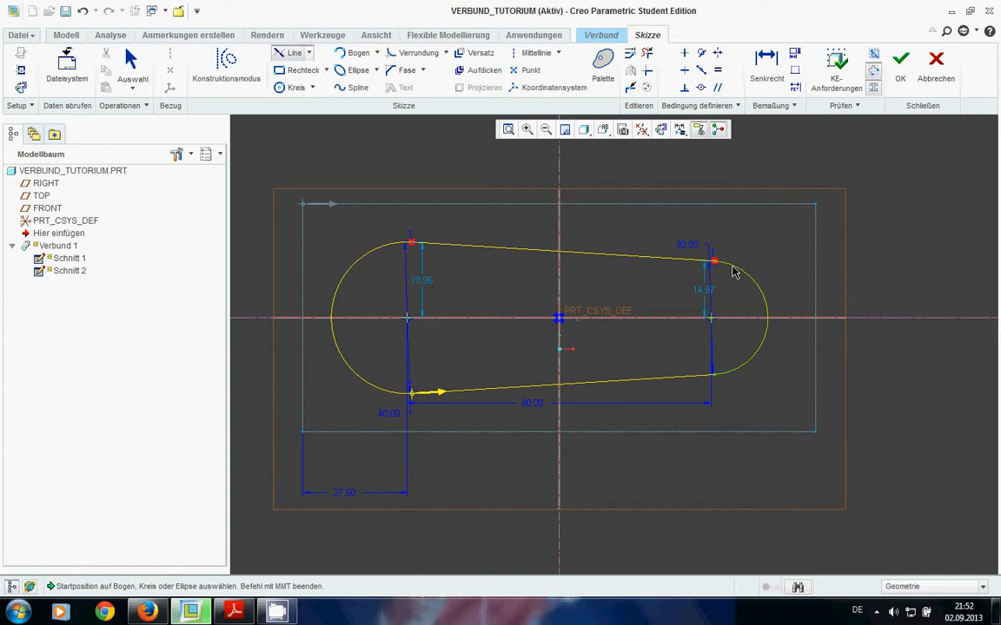
middle_click(807, 169)
scroll(719, 310, "up", 2)
left_click(713, 191)
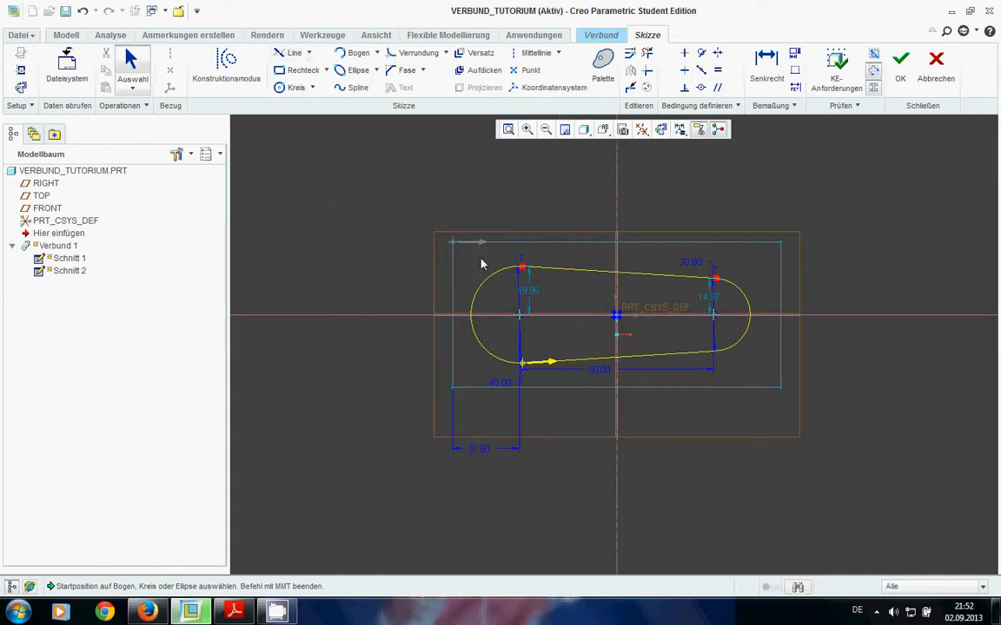
left_click(905, 65)
scroll(521, 395, "down", 2)
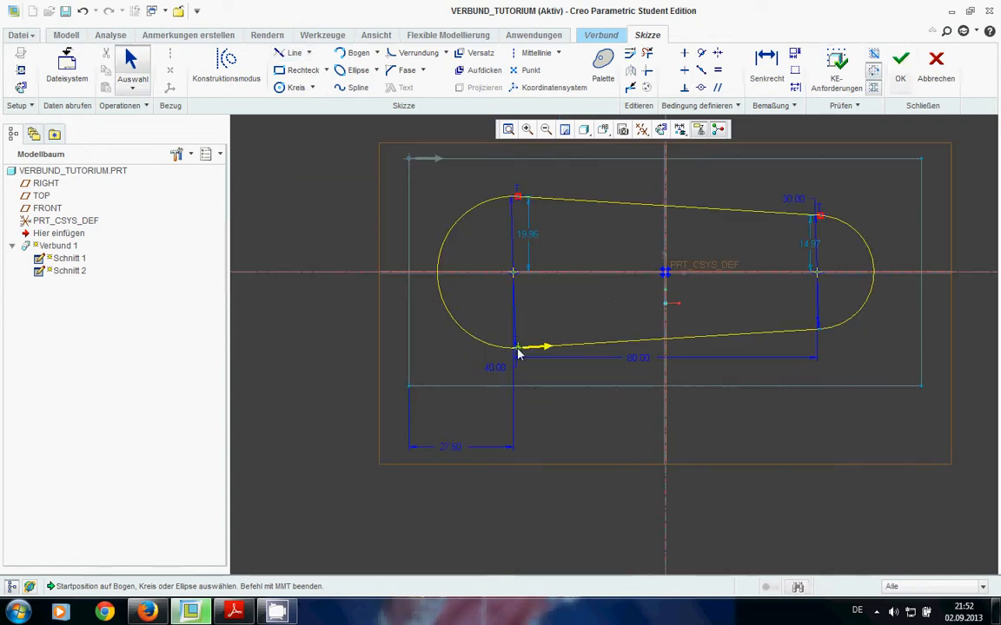
Step: Make the upper tangent line's left endpoint the section's start point, try to accept the sketch, and choose not to exit the sketcher
left_click(519, 202)
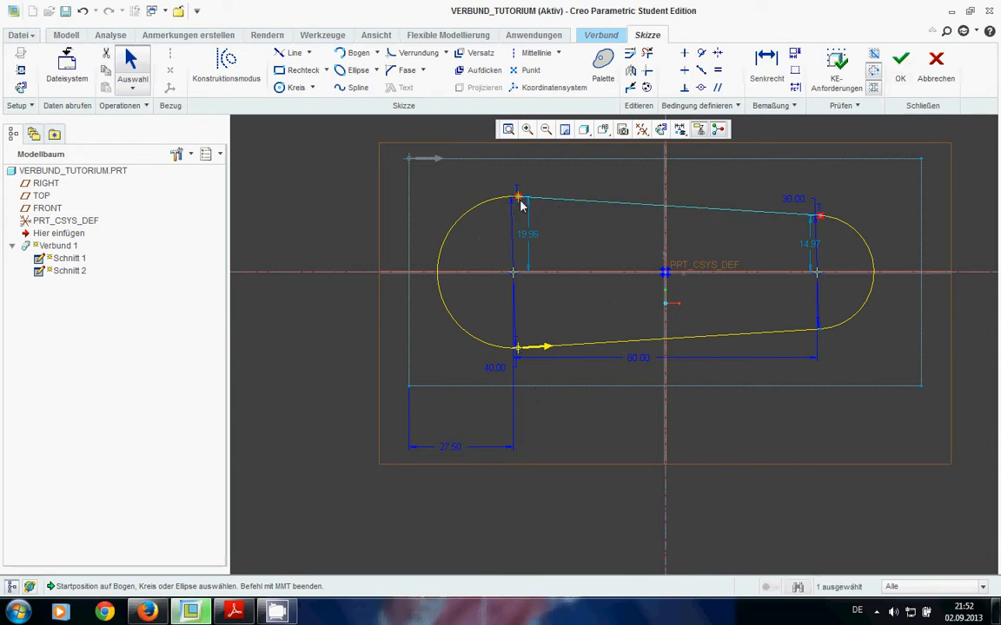
right_click(521, 204)
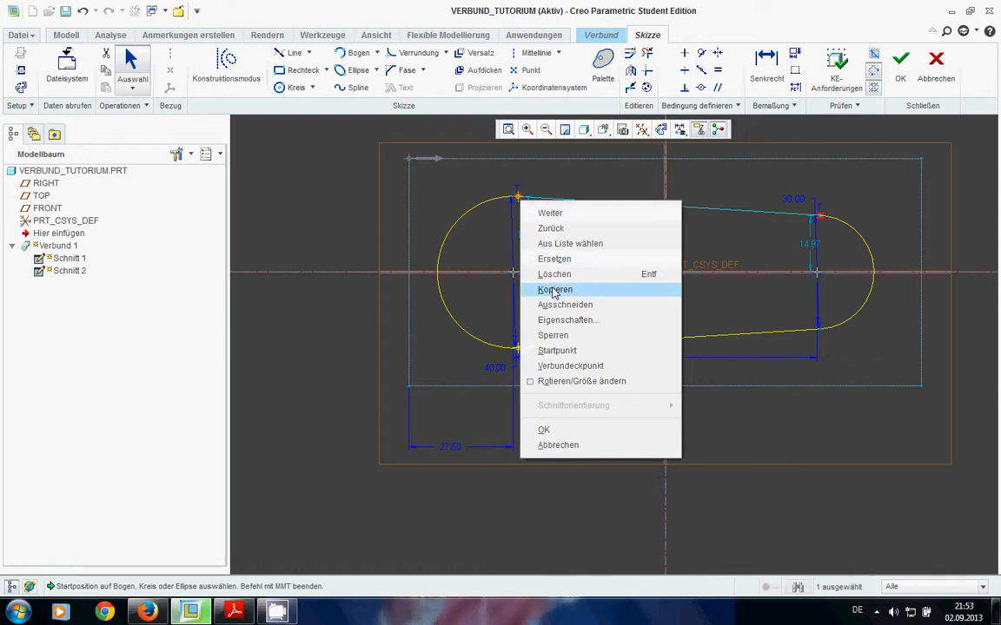
left_click(557, 350)
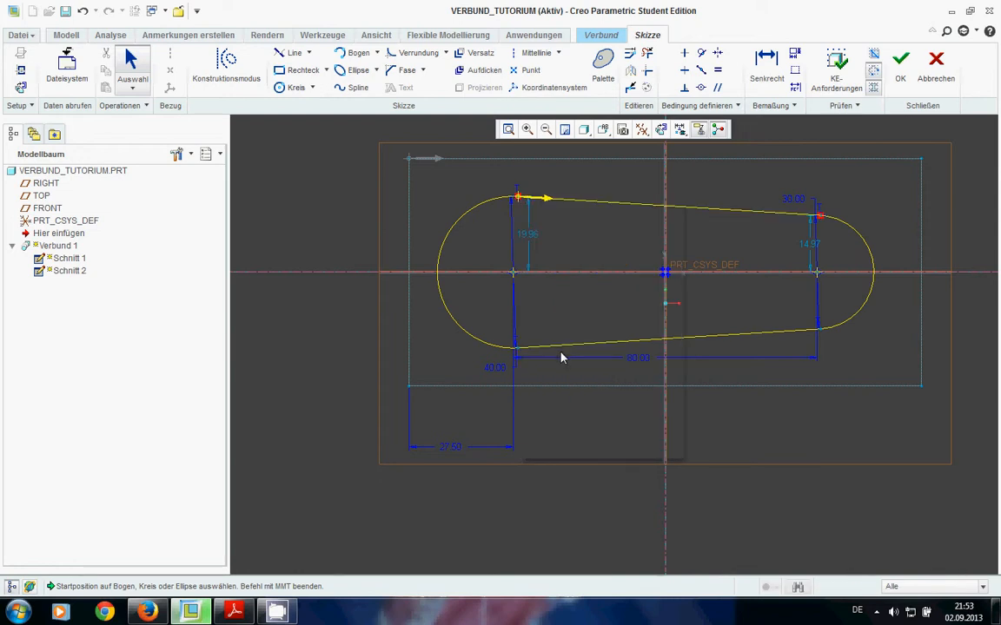
left_click(900, 66)
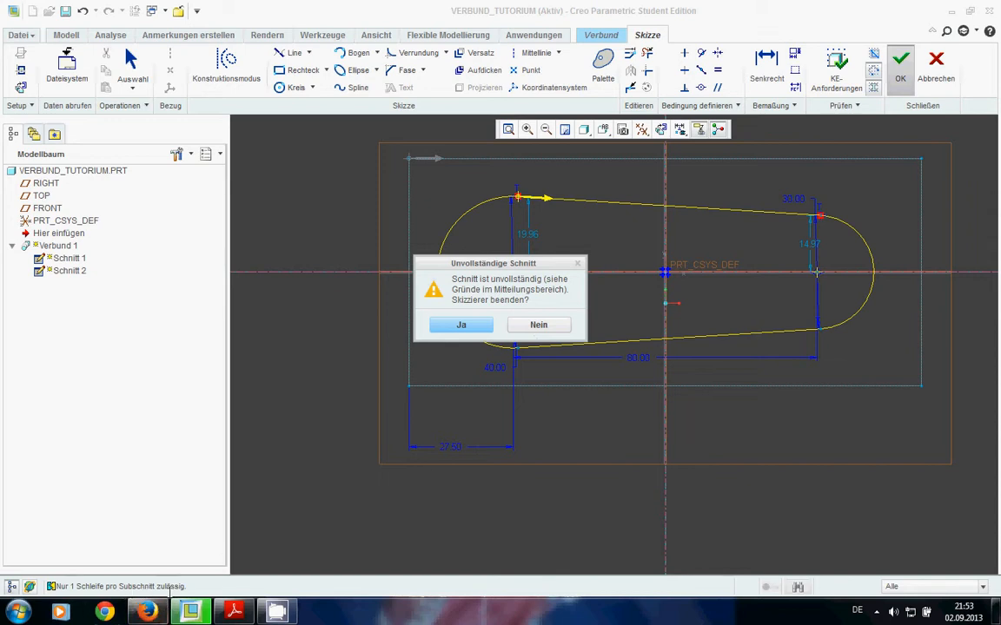
left_click(559, 325)
Step: Examine the joints between the arcs and tangent lines of the second section for gaps or extra loops
scroll(543, 216, "up", 5)
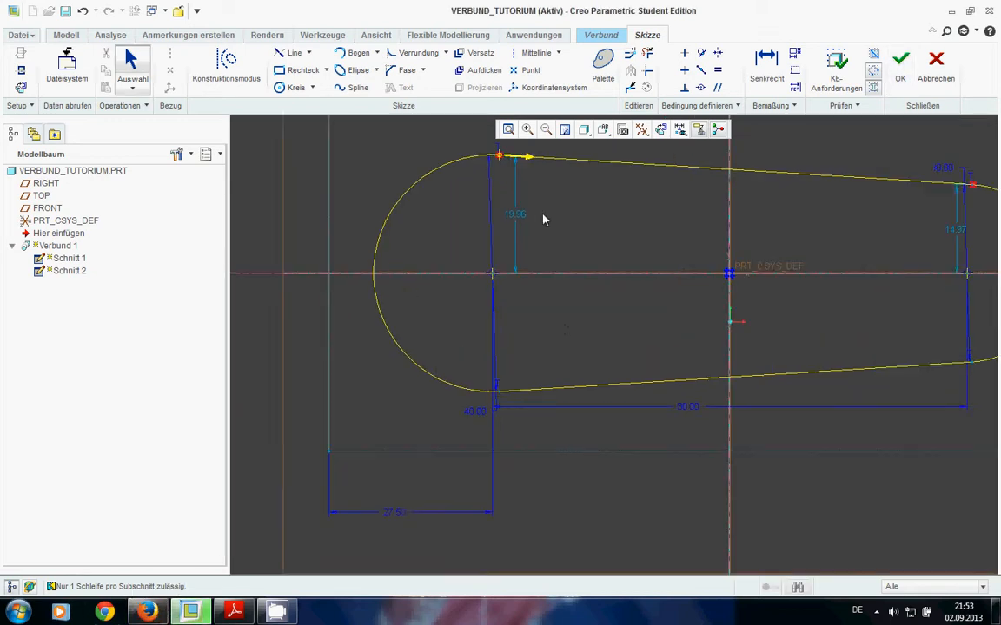
scroll(510, 170, "down", 5)
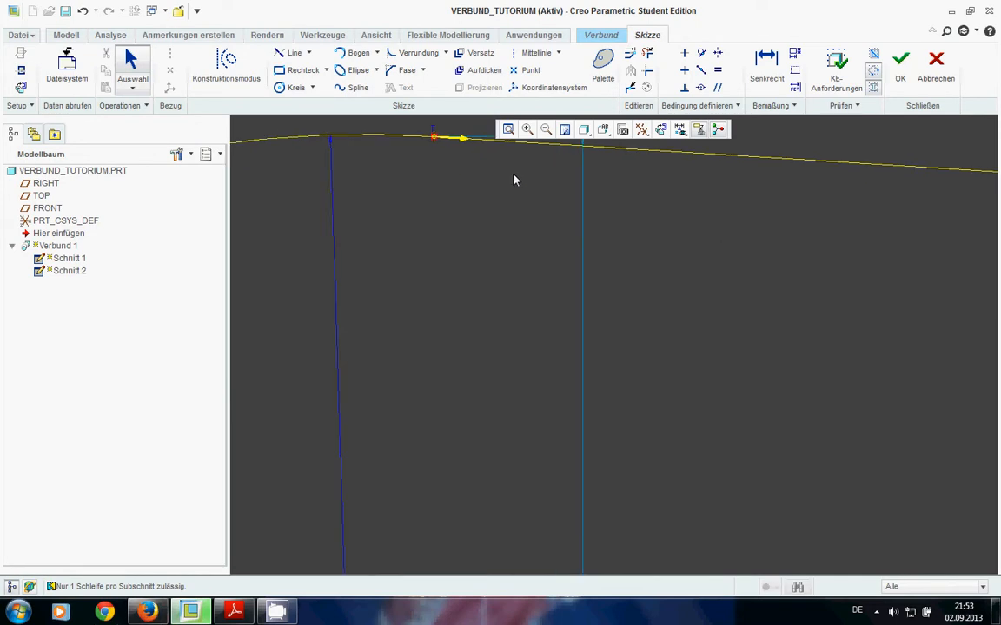
scroll(599, 350, "down", 5)
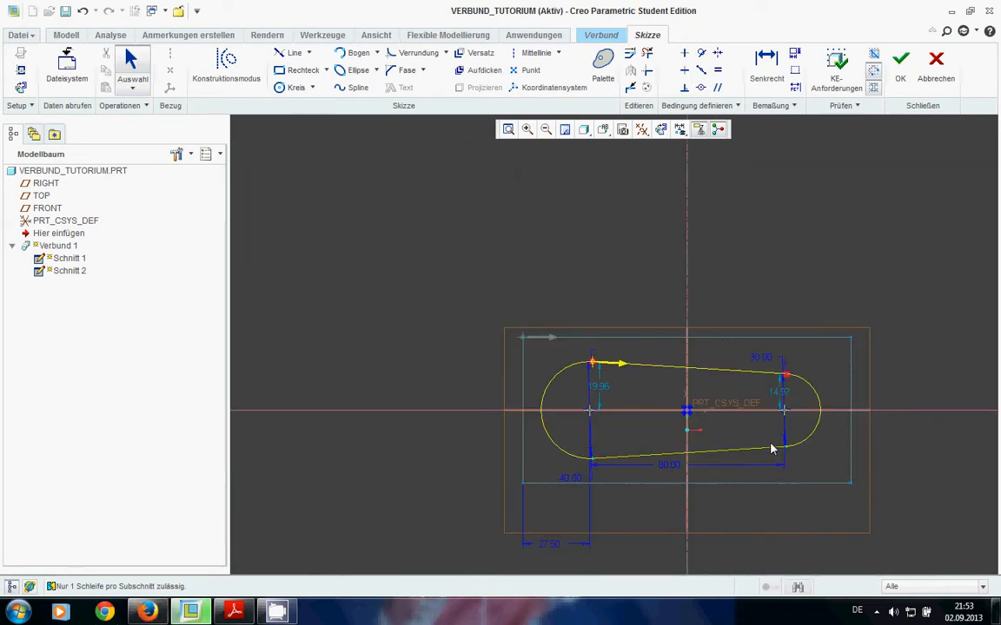
scroll(809, 440, "up", 3)
scroll(763, 425, "up", 2)
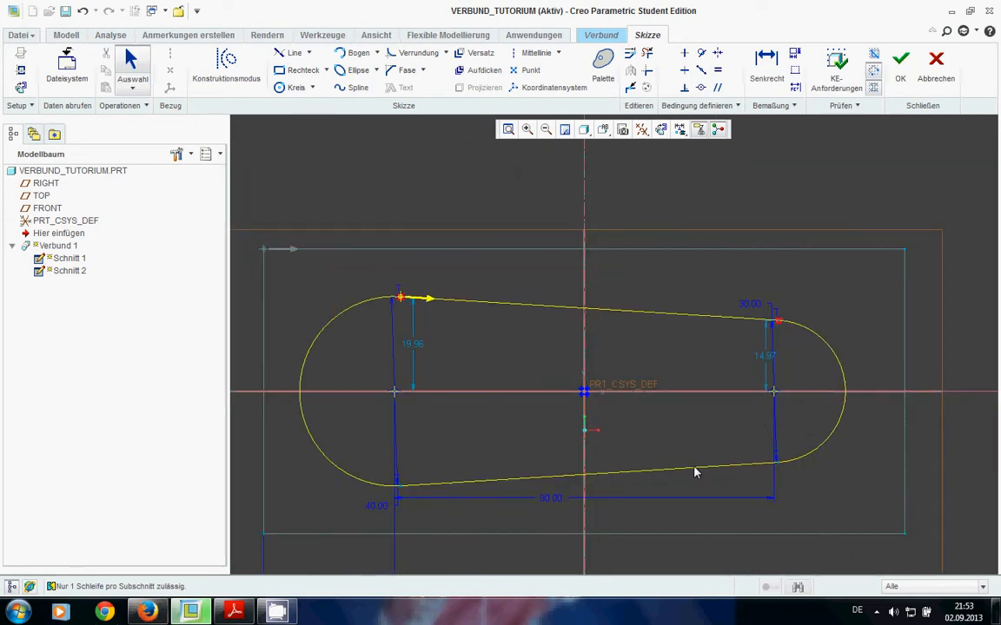
scroll(424, 339, "up", 2)
scroll(639, 363, "down", 4)
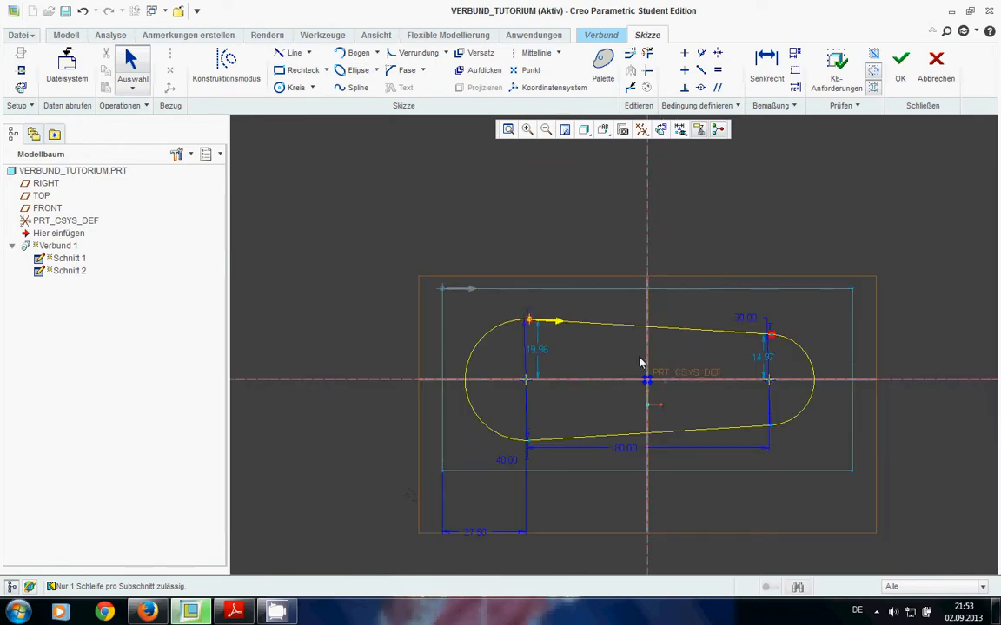
scroll(754, 355, "up", 3)
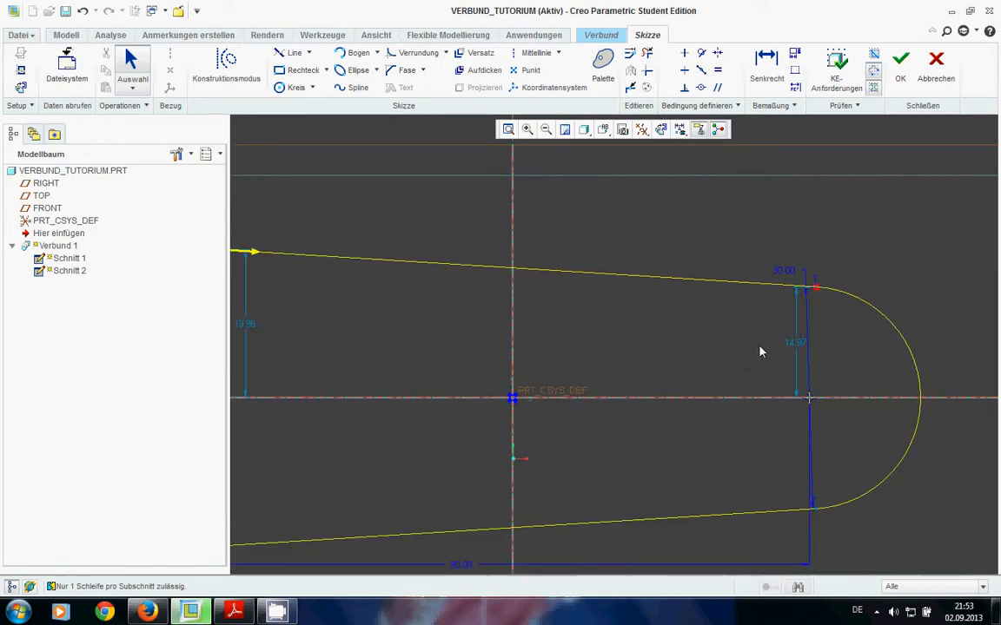
scroll(792, 289, "down", 2)
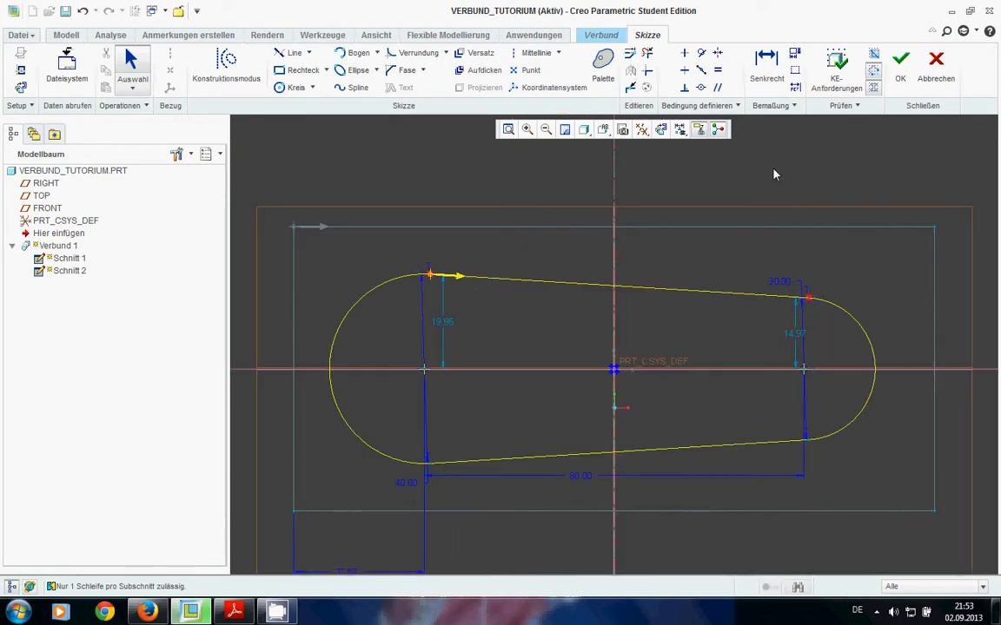
Step: Trim away both halves of the upper tangent line, on either side of the vertical centerline
left_click(646, 53)
left_click_drag(515, 310, 521, 305)
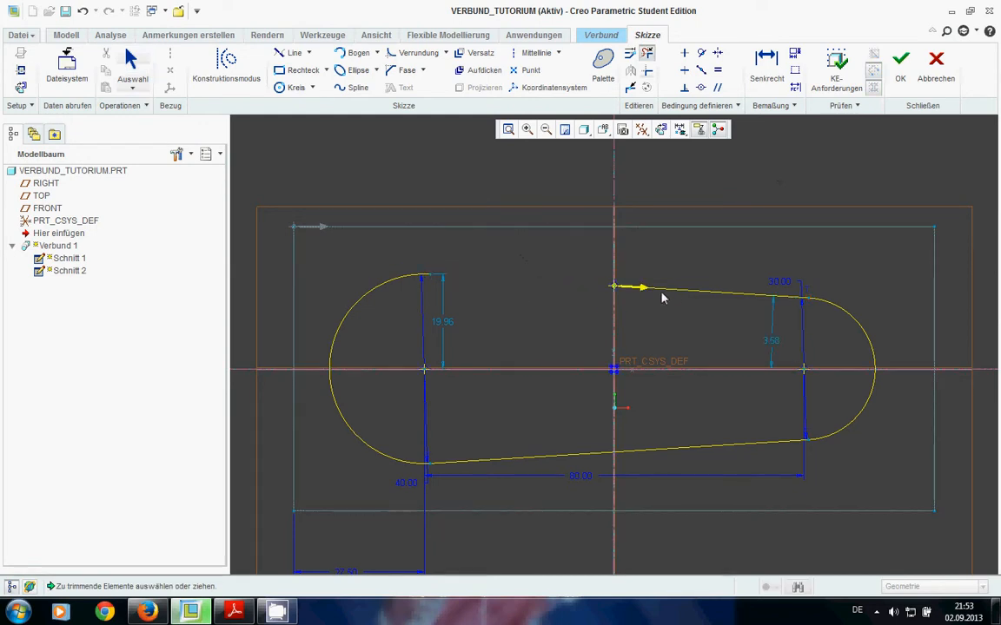
scroll(652, 317, "up", 1)
scroll(832, 302, "up", 2)
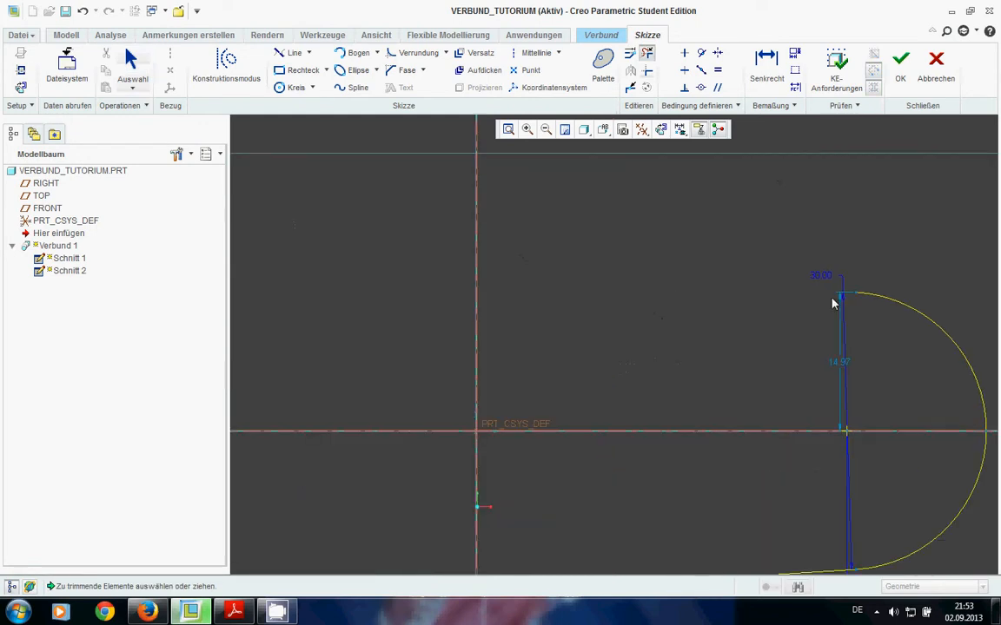
scroll(849, 295, "down", 4)
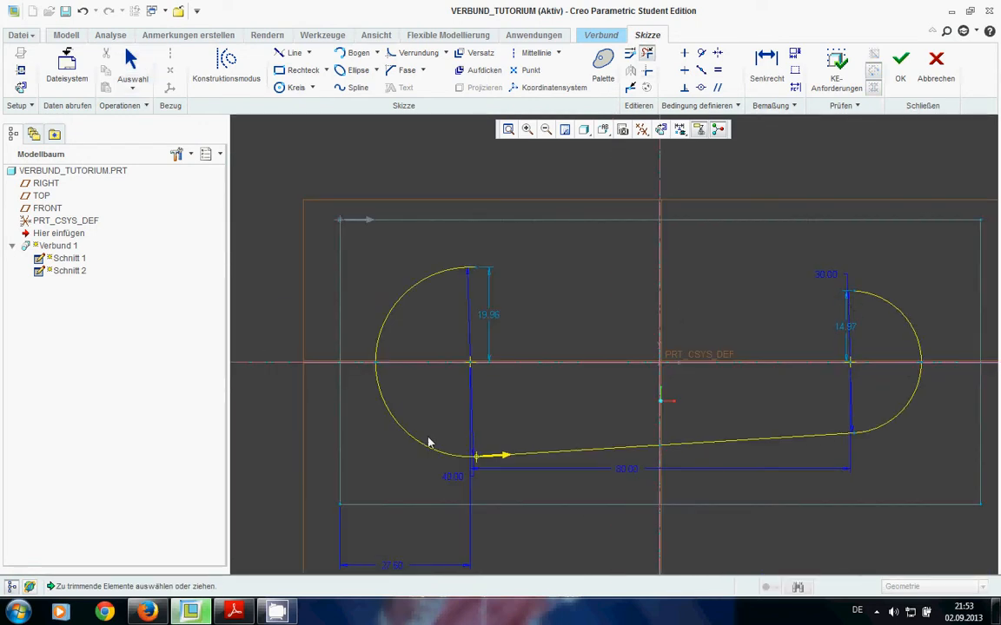
scroll(502, 460, "up", 2)
scroll(491, 333, "down", 2)
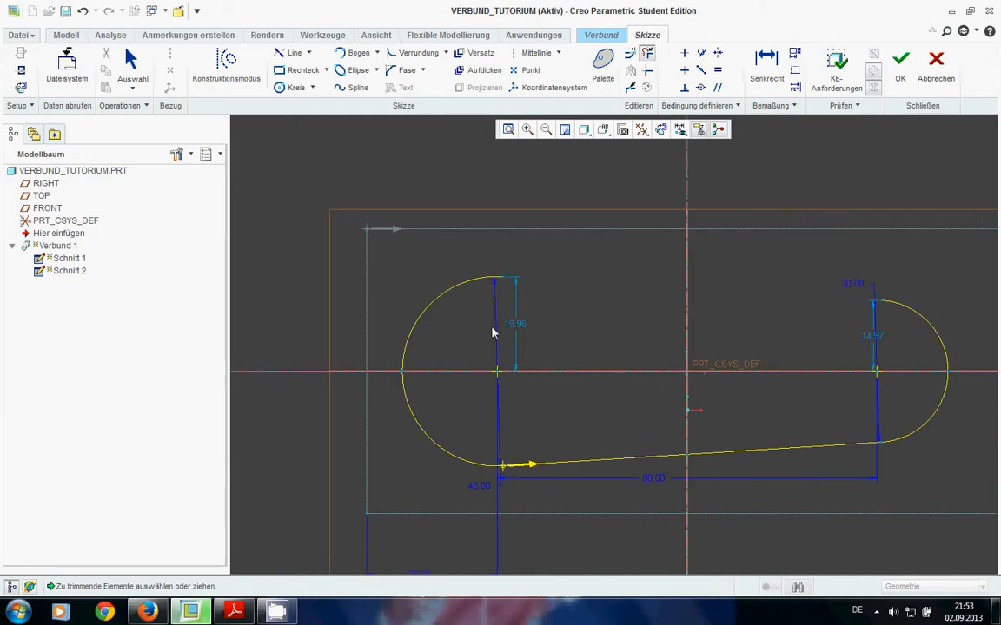
Step: Draw the upper tangent line starting on the right arc and ending on the left arc
left_click(300, 52)
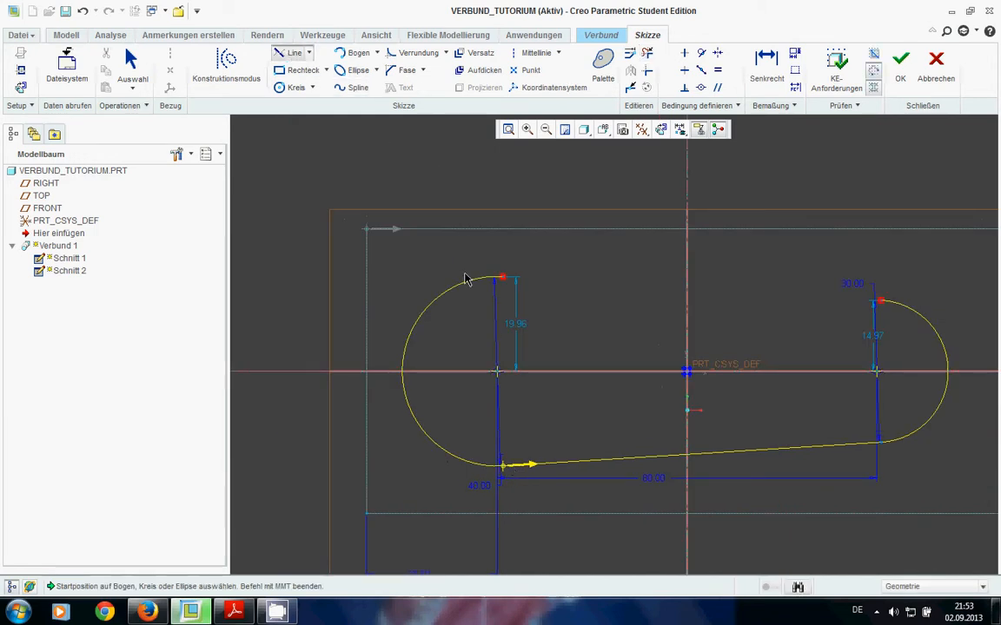
left_click(903, 311)
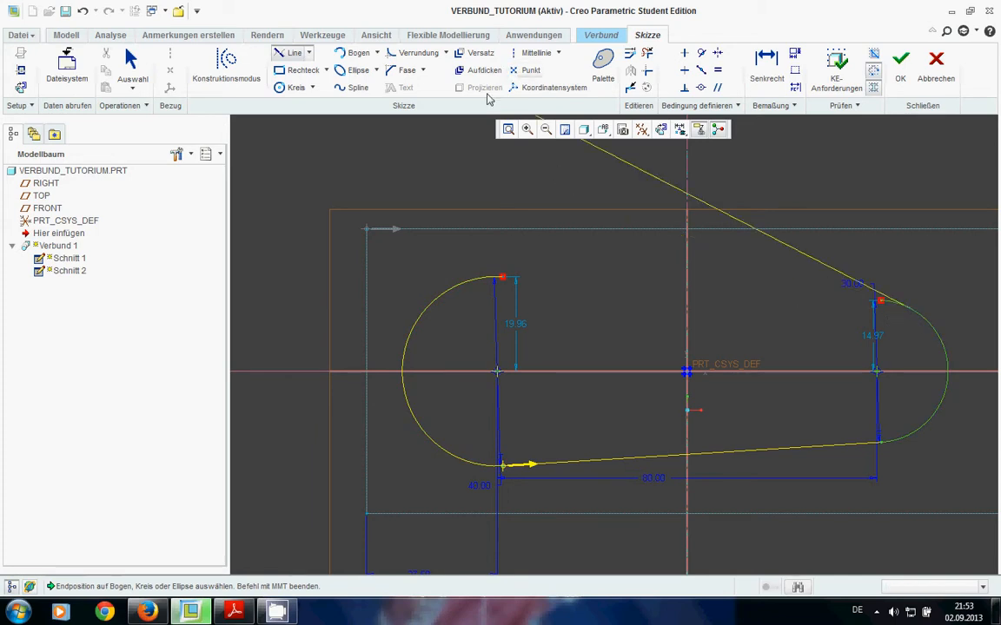
left_click(481, 284)
scroll(540, 272, "up", 3)
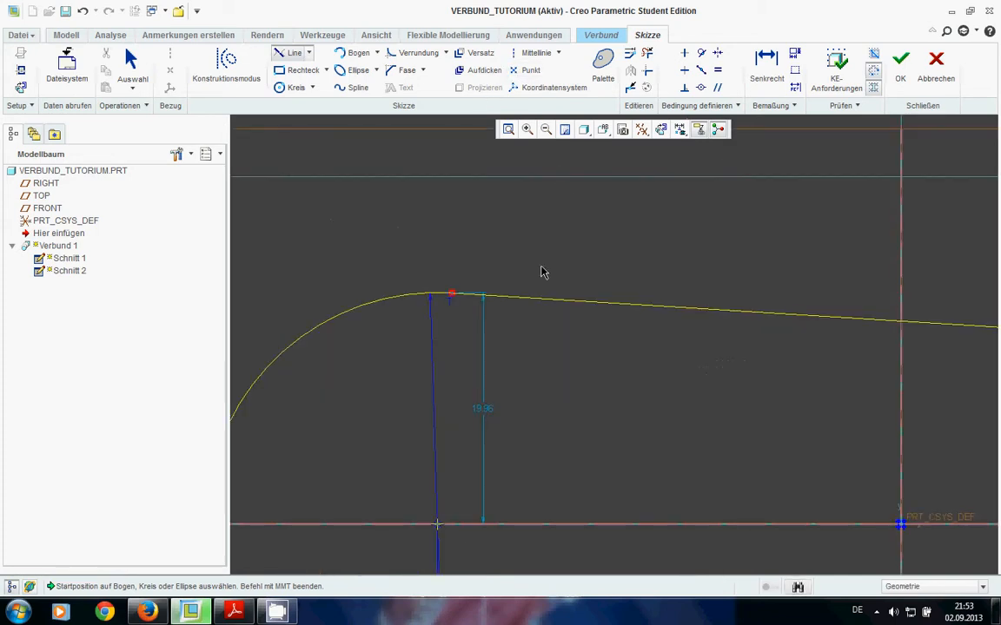
middle_click(540, 272)
Step: Check the joint of the left arc and upper tangent line, and make it the second section's start point
scroll(453, 302, "up", 10)
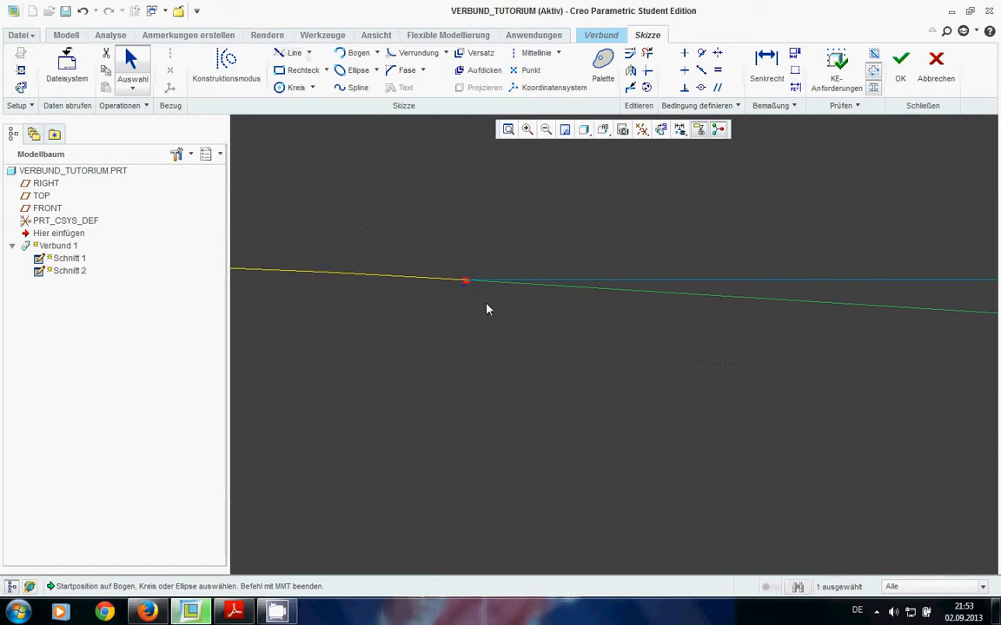
scroll(506, 356, "down", 3)
scroll(512, 365, "down", 10)
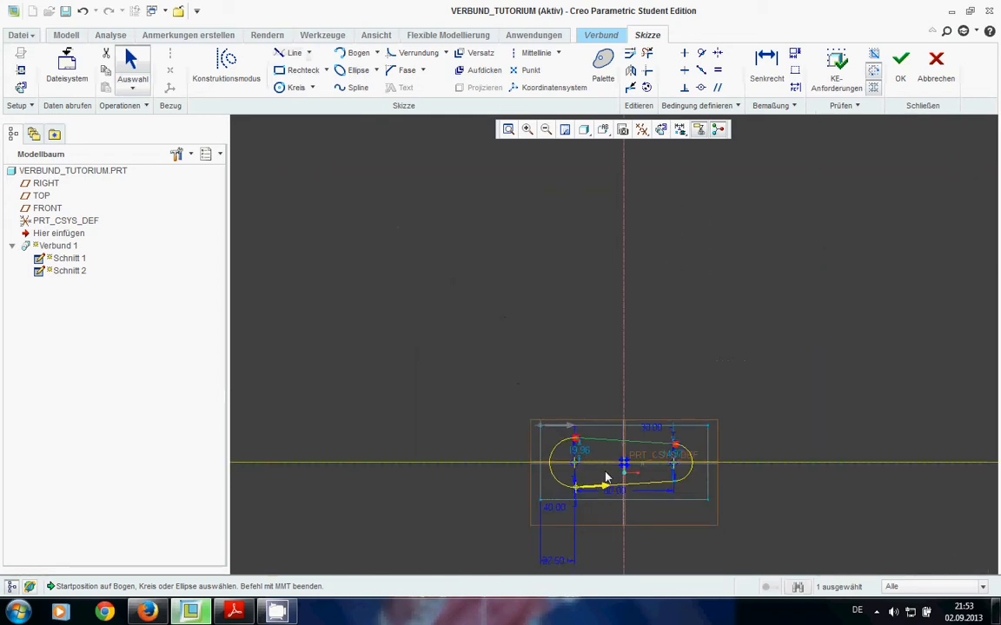
scroll(776, 516, "up", 2)
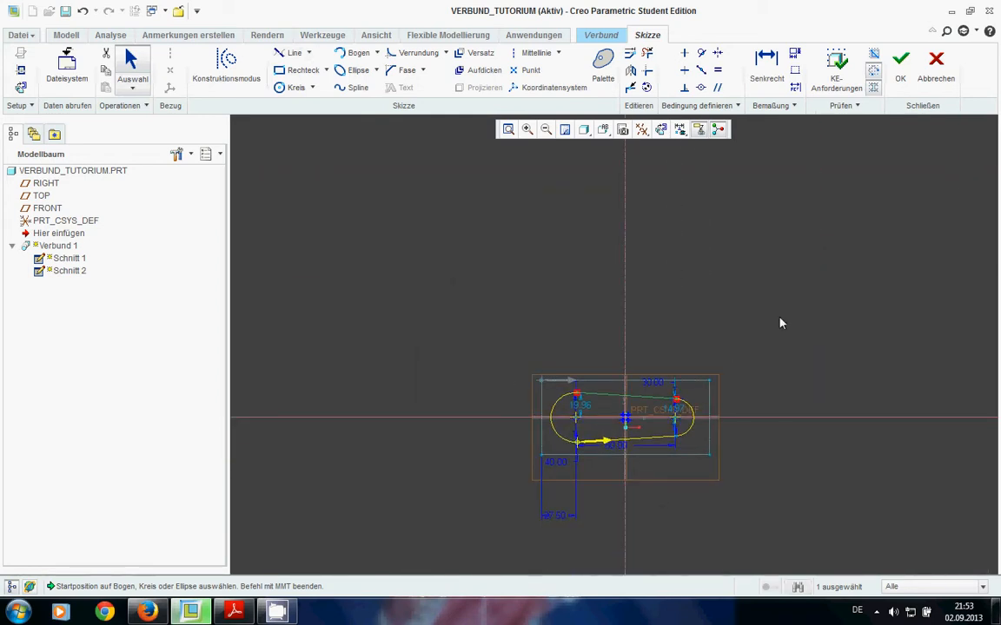
scroll(649, 414, "up", 5)
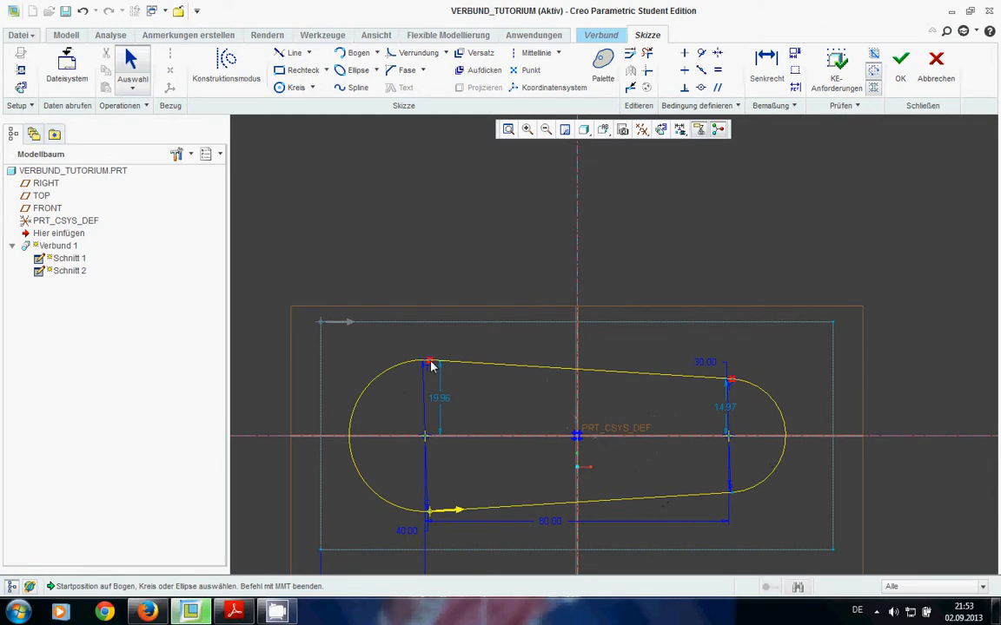
left_click(427, 366)
right_click(432, 367)
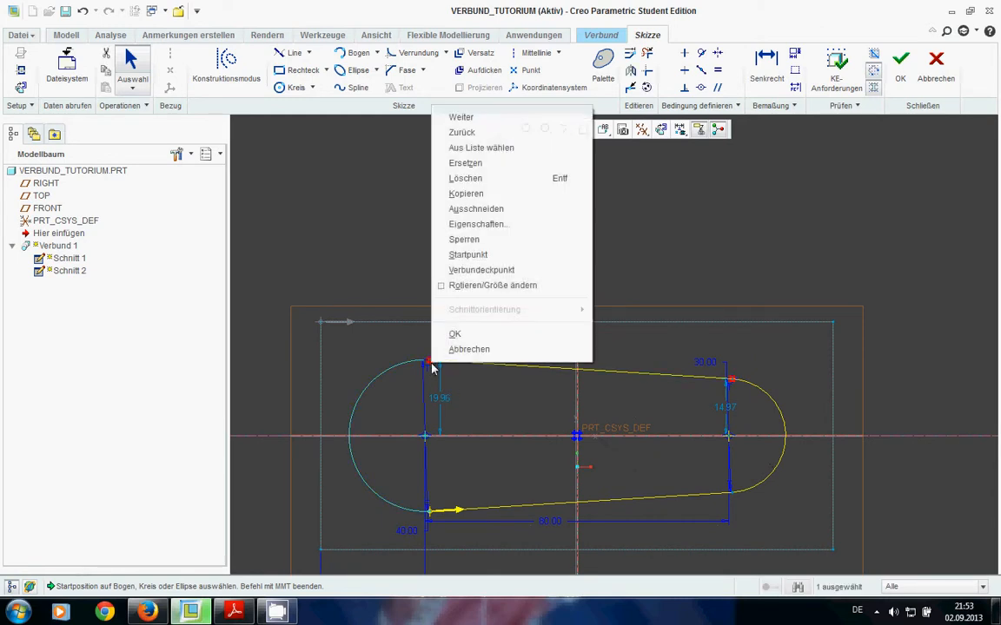
left_click(469, 256)
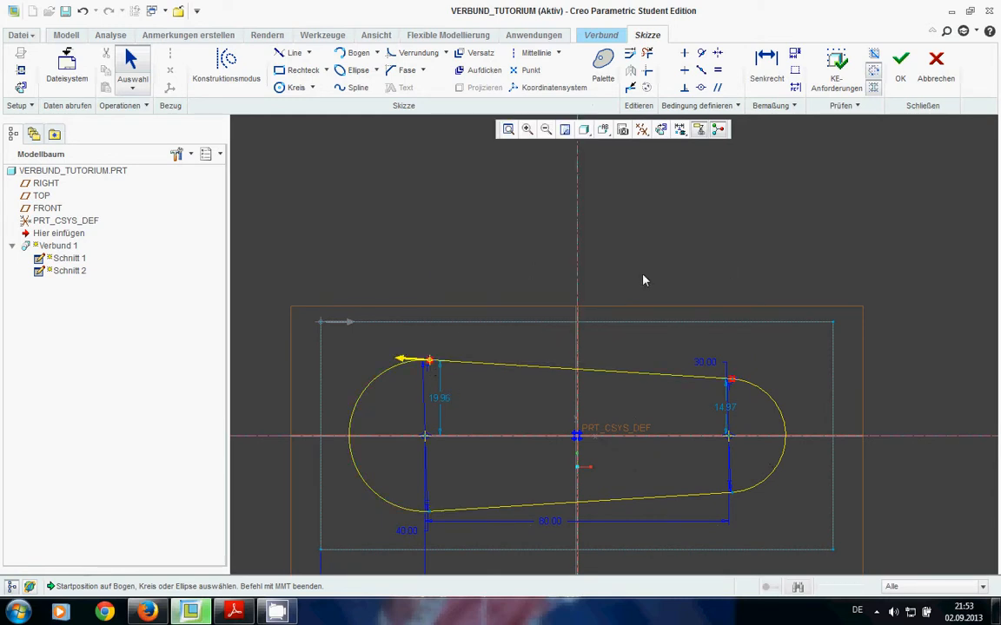
right_click(428, 363)
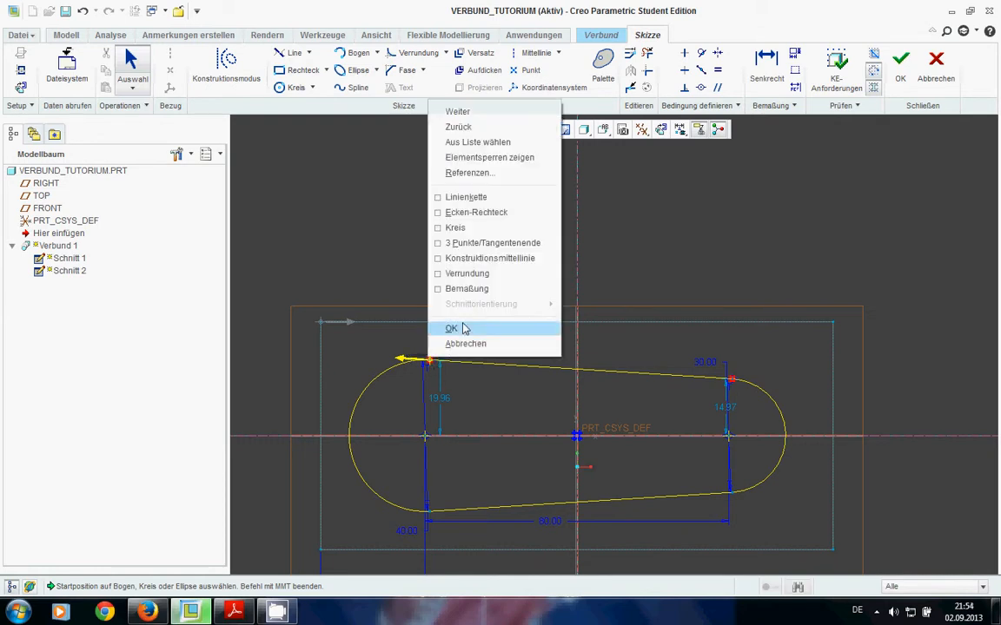
left_click(627, 231)
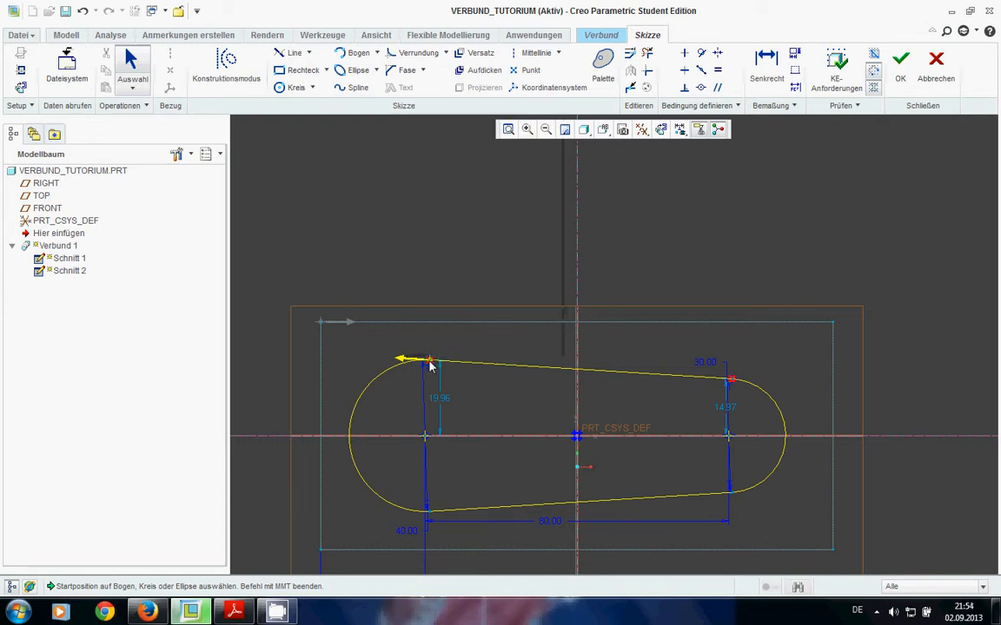
left_click(429, 364)
right_click(430, 365)
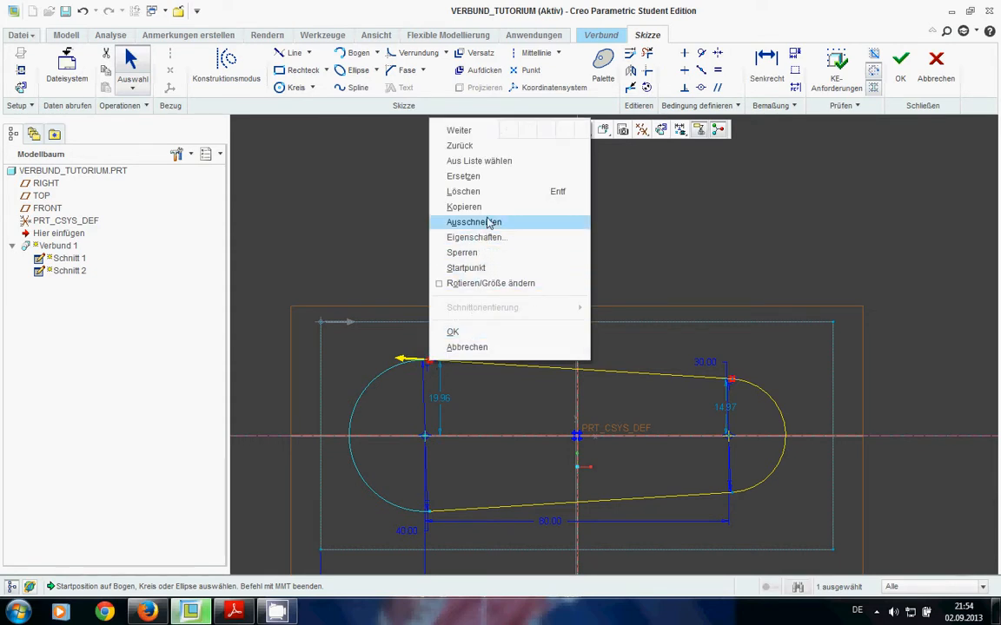
left_click(488, 285)
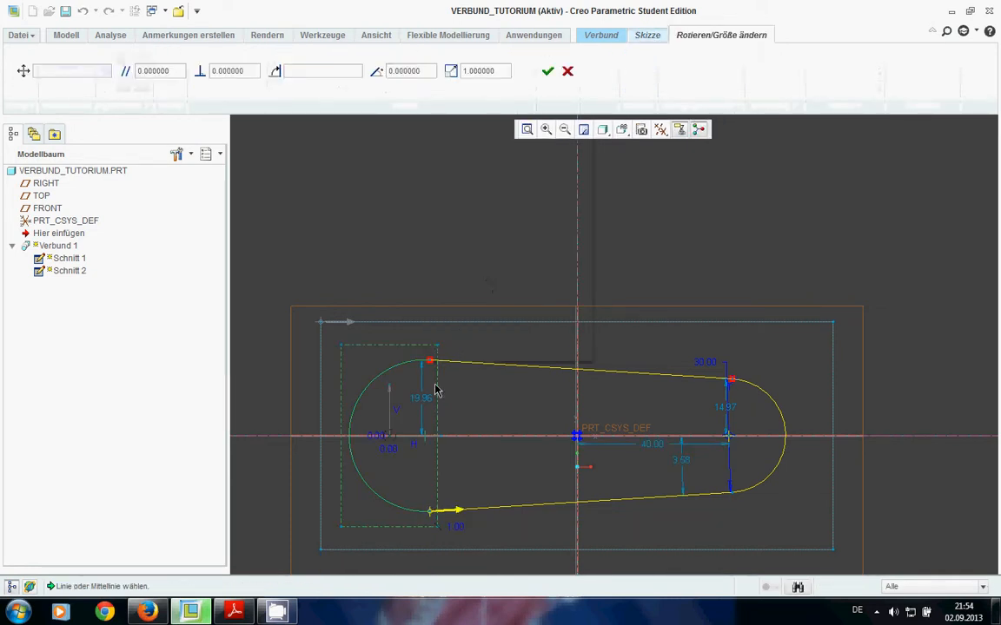
left_click(482, 434)
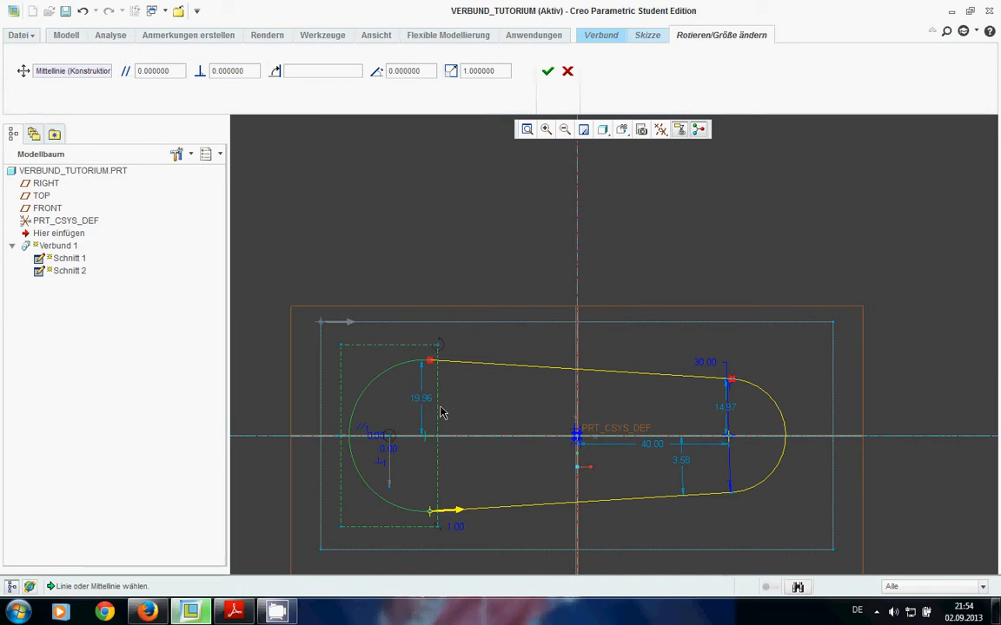
left_click(430, 363)
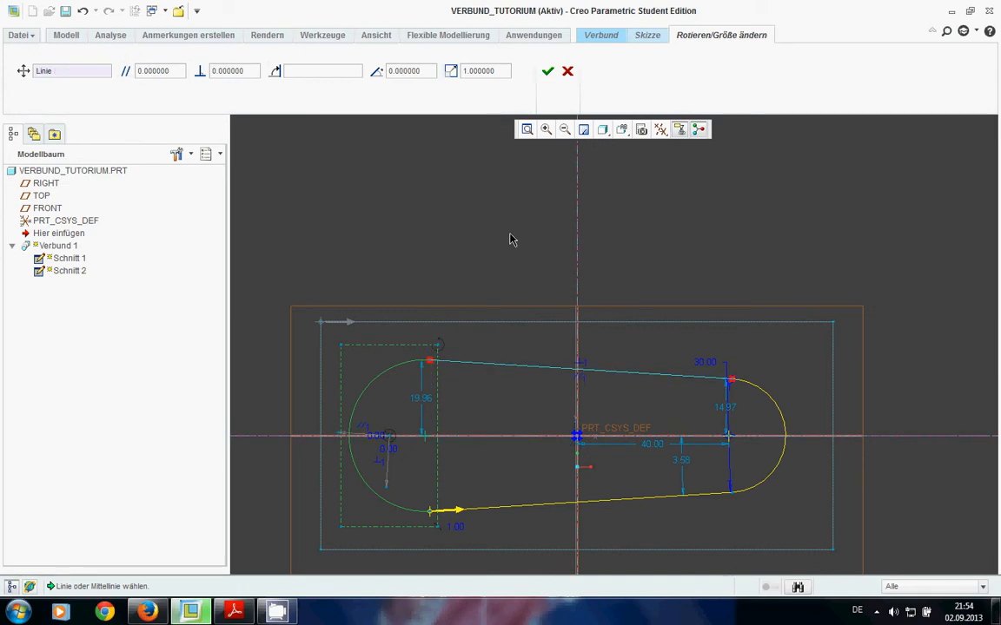
scroll(439, 384, "down", 2)
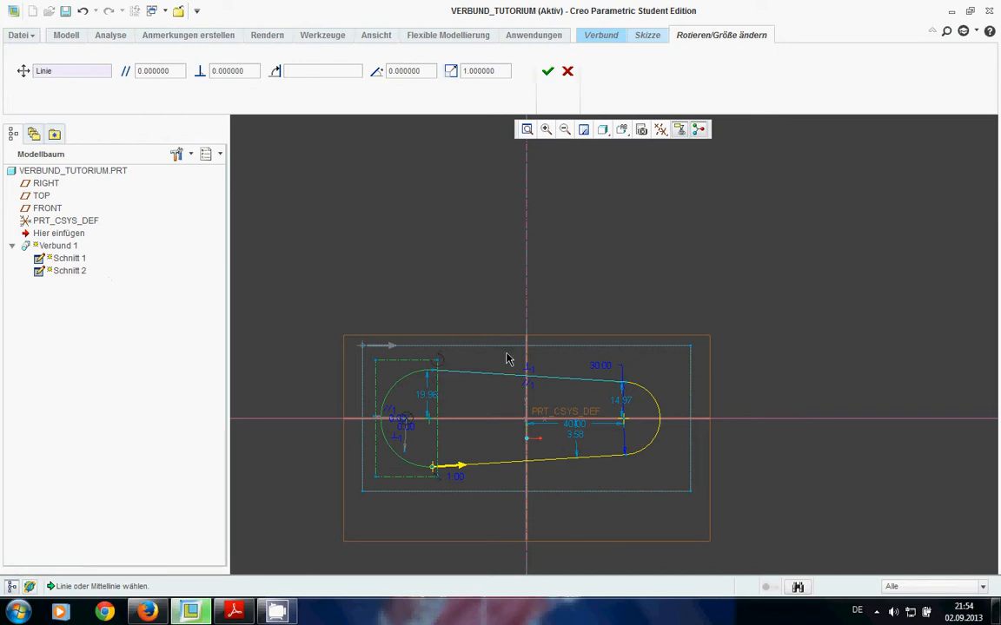
scroll(461, 339, "up", 2)
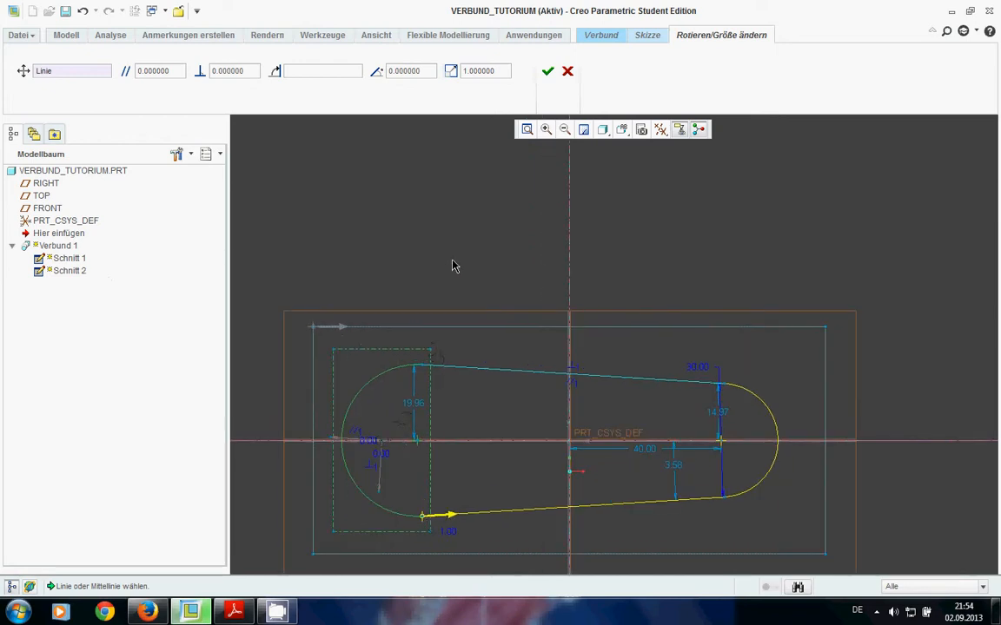
left_click(407, 382)
Step: Inspect the joint of the left arc and upper tangent line, pulling the arc's end away from the line
scroll(418, 375, "up", 1)
scroll(423, 364, "up", 1)
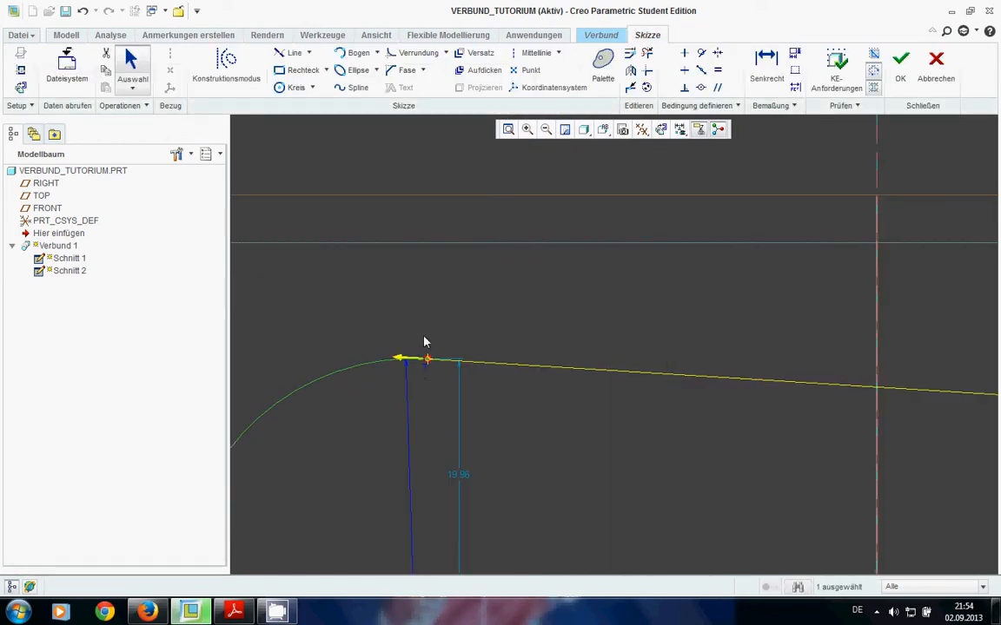
scroll(402, 373, "up", 1)
scroll(426, 357, "down", 2)
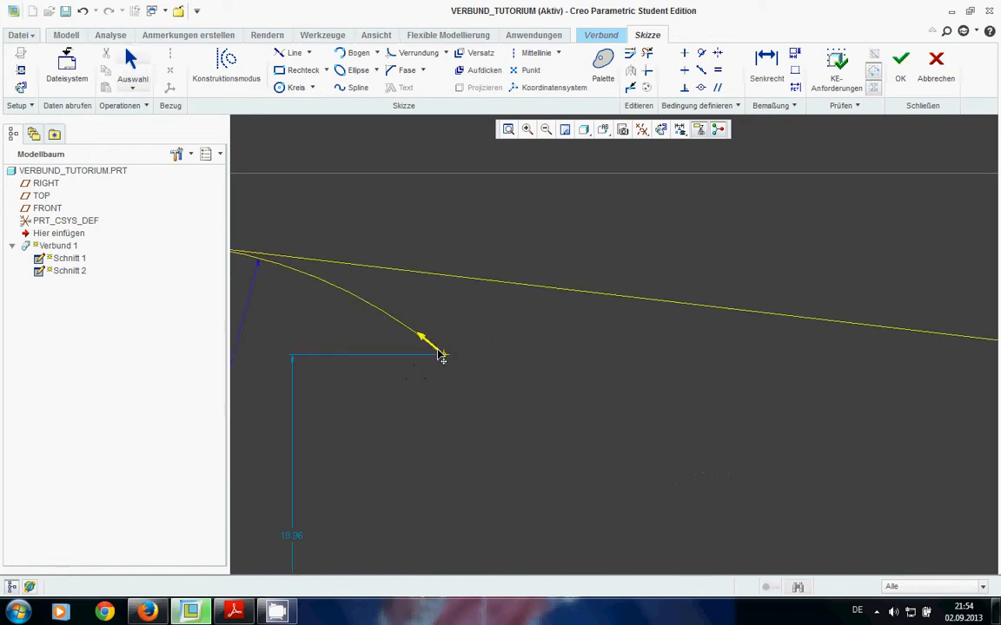
scroll(435, 357, "down", 1)
scroll(449, 387, "down", 1)
scroll(448, 394, "down", 1)
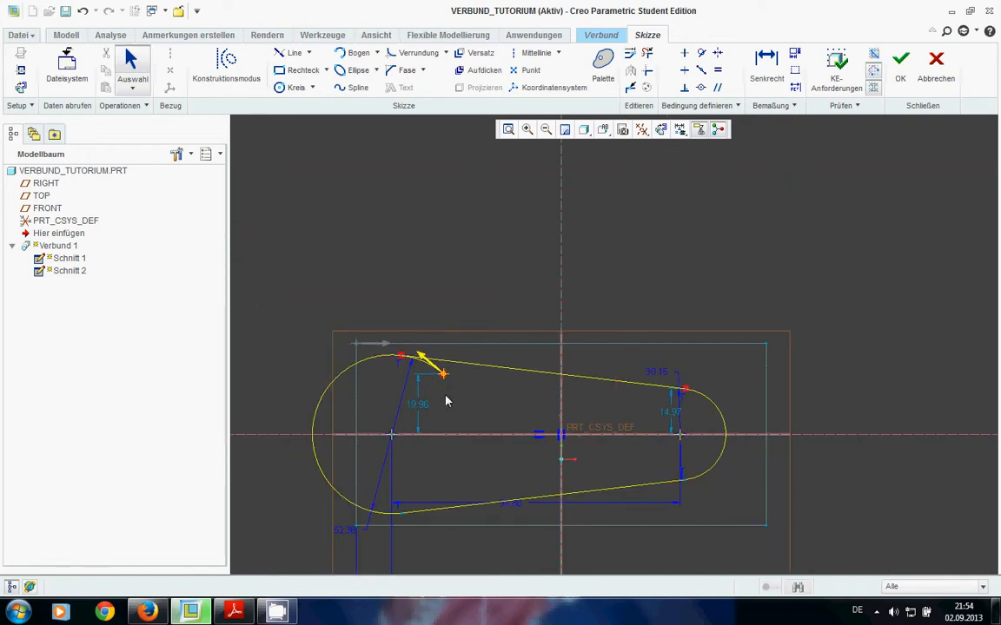
scroll(446, 402, "down", 1)
scroll(442, 402, "down", 1)
scroll(439, 418, "up", 1)
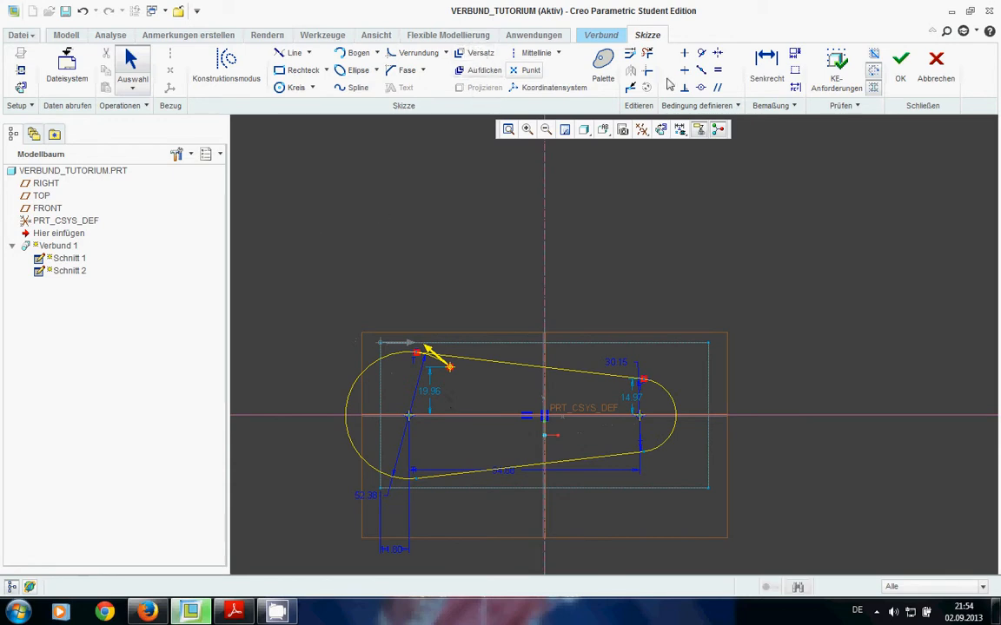
Step: Trim away all arcs and tangent lines of the second section, leaving its sketch empty
left_click(646, 53)
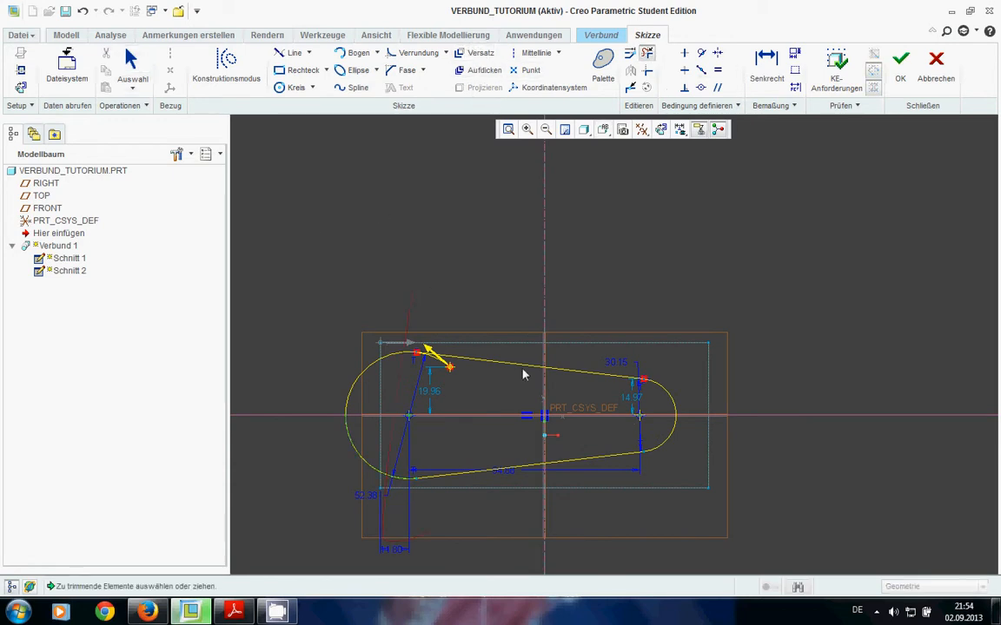
left_click_drag(392, 476, 475, 482)
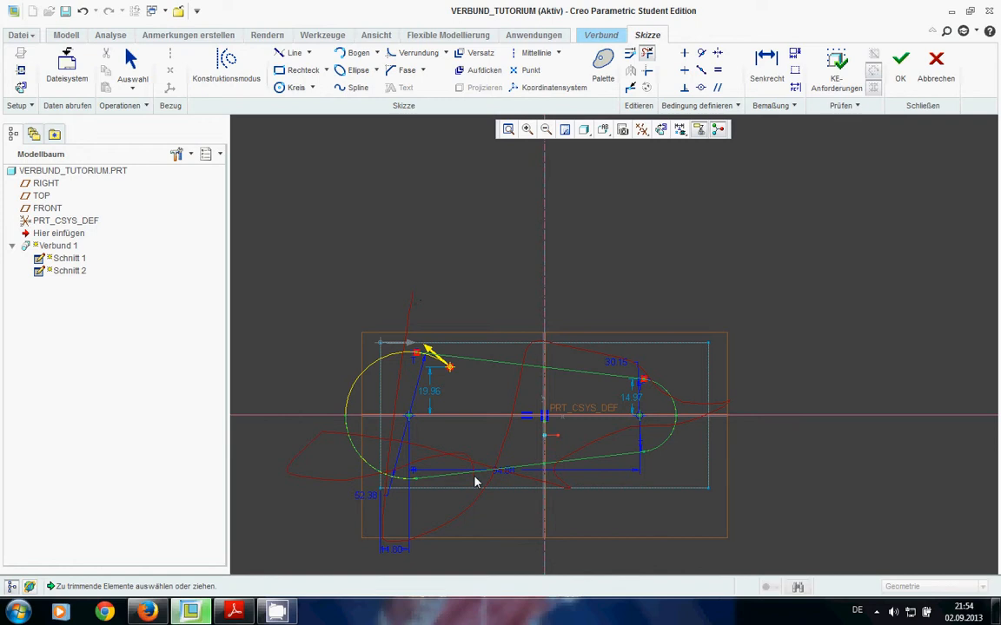
left_click_drag(446, 366, 484, 434)
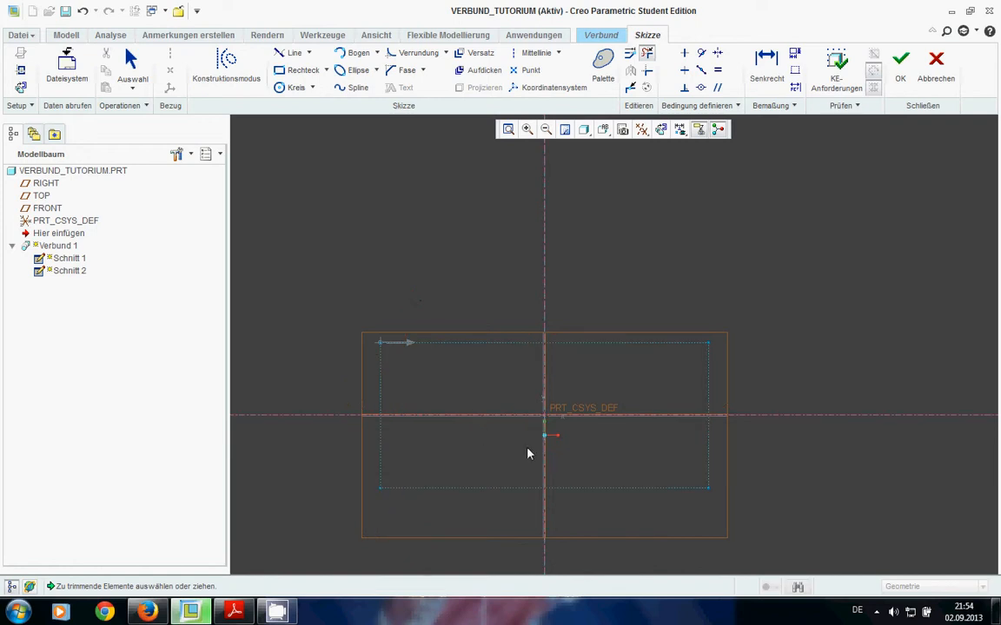
Step: Draw two circles on the horizontal centerline, about 36 mm in diameter left of the vertical centerline and about 25 mm right of it
scroll(526, 449, "up", 1)
scroll(291, 119, "down", 2)
scroll(331, 232, "up", 4)
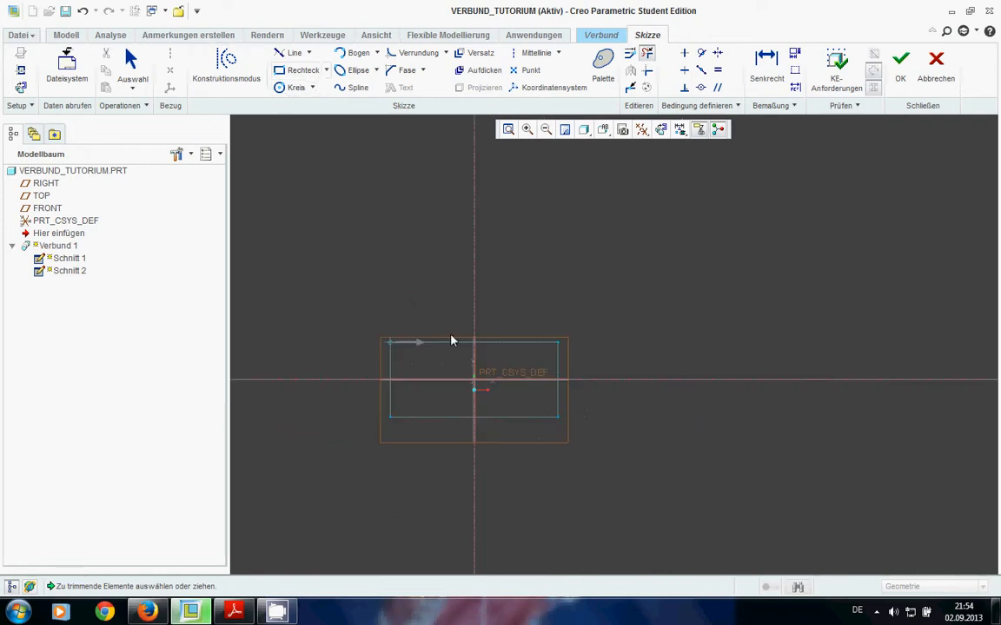
left_click(295, 88)
scroll(397, 415, "down", 2)
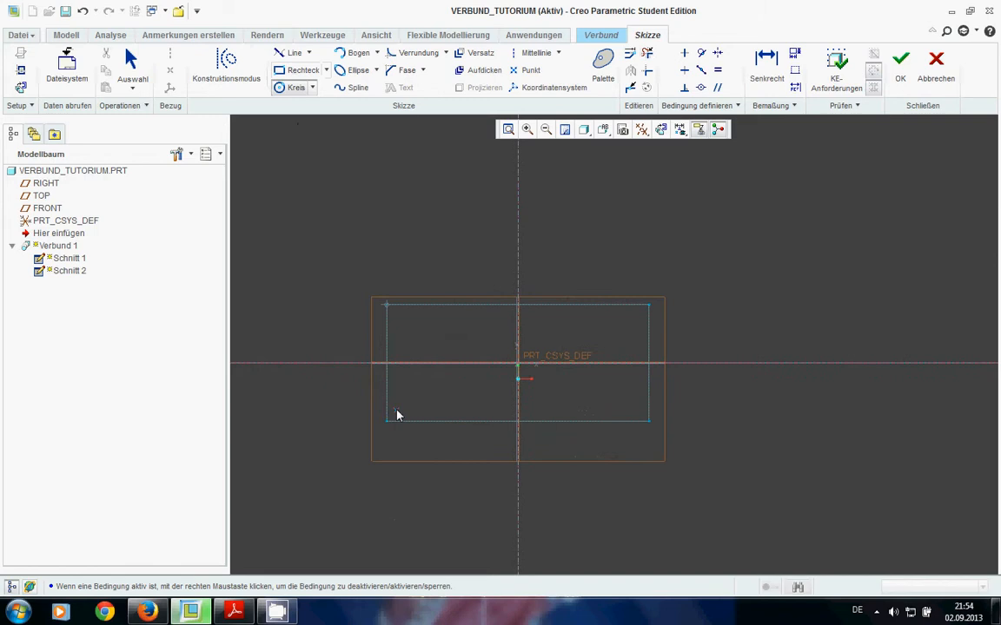
left_click(435, 363)
left_click(446, 398)
left_click(591, 371)
left_click(597, 391)
middle_click(612, 394)
Step: Set the right circle's diameter to 30 mm and the left circle's diameter to 40 mm
double_click(542, 340)
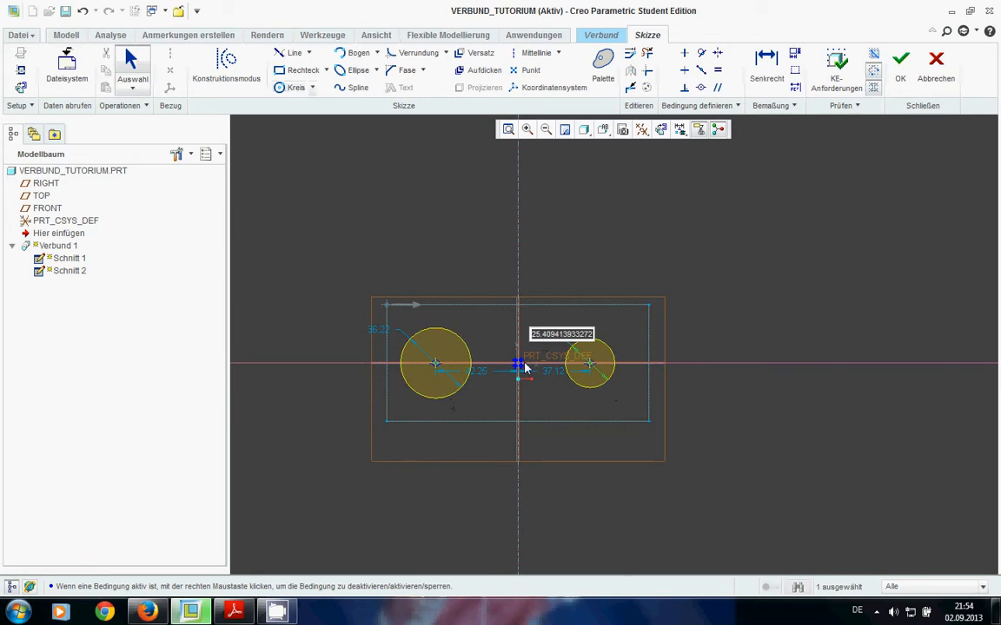
type("30")
key("Return")
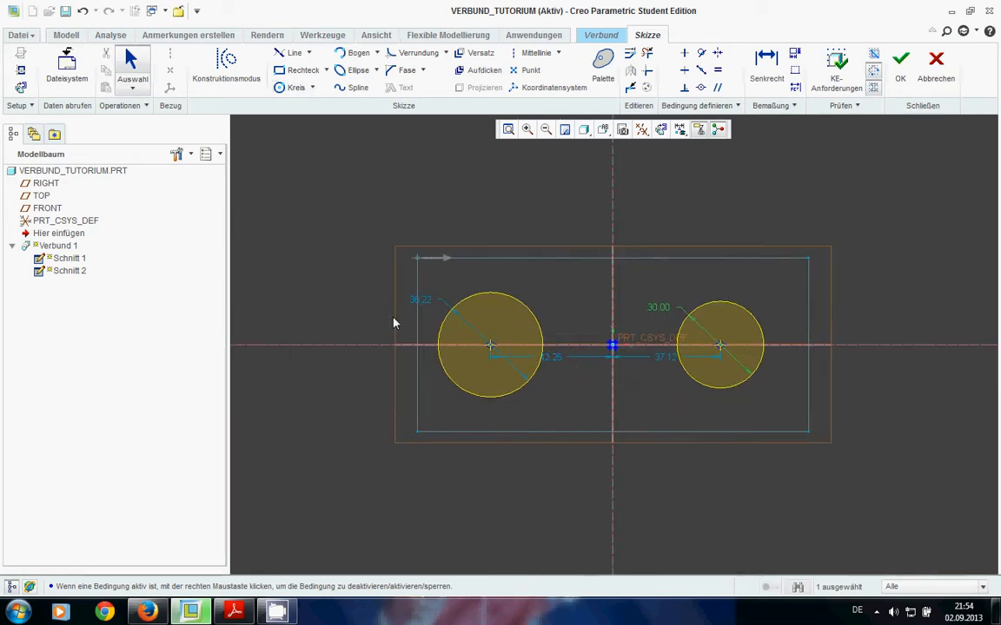
double_click(426, 303)
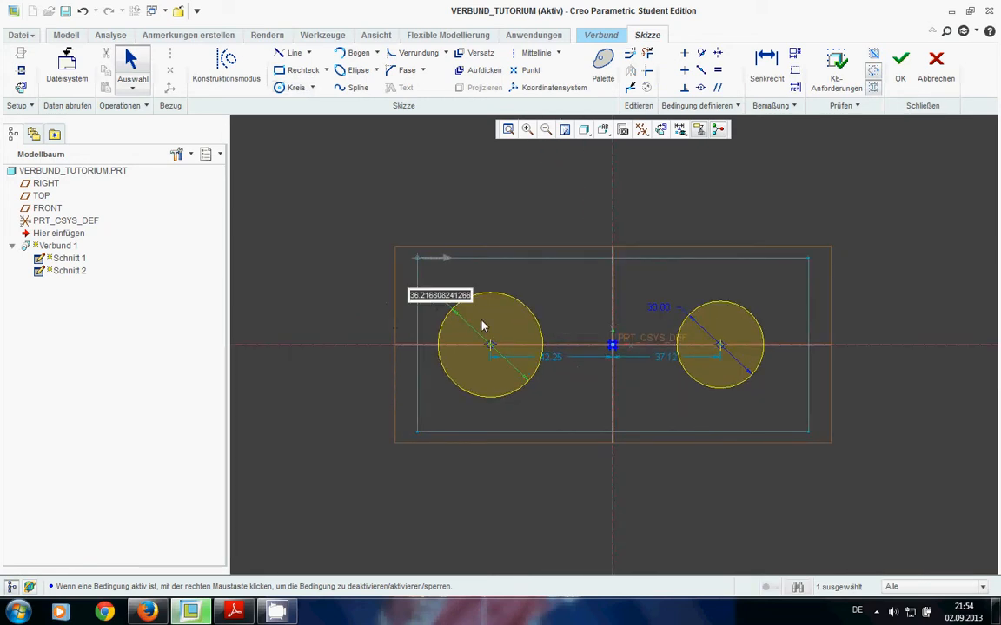
type("40")
key("Return")
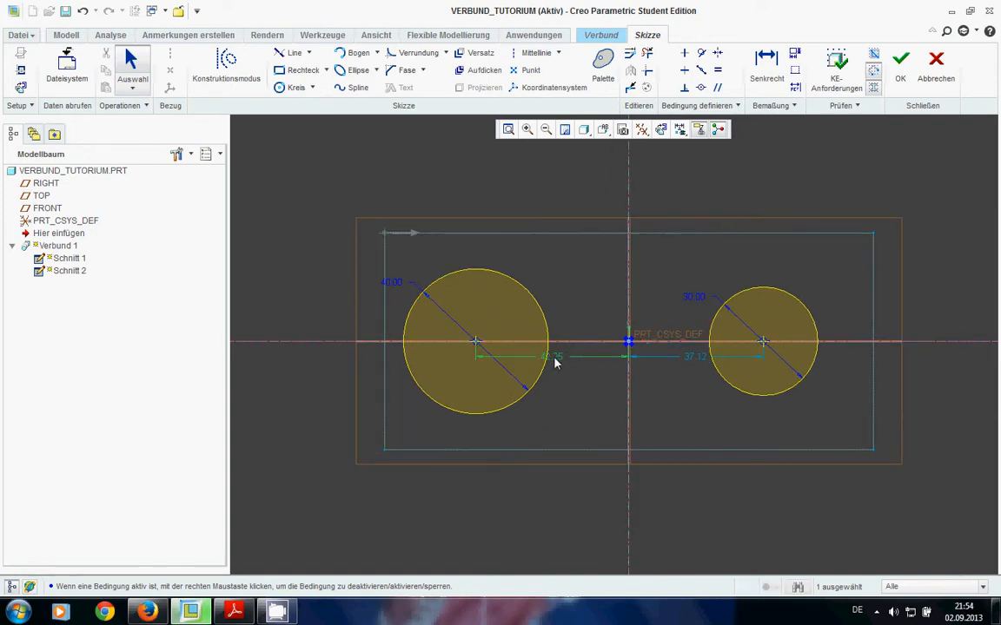
Step: Set the distance from each circle's center to the vertical centerline to 40 mm
double_click(554, 360)
type("40")
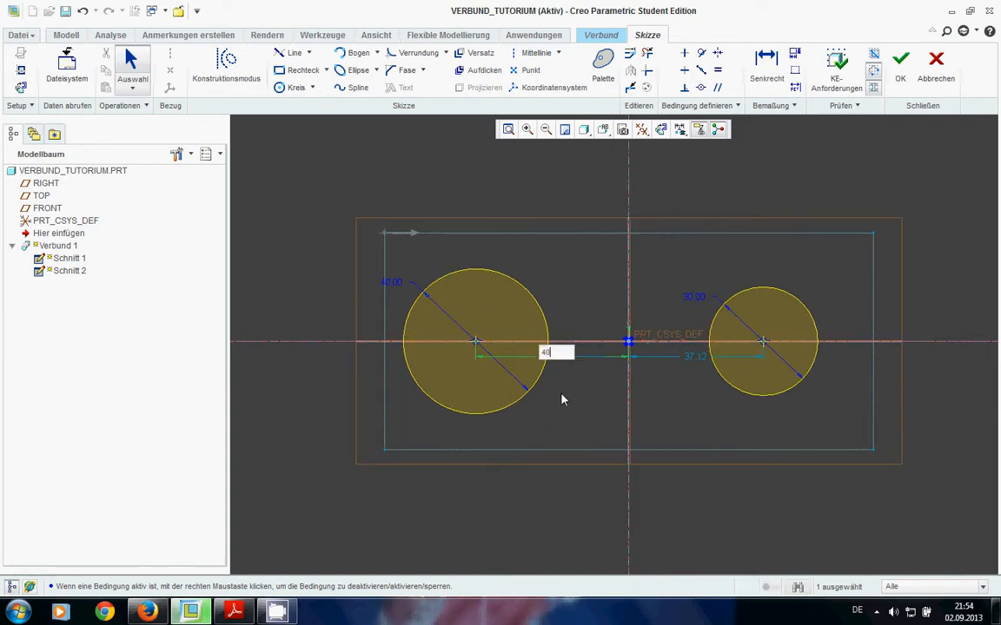
key("Return")
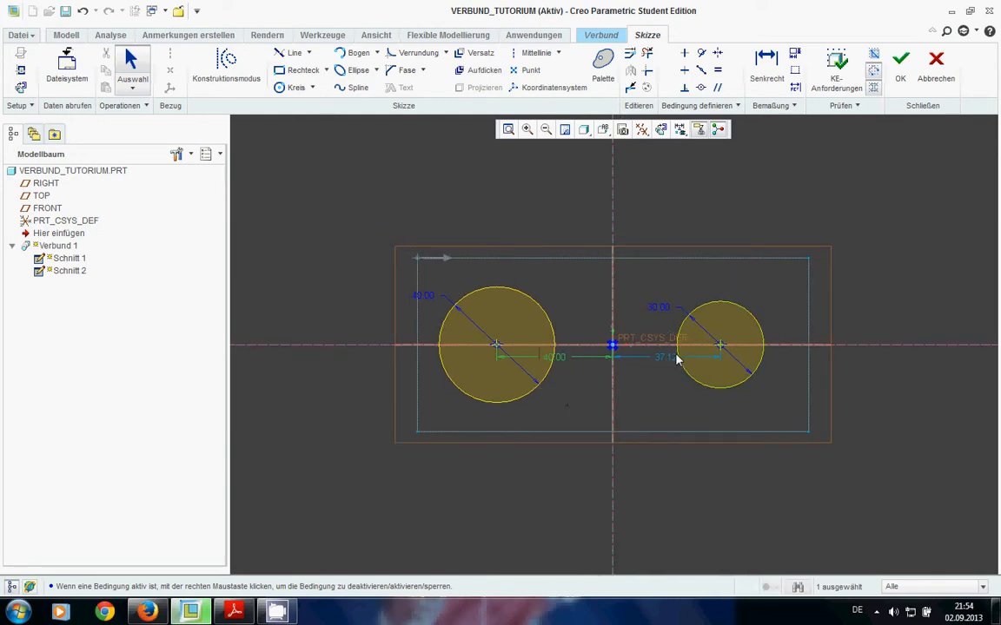
double_click(664, 359)
type("40")
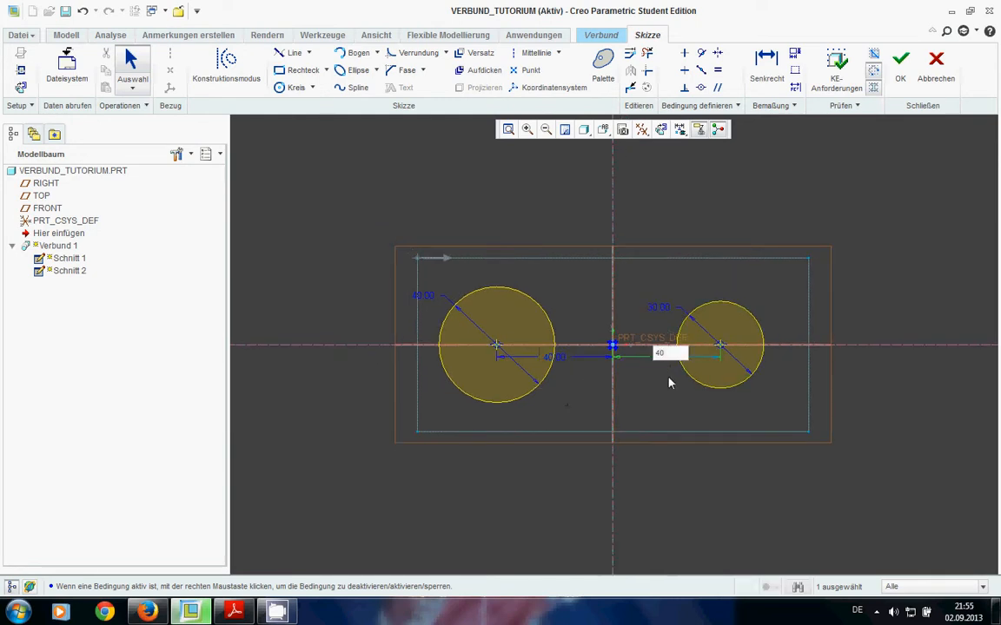
key("Return")
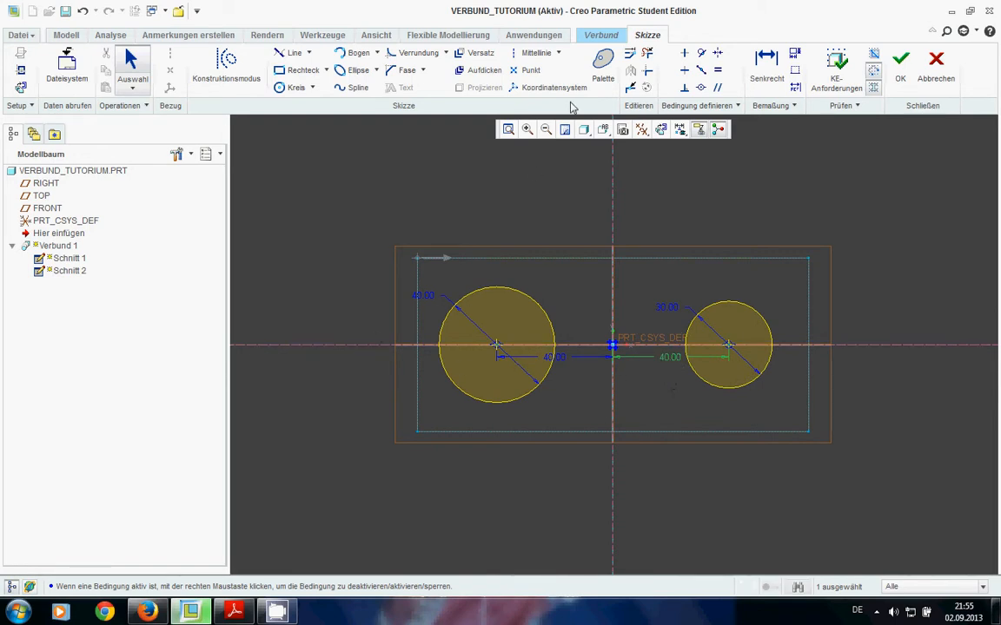
Step: Try to dimension the distance from the left circle's center to the rectangle's left edge
left_click(765, 65)
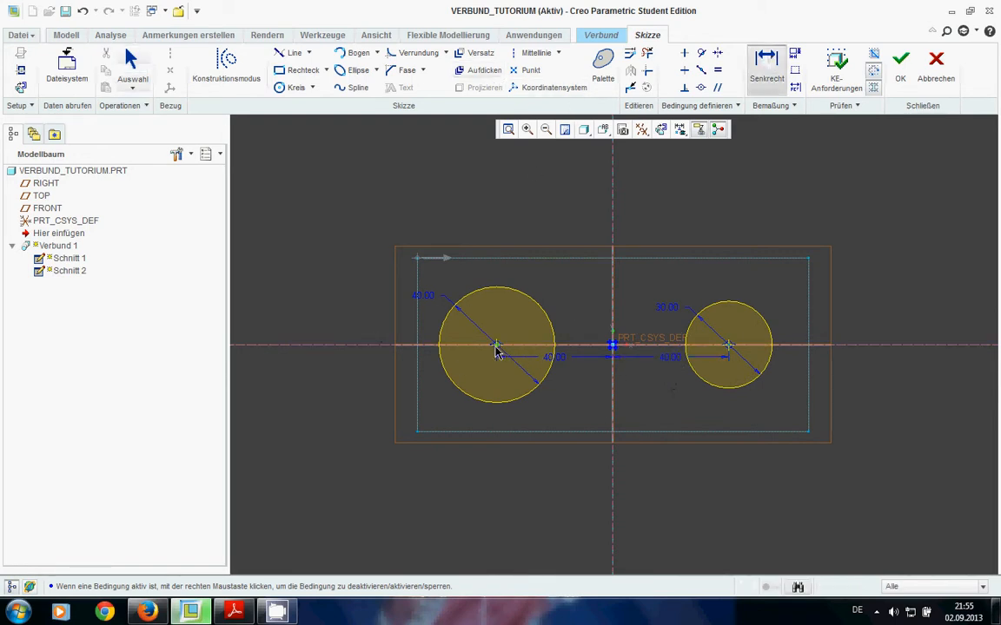
left_click(496, 345)
left_click(418, 340)
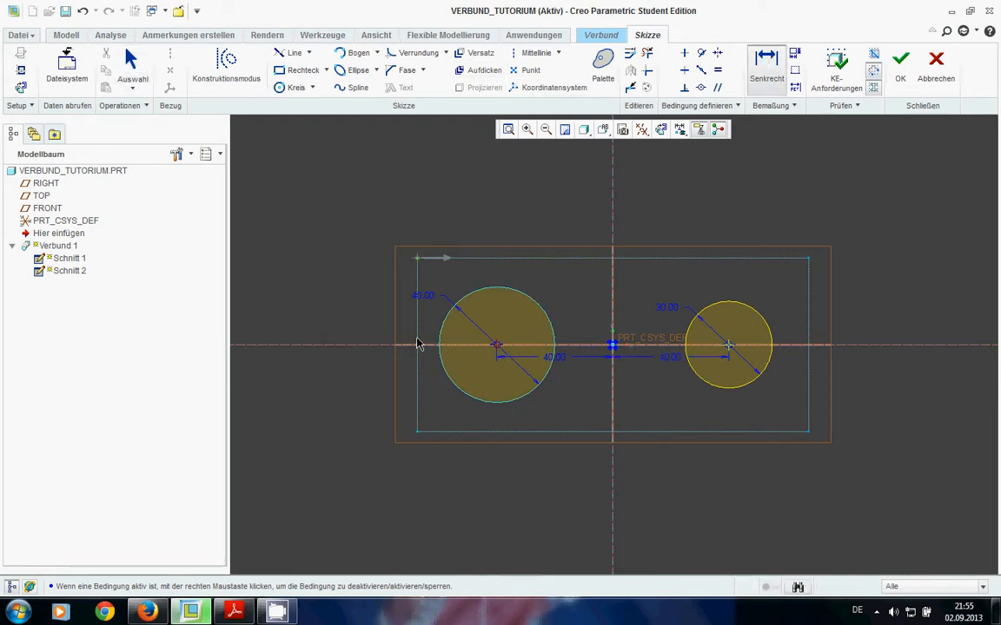
middle_click(452, 415)
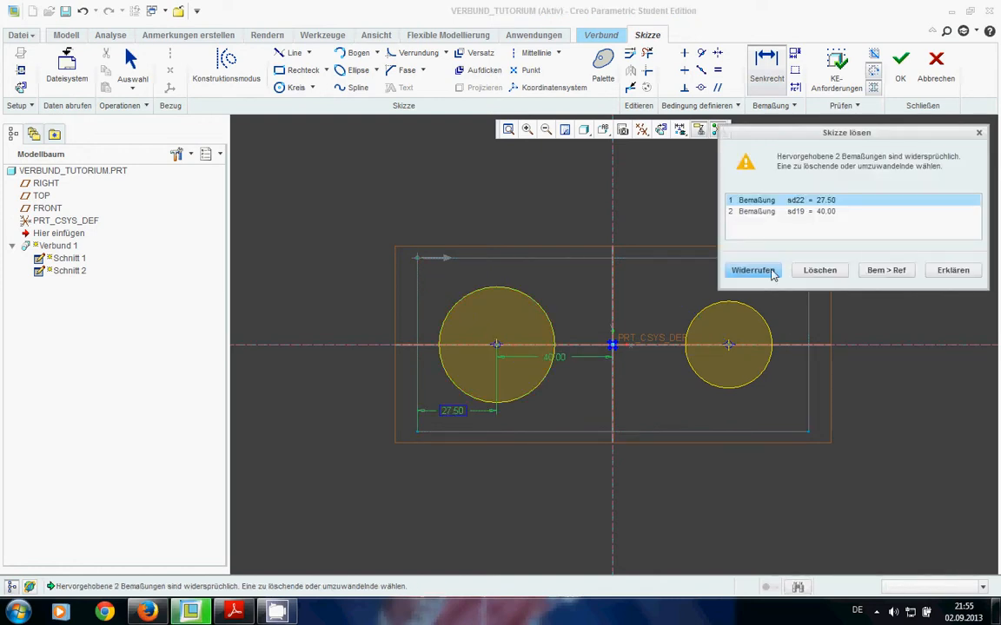
left_click(770, 272)
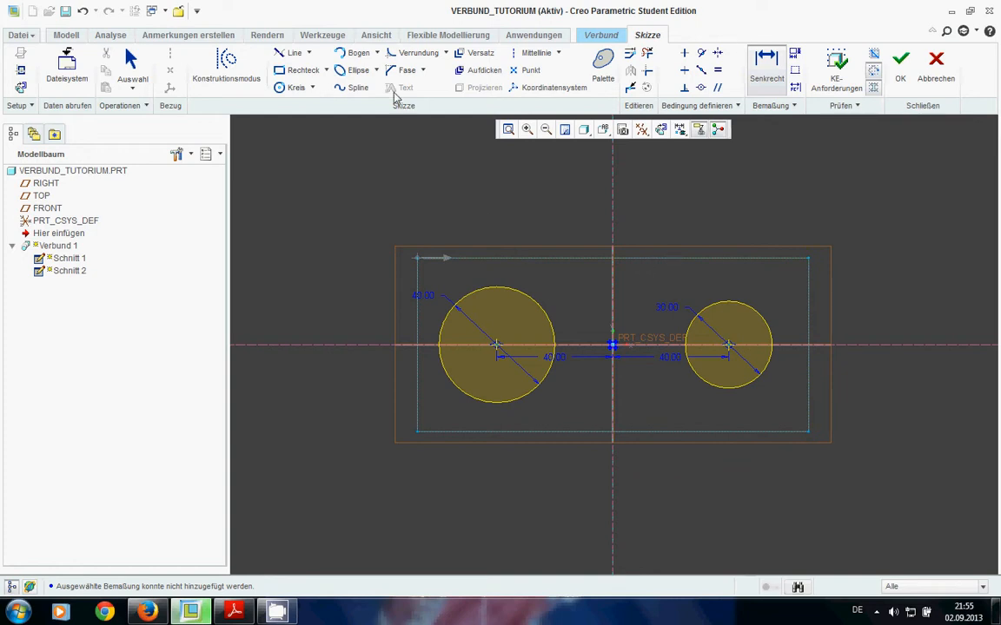
Step: Draw upper and lower tangent lines joining the two circles, the upper from left to right and the lower from right to left
left_click(293, 53)
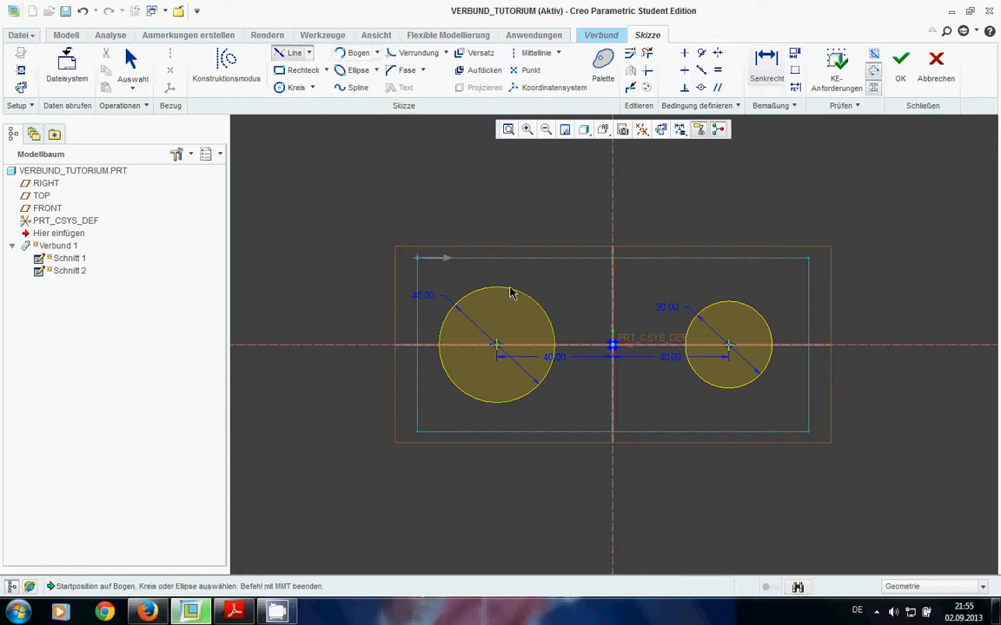
left_click(508, 292)
left_click(732, 303)
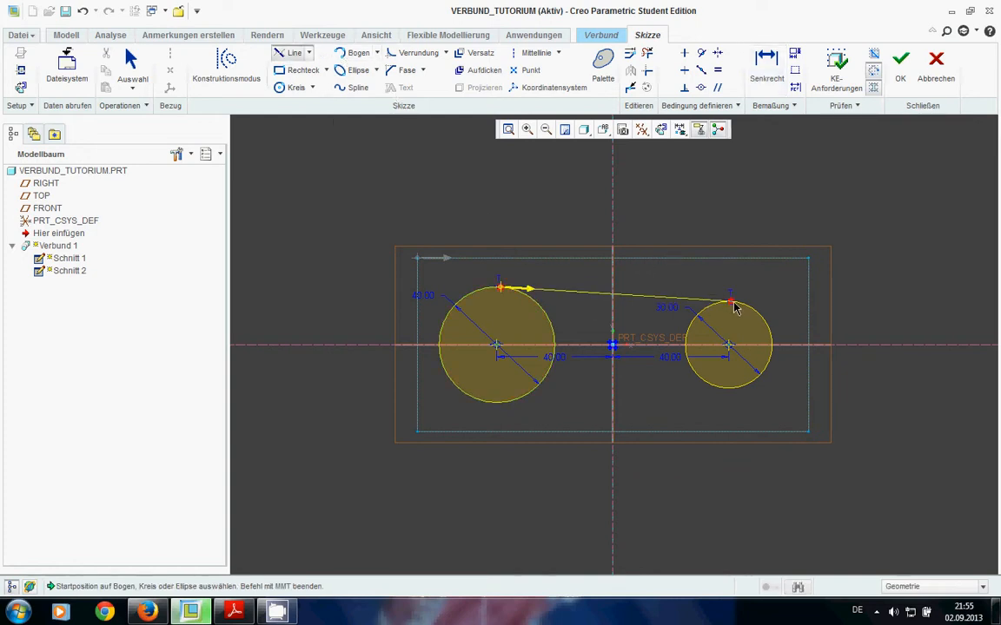
left_click(730, 394)
left_click(492, 407)
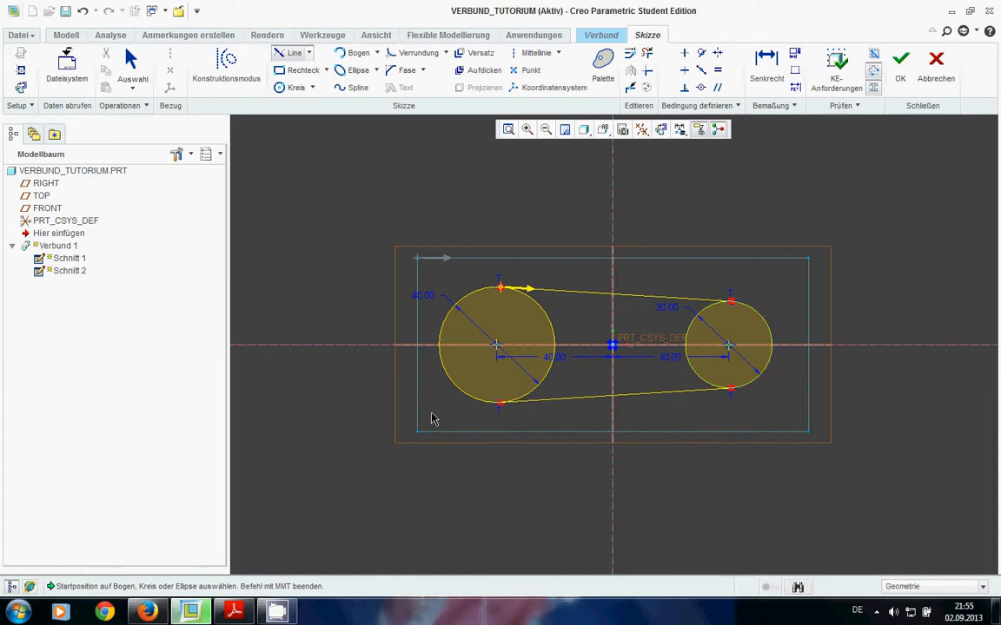
middle_click(258, 300)
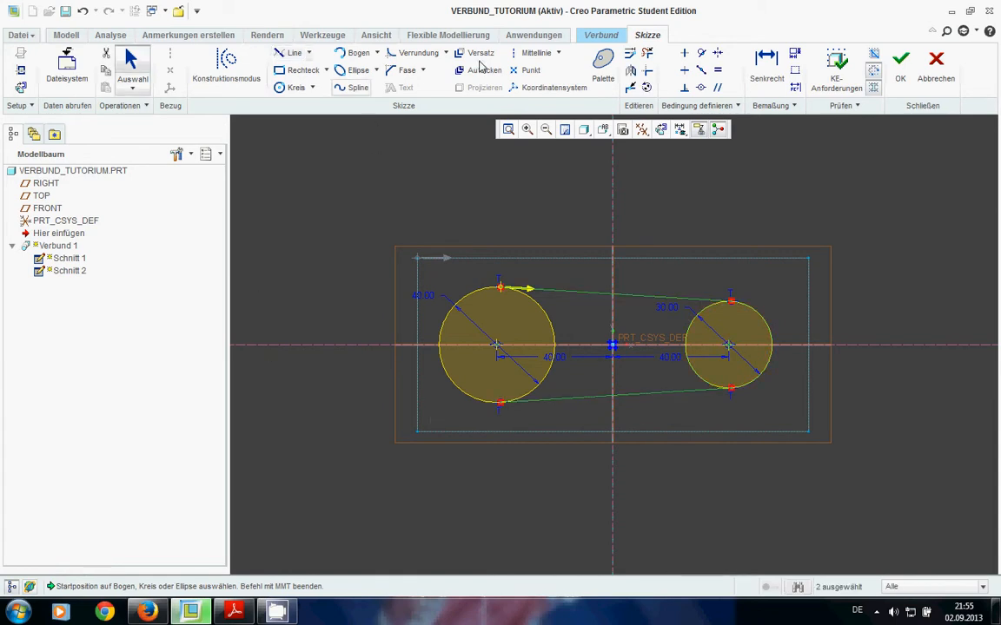
Step: Trim away the inner arcs of both circles to leave one closed rounded outline, and complete the blend with this section
left_click(647, 54)
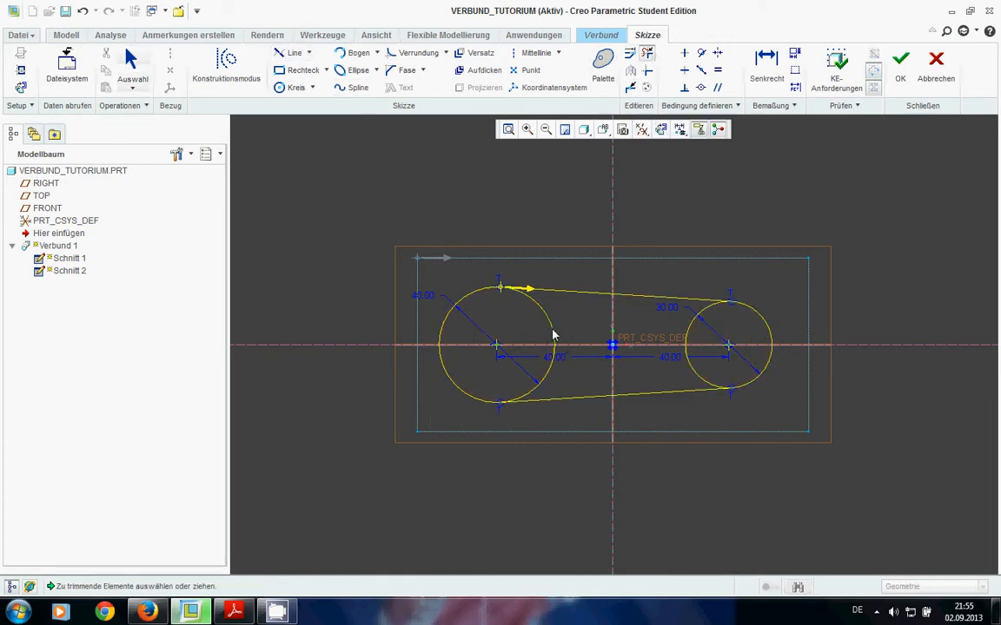
left_click(552, 335)
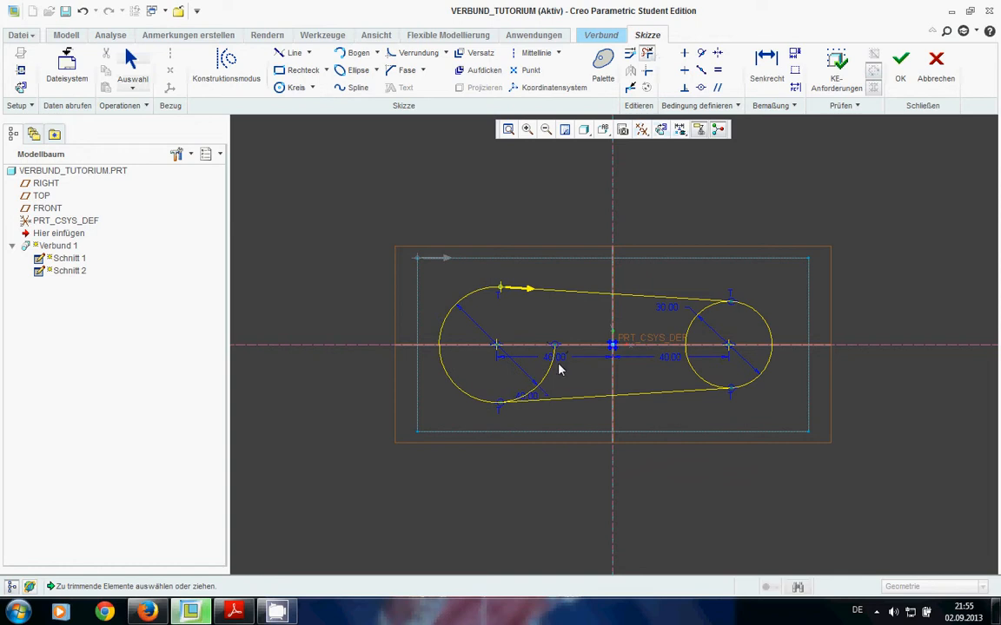
left_click(691, 347)
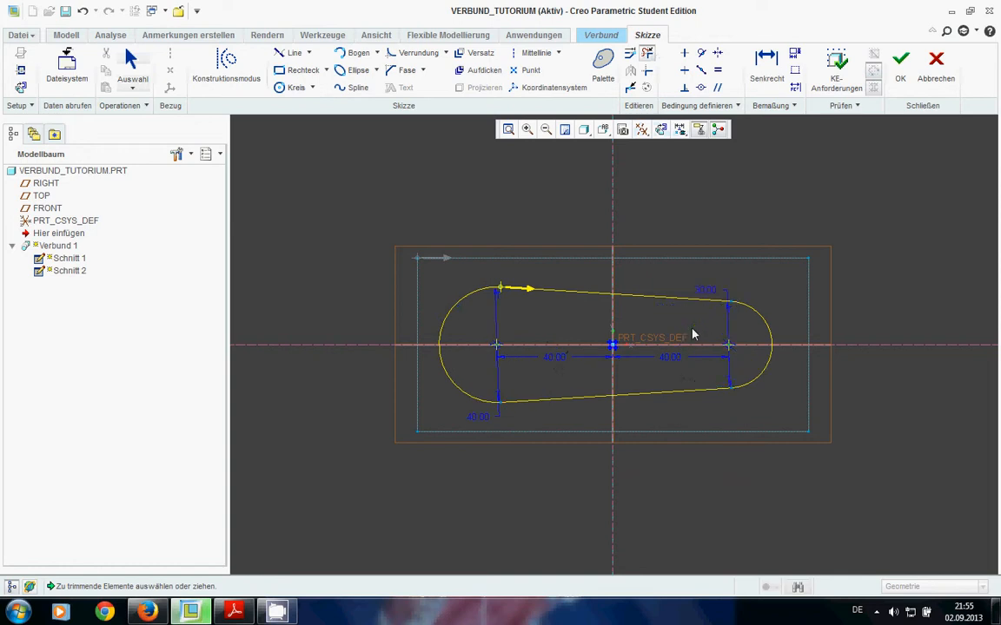
left_click(901, 63)
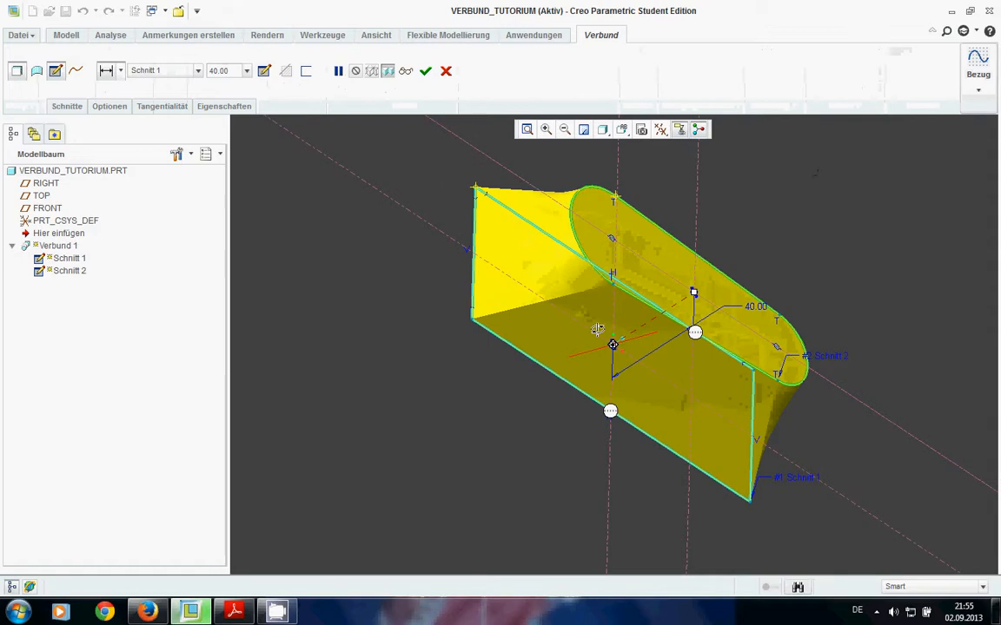
left_click(425, 71)
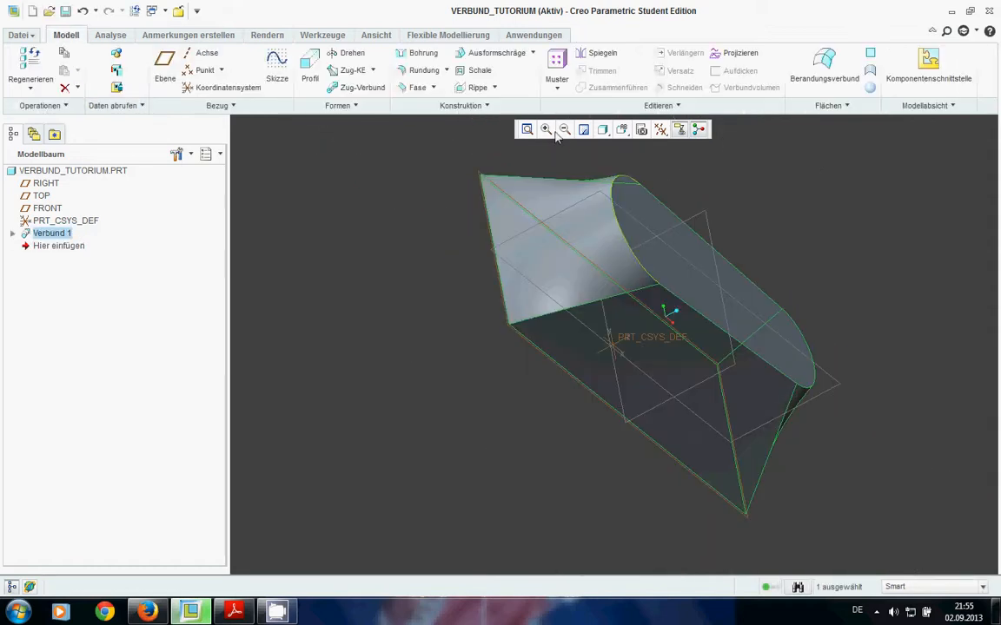
Step: Start a round on the blend's first slanted corner edge between rectangle and rounded section, with a constant radius of 15 mm
mouse_move(557, 135)
middle_mouse_down()
mouse_move(629, 246)
mouse_move(605, 232)
mouse_move(666, 313)
mouse_move(648, 328)
mouse_move(574, 290)
middle_mouse_up()
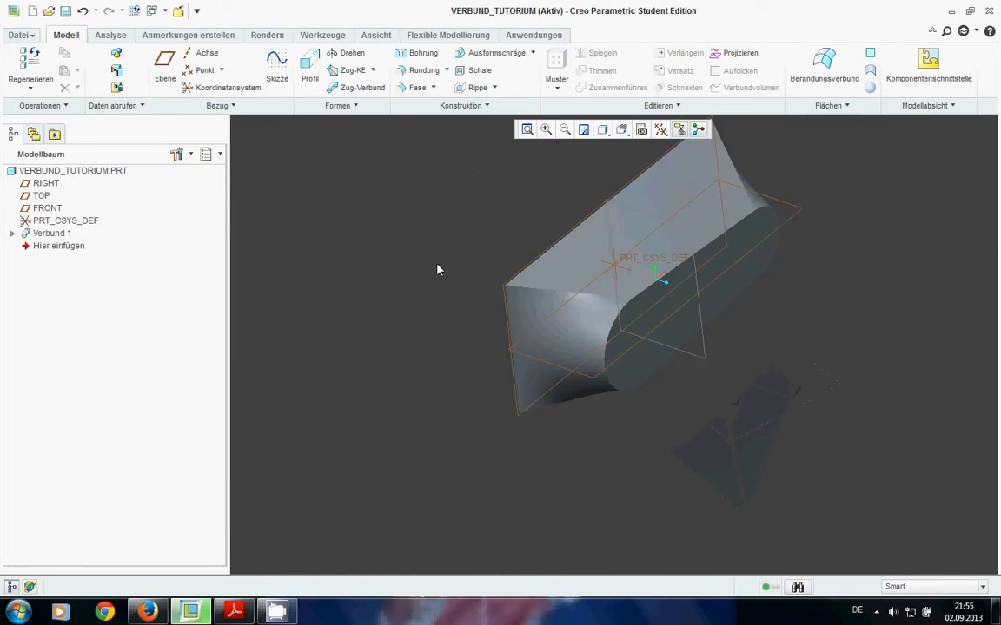
left_click(430, 74)
scroll(581, 322, "down", 2)
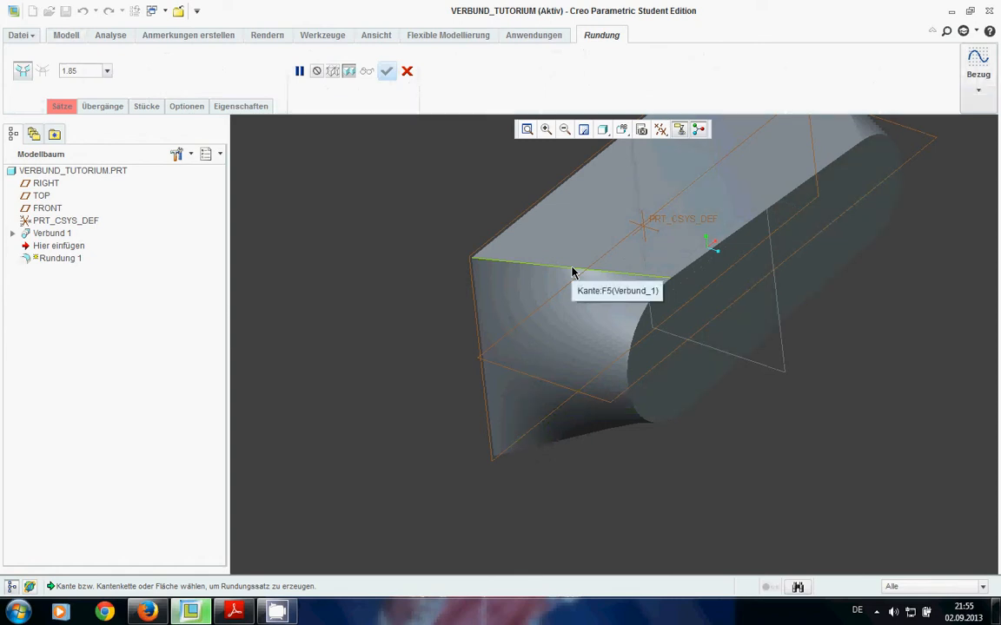
left_click(573, 271)
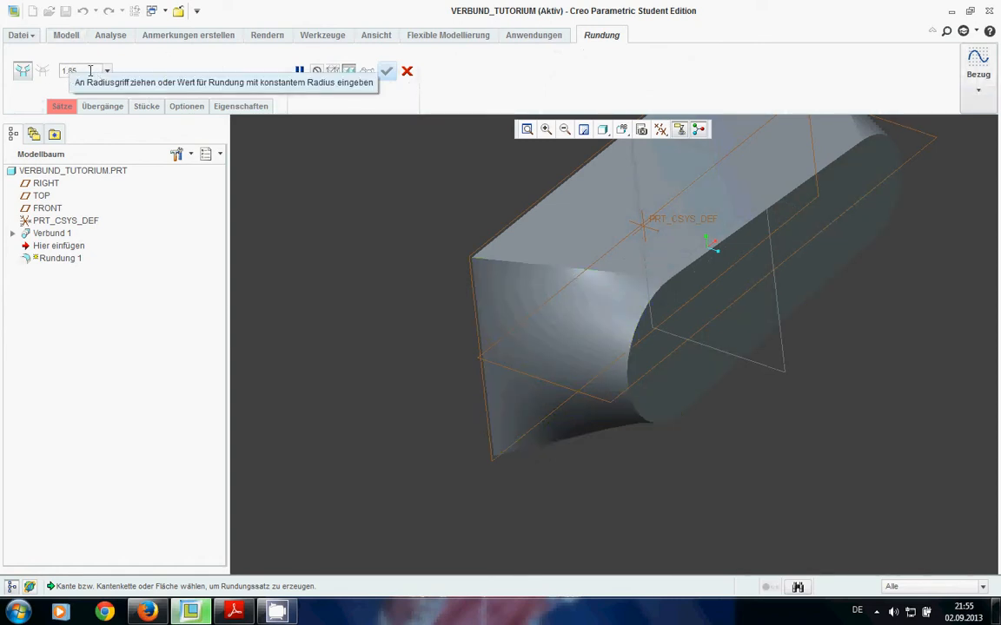
double_click(91, 71)
type("1")
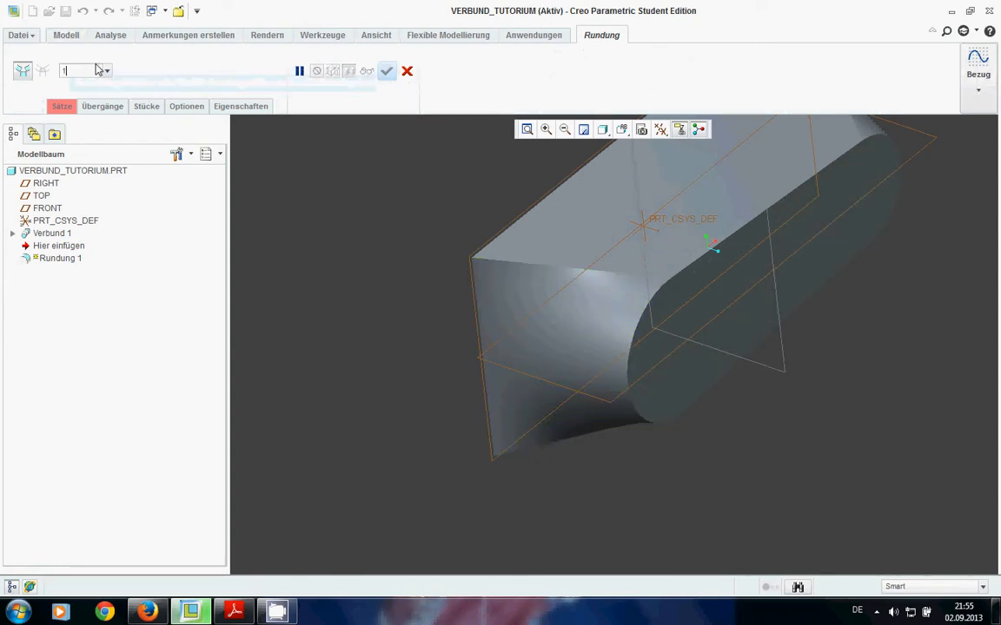
type("5")
key("Return")
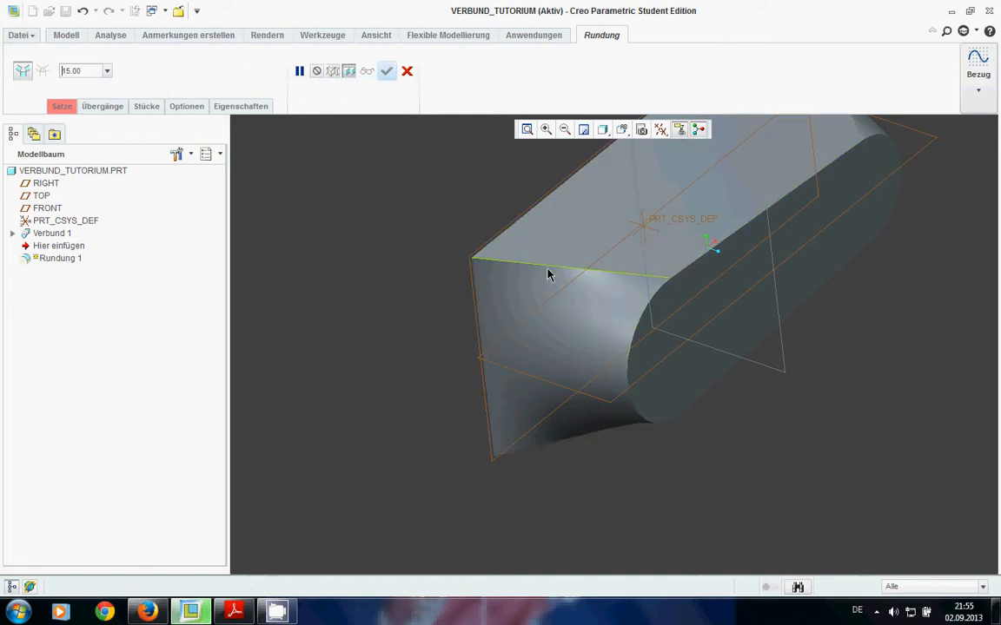
Step: Add the other three slanted corner edges of the blend to the same round set and apply the round
middle_click_drag(571, 419, 539, 350)
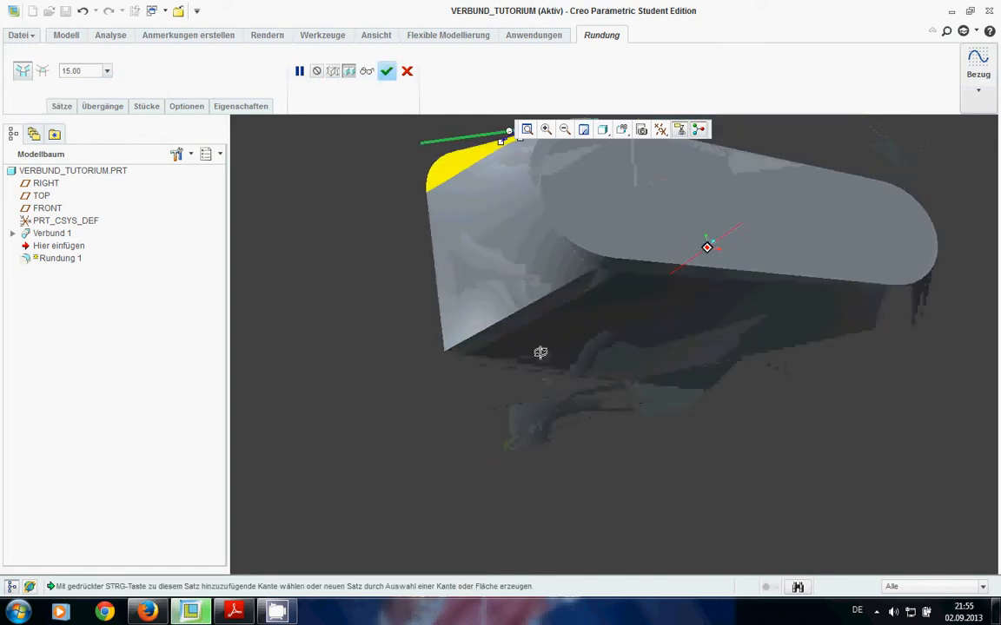
left_click(541, 302, "ctrl")
middle_click_drag(597, 321, 656, 316)
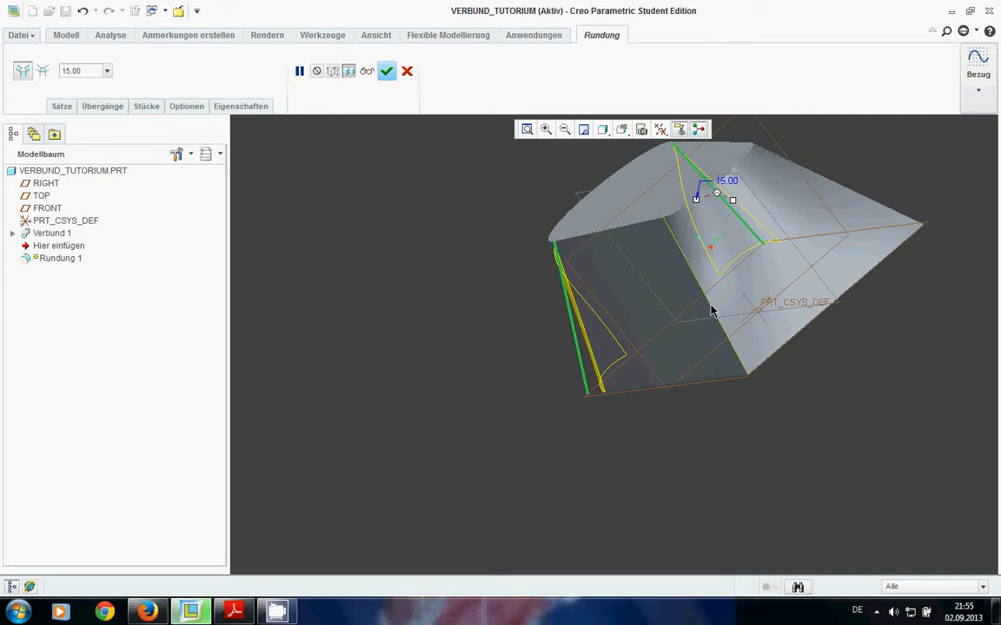
mouse_move(710, 311)
middle_mouse_down()
mouse_move(721, 261)
mouse_move(706, 246)
mouse_move(581, 383)
mouse_move(688, 396)
middle_mouse_up()
scroll(556, 381, "down", 4)
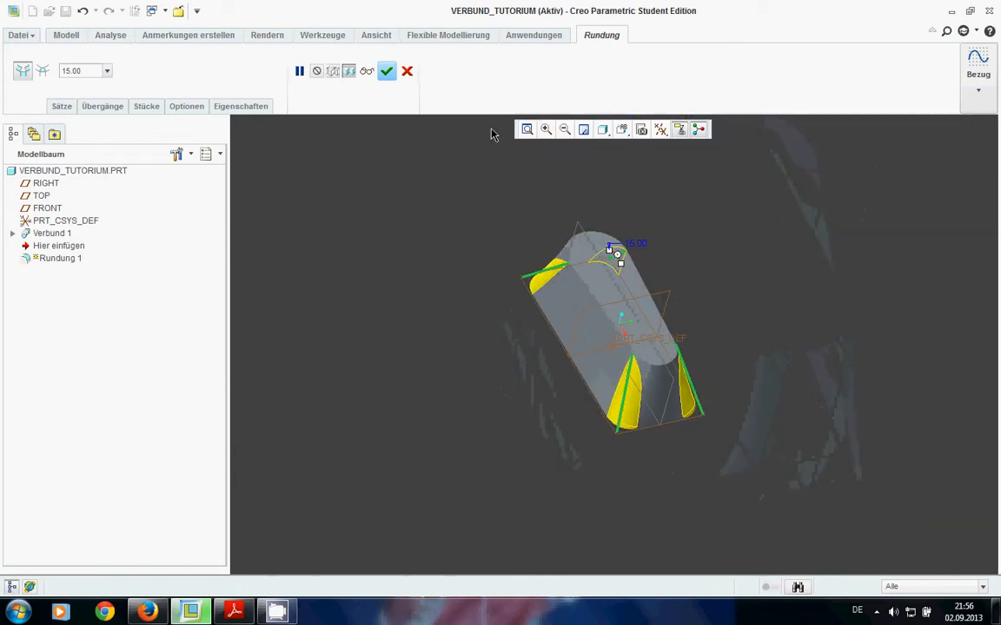
left_click(387, 75)
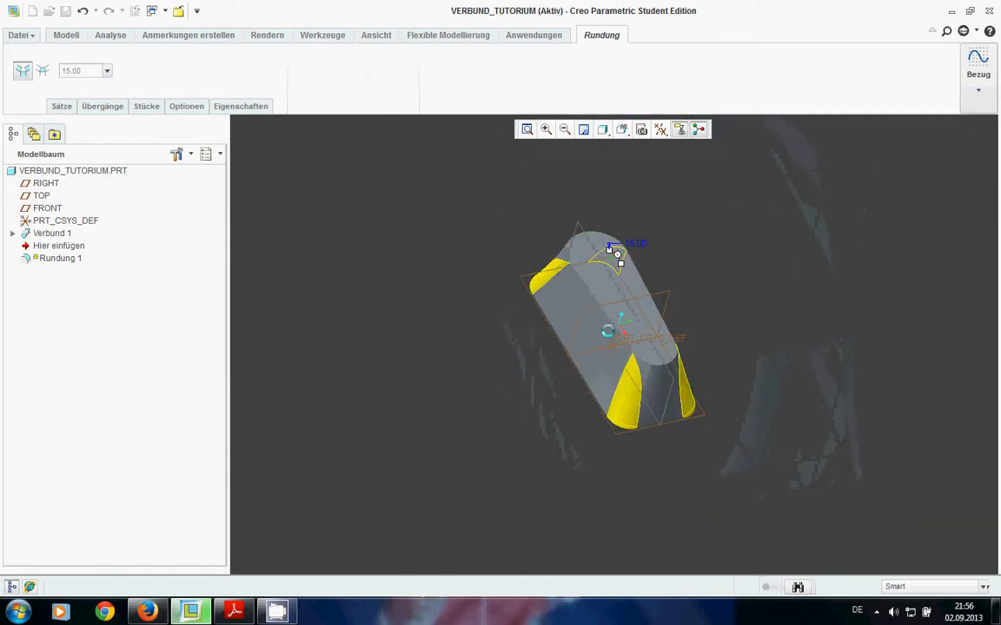
Step: Apply the 15 mm round to the four slanted corner edges of the blend and redefine its radius as 10 mm
middle_click_drag(582, 357, 472, 373)
left_click(540, 413)
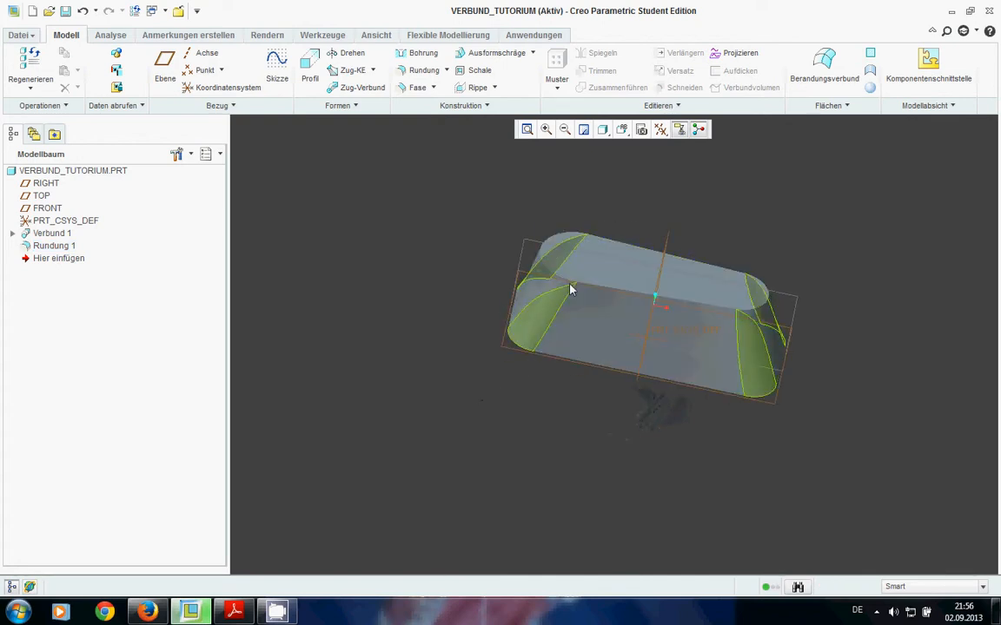
left_click(53, 247)
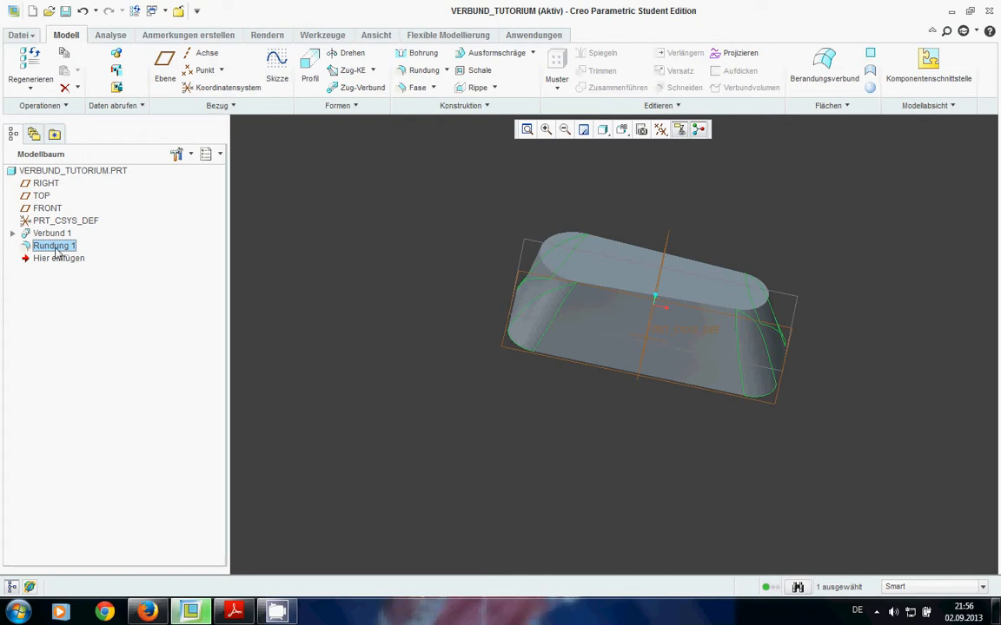
right_click(56, 250)
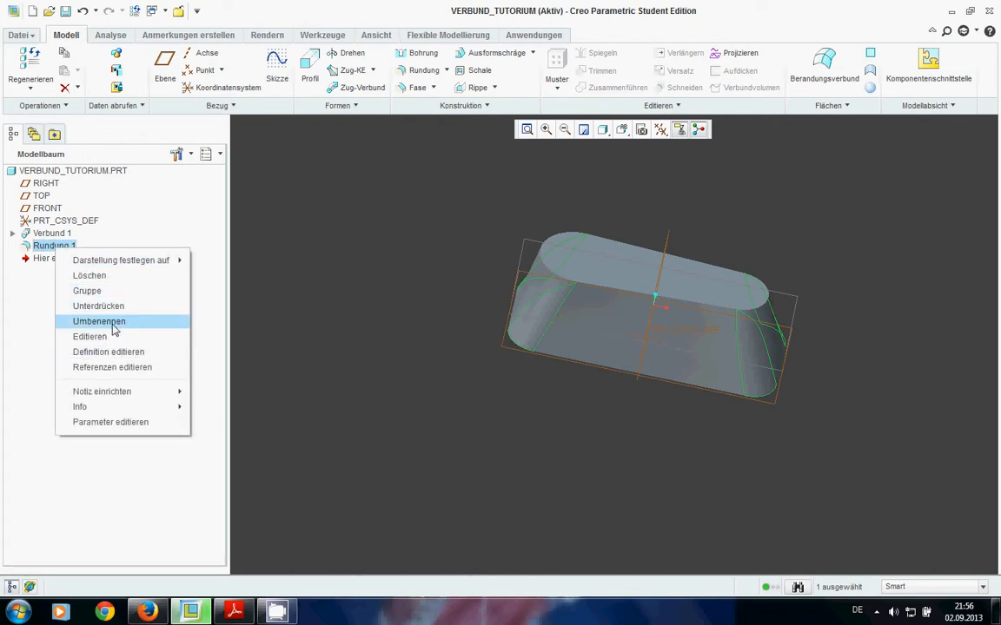
left_click(116, 351)
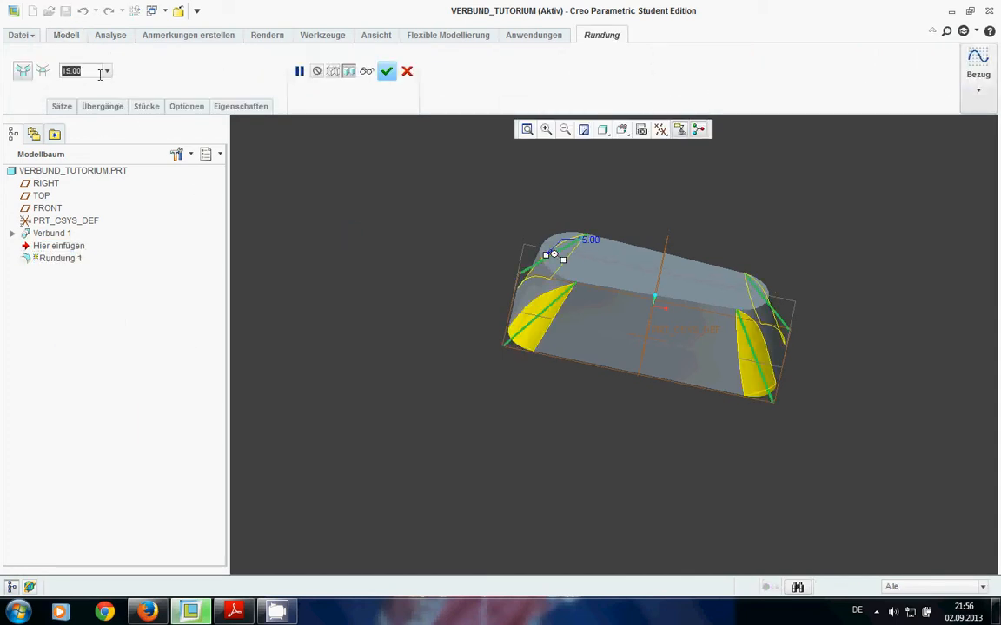
type("10")
key("Return")
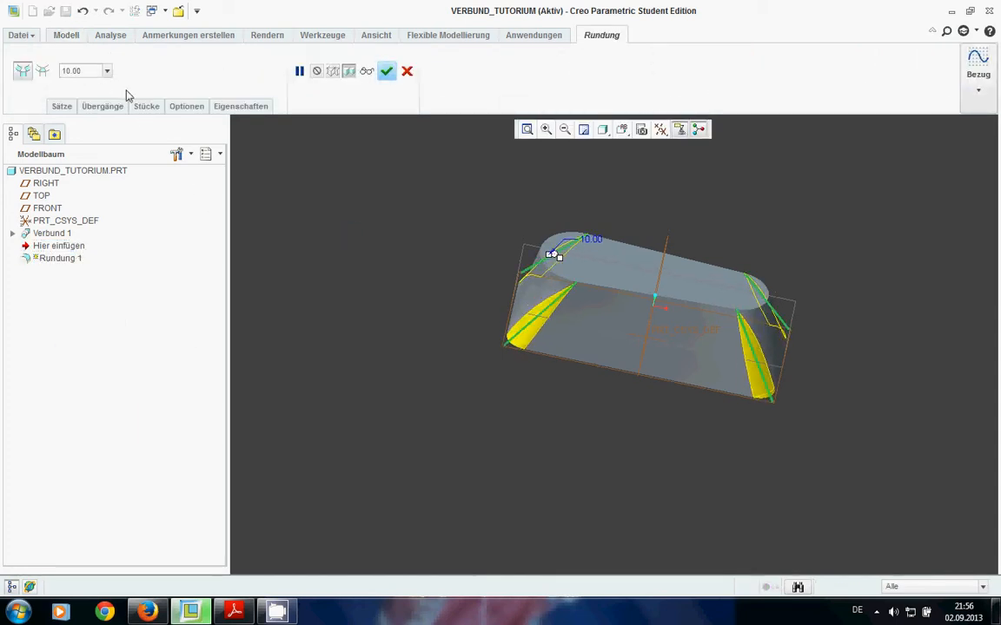
left_click(386, 70)
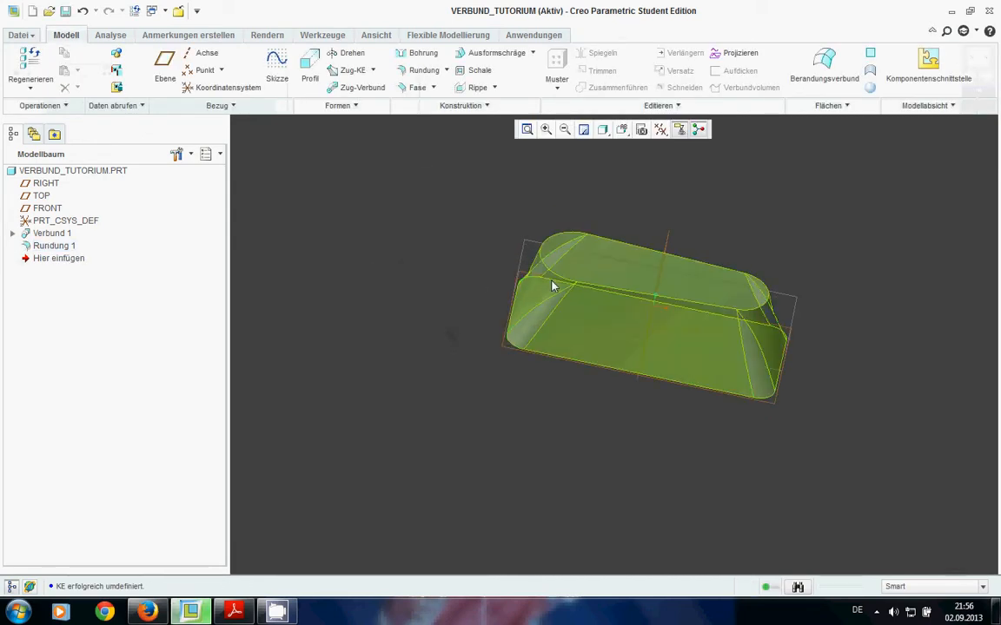
Step: Inspect the rounded body from several sides and switch to Adobe Reader to examine the dimensioned views of the part in cad.pdf
middle_click_drag(552, 284, 610, 324)
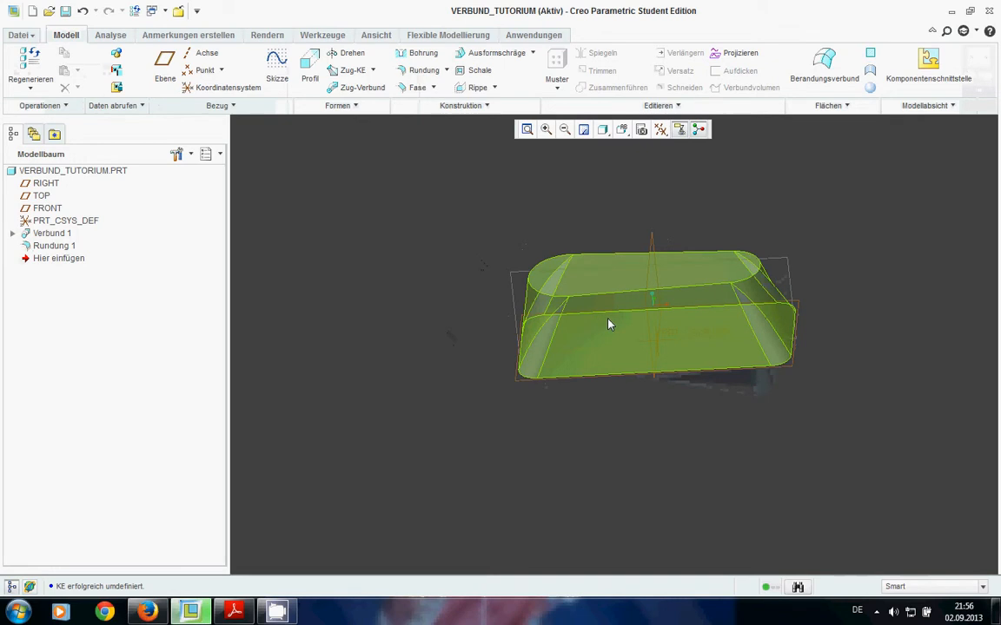
scroll(608, 321, "down", 3)
middle_click_drag(533, 290, 269, 533)
left_click(189, 613)
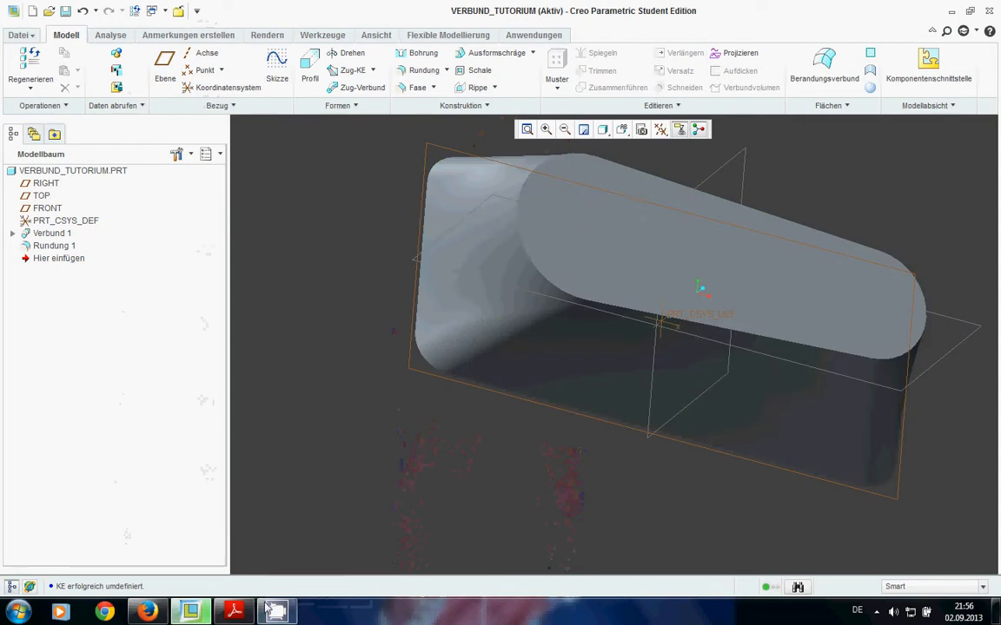
left_click(233, 612)
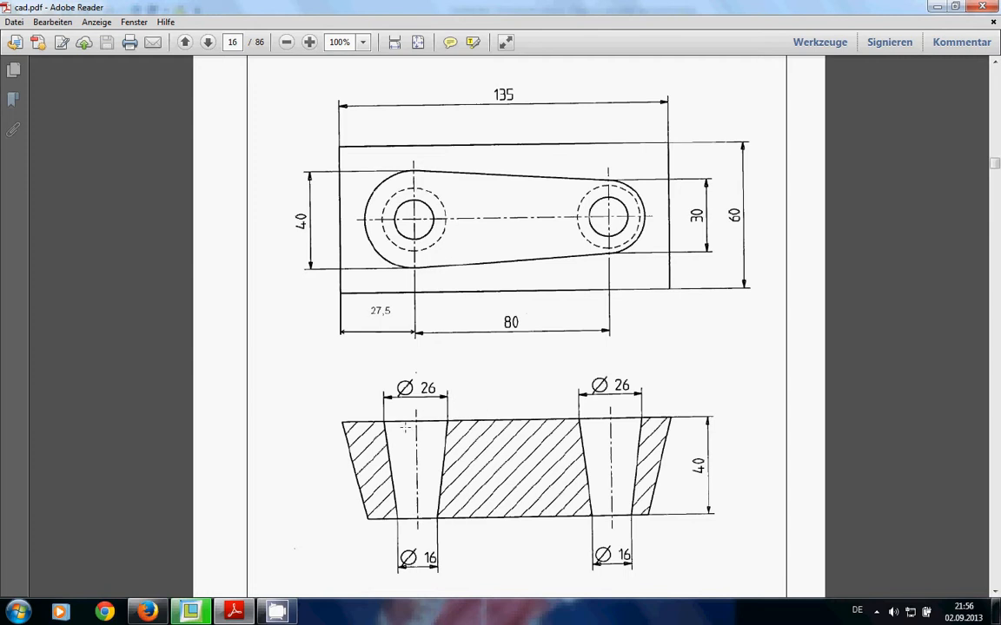
mouse_move(234, 611)
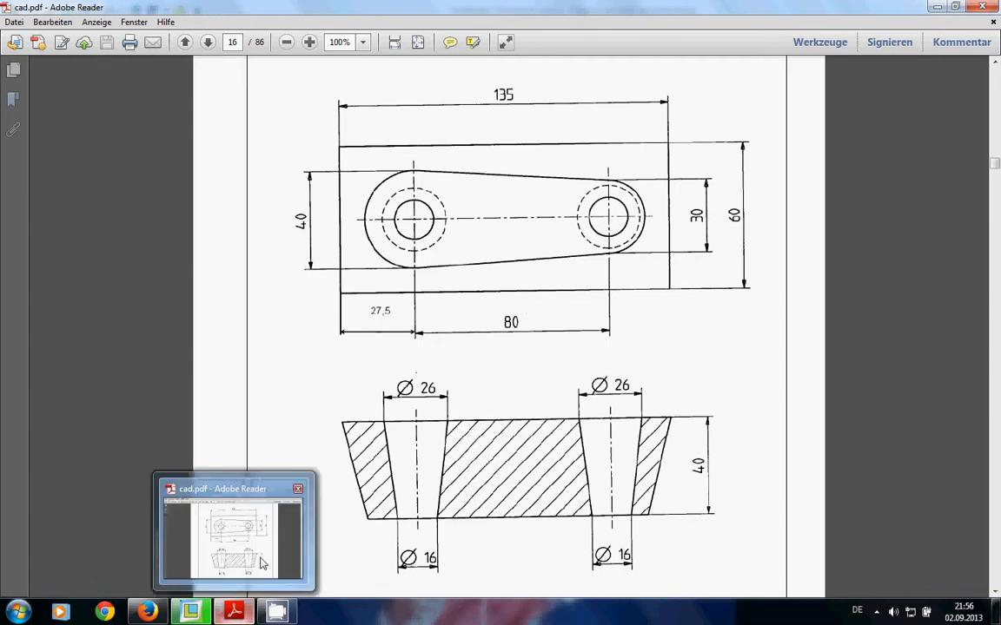
scroll(505, 404, "up", 3)
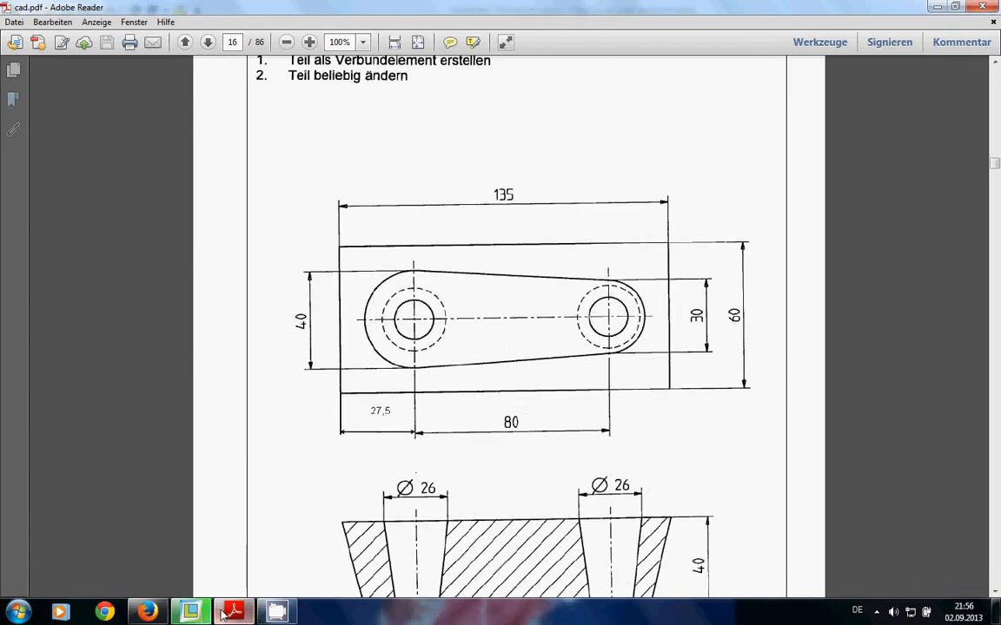
Step: Switch to Creo Parametric, start a Revolve feature with its sketch on the TOP datum plane, and orient the sketch parallel to the screen
left_click(278, 613)
middle_click_drag(525, 212, 474, 239)
left_click(352, 53)
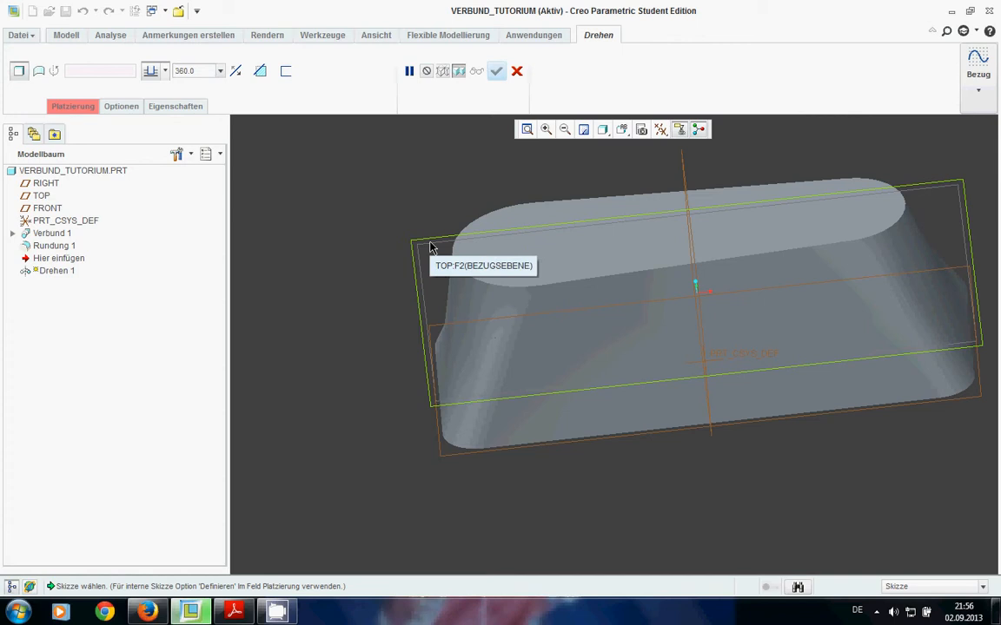
left_click(429, 246)
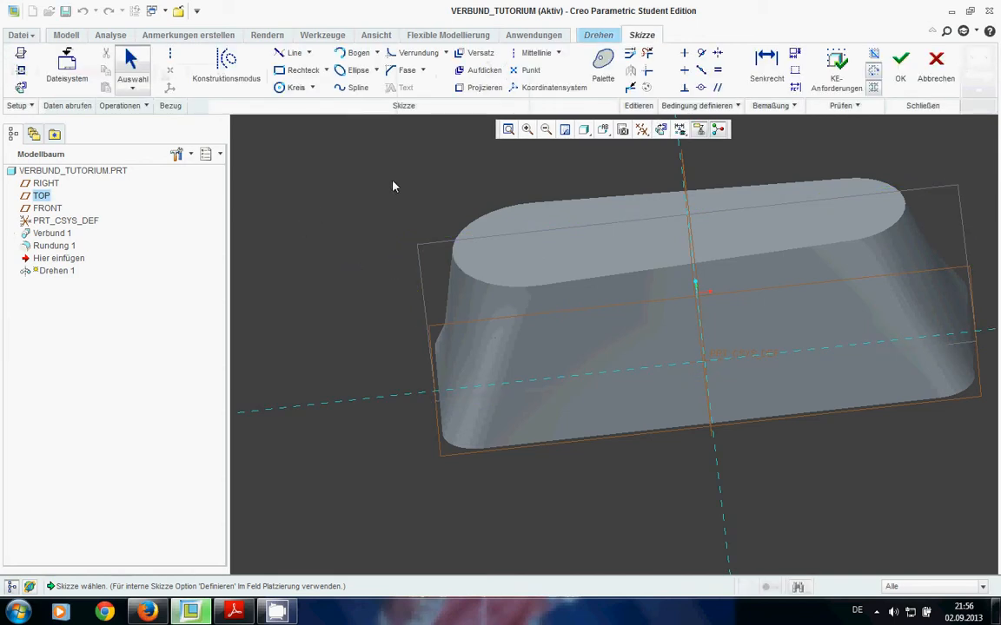
left_click(660, 129)
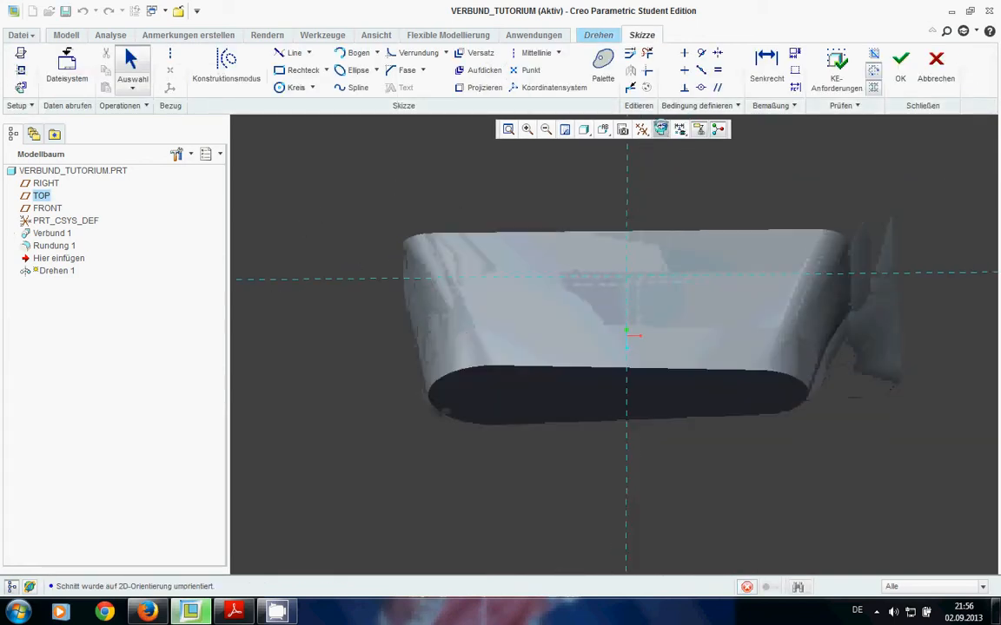
Step: Switch to Adobe Reader to check the position and diameters of the tapered holes in the drawing, and return to Creo Parametric
left_click(235, 614)
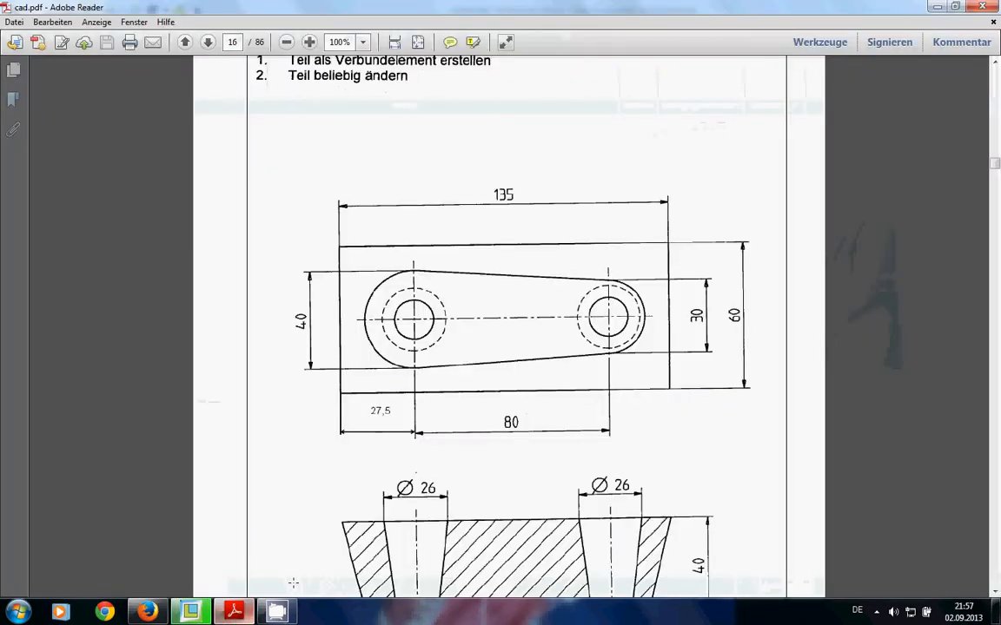
scroll(366, 513, "down", 1)
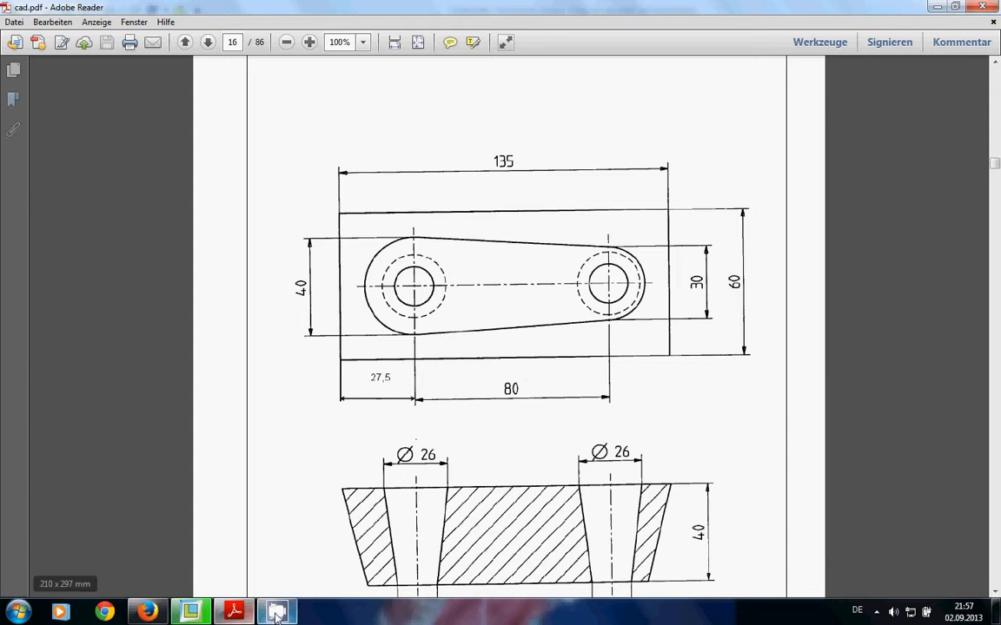
mouse_move(276, 613)
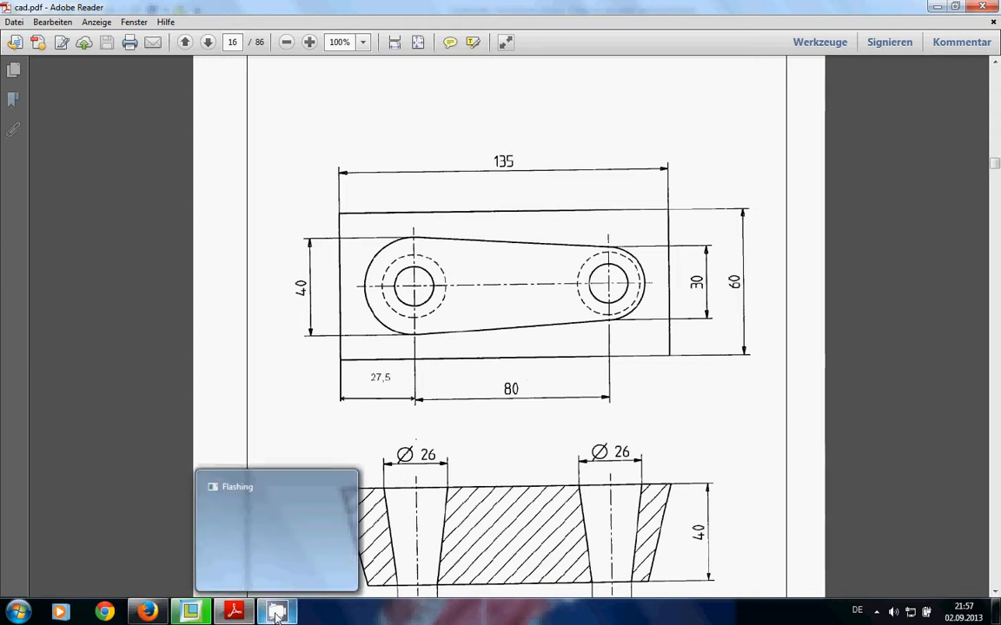
scroll(508, 328, "down", 2)
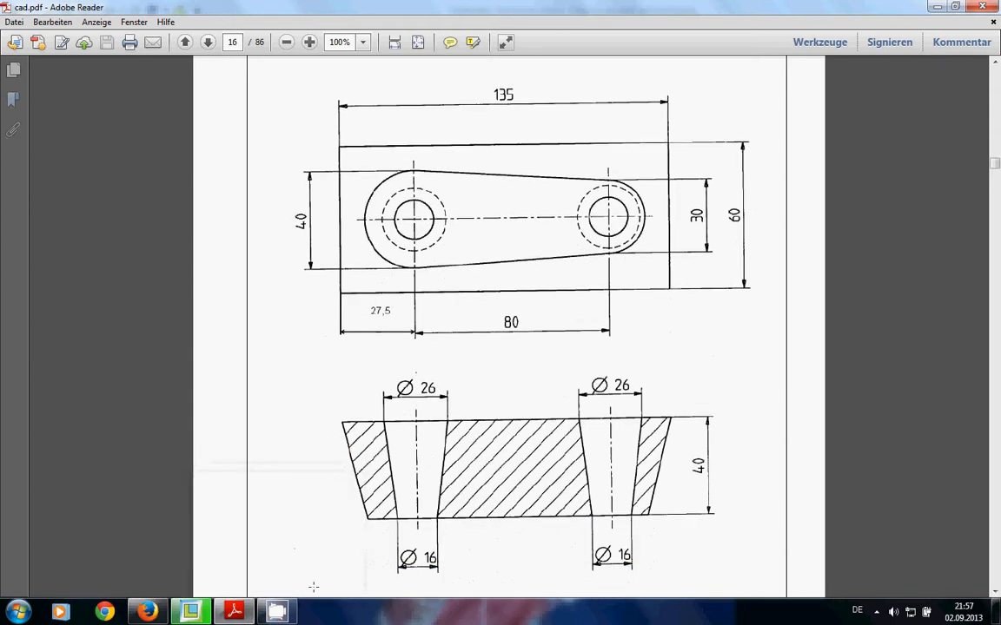
left_click(276, 613)
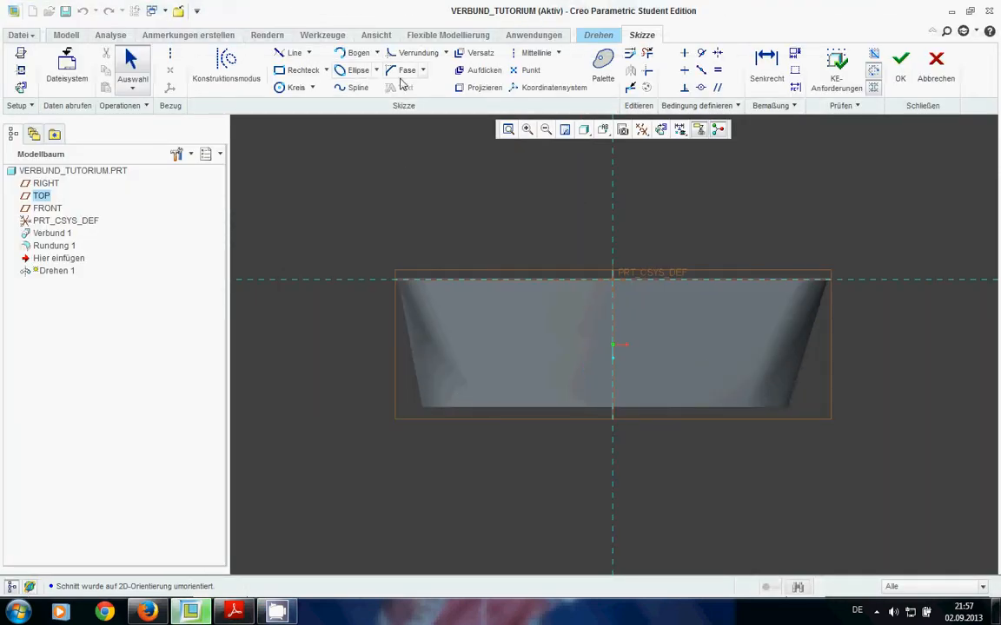
Step: Add the curved edge of the corner round as an additional sketch reference starting at the body's upper corner
scroll(353, 297, "up", 3)
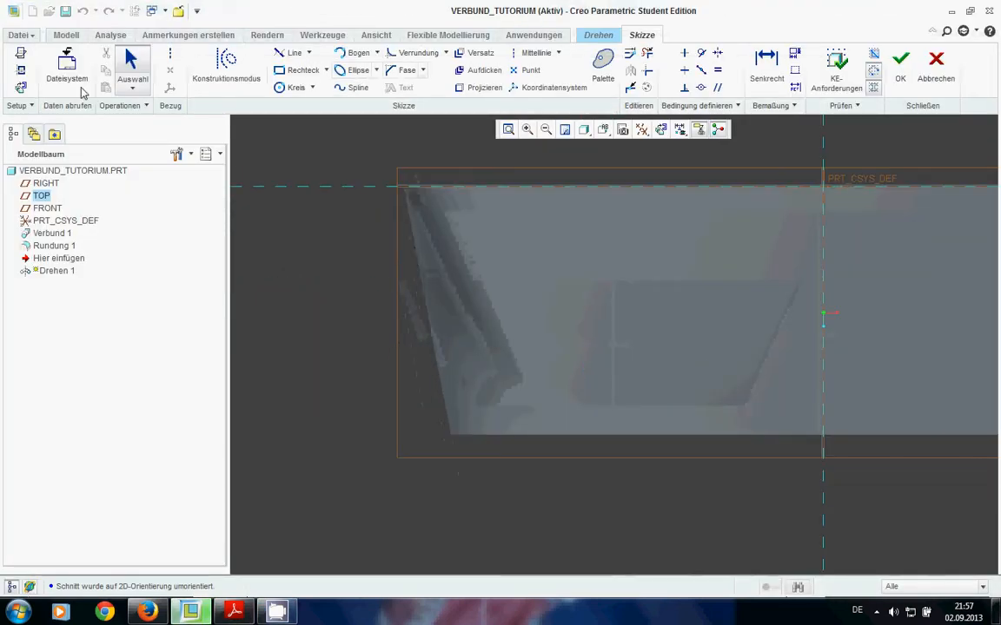
left_click(21, 69)
scroll(350, 230, "down", 1)
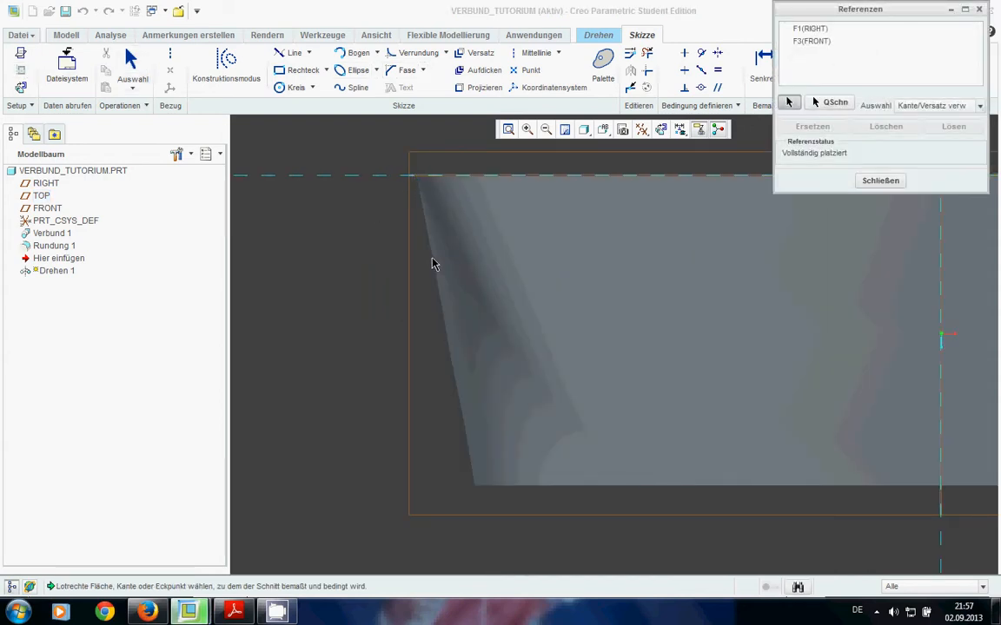
left_click(421, 190)
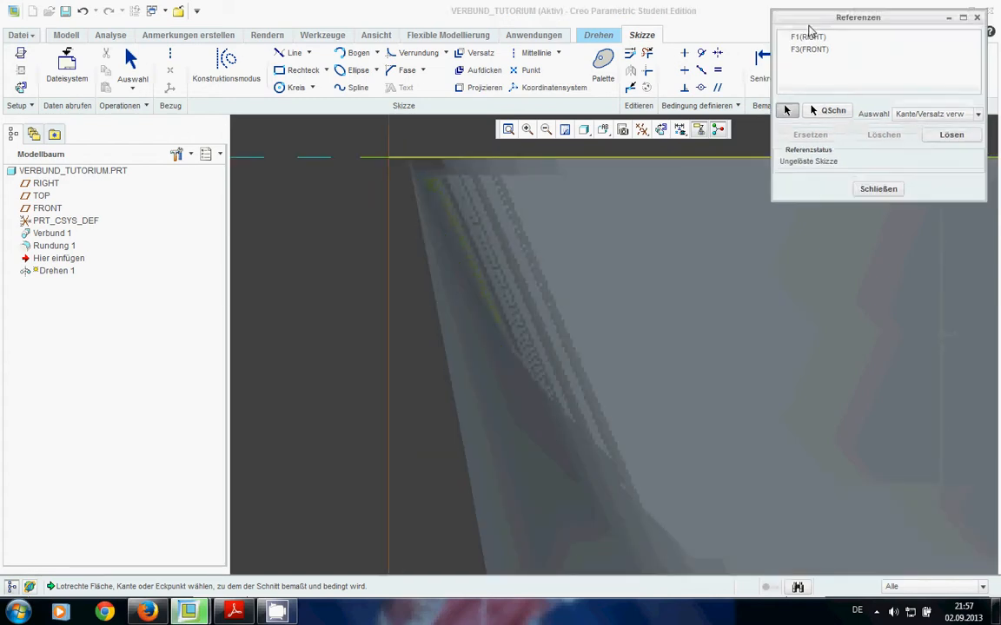
left_click_drag(816, 11, 775, 150)
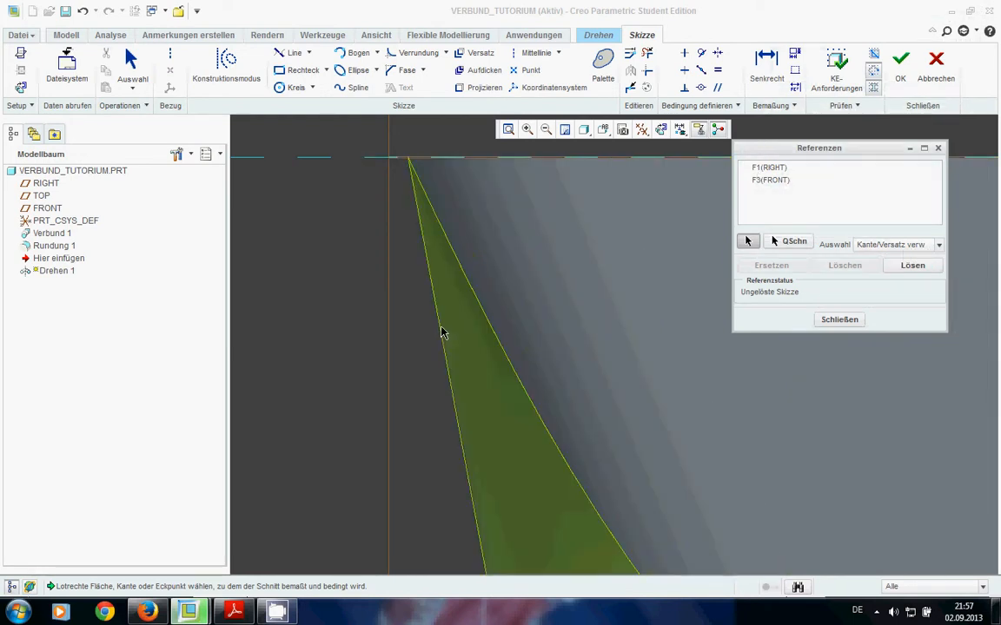
left_click(938, 245)
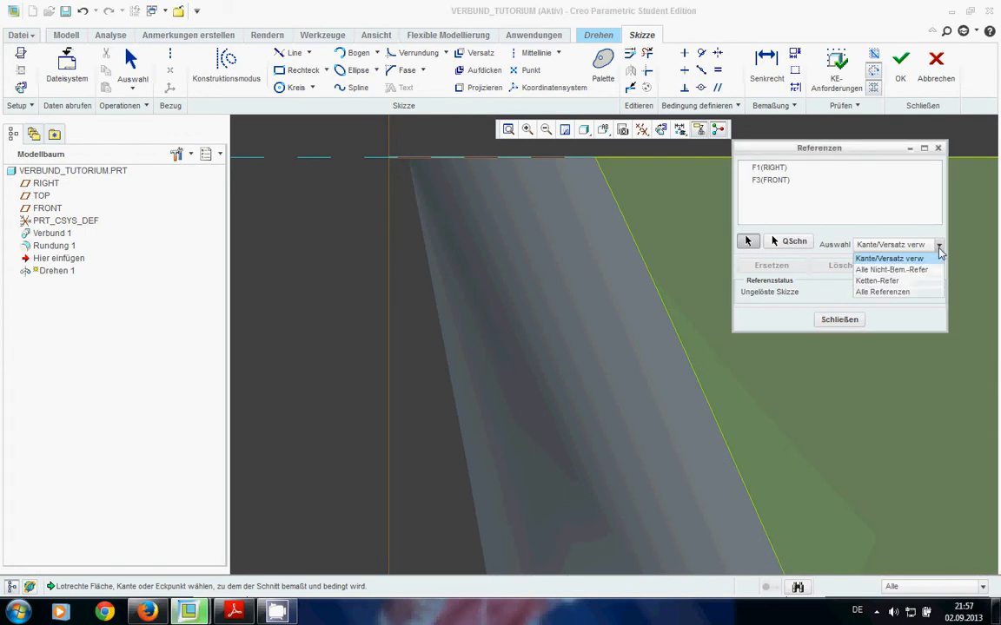
left_click(973, 250)
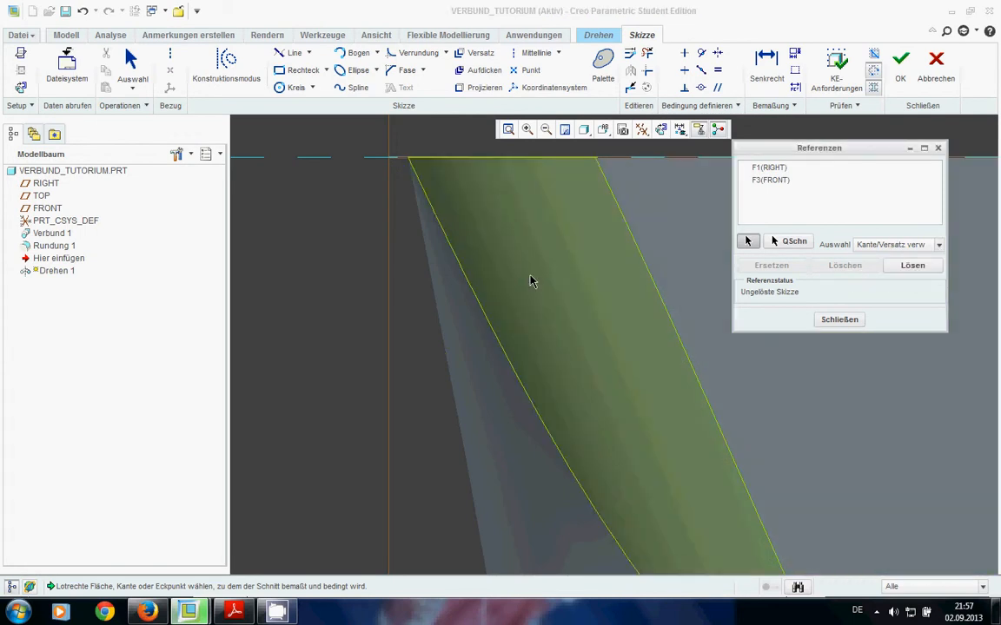
left_click(411, 165)
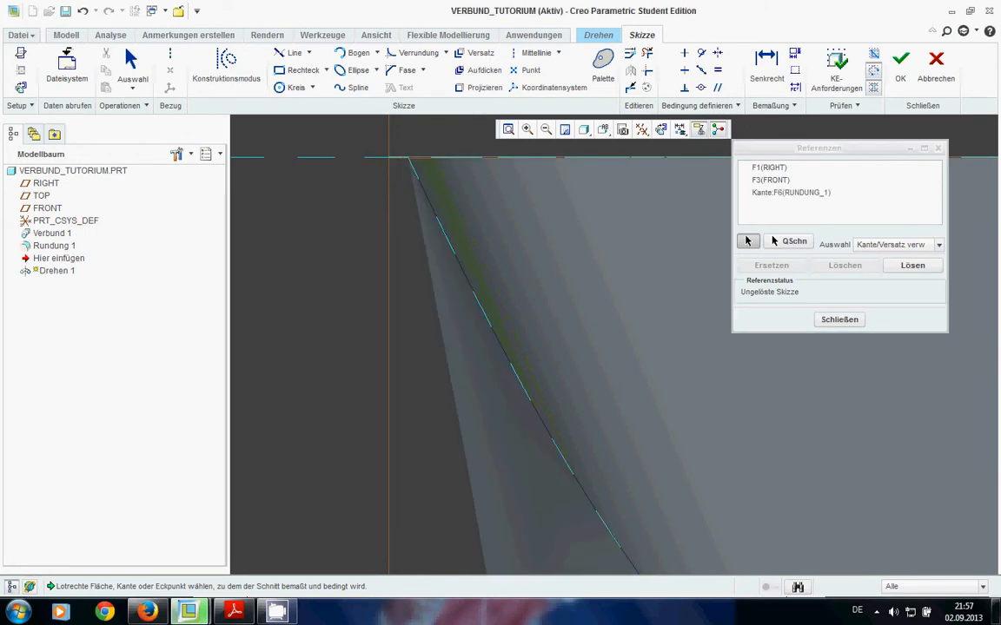
left_click(835, 320)
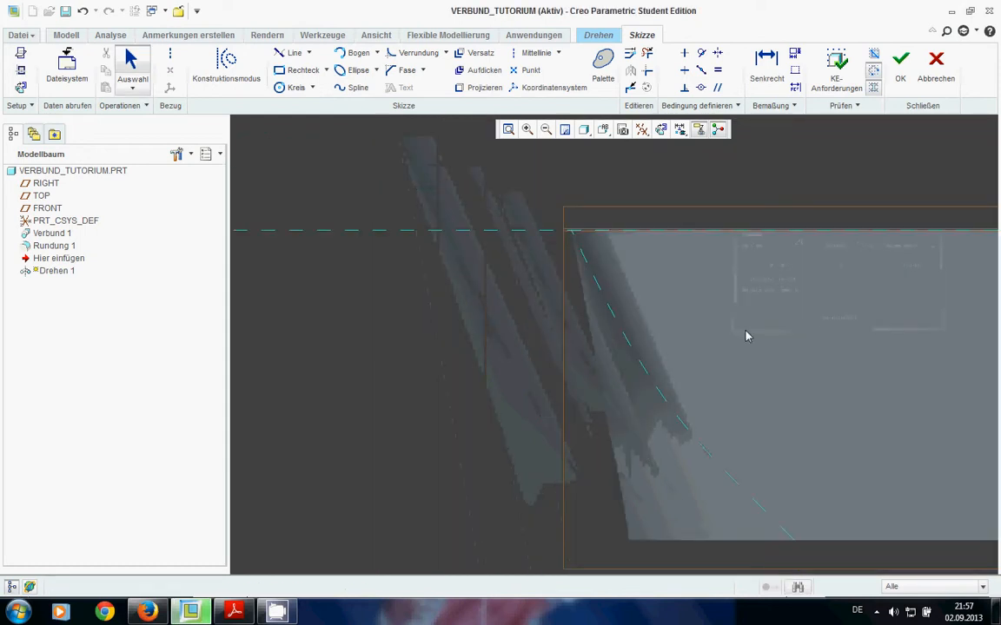
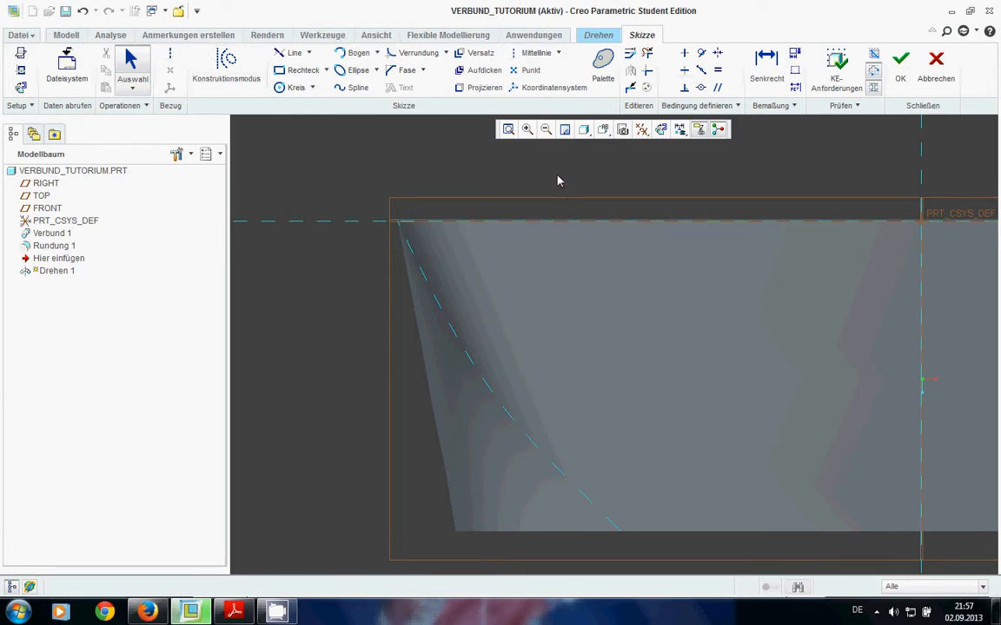
Step: Sketch a vertical centerline through the body between the slanted end and the RIGHT plane and designate it as the axis of revolution
left_click(533, 53)
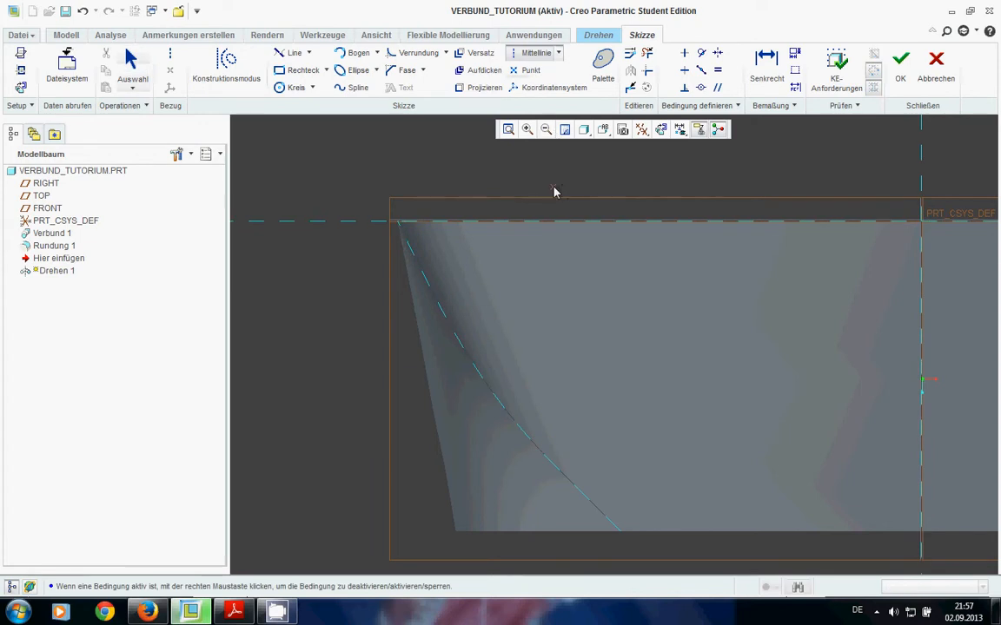
left_click(557, 316)
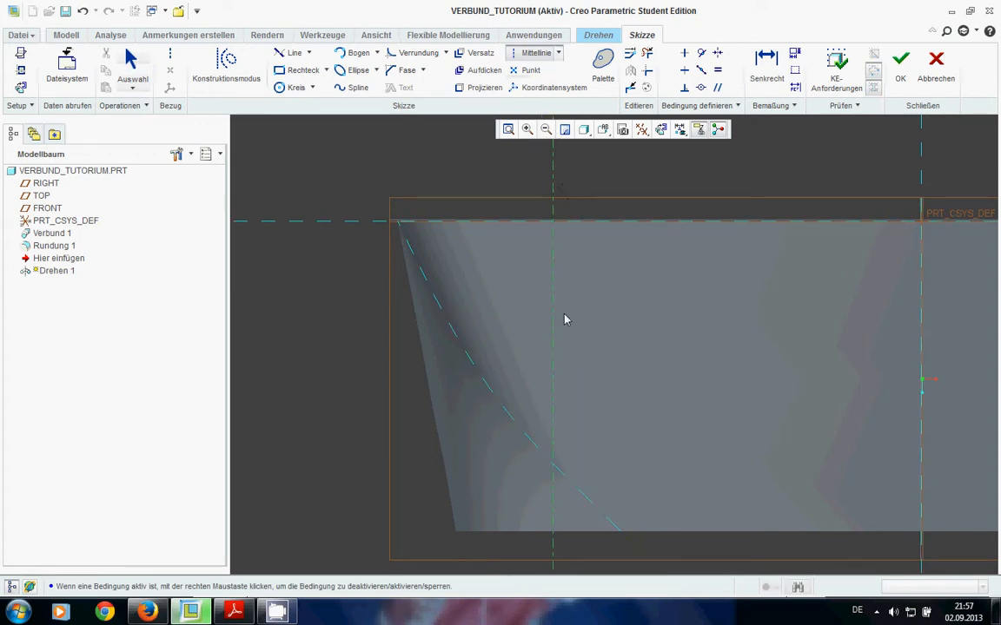
middle_click(621, 326)
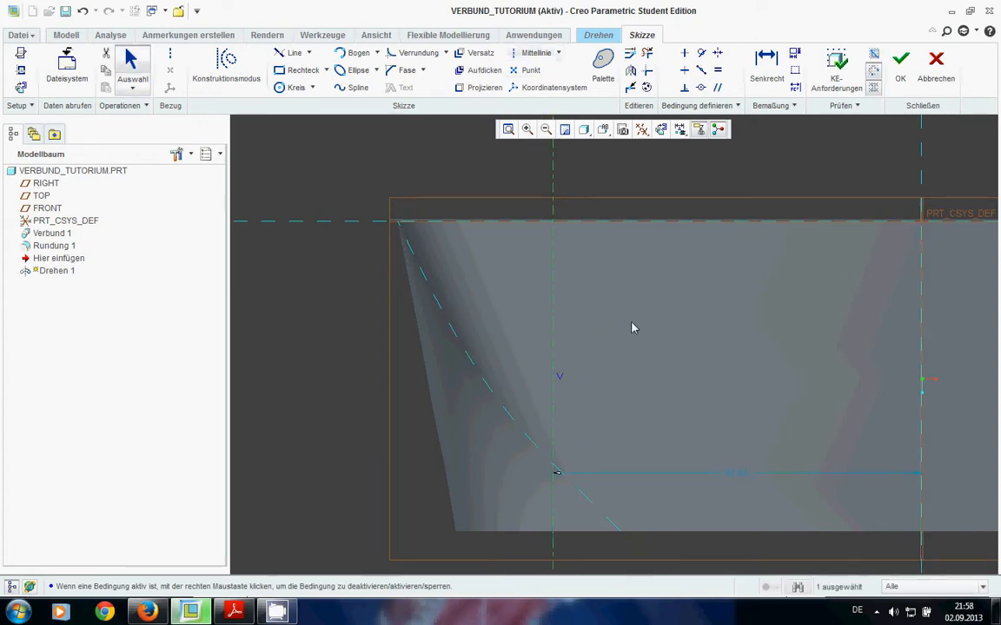
right_click(555, 316)
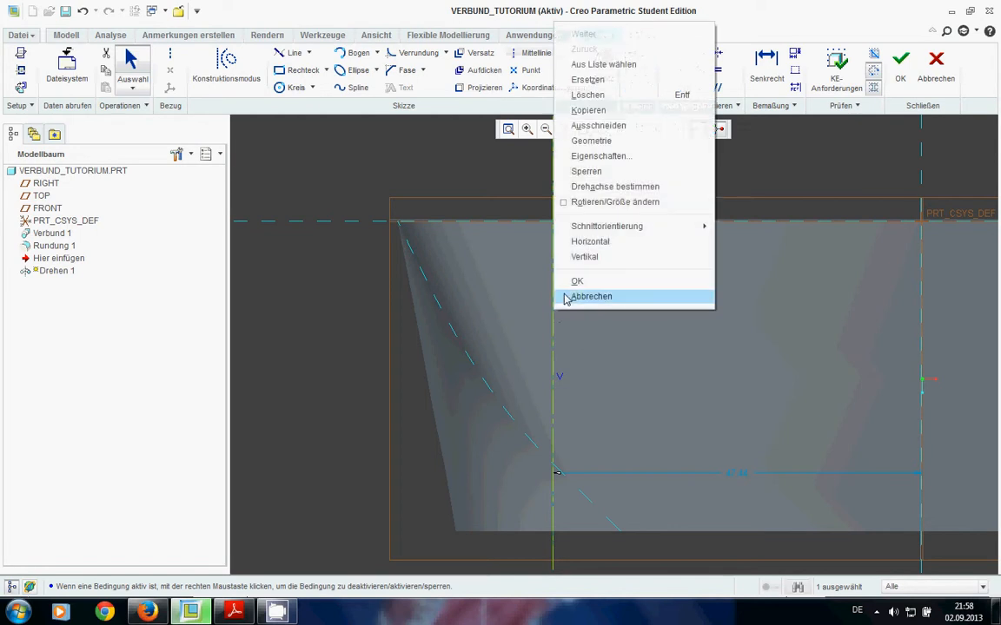
left_click(613, 187)
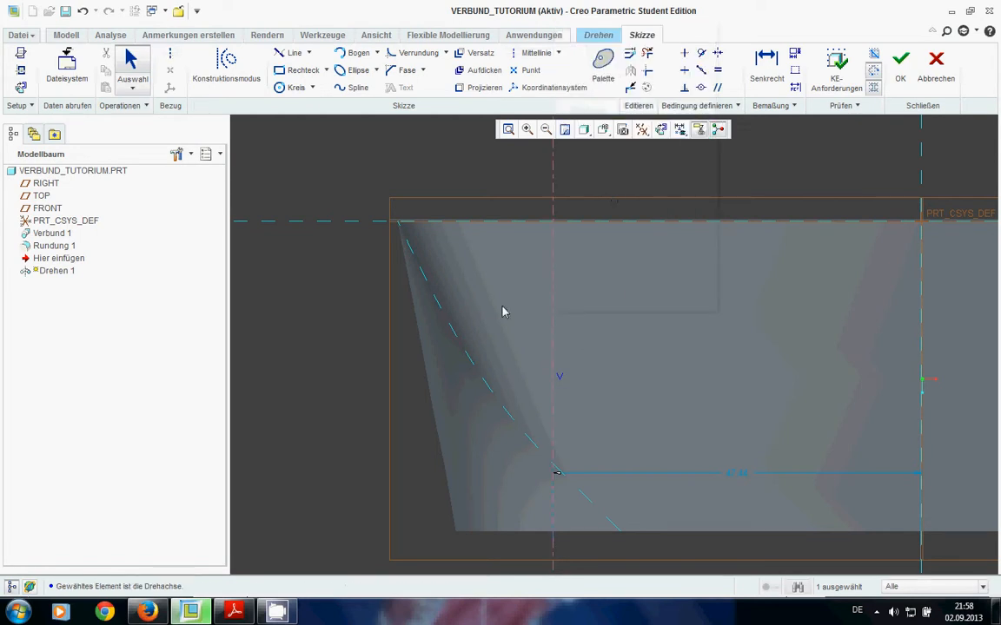
scroll(502, 311, "down", 2)
scroll(500, 359, "down", 1)
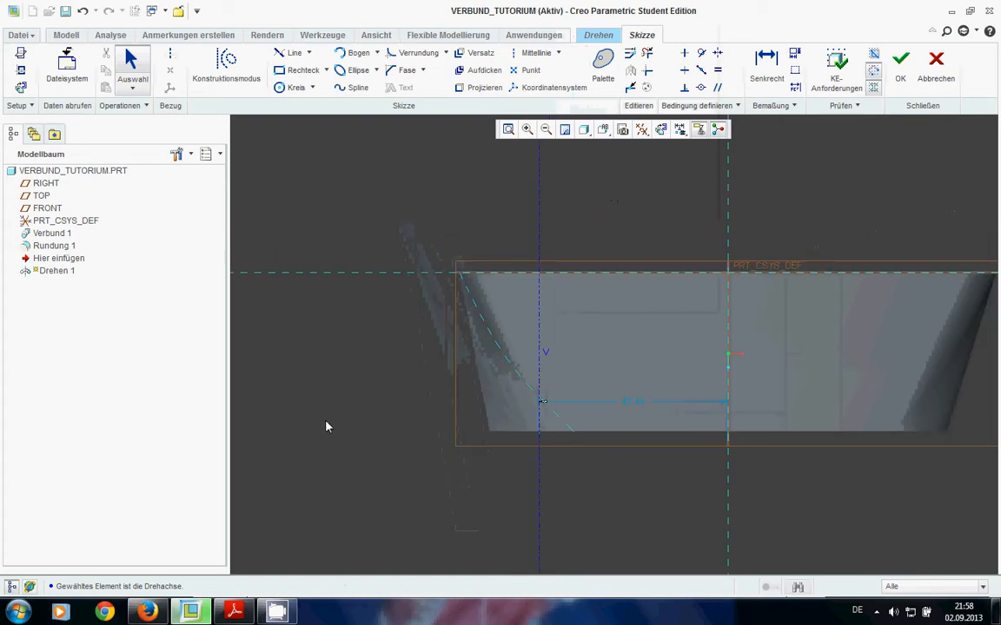
scroll(426, 439, "up", 1)
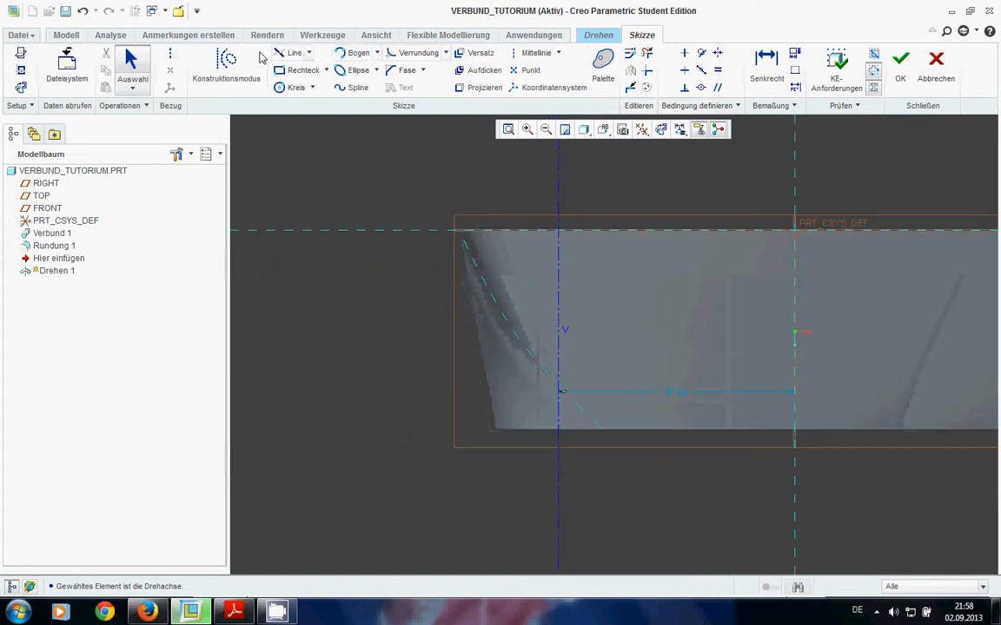
Step: Sketch a slanted line from the body's upper edge, beyond the axis of revolution, down to the lower end of the curved reference
left_click(308, 53)
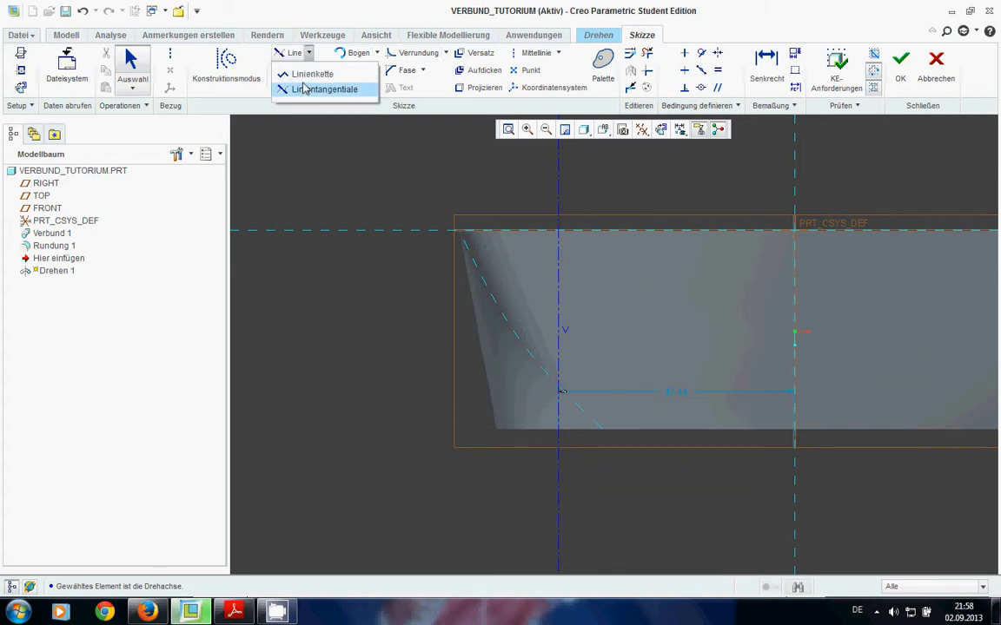
left_click(309, 74)
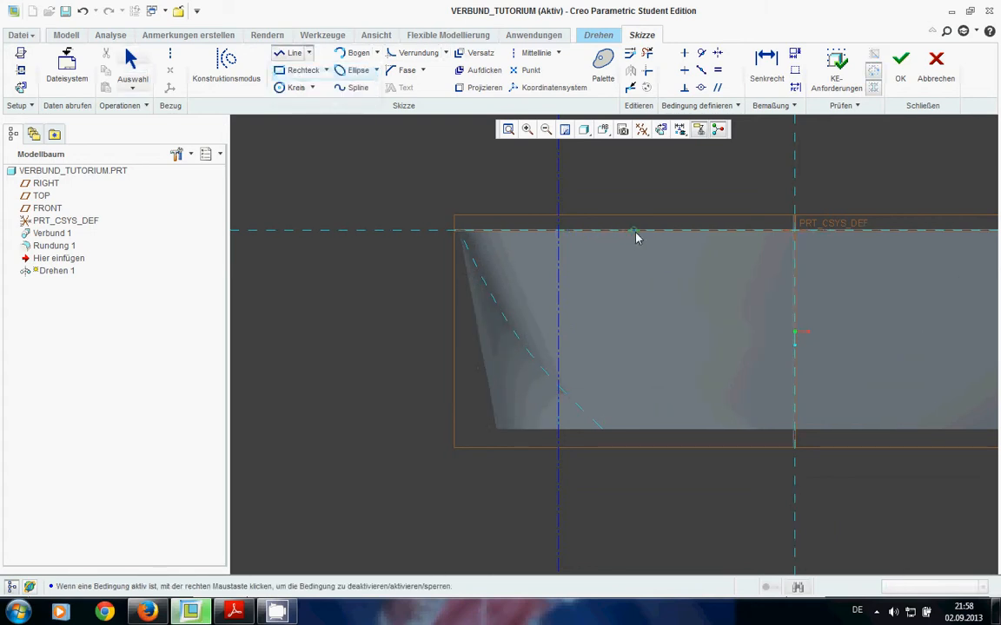
left_click(640, 232)
left_click(600, 432)
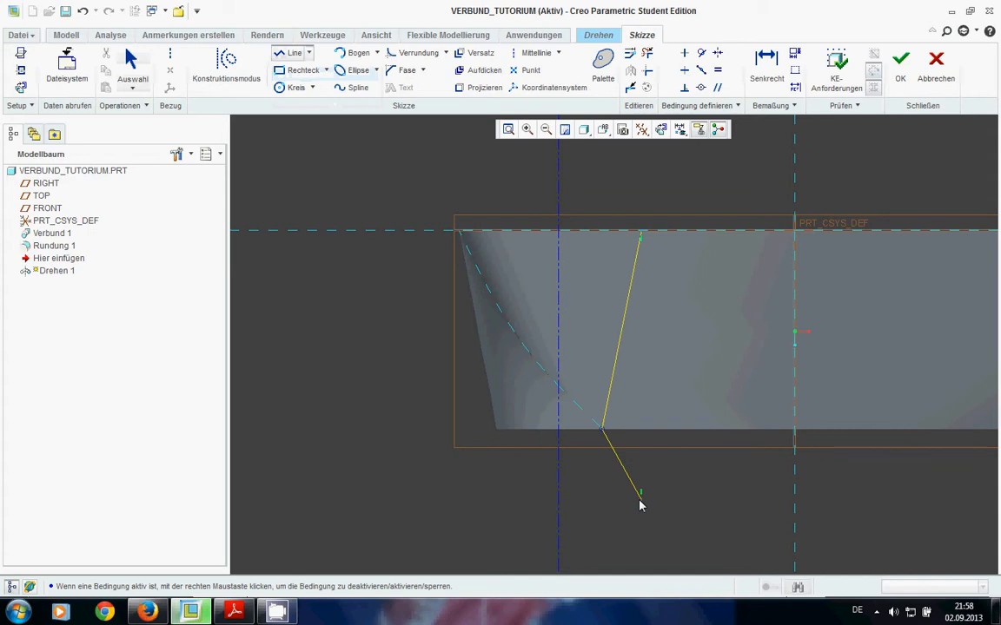
middle_click(639, 498)
middle_click(645, 502)
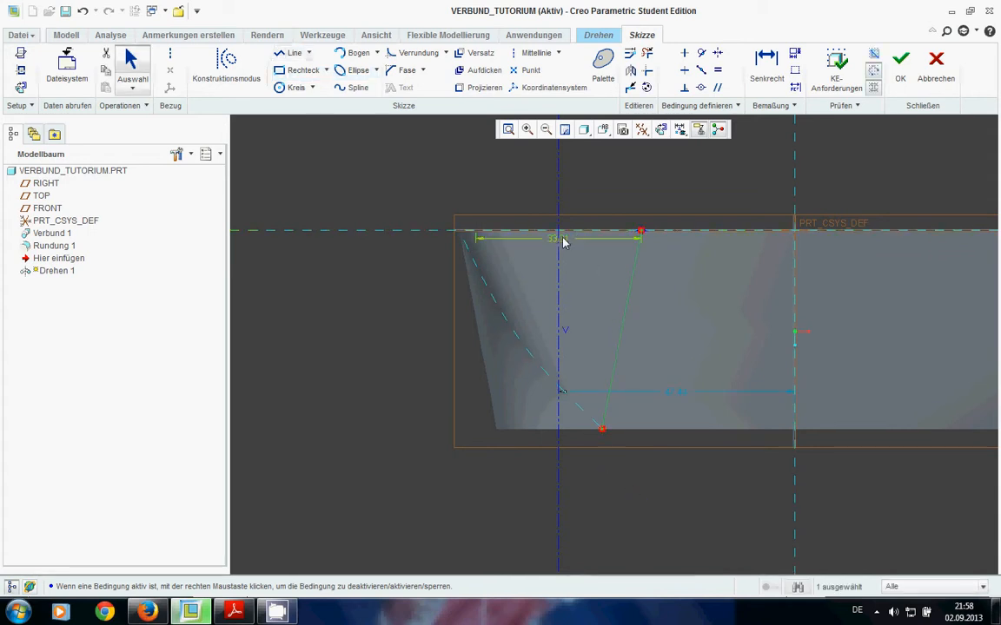
Step: Move the upper diameter dimension above the body and set it to 26
left_click_drag(564, 238, 572, 184)
double_click(572, 184)
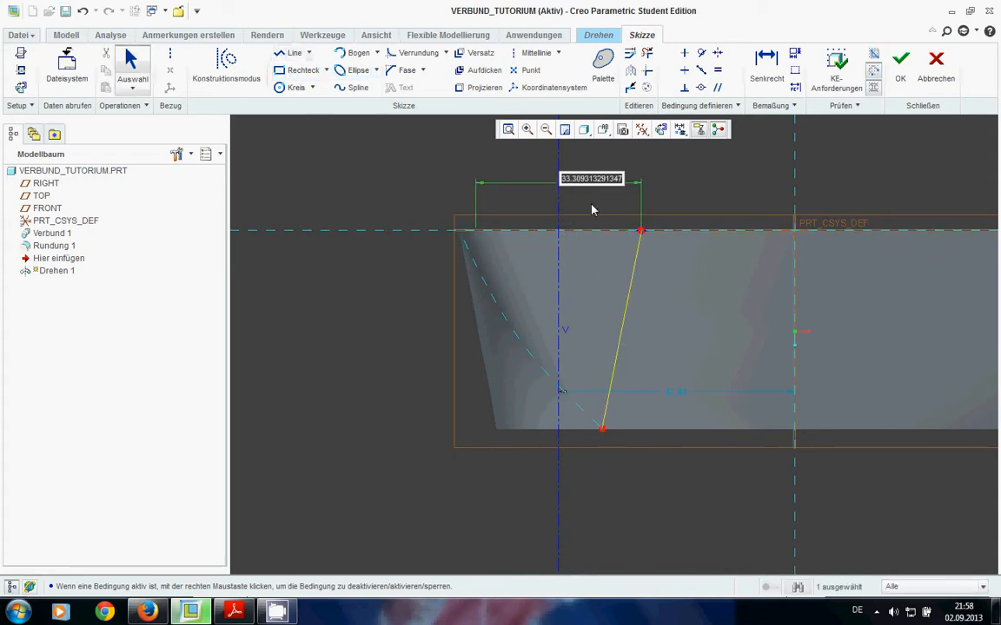
type("26")
key("Return")
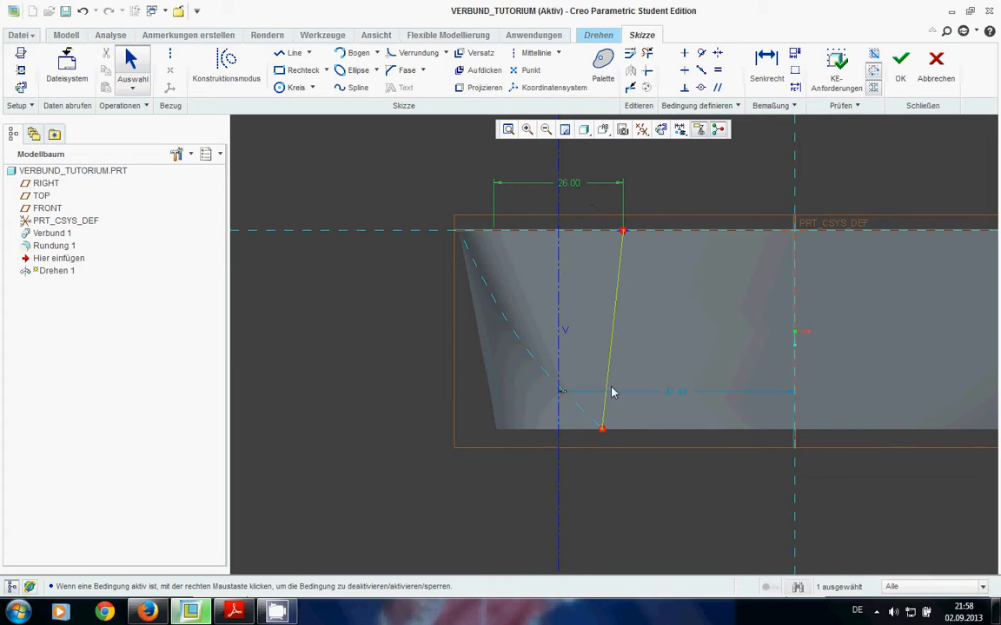
Step: Dimension the diameter at the slanted line's lower endpoint about the axis of revolution and set it to 16
scroll(577, 447, "down", 1)
scroll(631, 422, "up", 2)
scroll(632, 422, "down", 2)
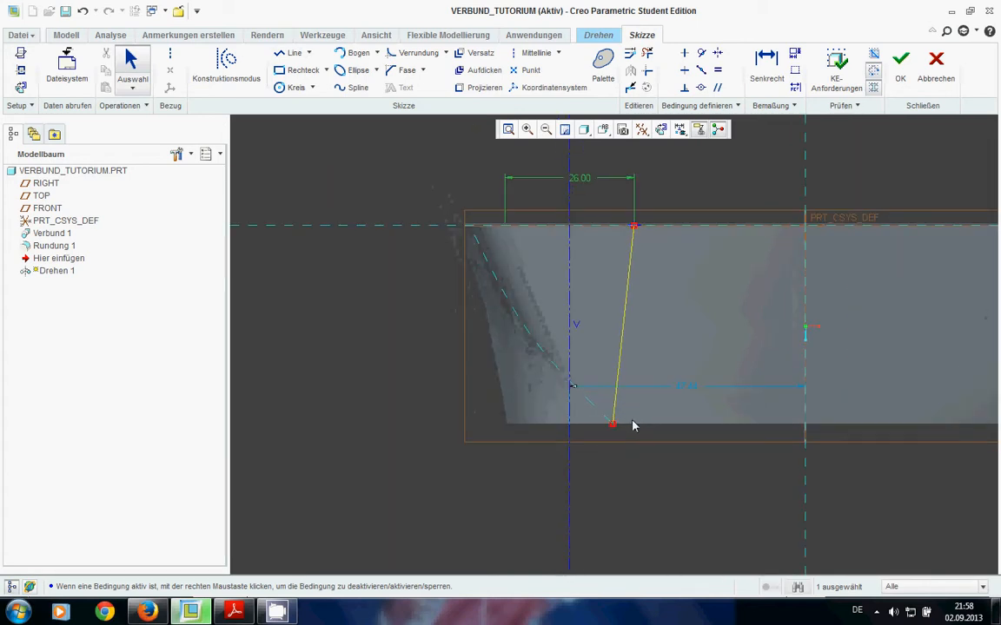
scroll(609, 429, "up", 2)
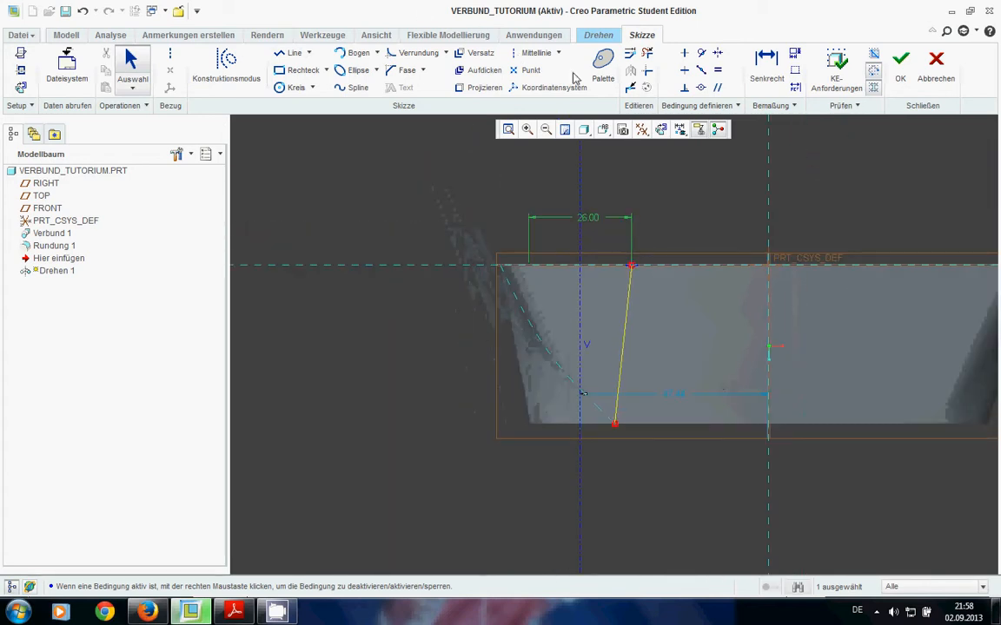
left_click(760, 66)
scroll(610, 482, "down", 2)
scroll(611, 408, "up", 3)
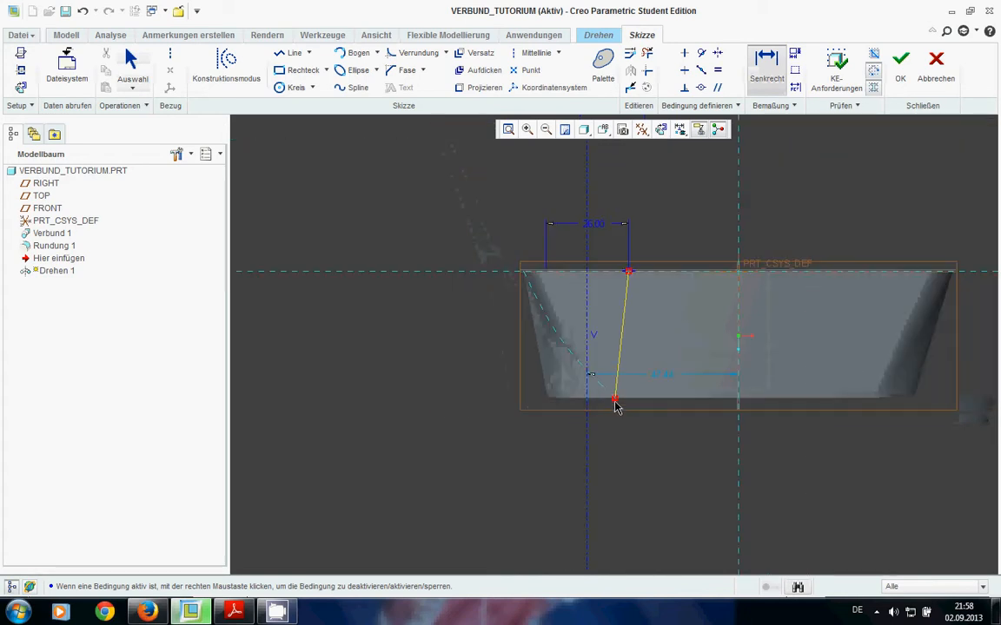
scroll(630, 440, "down", 1)
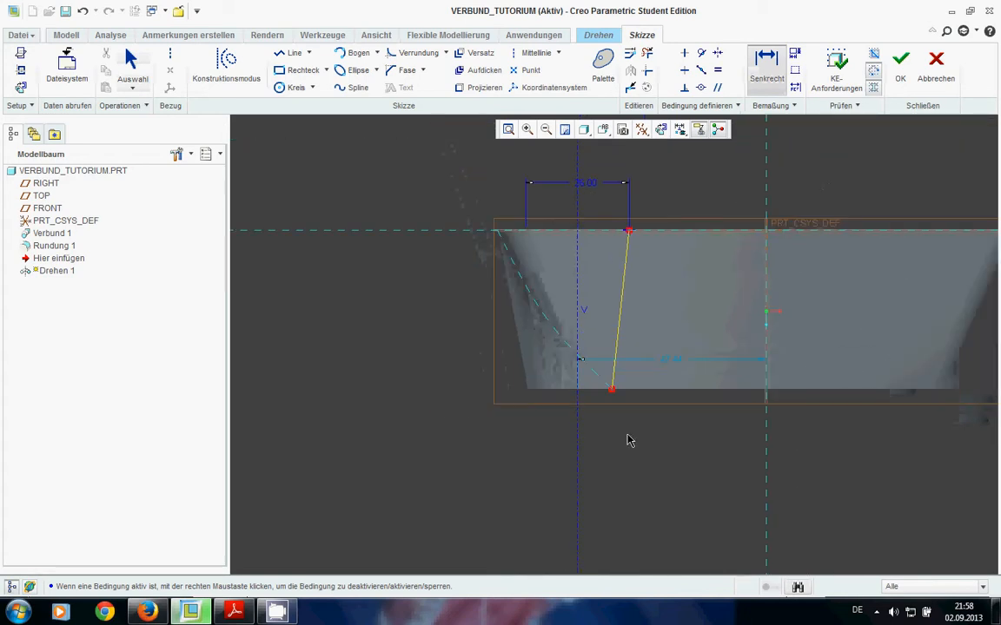
left_click(611, 389)
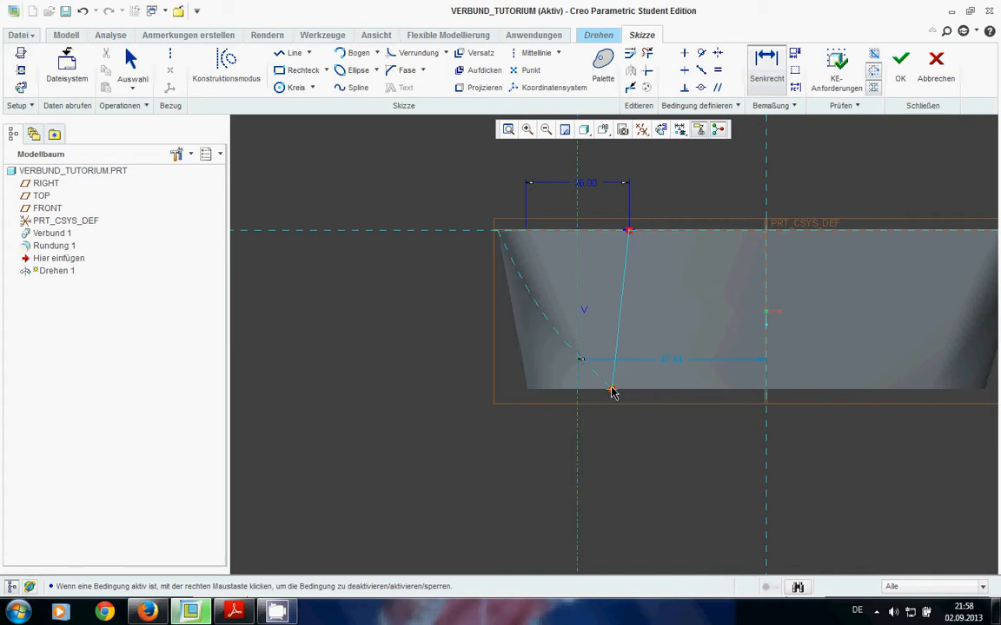
middle_click(558, 437)
scroll(546, 470, "down", 1)
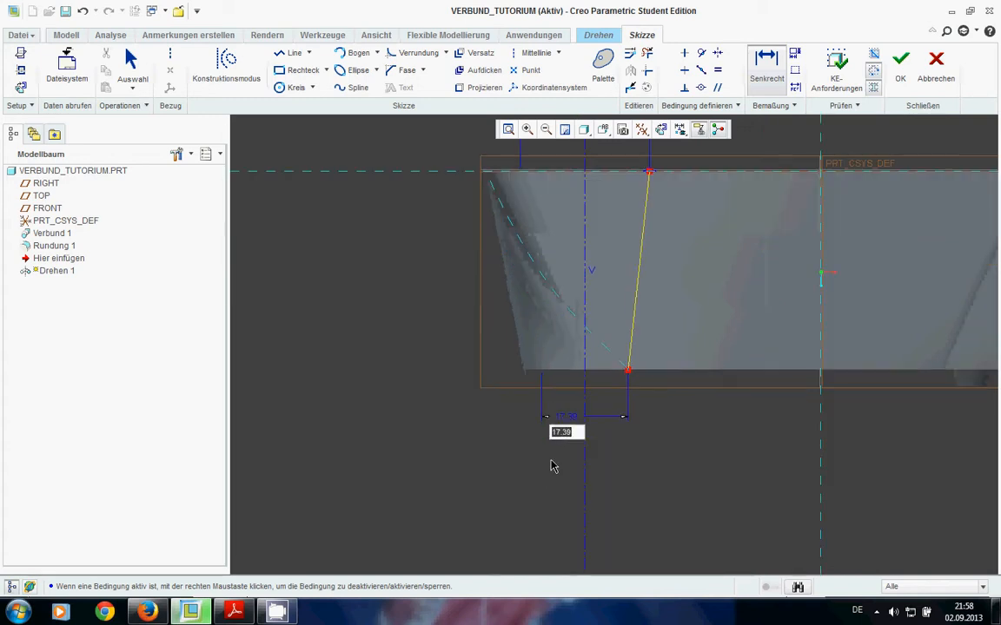
type("1")
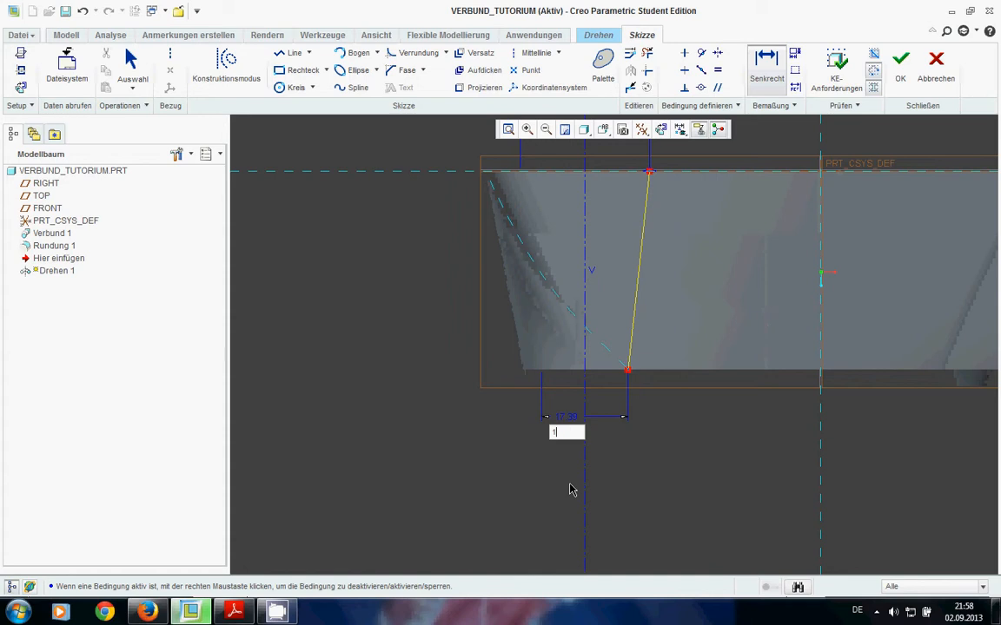
type("6")
key("Return")
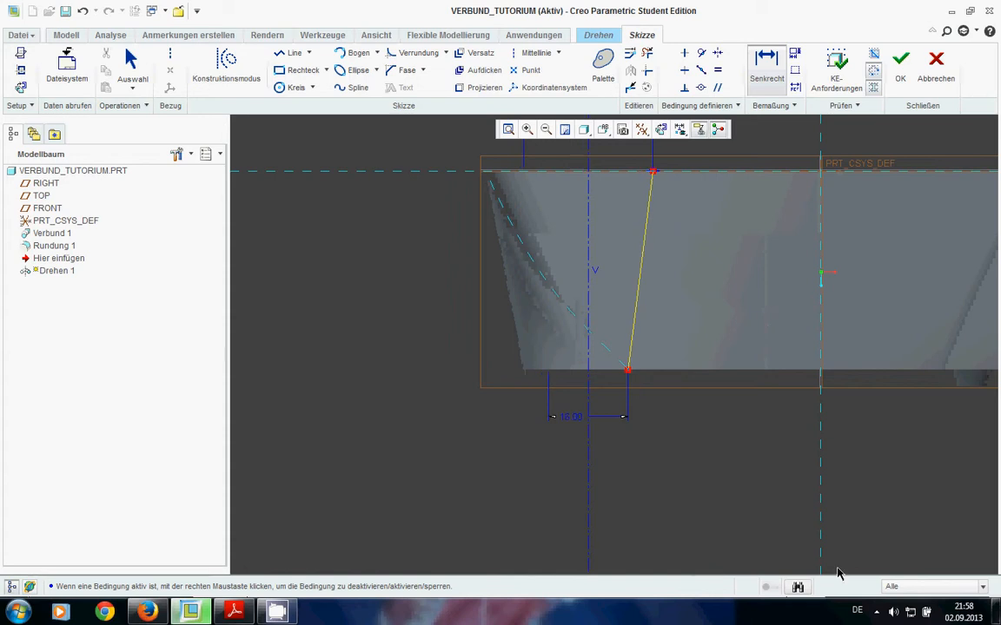
Step: Switch to Adobe Reader to check the hole axis position in the drawing, and return to Creo Parametric
scroll(705, 453, "up", 2)
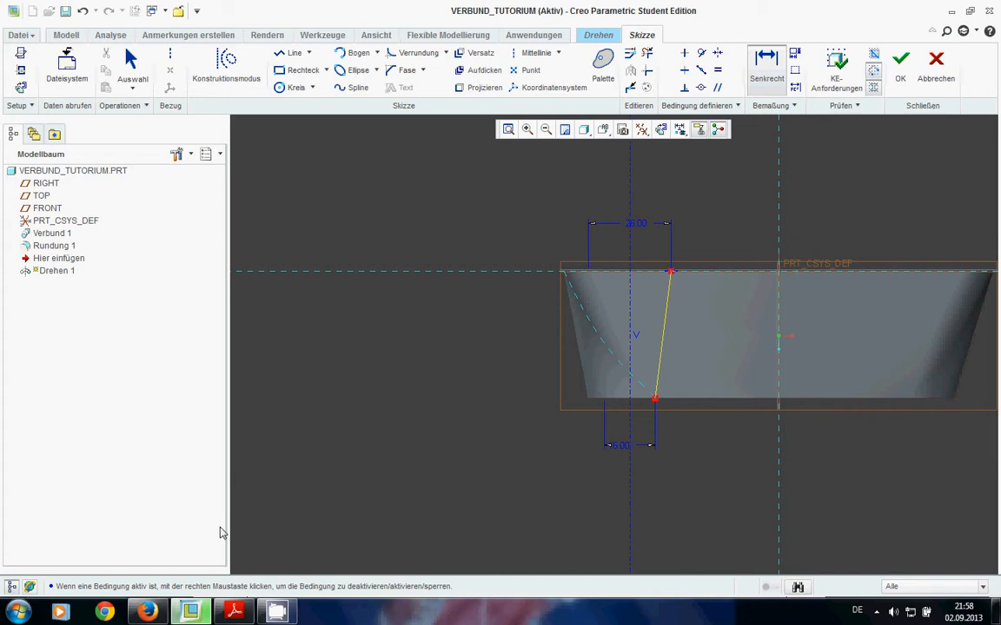
mouse_move(193, 613)
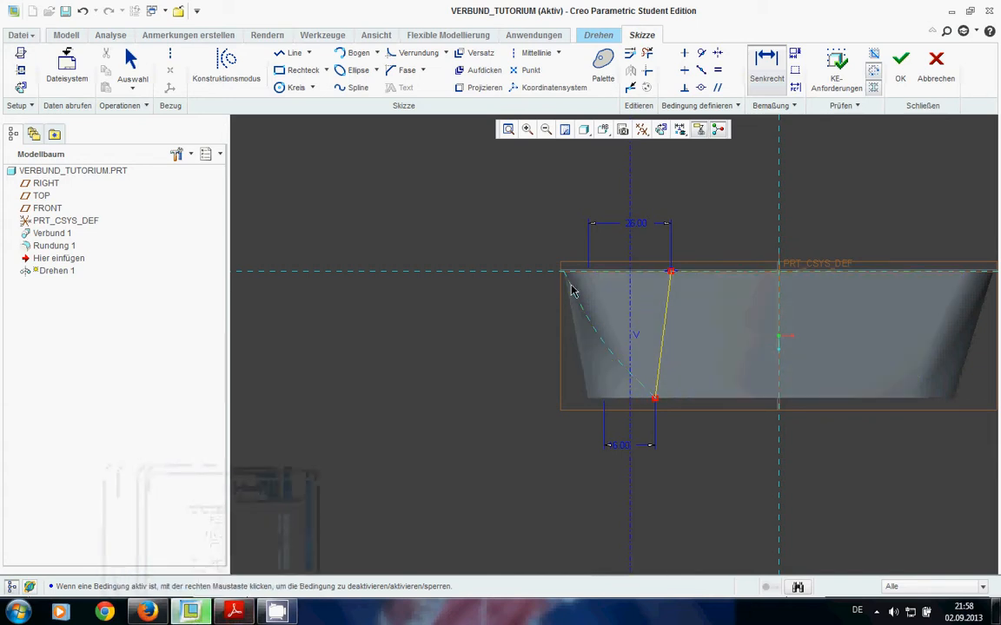
left_click(235, 611)
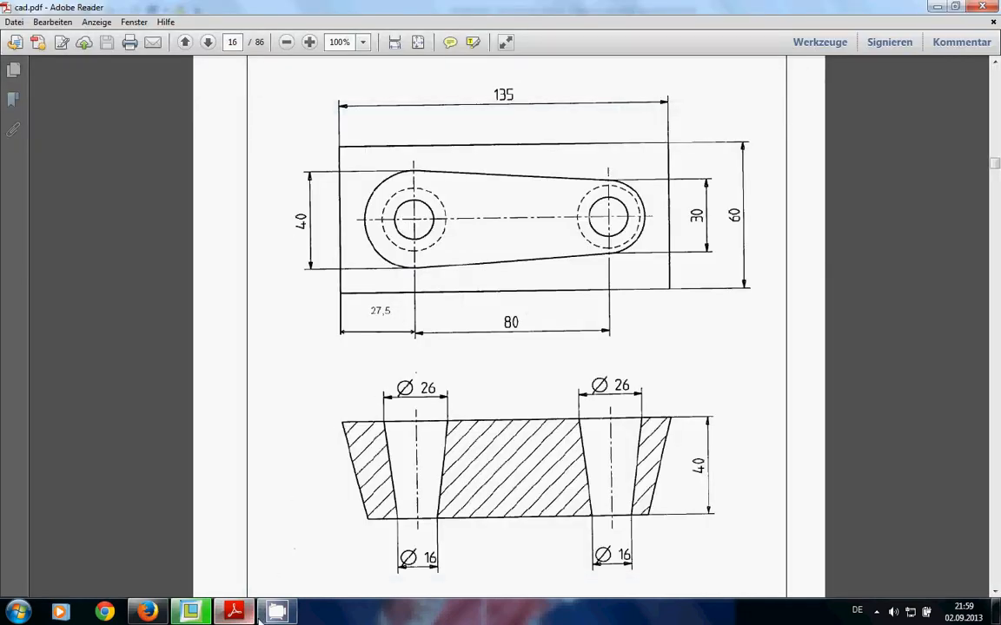
mouse_move(238, 615)
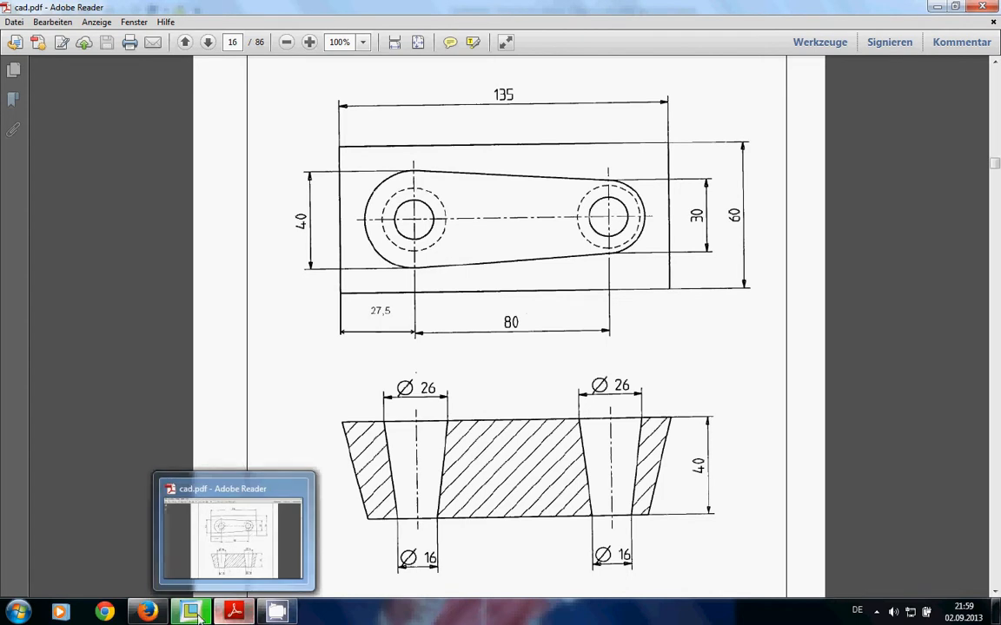
left_click(238, 615)
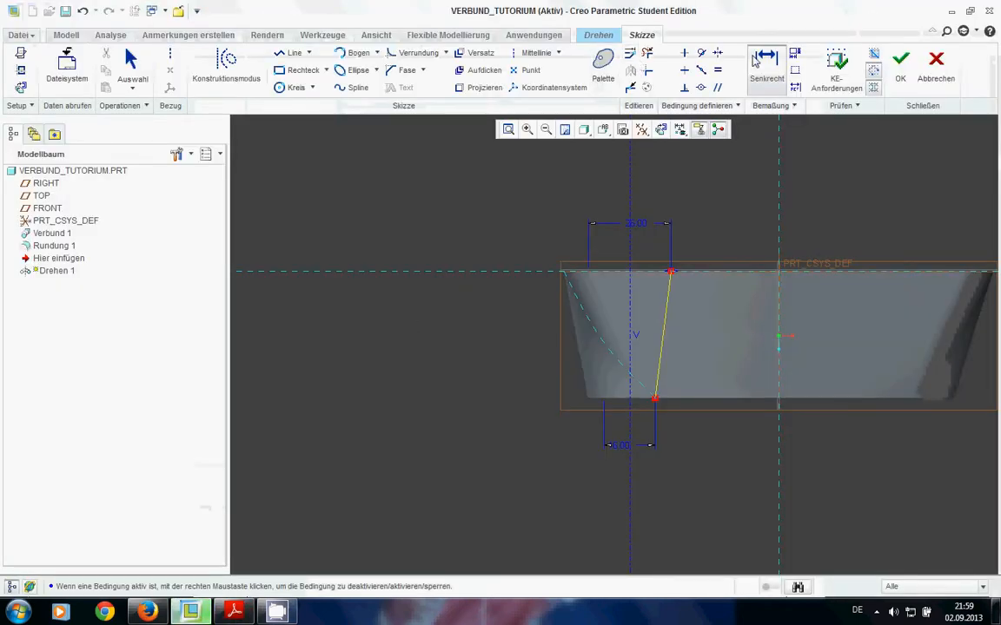
Step: Place a sketch point at the body's upper corner, where the curved reference meets the upper edge
scroll(565, 276, "down", 4)
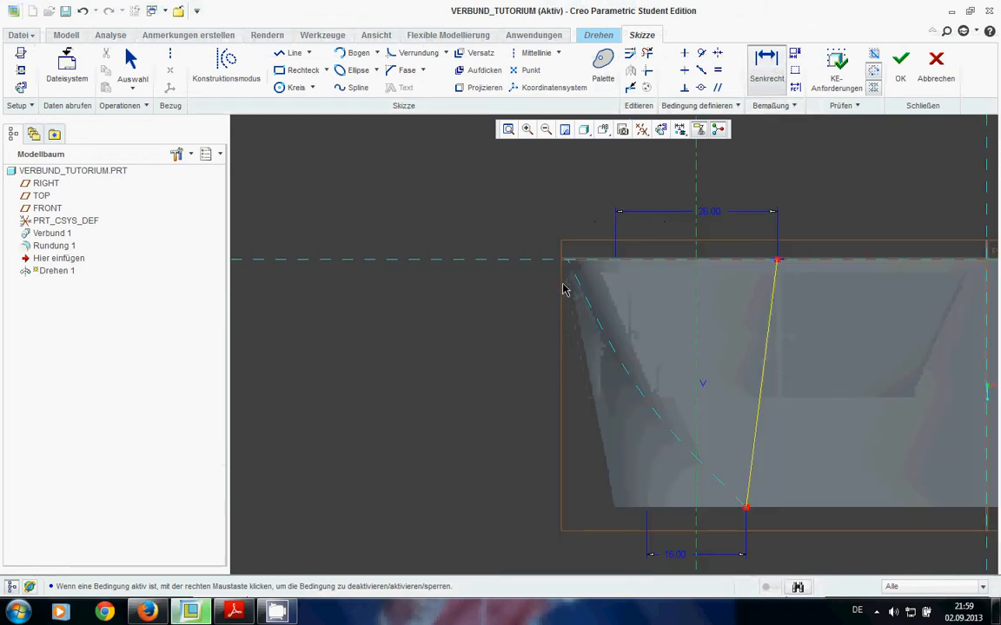
scroll(574, 260, "down", 3)
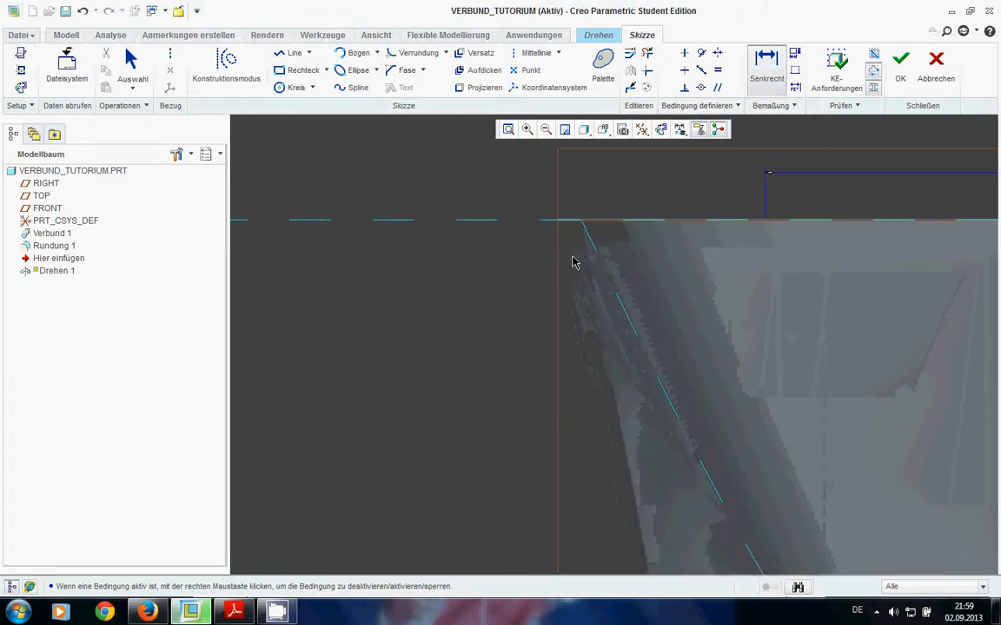
left_click(526, 70)
left_click(592, 155)
scroll(576, 260, "up", 3)
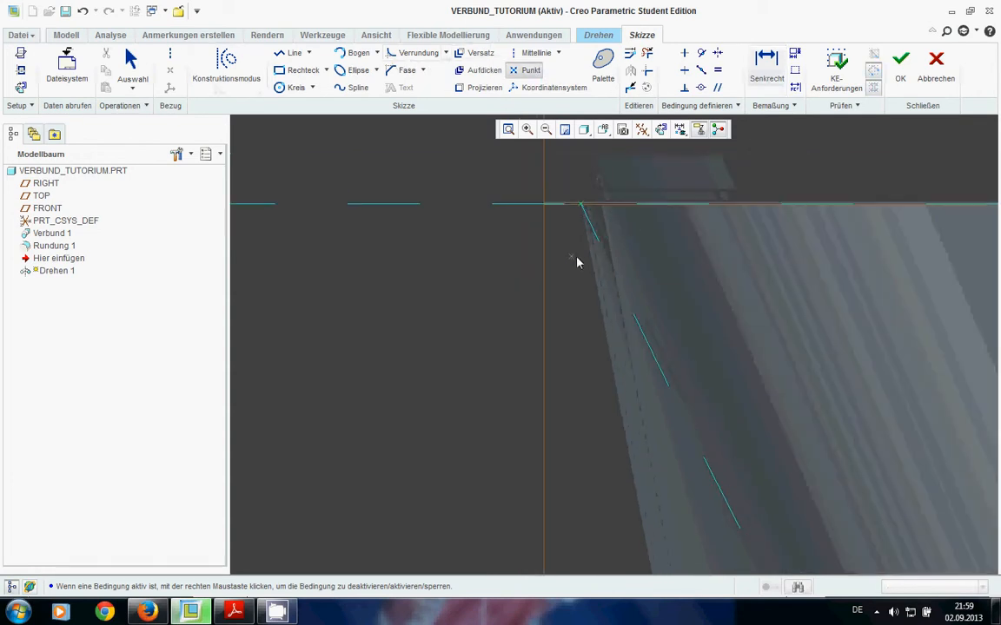
middle_click(659, 174)
Step: Try to dimension the horizontal distance between the axis of revolution and the upper corner point
left_click(767, 69)
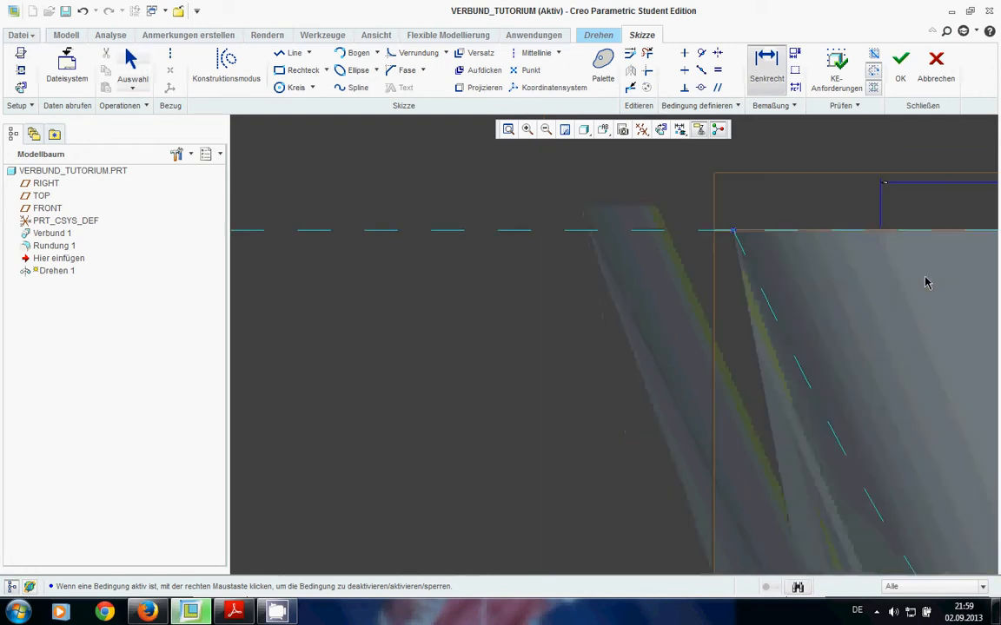
middle_click_drag(953, 338, 539, 412, "shift")
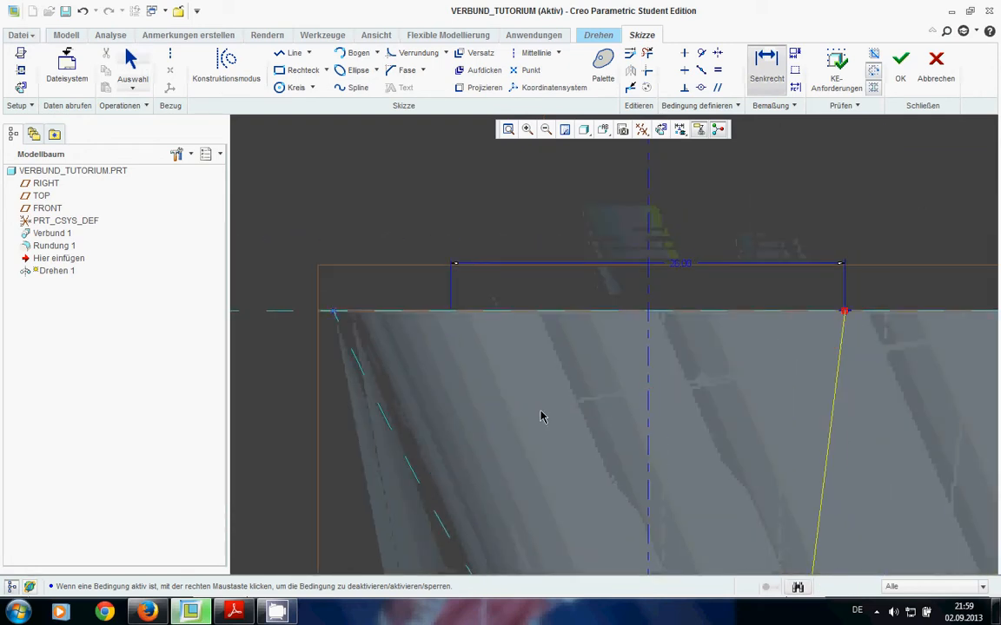
scroll(539, 412, "up", 1)
left_click(629, 314)
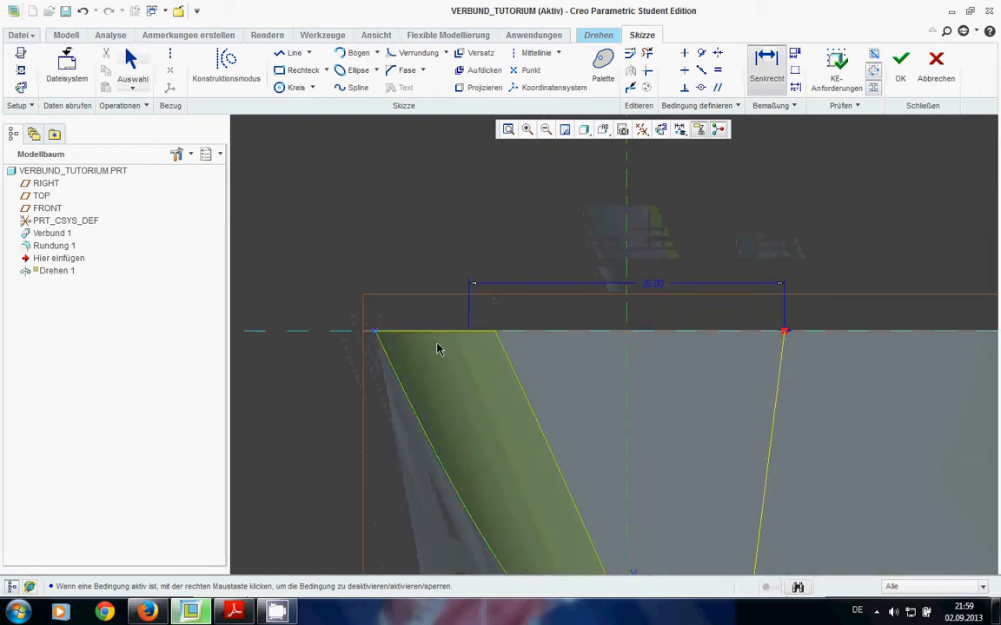
left_click(376, 332)
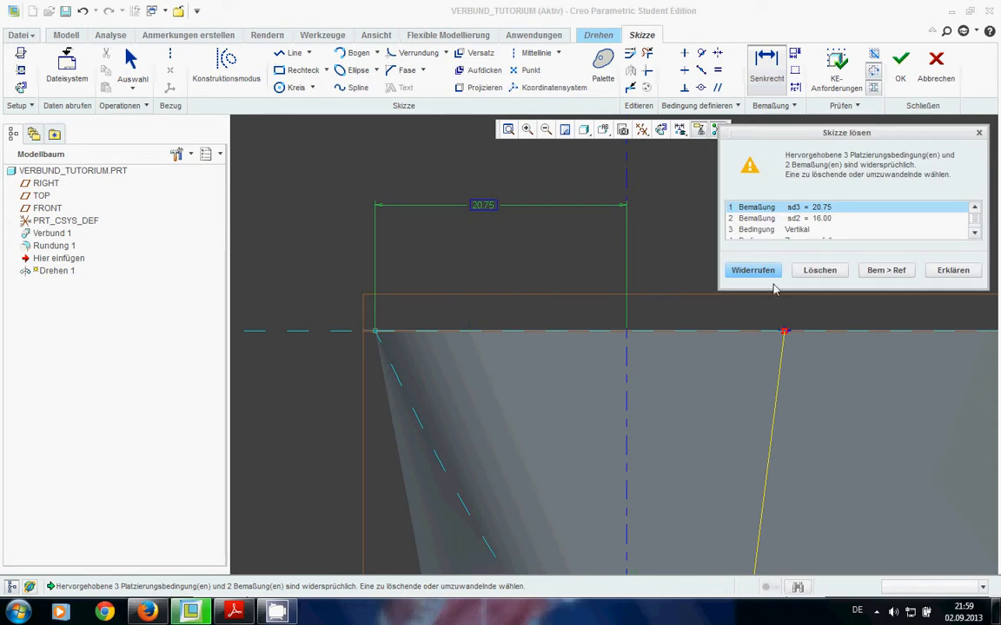
Step: Review the conflicting dimensions and constraints and delete the coincidence constraint tying the corner point to the curved reference
left_click(821, 219)
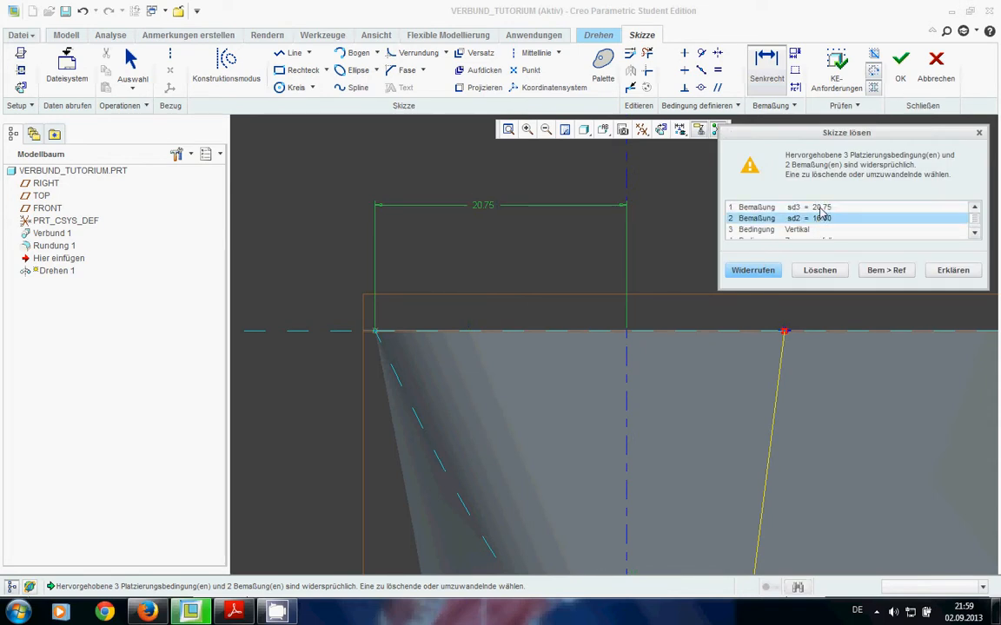
left_click(821, 209)
left_click(796, 230)
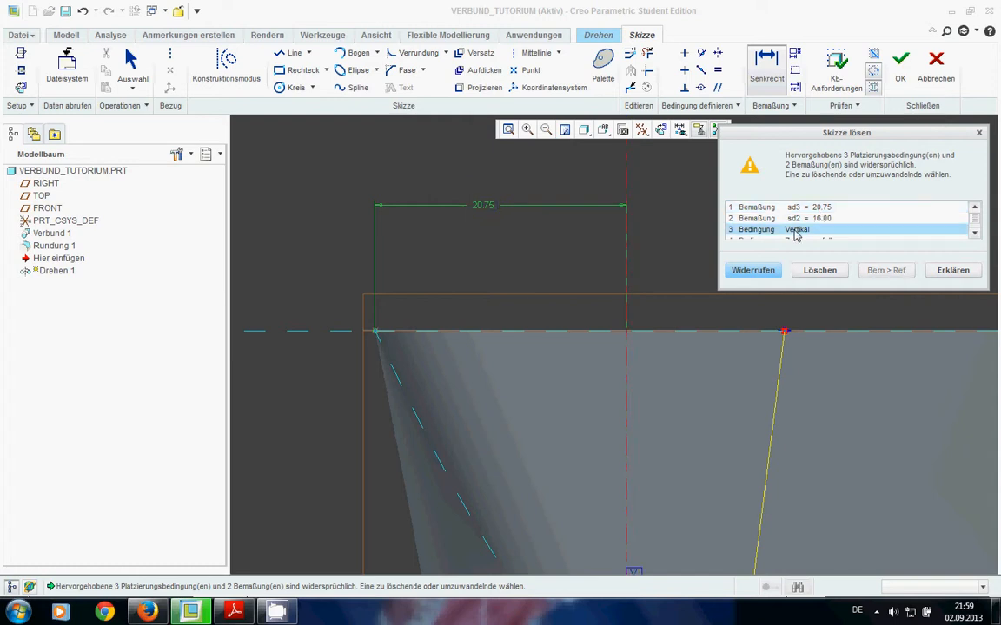
scroll(797, 234, "down", 1)
left_click(804, 219)
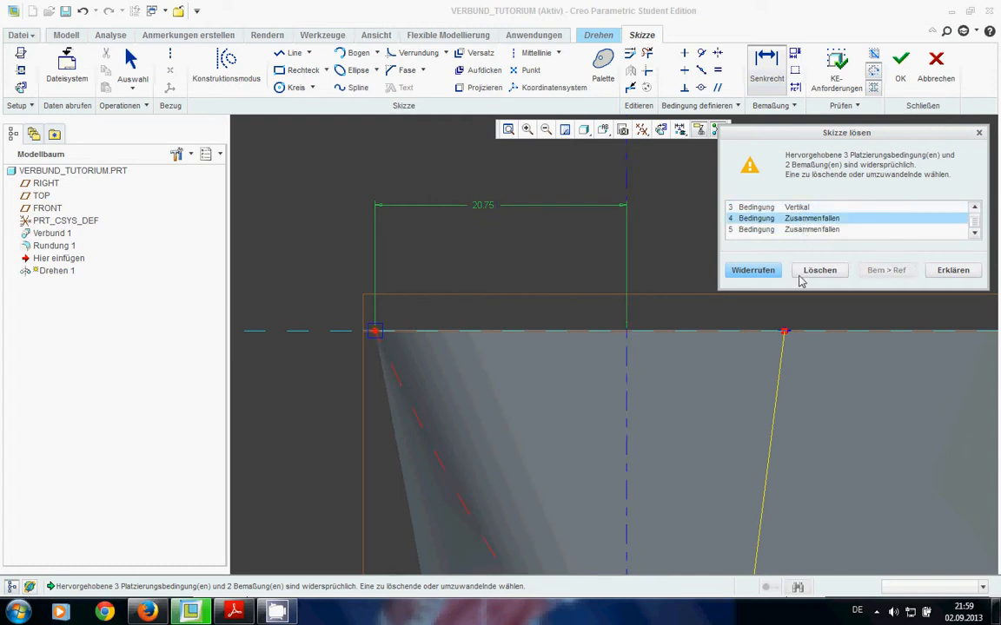
scroll(784, 330, "down", 2)
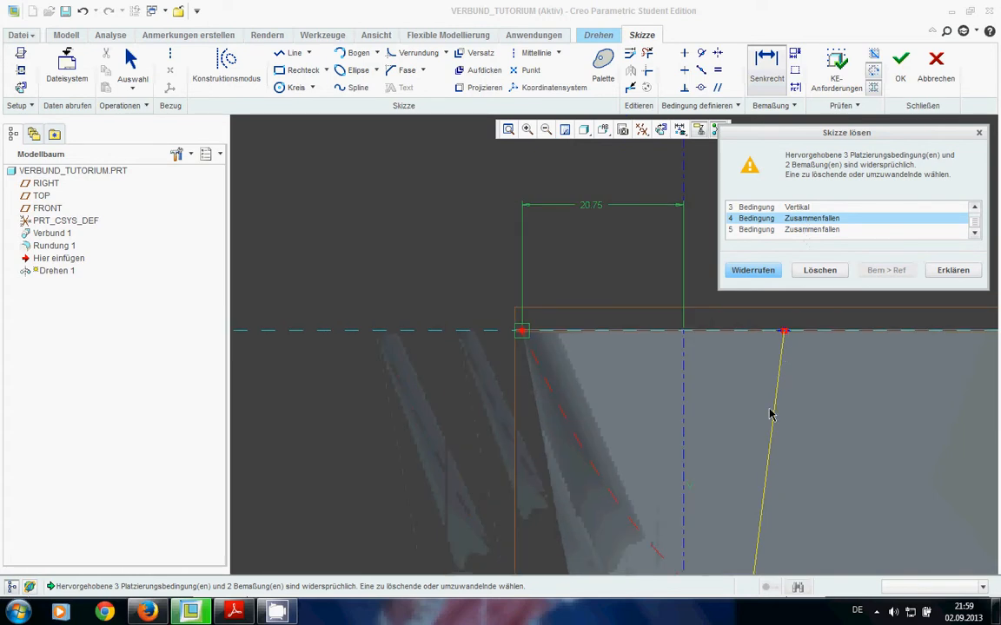
left_click(816, 270)
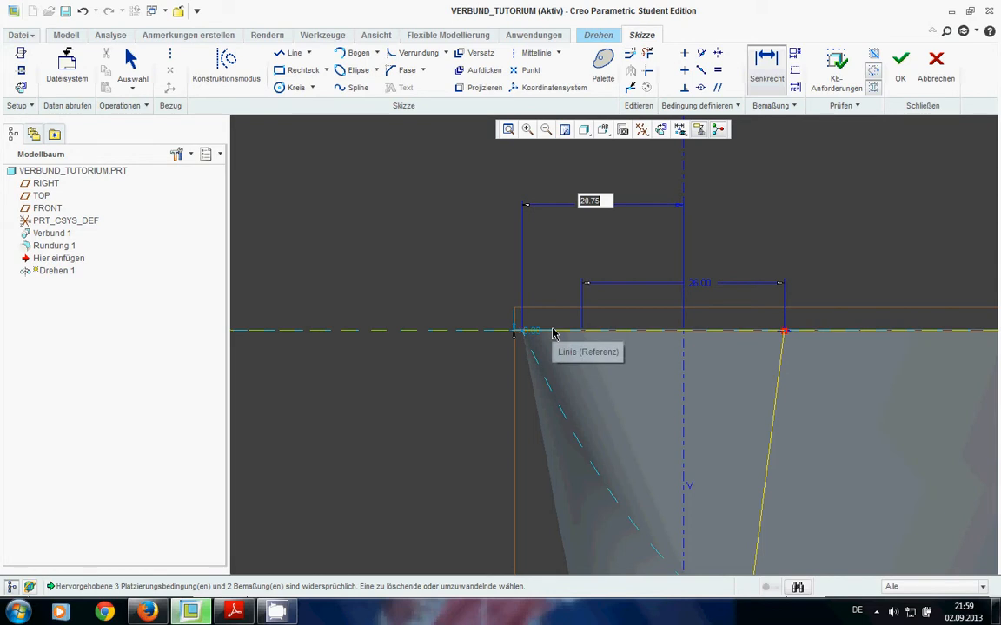
Step: Set the distance between the sketch point and the axis of revolution to 27.5
type("27.2")
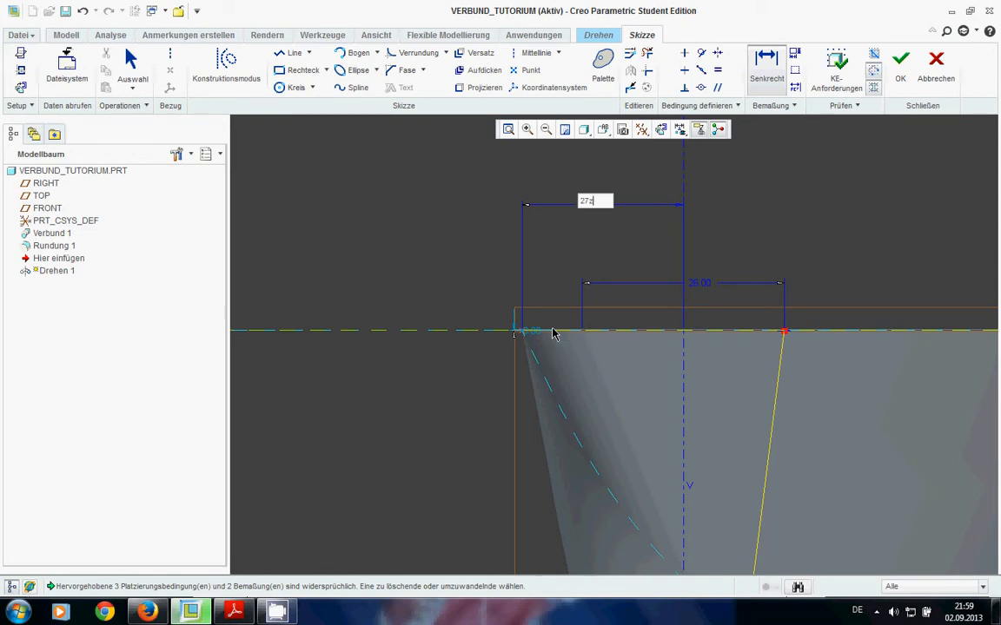
key("BackSpace")
type(".5")
key("Return")
Step: Undo the 27.5 distance dimension and the removal of the sketch point's coincidence constraint
scroll(489, 356, "down", 1)
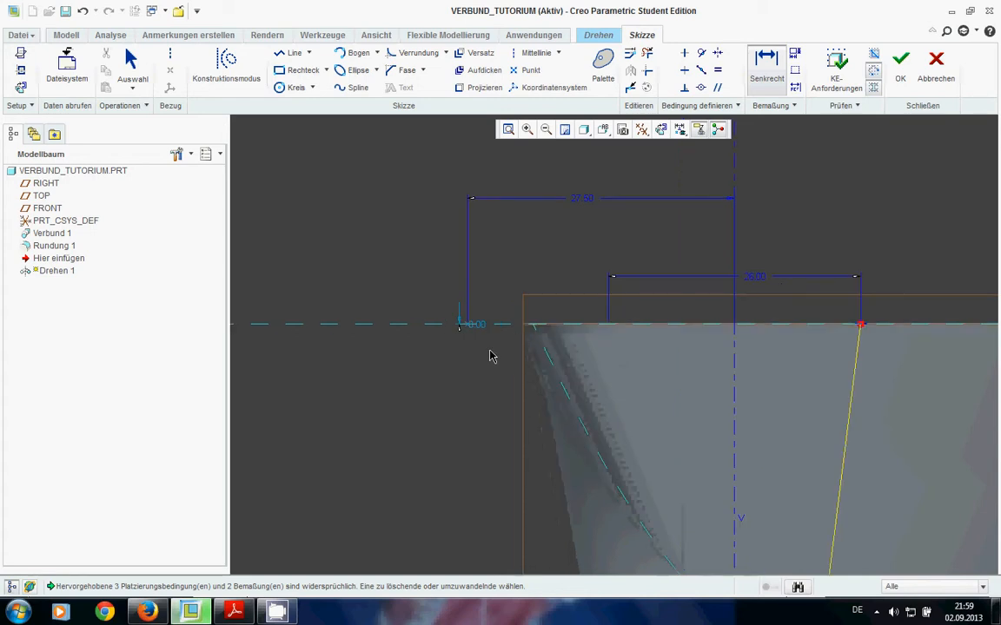
left_click(83, 12)
left_click(82, 11)
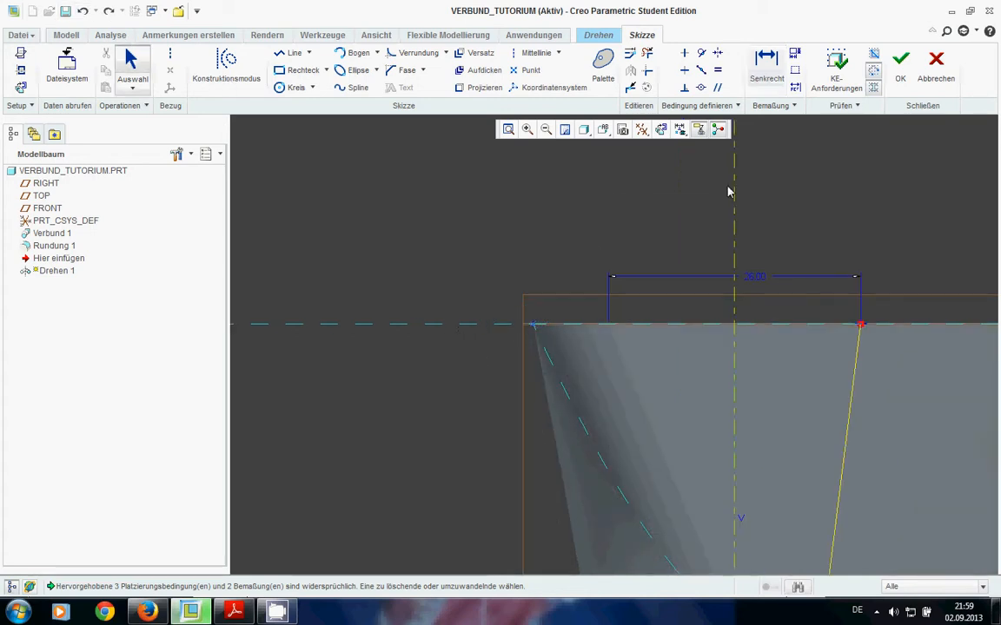
scroll(773, 400, "up", 5)
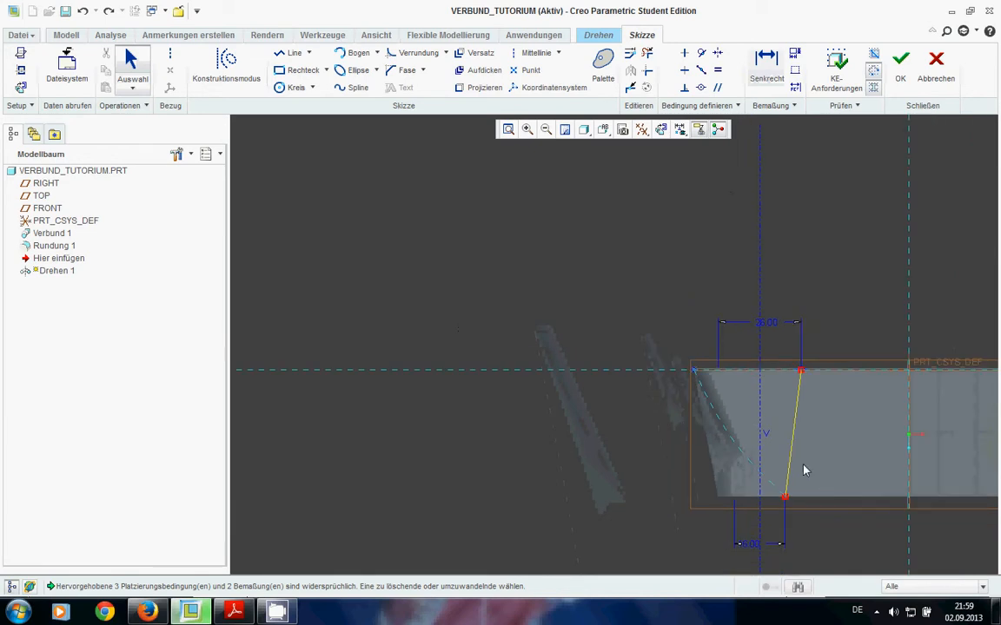
Step: Shift the axis of revolution slightly toward the slanted line and dimension its horizontal distance from the part's upper corner point
left_click_drag(760, 400, 769, 398)
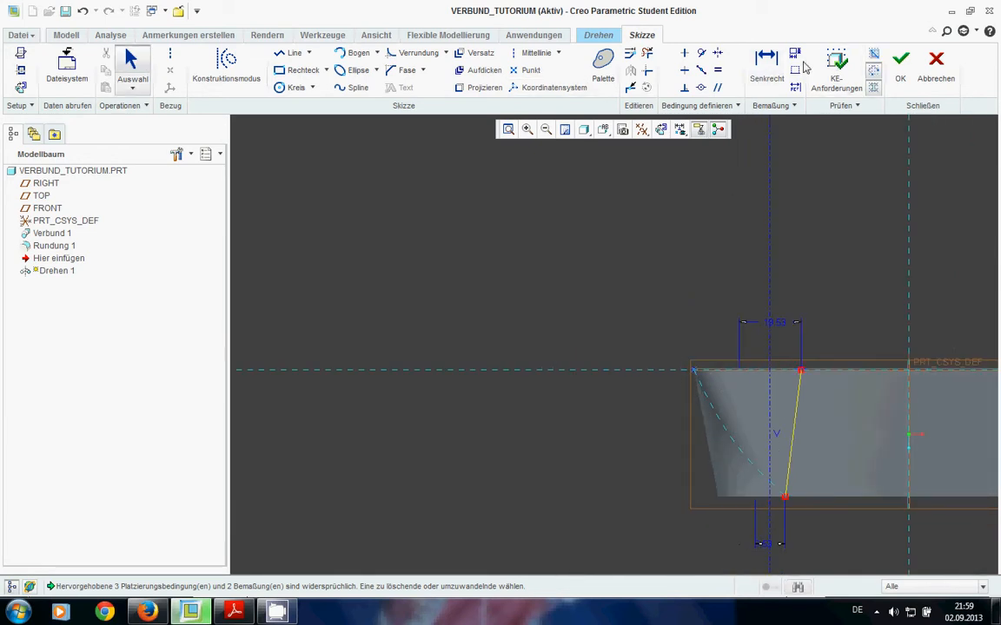
left_click(766, 66)
left_click(772, 295)
scroll(694, 380, "down", 1)
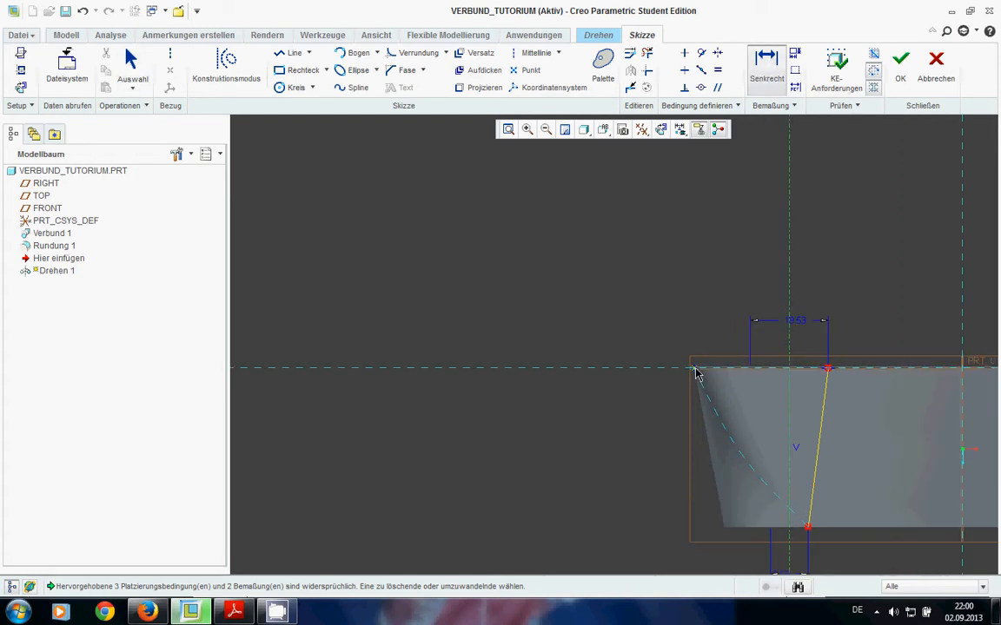
left_click(694, 369)
middle_click(720, 289)
scroll(784, 211, "down", 1)
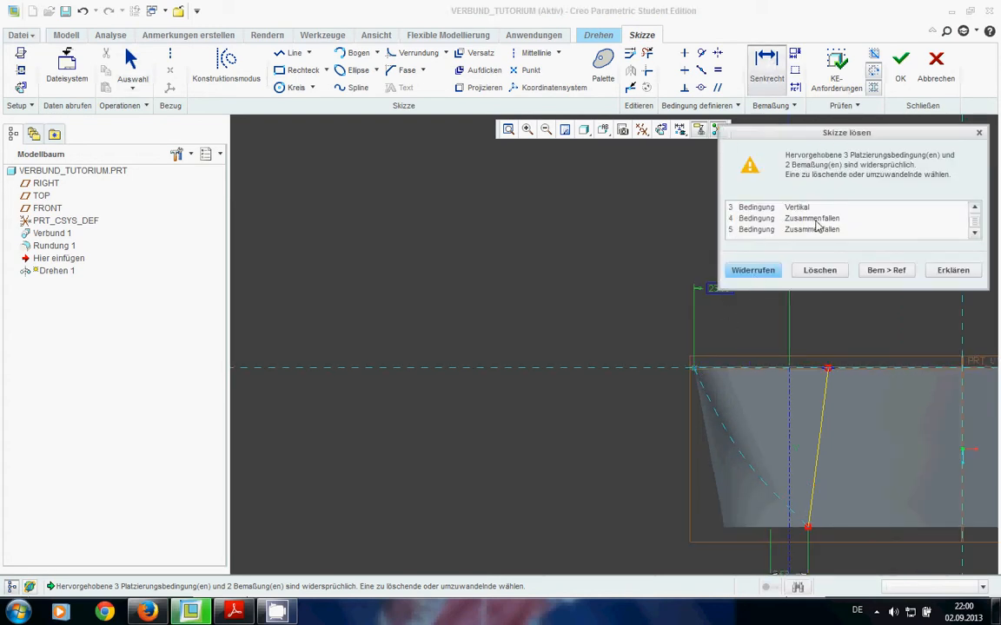
Step: Delete the coincidence constraint between the slanted line's lower endpoint and the curved reference, and set the corner-to-axis distance to 27.5
left_click(819, 219)
left_click(822, 230)
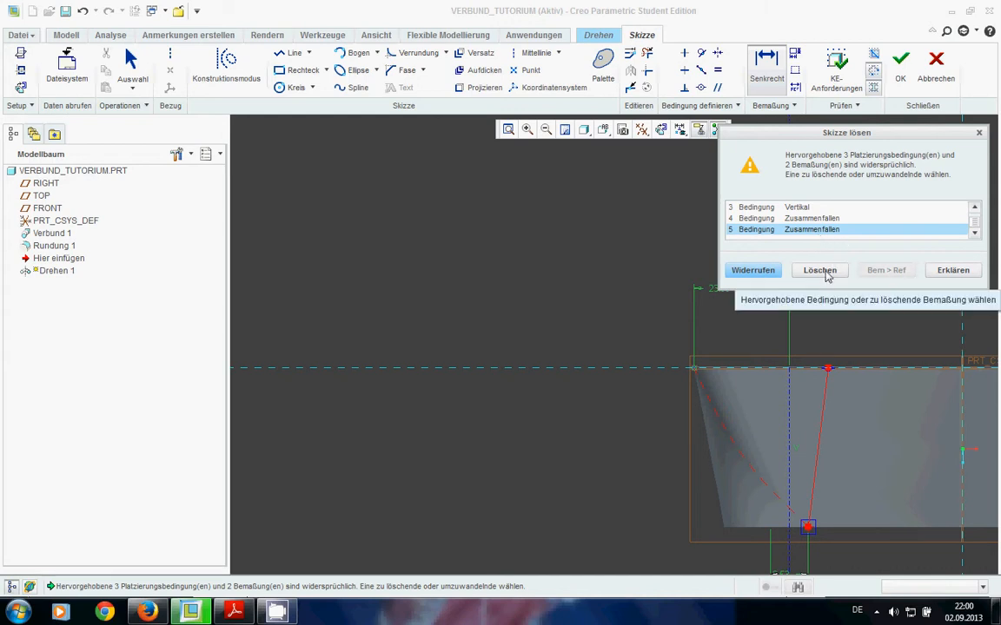
left_click(827, 274)
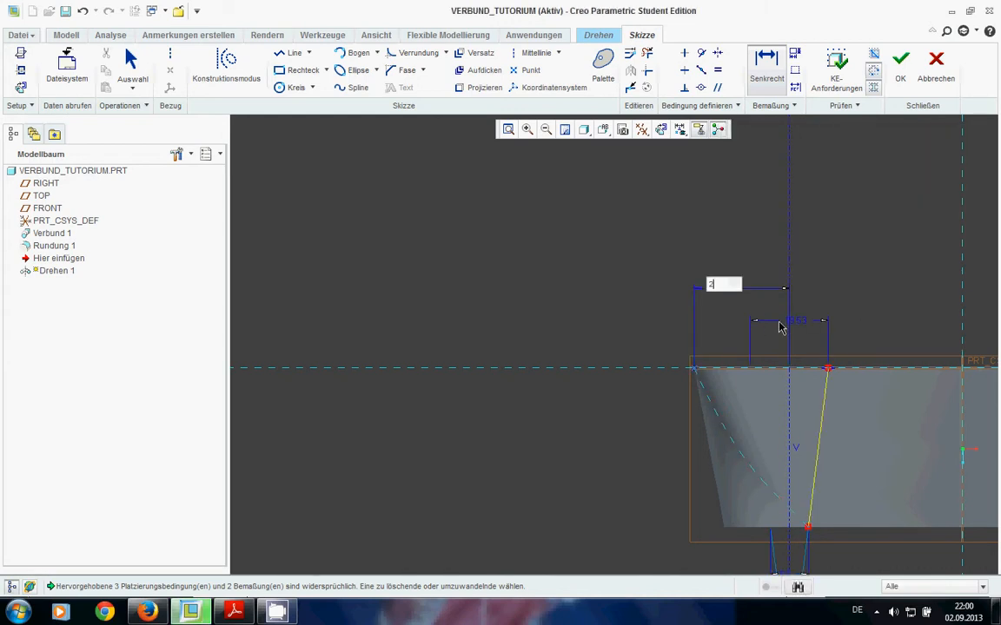
type(".5")
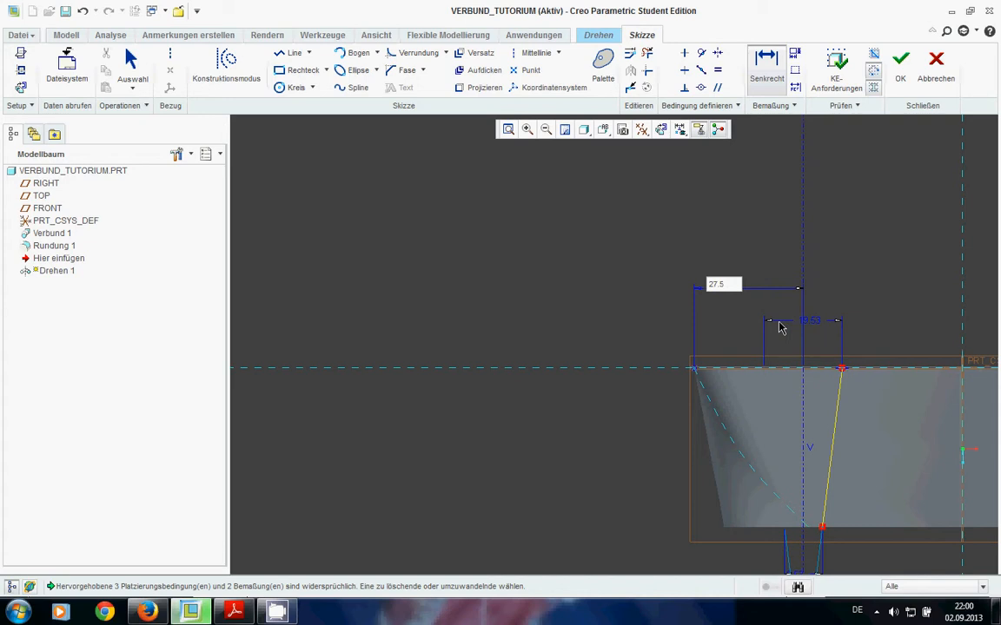
key("Return")
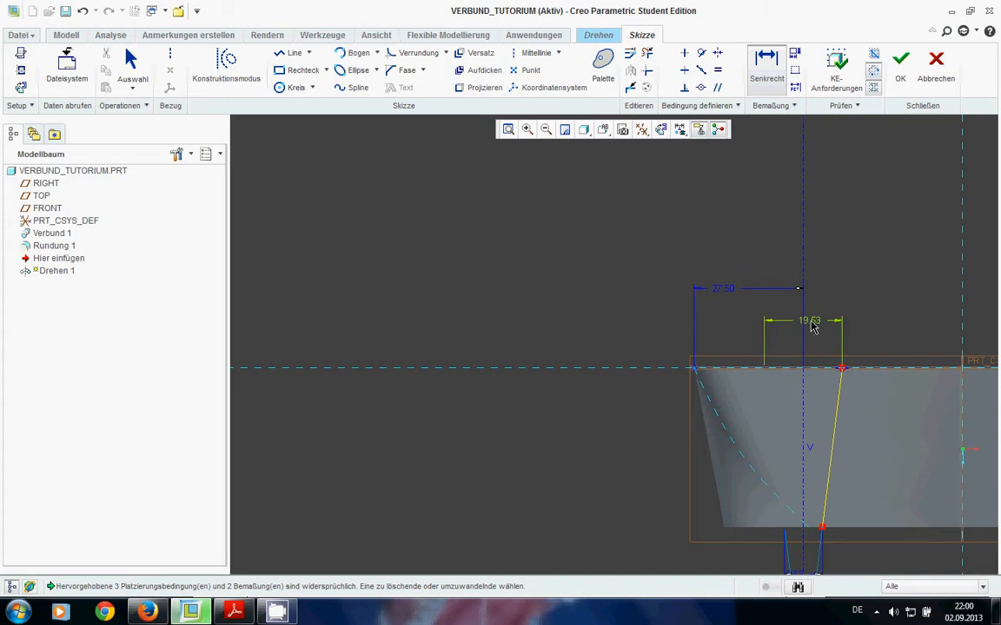
Step: Set the upper diameter dimension of the tapered hole profile to 26
double_click(808, 322)
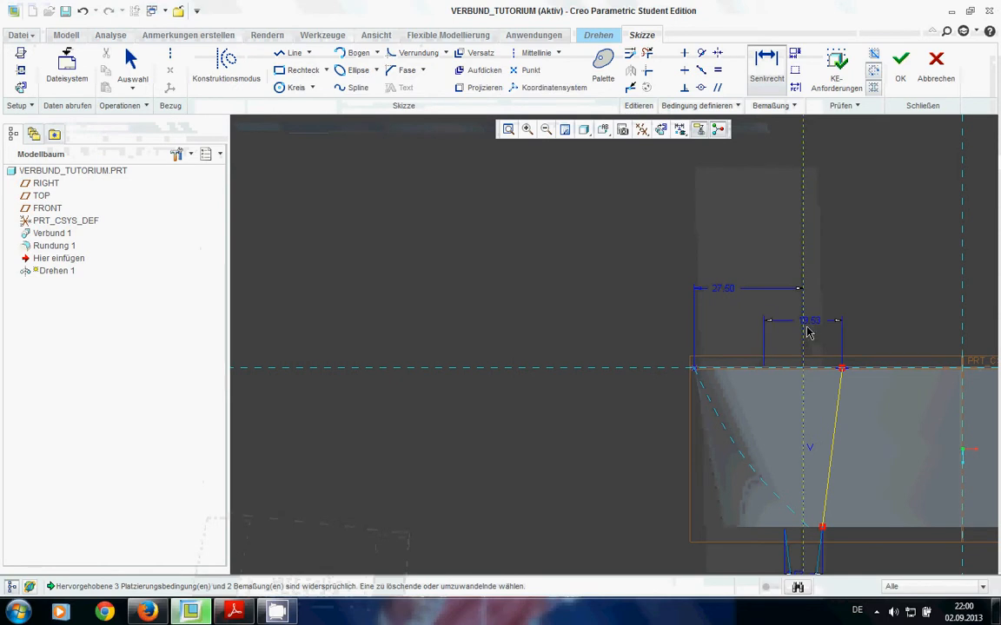
double_click(809, 327)
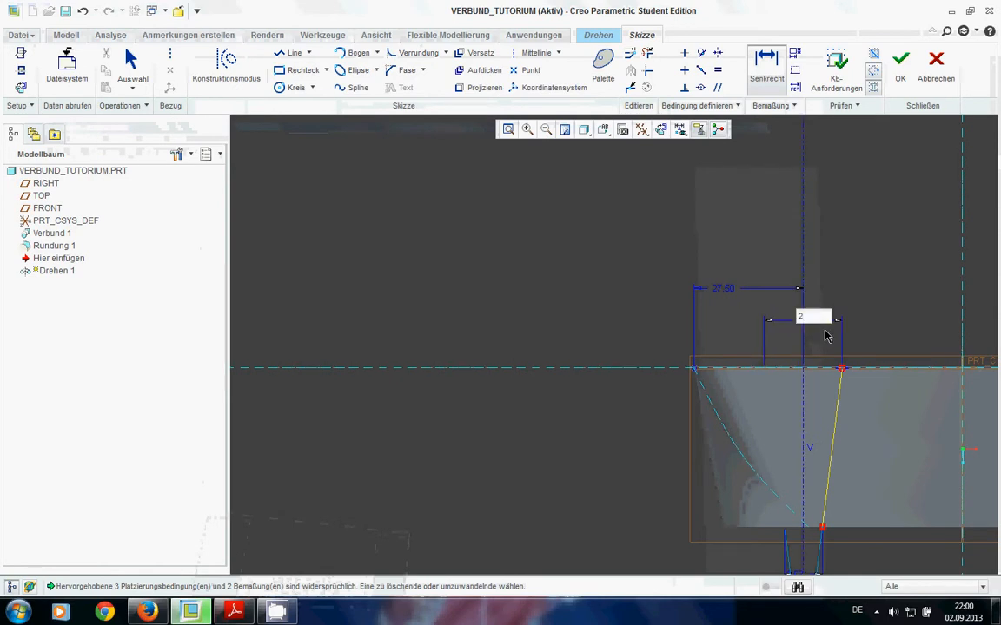
type("28")
key("Return")
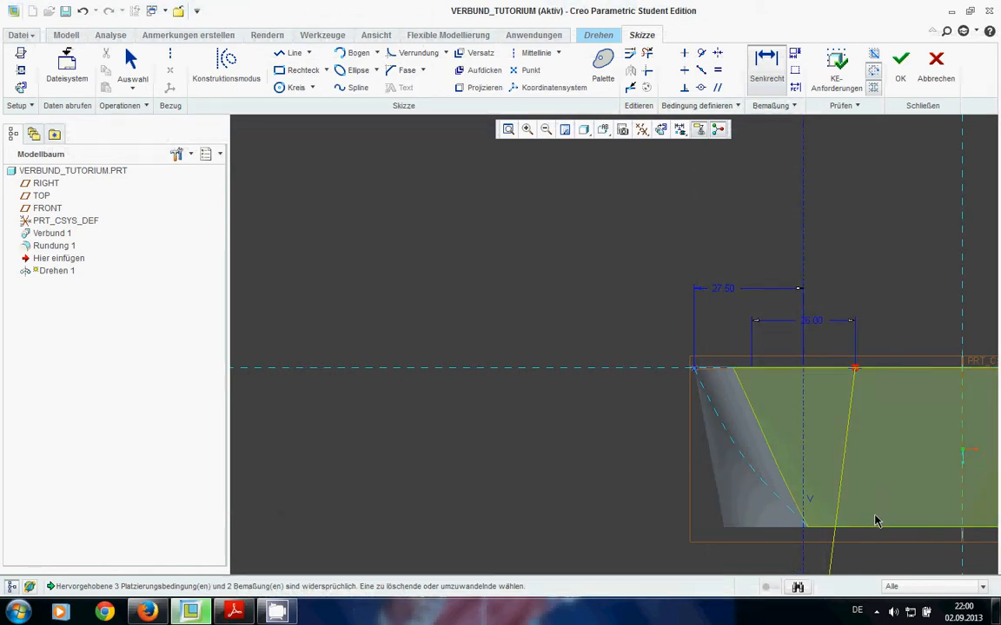
Step: Add the part's bottom edge as a sketch reference
mouse_move(875, 519)
middle_mouse_down("shift")
mouse_move(823, 418)
mouse_move(813, 364)
middle_mouse_up("shift")
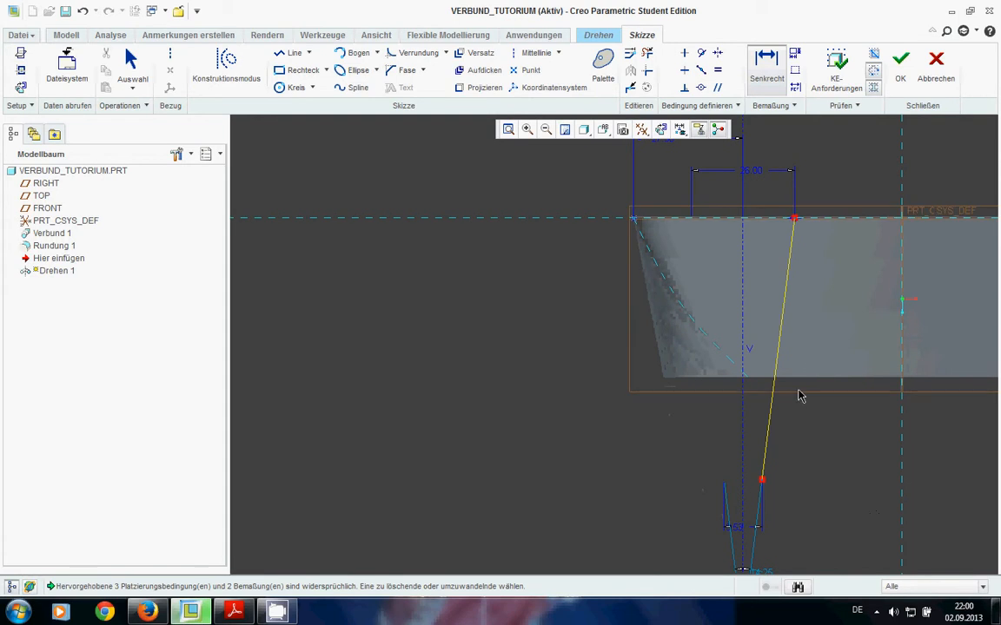
scroll(798, 403, "down", 1)
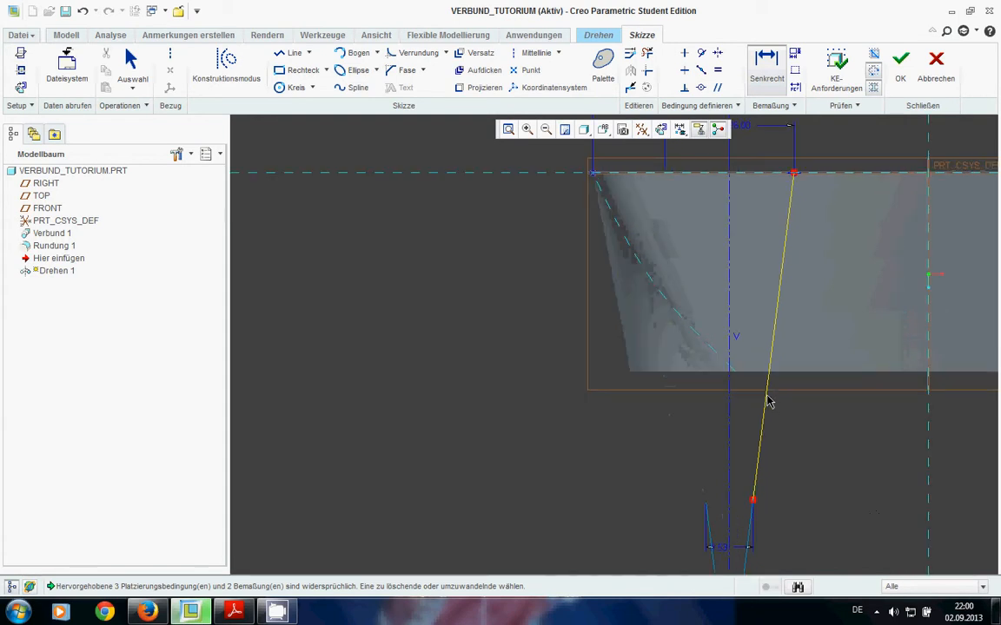
left_click(21, 70)
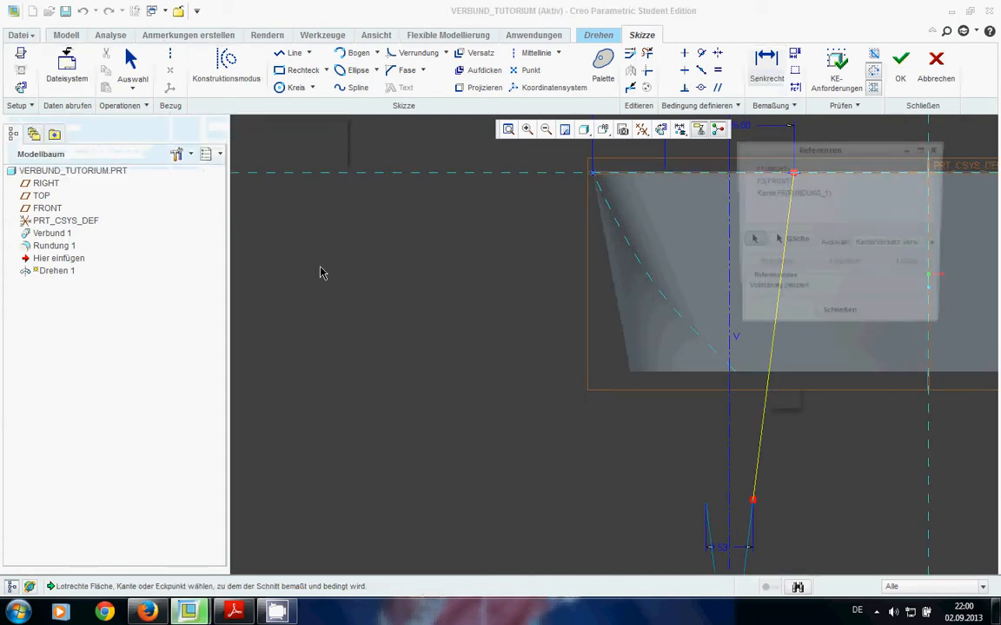
left_click(820, 372)
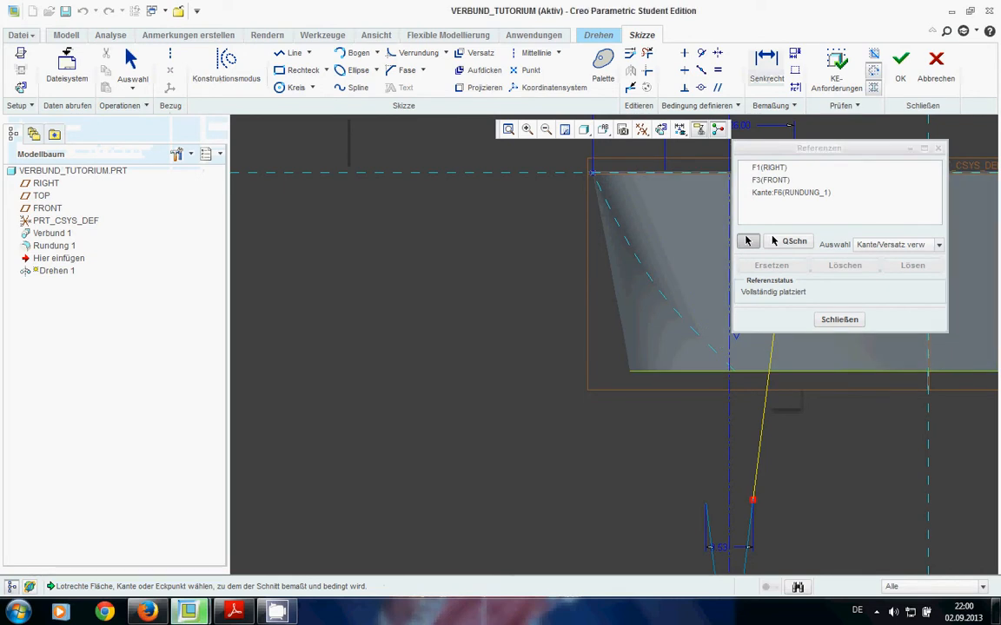
left_click(839, 320)
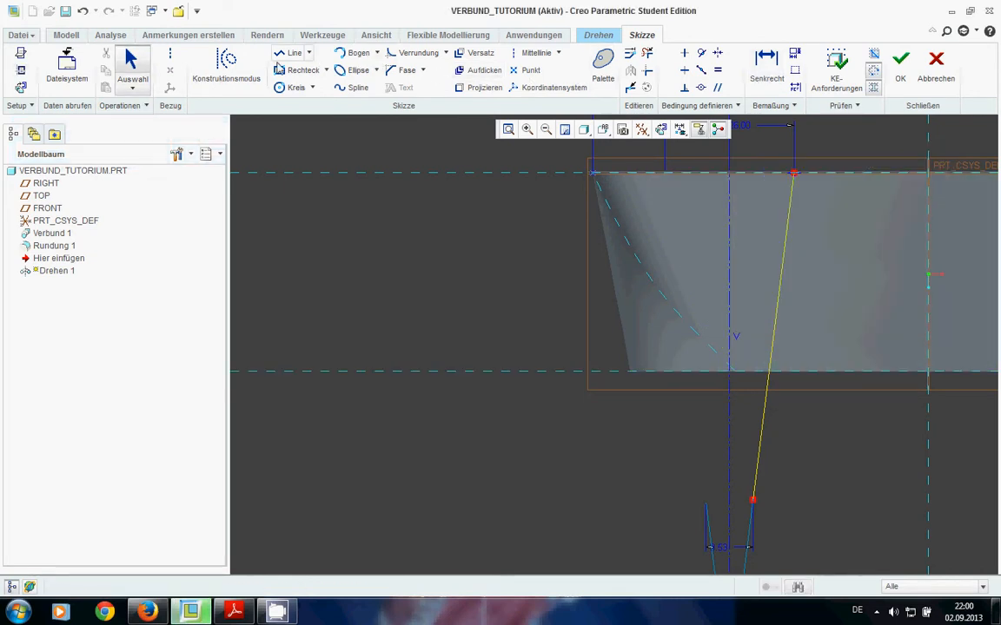
Step: Place a point where the slanted line crosses the bottom reference and trim away the line segment below it
left_click(531, 69)
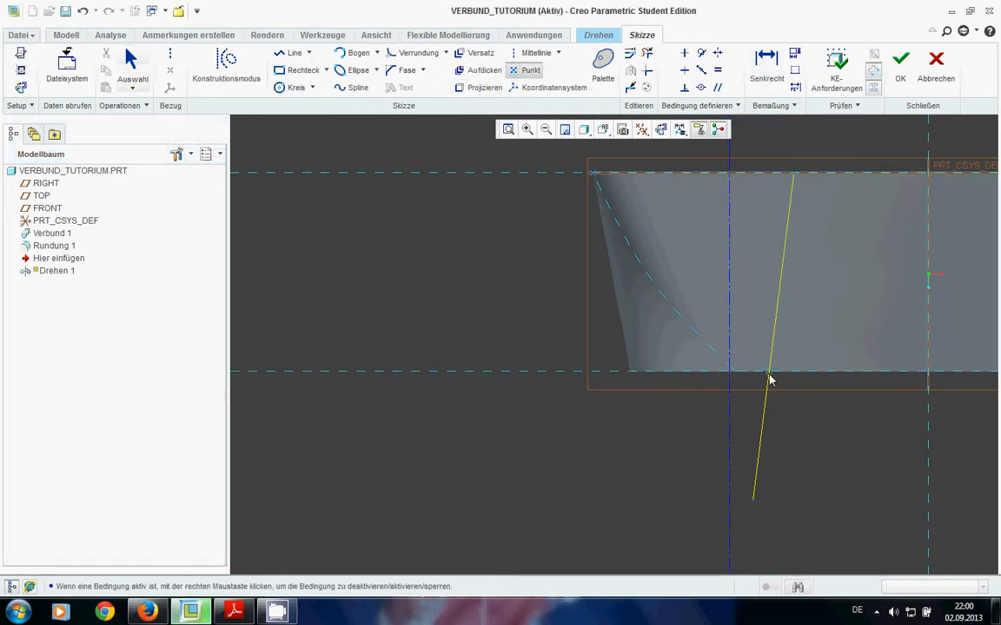
left_click(752, 500)
middle_click(752, 500)
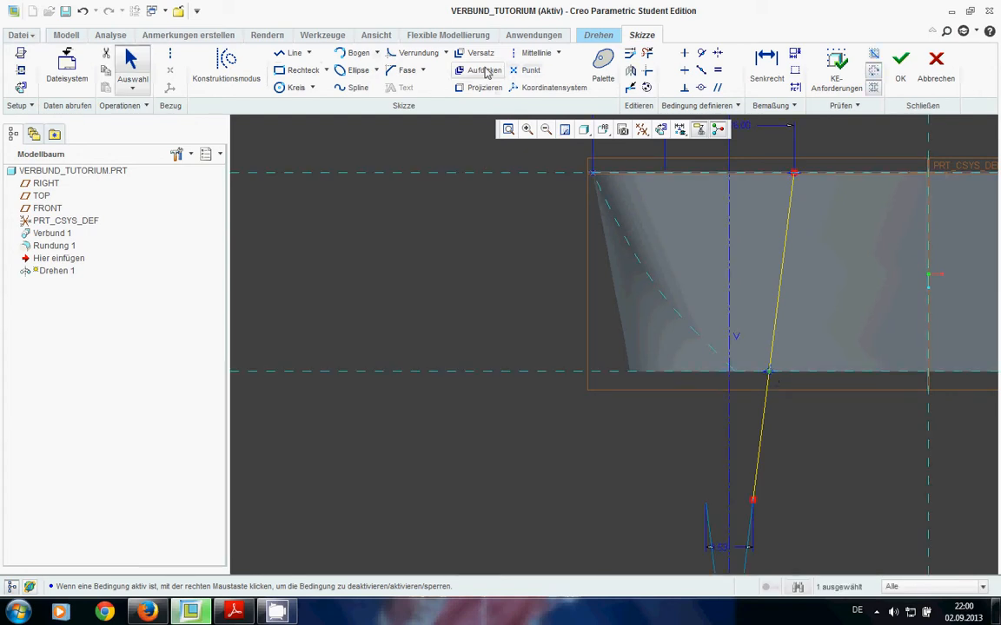
left_click(647, 54)
left_click(762, 422)
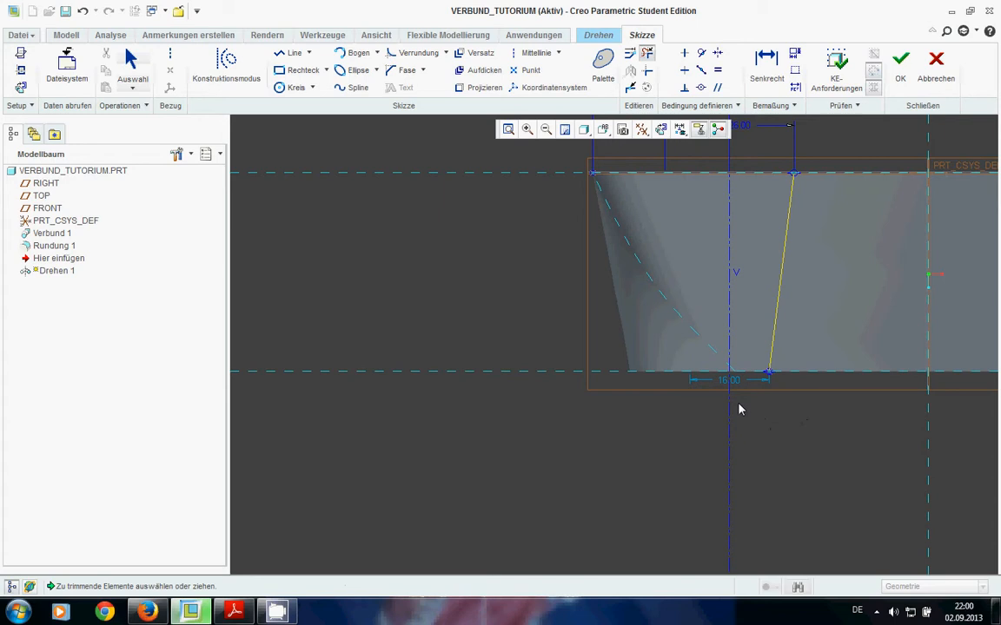
scroll(731, 379, "up", 2)
scroll(781, 421, "down", 2)
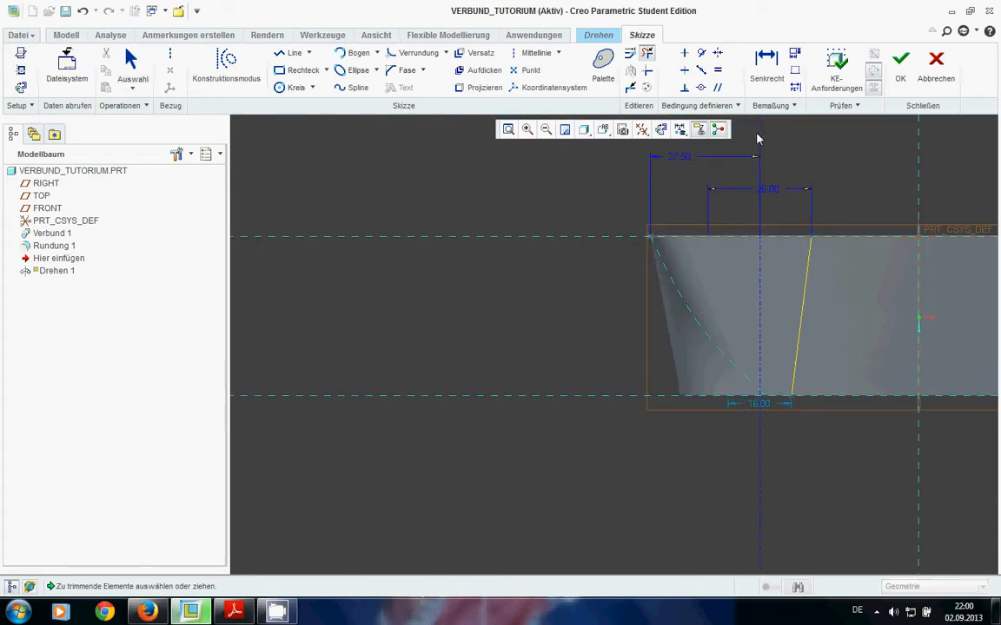
Step: Close the hole profile with lines along the top reference, the axis of revolution and the bottom reference
left_click(291, 53)
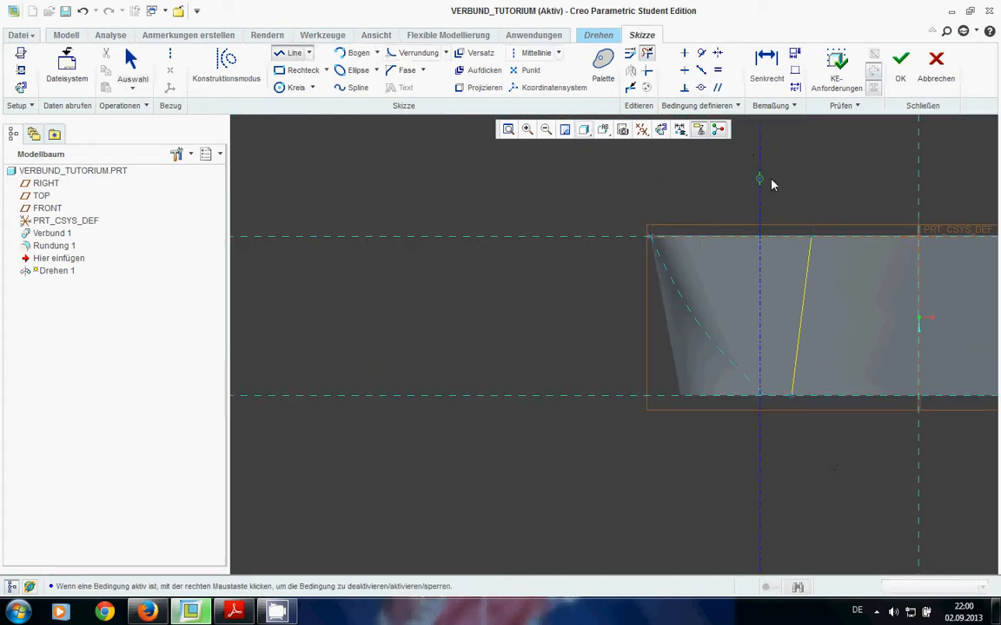
left_click(809, 237)
left_click(761, 236)
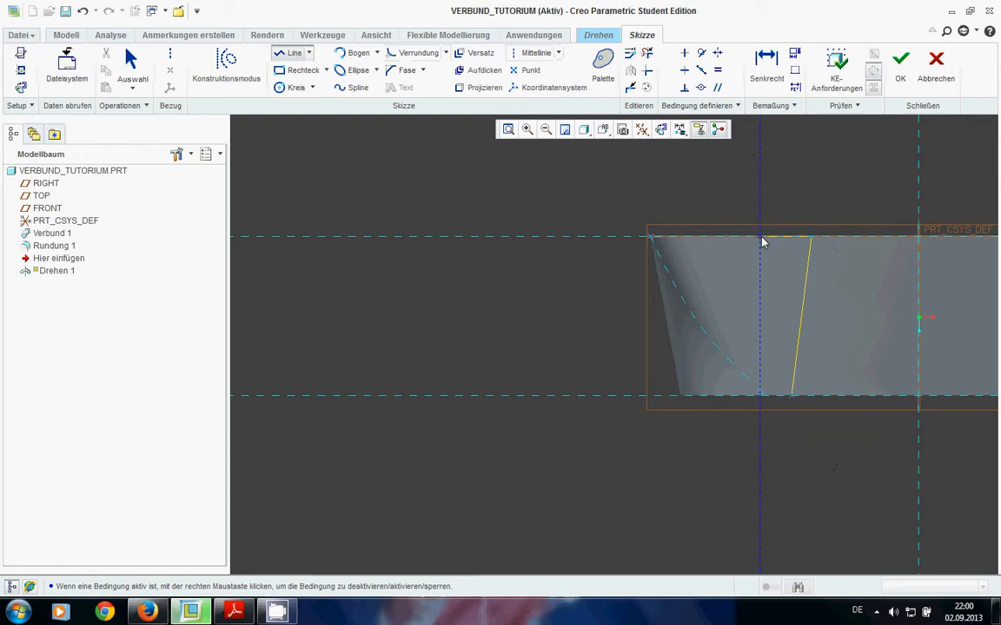
left_click(755, 400)
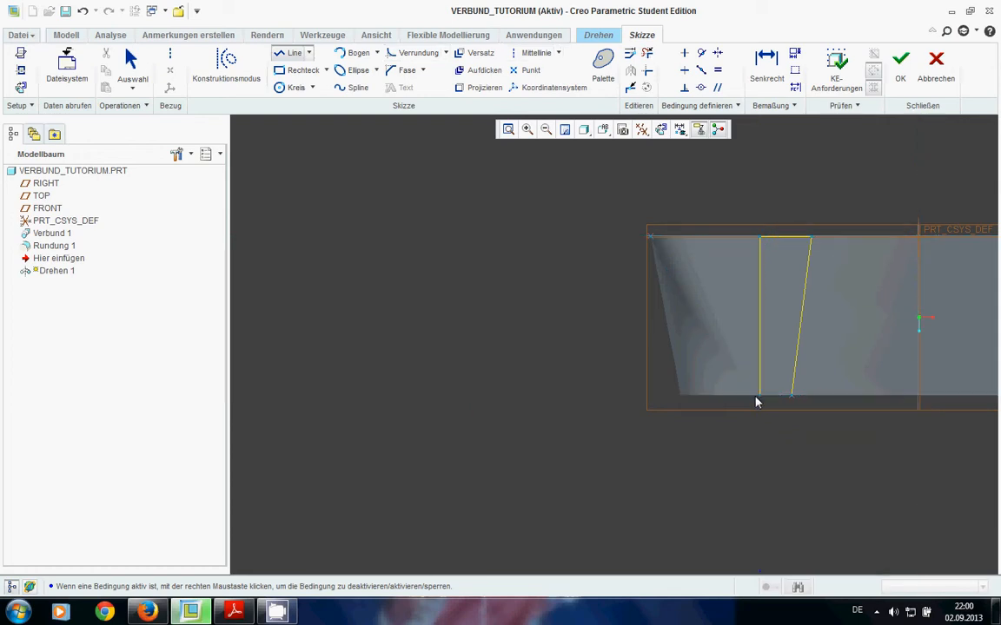
left_click(790, 398)
middle_click(825, 467)
Step: Finish the sketch and complete the 360° revolve as a material-removing cut
left_click(903, 68)
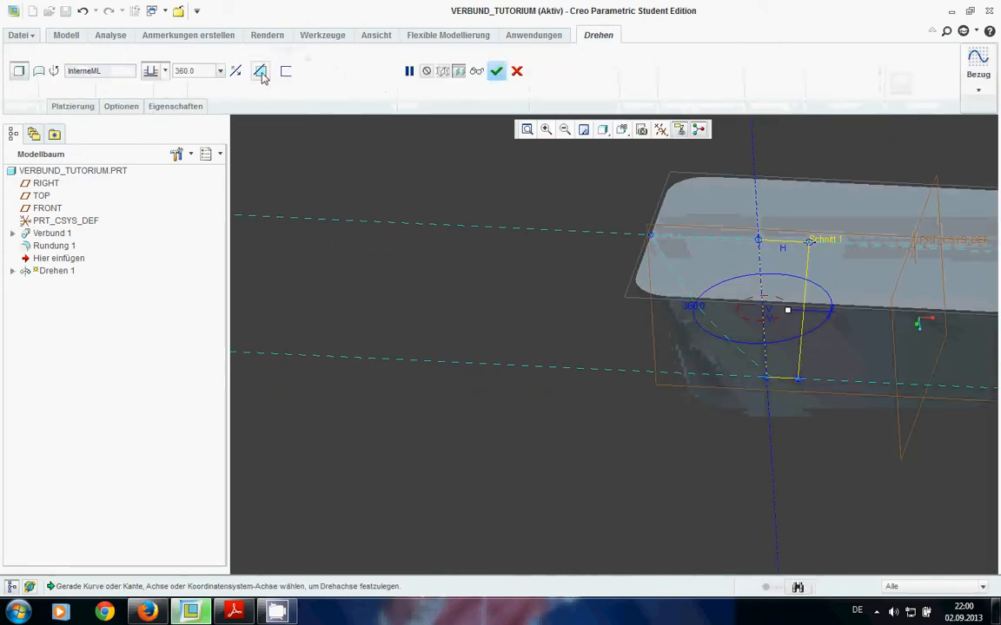
left_click(261, 71)
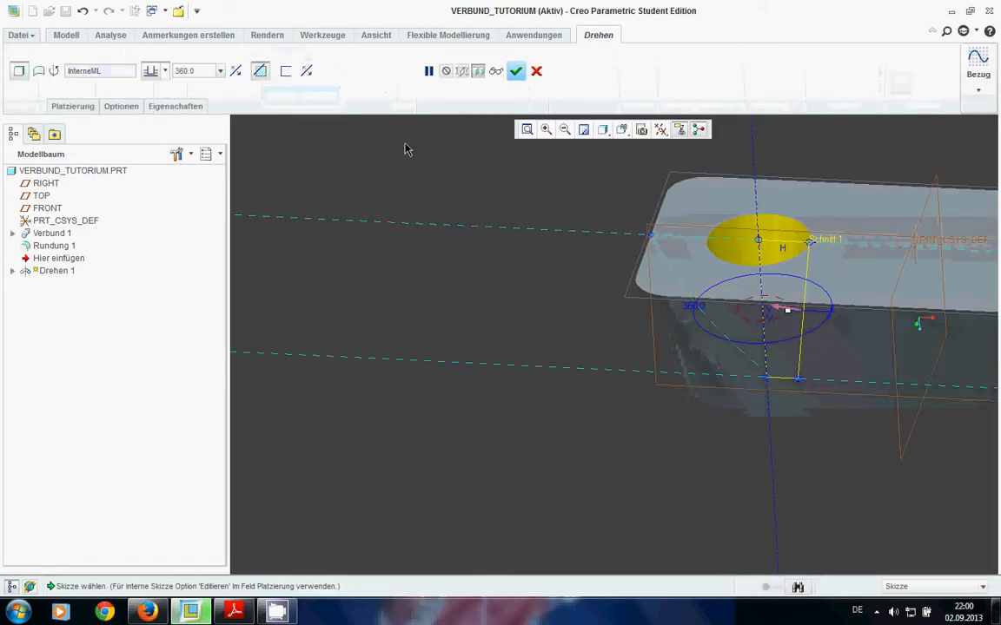
left_click(515, 71)
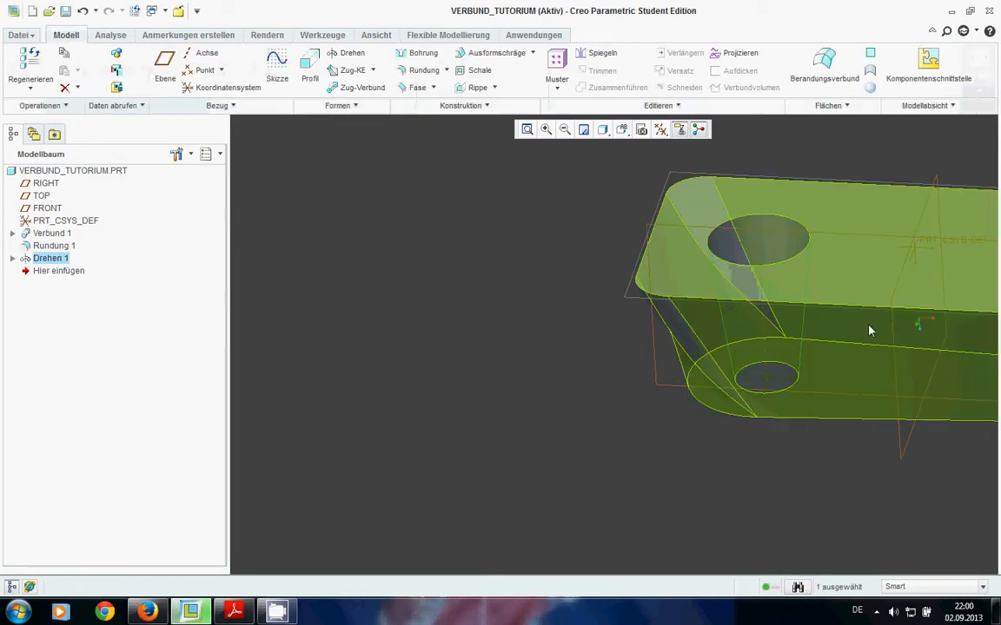
Step: Mirror the revolved hole feature Drehen 1 about the RIGHT plane
middle_click_drag(871, 330, 904, 415)
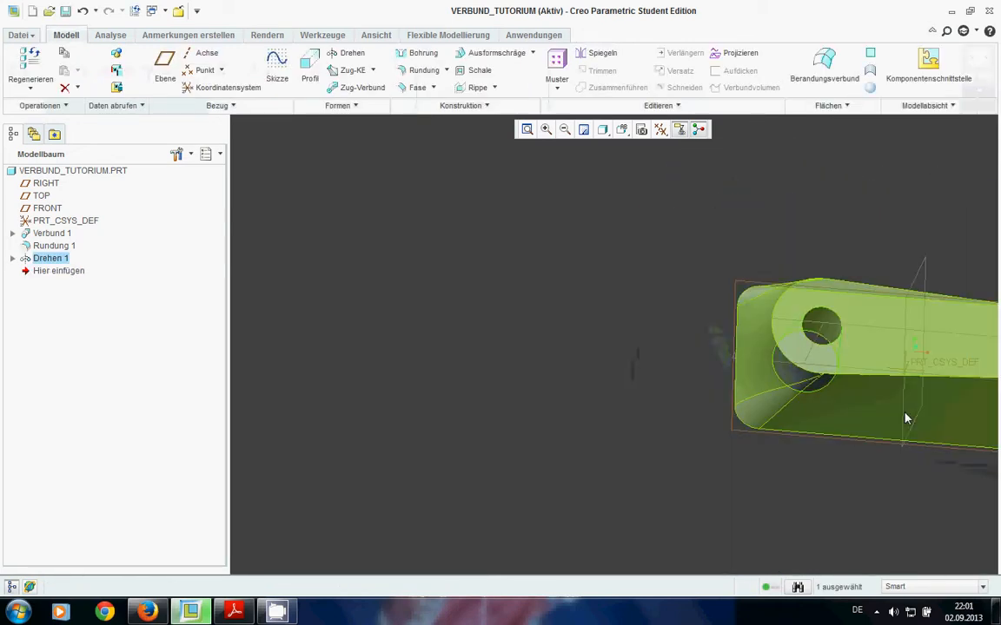
left_click(779, 502)
middle_click_drag(853, 440, 632, 485)
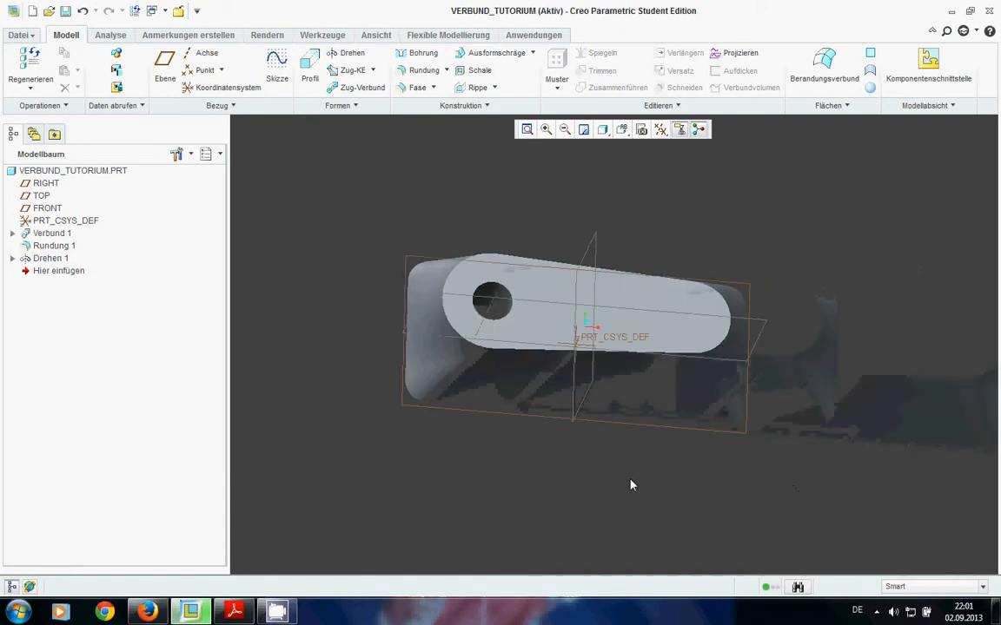
middle_click_drag(685, 339, 606, 184)
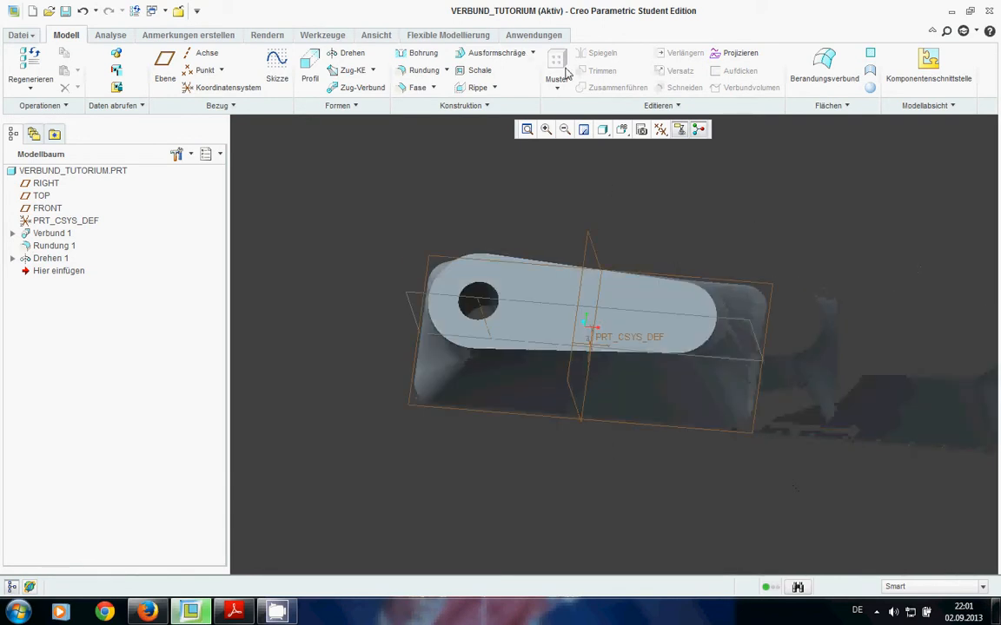
left_click(52, 259)
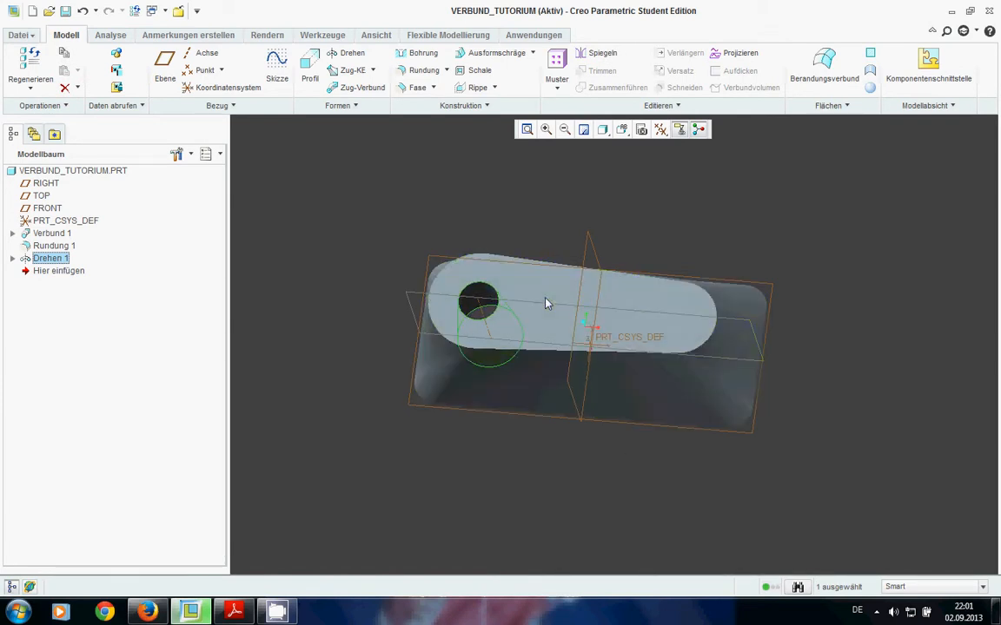
left_click(601, 54)
left_click(589, 252)
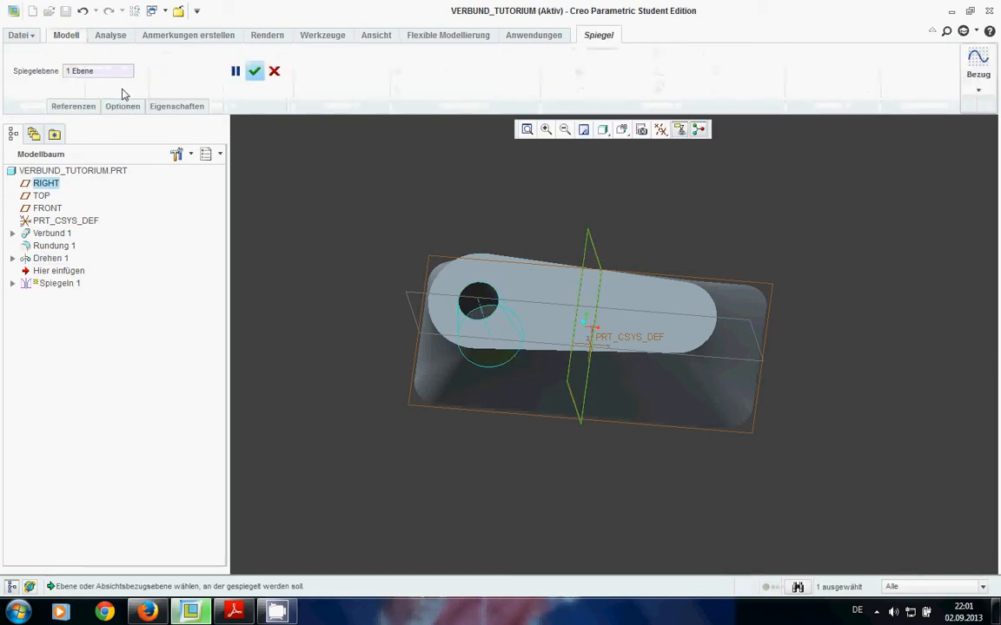
left_click(254, 71)
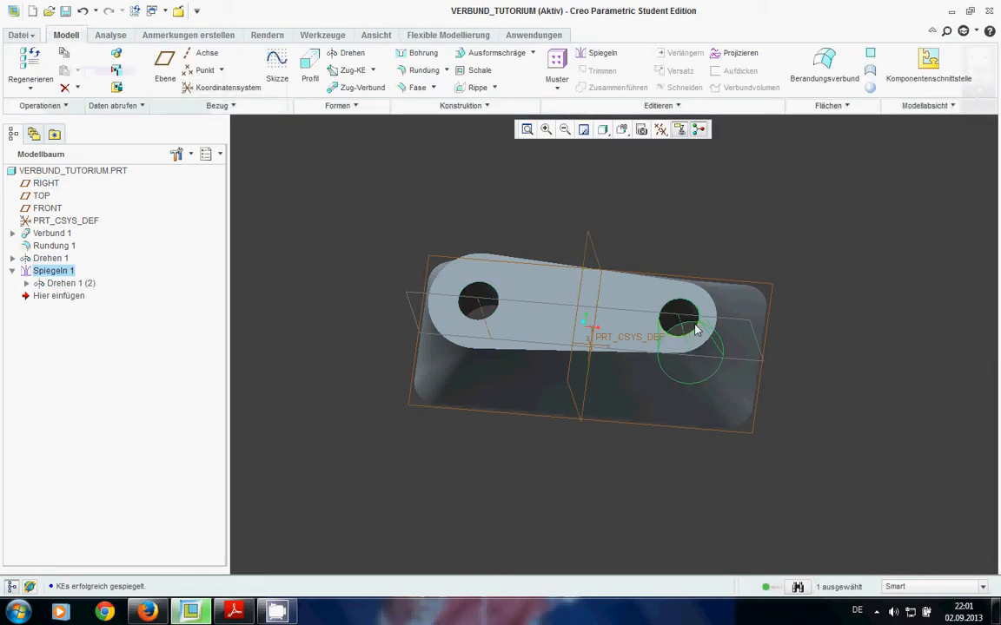
Step: Delete the mirror feature Spiegeln 1 from the model
right_click(66, 279)
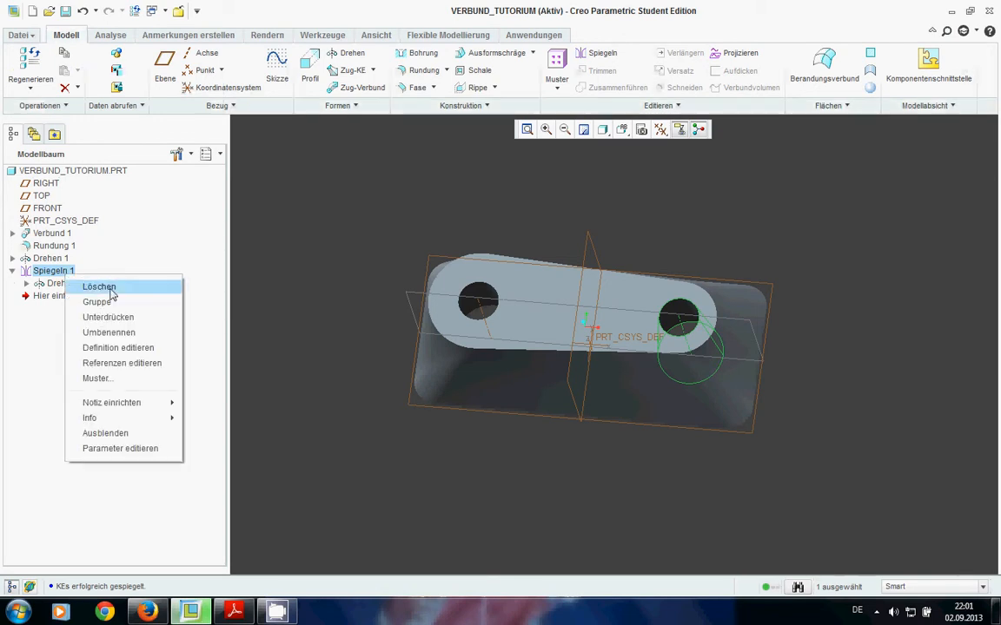
left_click(143, 286)
left_click(457, 321)
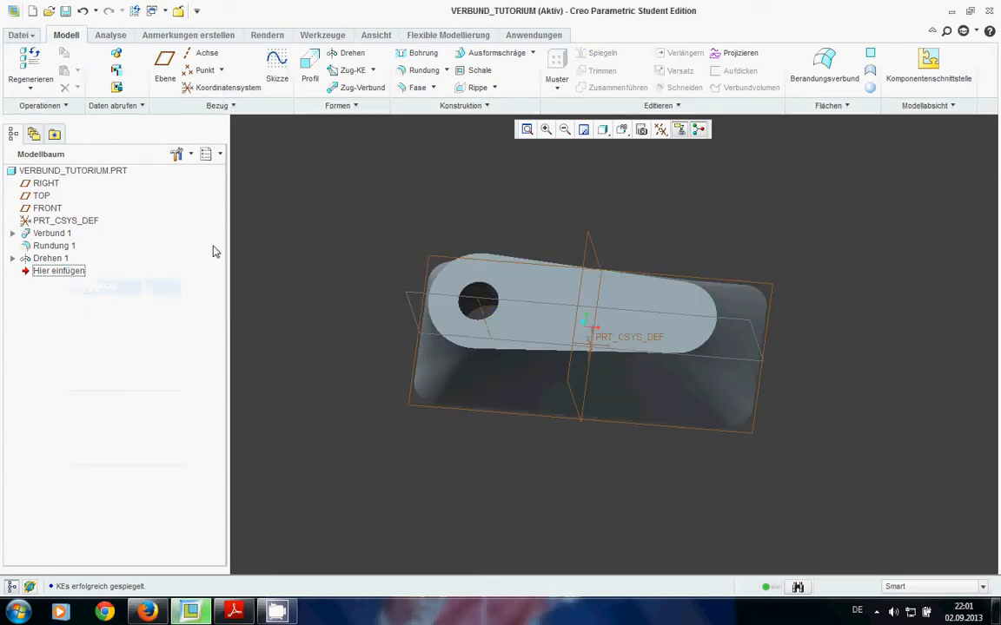
left_click(551, 200)
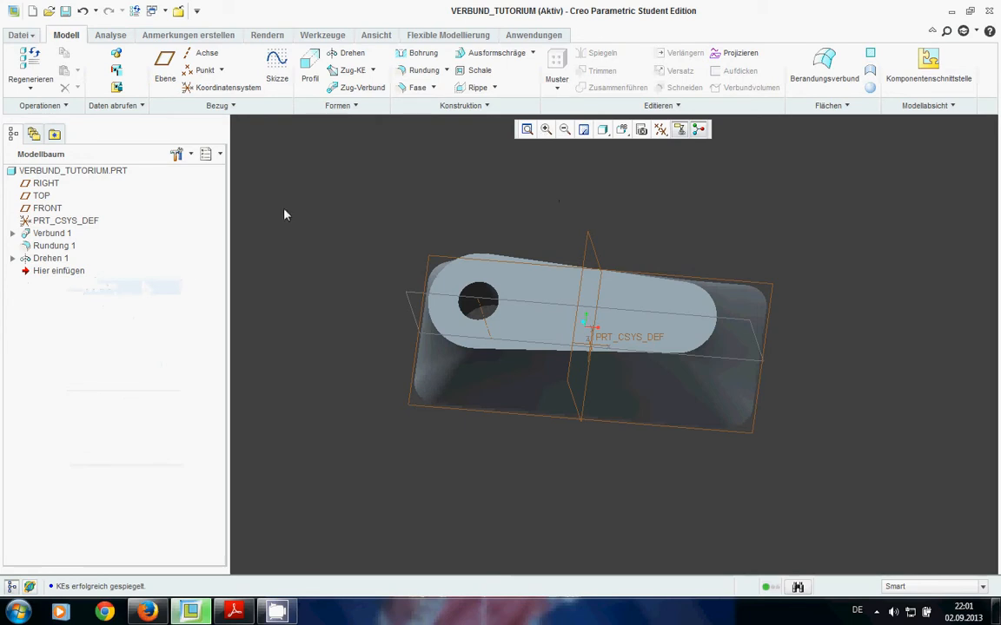
Step: Start a direction pattern of the revolved hole Drehen 1, using the RIGHT plane as the first direction
left_click(52, 259)
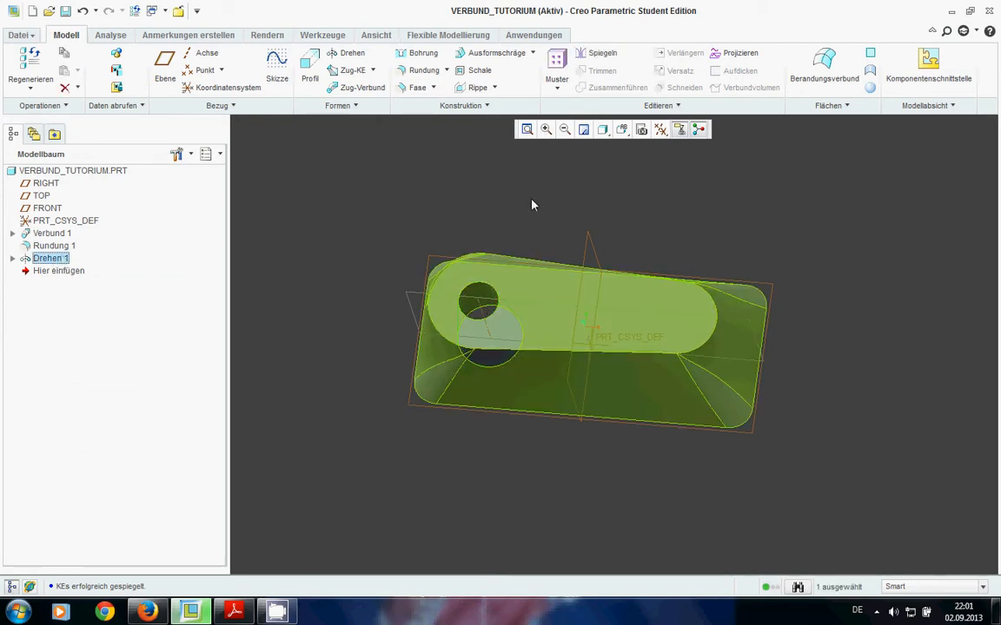
left_click(557, 69)
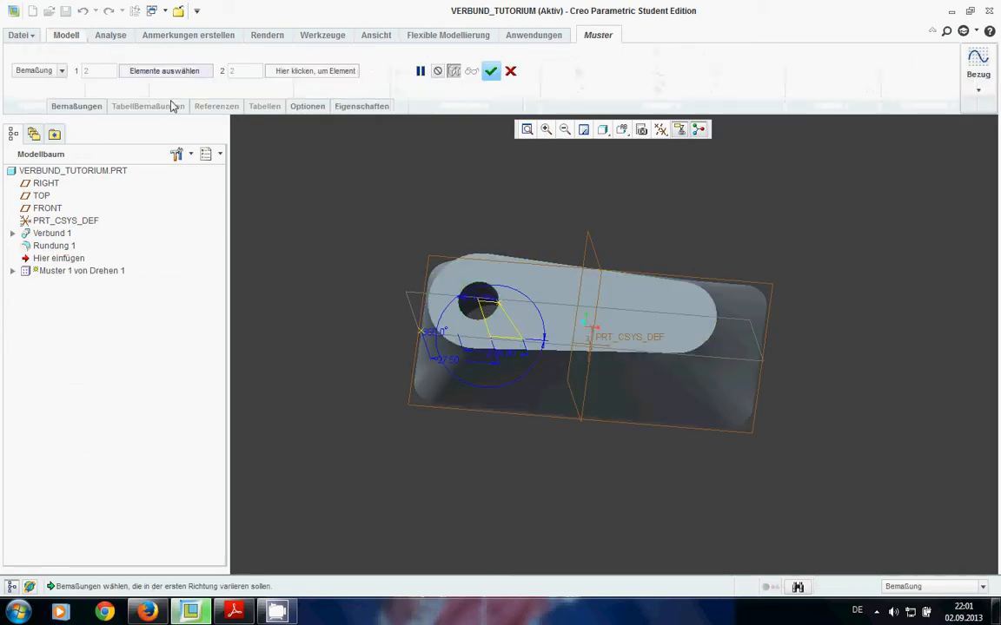
left_click(61, 70)
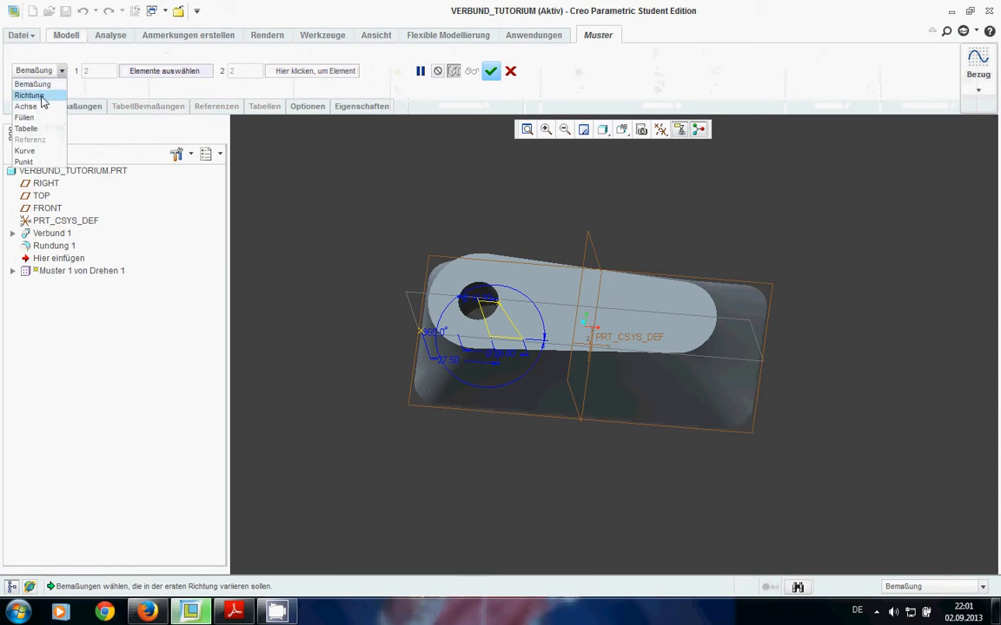
left_click(41, 97)
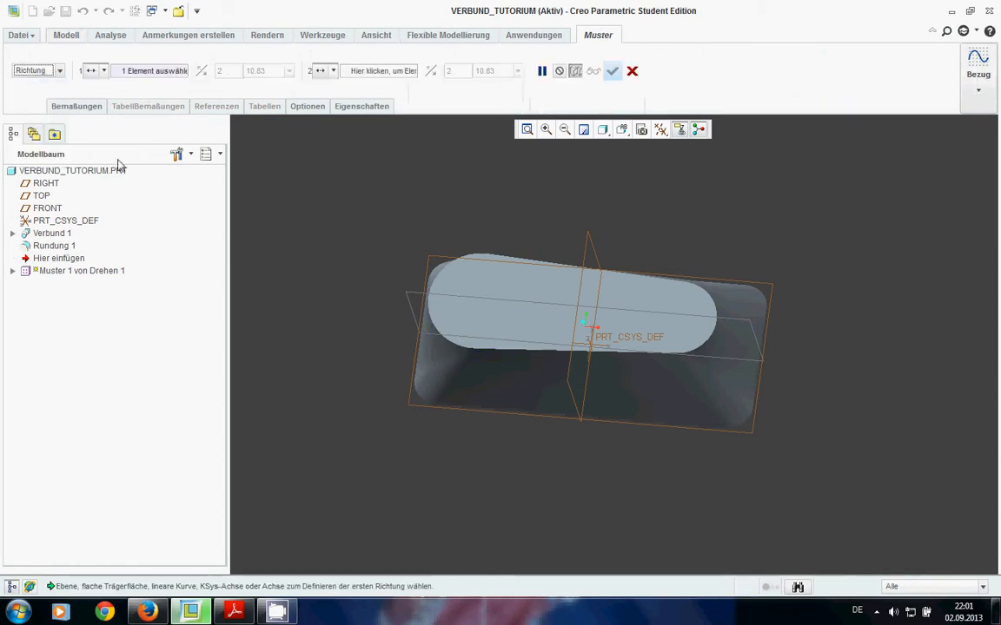
left_click(587, 264)
scroll(626, 322, "down", 2)
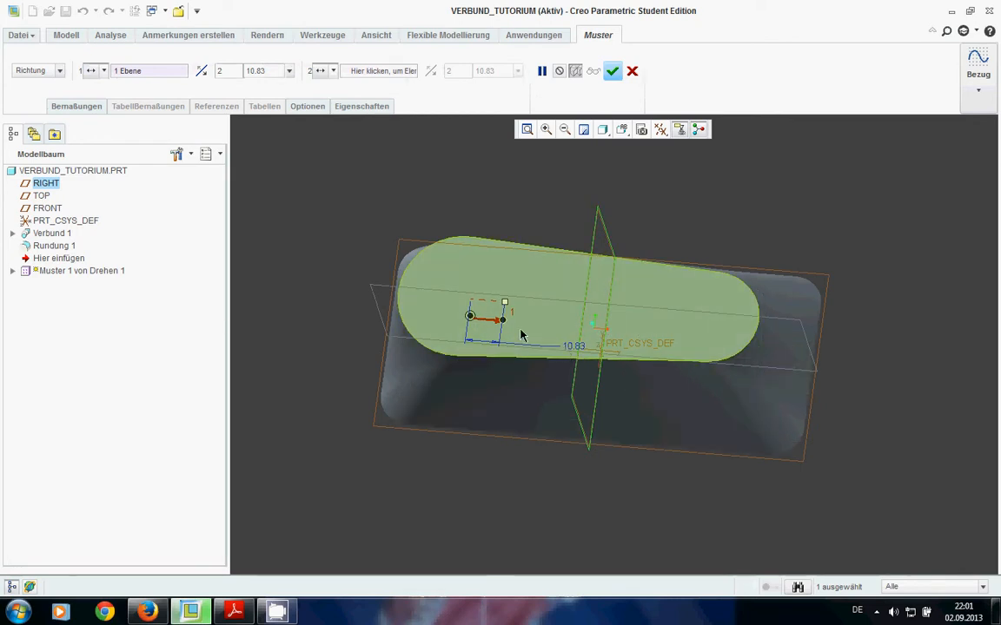
Step: Set the pattern spacing to 80 according to the cad.pdf drawing and complete the pattern with 2 members
left_click(233, 612)
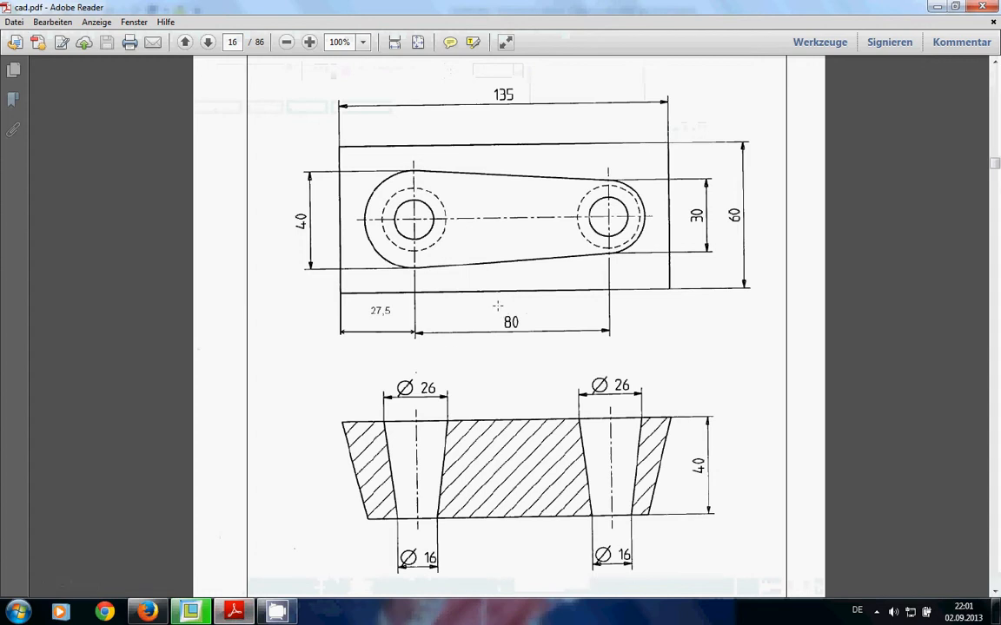
left_click_drag(497, 310, 520, 339)
left_click(190, 612)
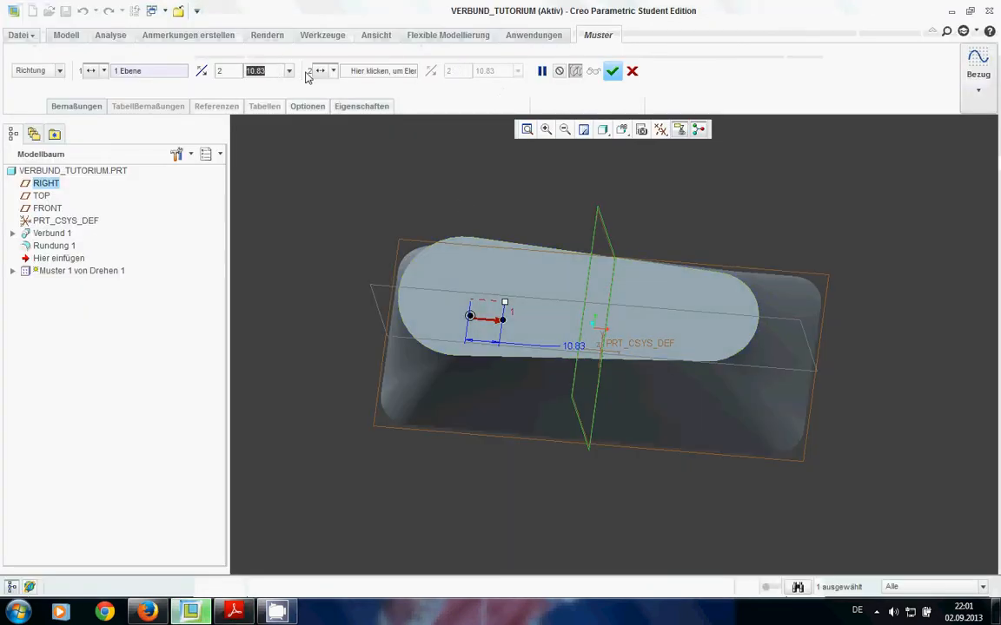
type("80")
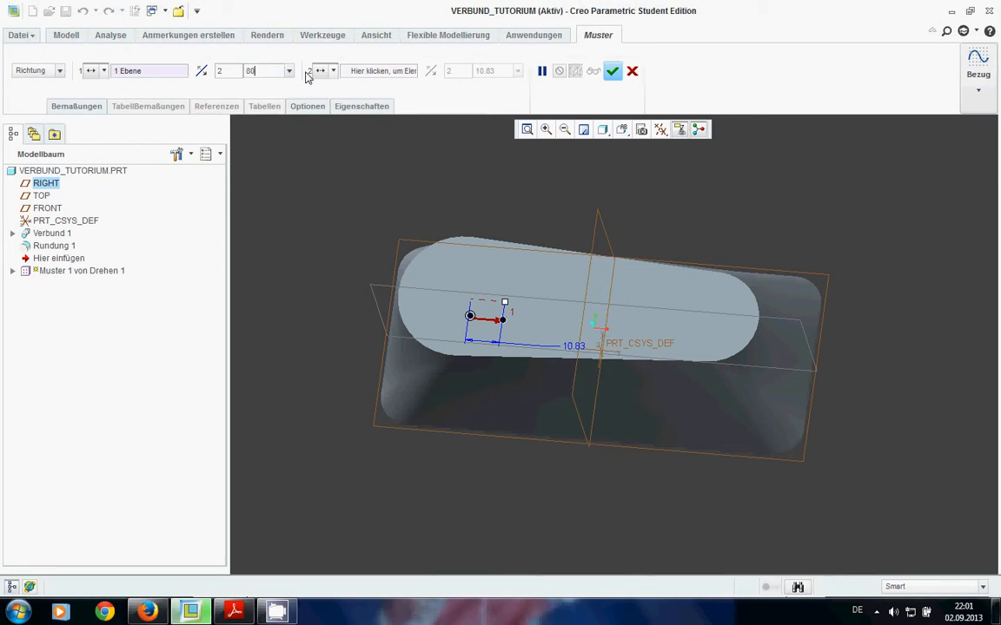
key("Return")
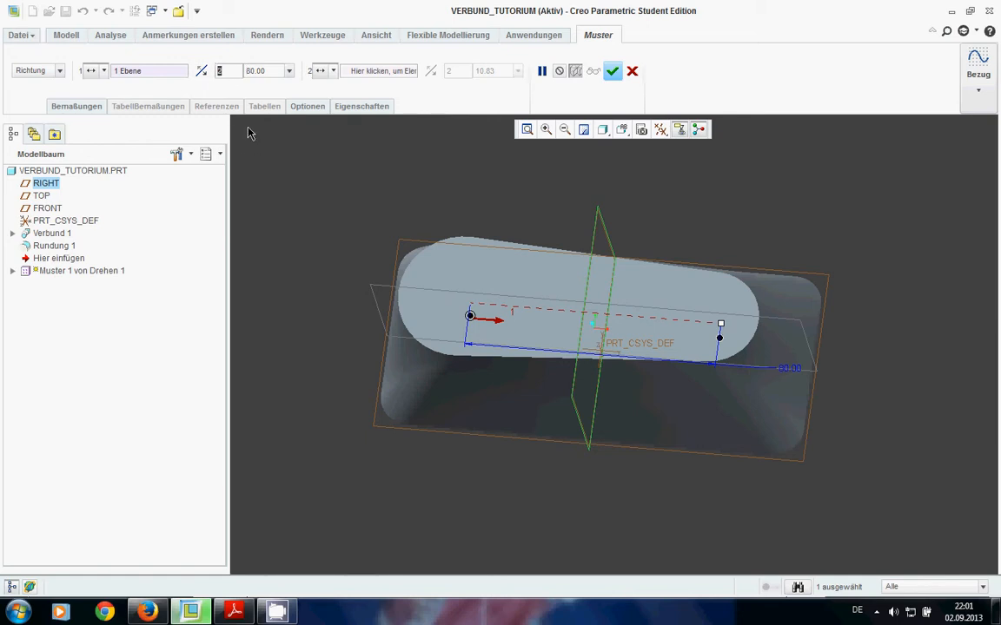
left_click(612, 72)
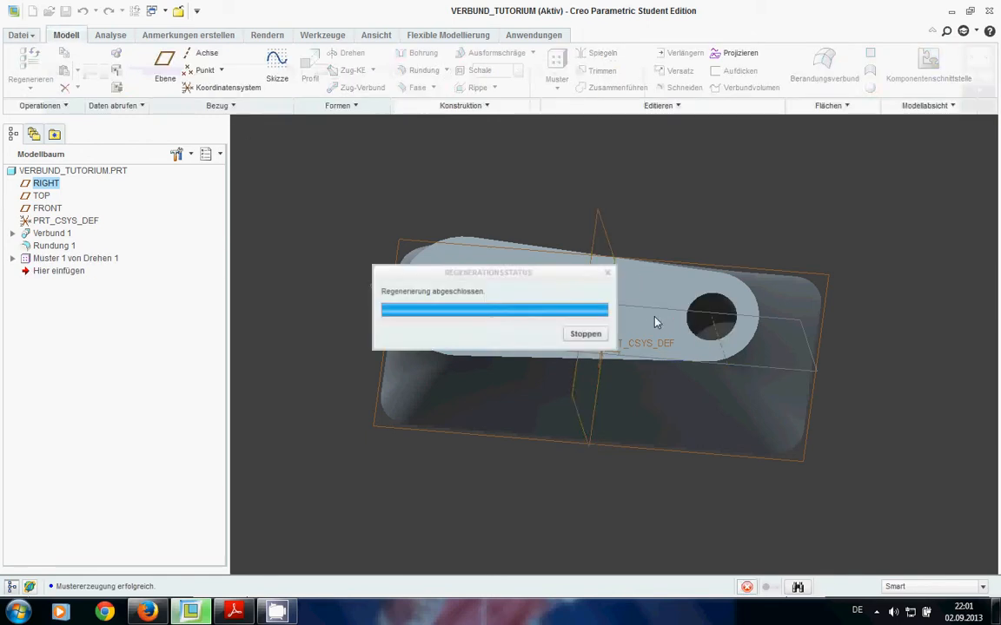
middle_click_drag(573, 344, 758, 211)
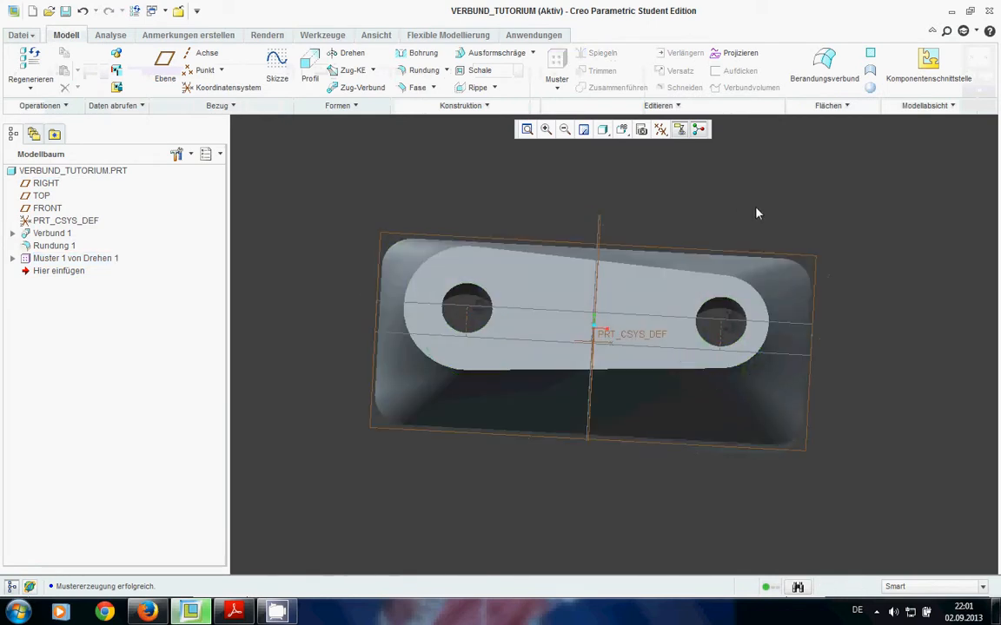
middle_click_drag(657, 359, 45, 338)
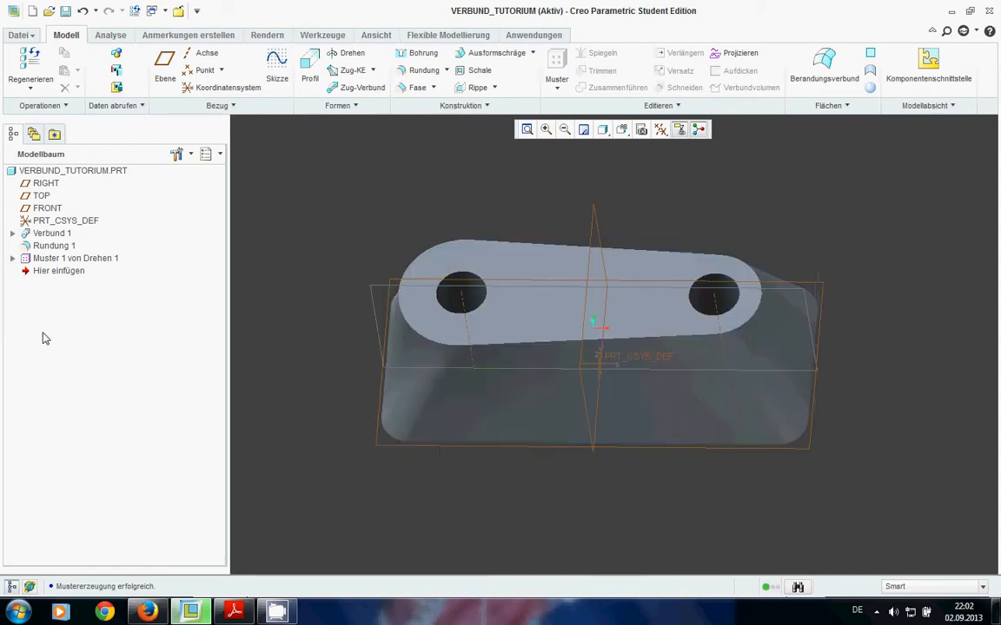
Step: Delete the pattern Muster 1 von Drehen 1 together with its hole feature, and undo this deletion
left_click(50, 260)
right_click(50, 261)
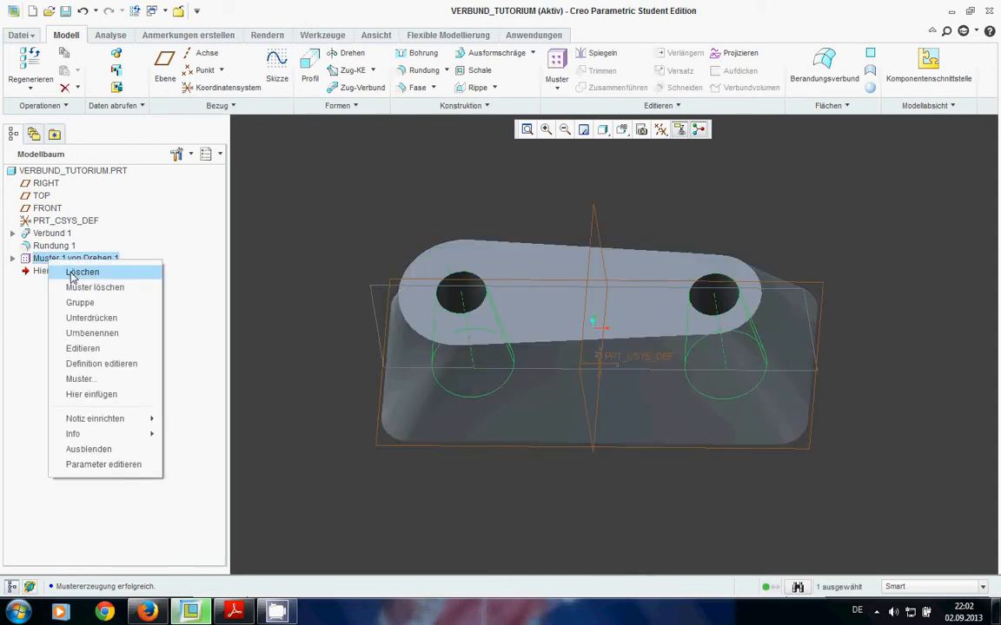
left_click(72, 276)
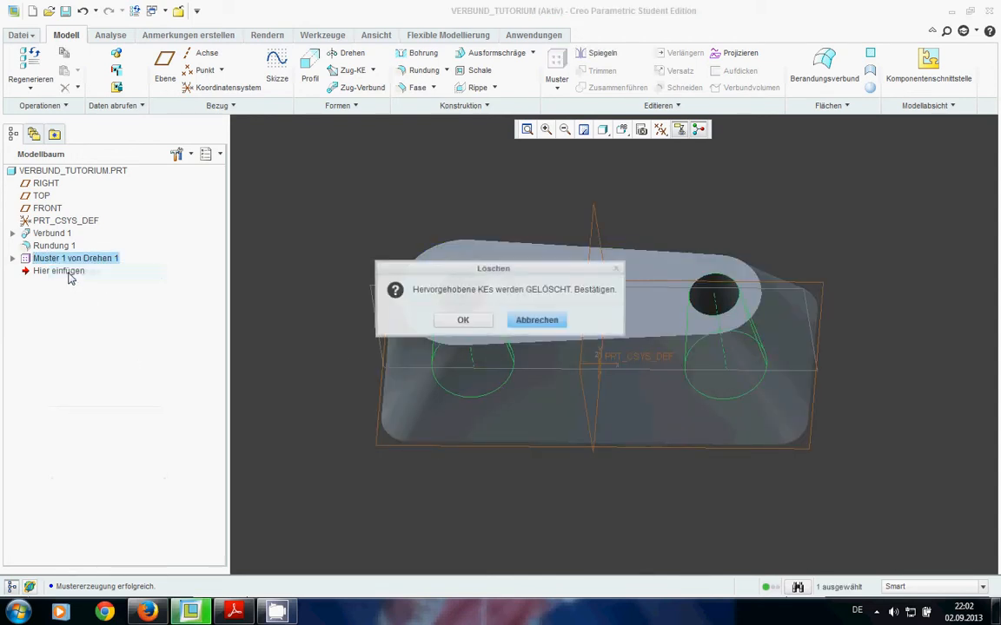
left_click(462, 319)
middle_click_drag(481, 324, 485, 342)
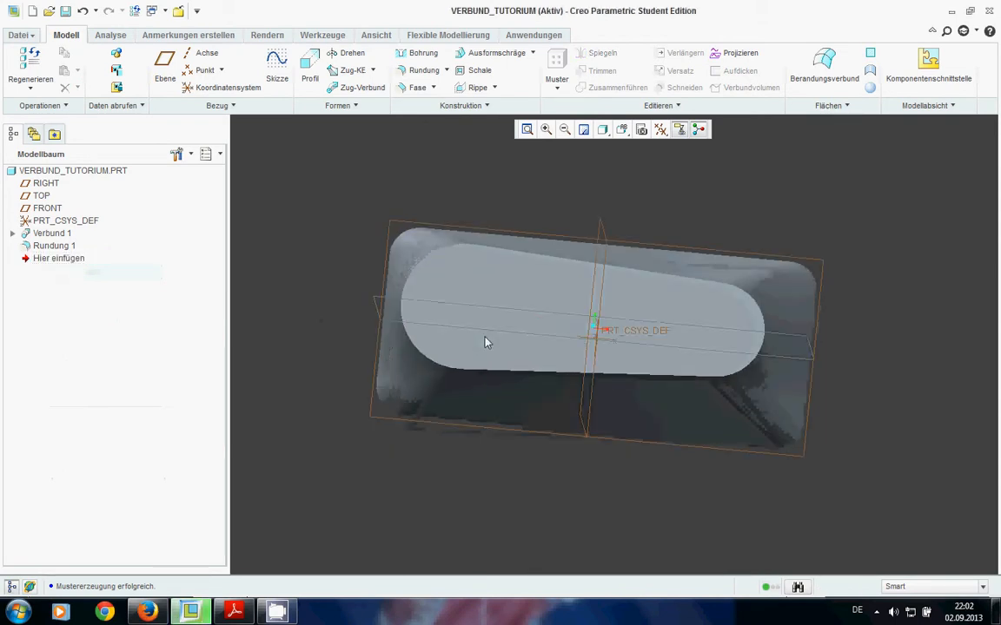
left_click(83, 10)
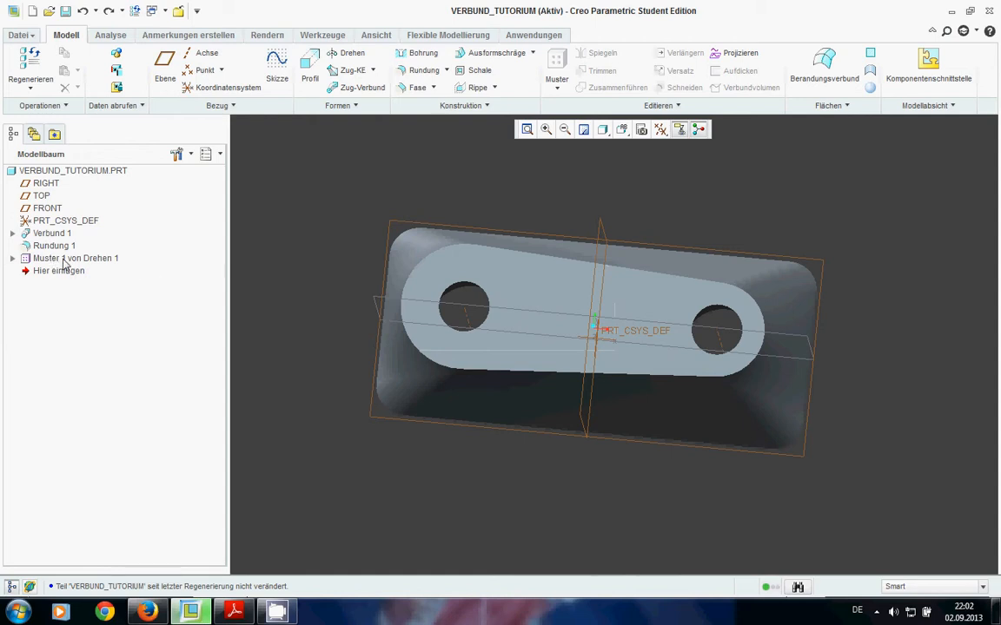
Step: Remove only the pattern from Muster 1 von Drehen 1, keeping the original revolved hole
left_click(62, 259)
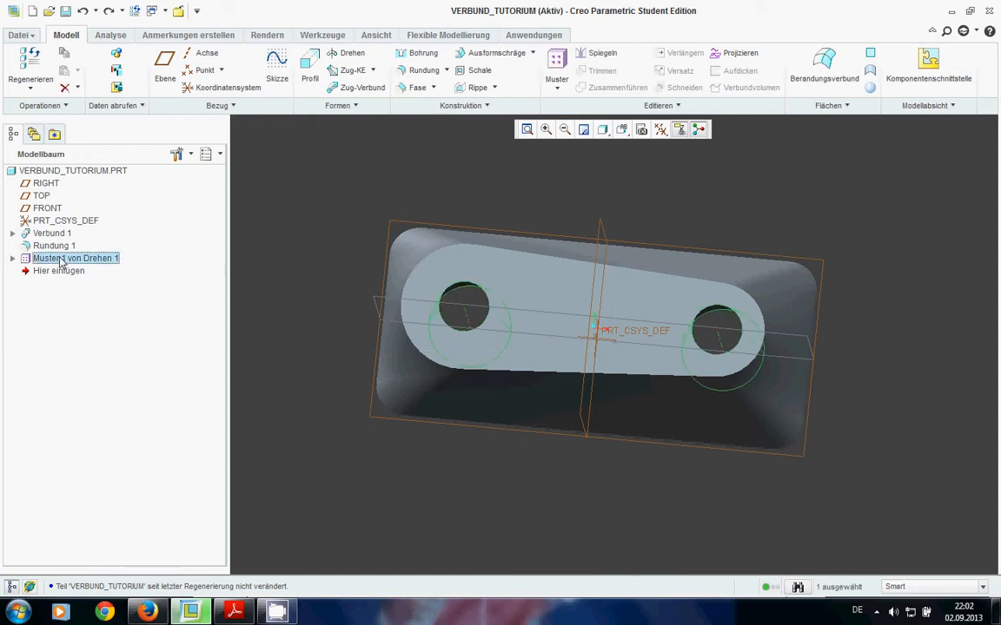
right_click(62, 260)
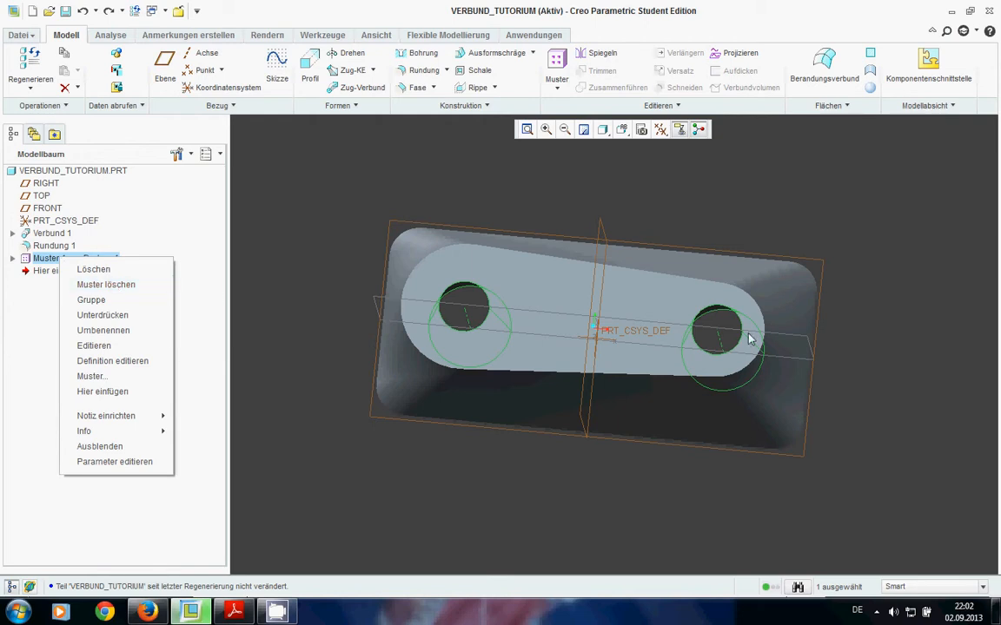
left_click(108, 285)
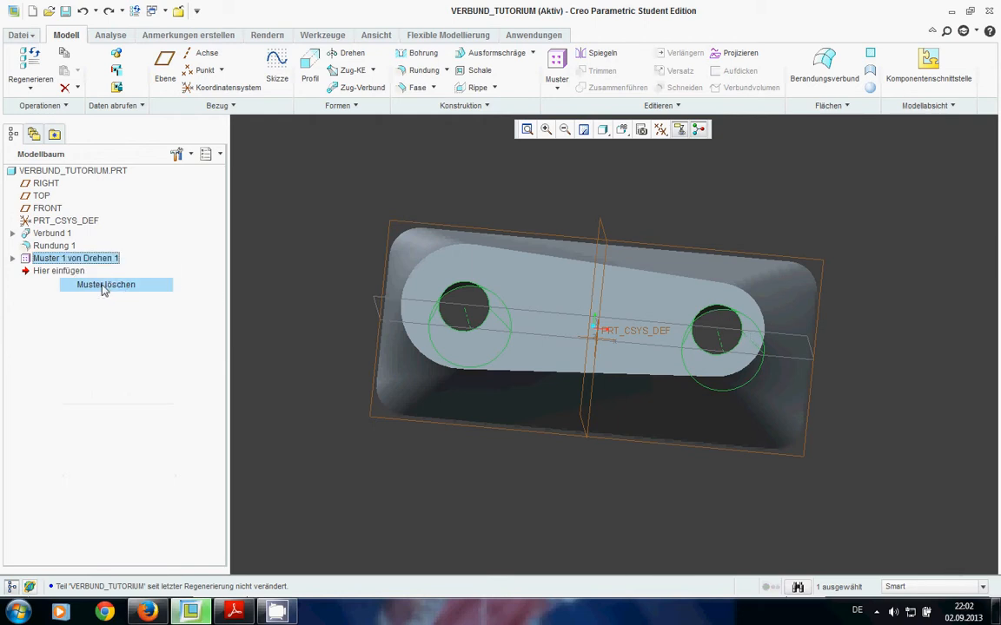
left_click(543, 268)
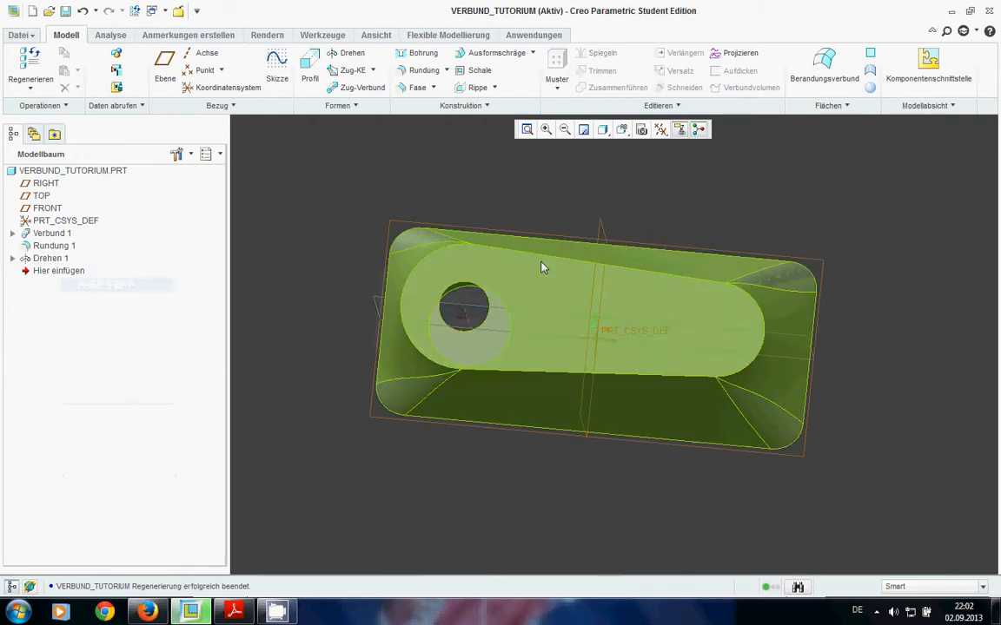
middle_click_drag(543, 305, 519, 352)
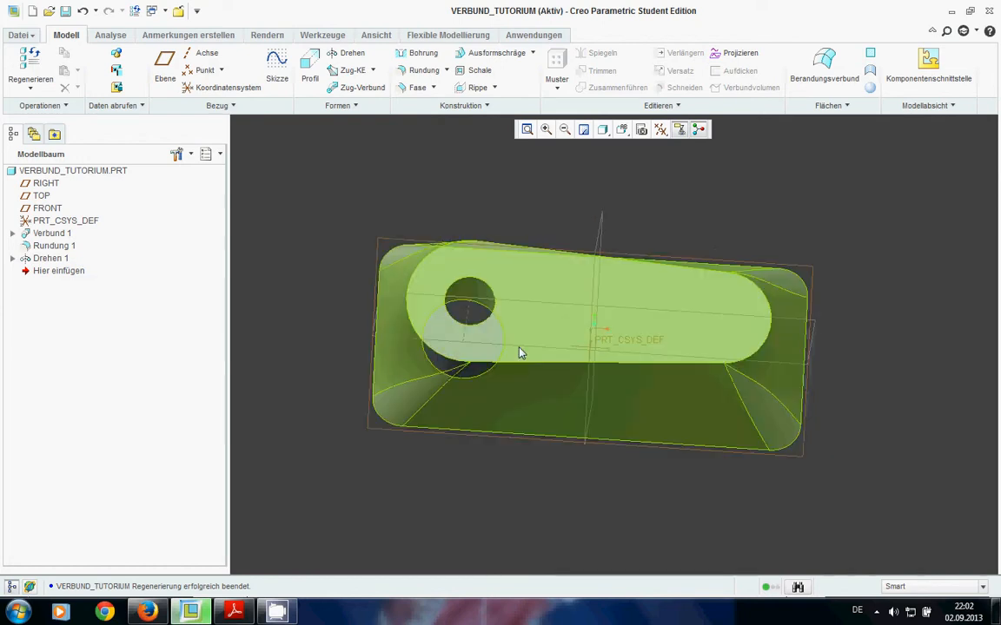
middle_click_drag(479, 398, 500, 312)
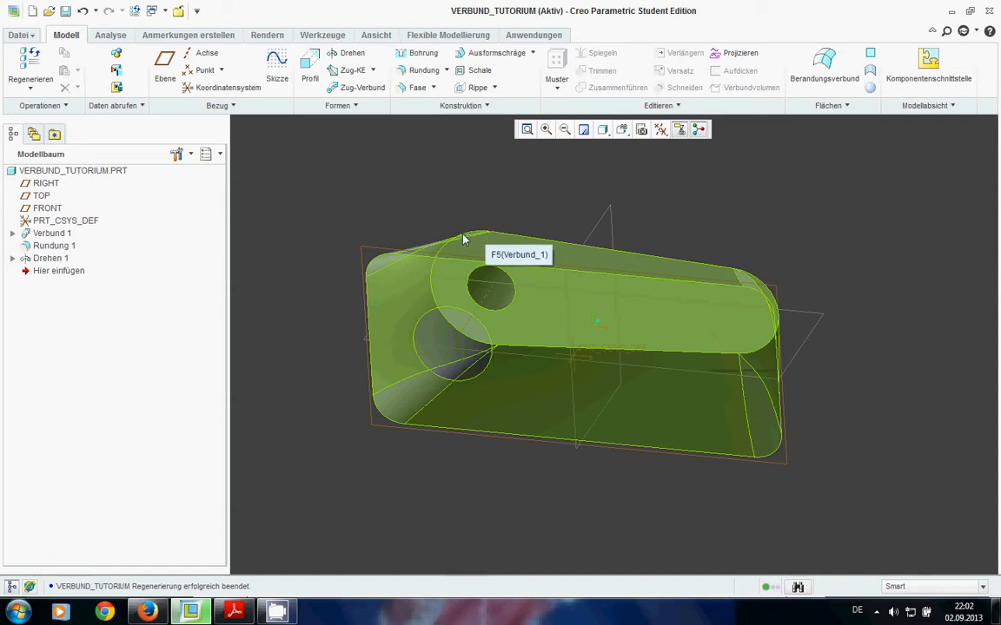
middle_click_drag(467, 395, 454, 351)
left_click(493, 285)
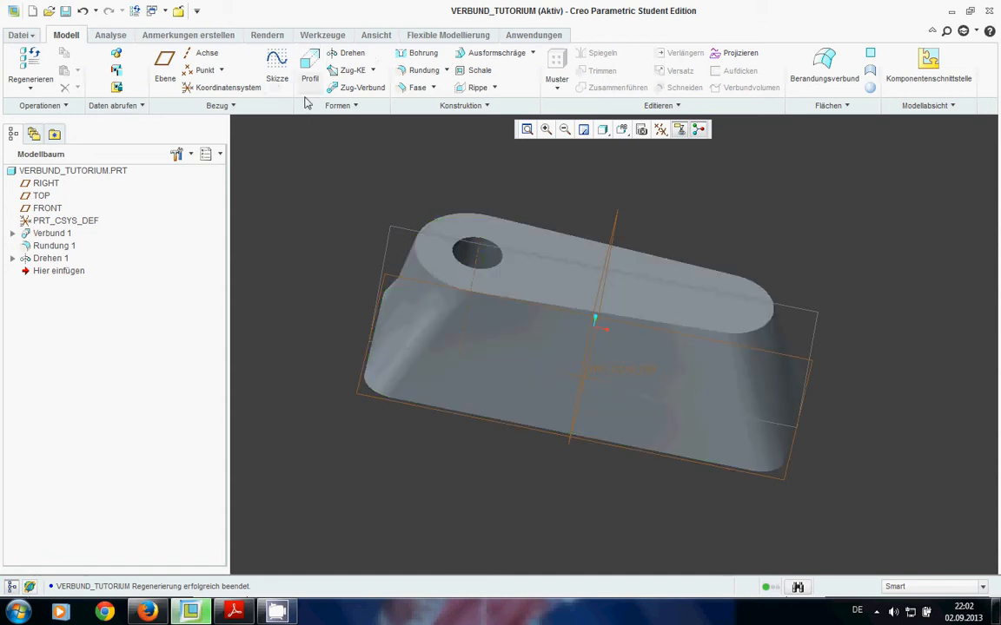
left_click(340, 107)
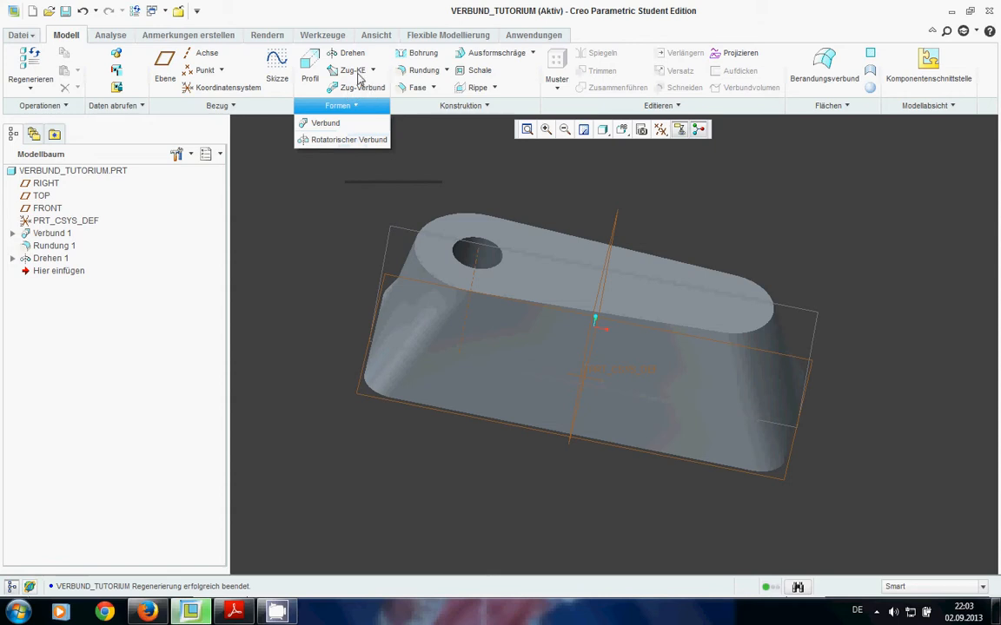
middle_click_drag(515, 190, 561, 341)
middle_click_drag(679, 420, 357, 299)
Step: Start a new blend (Verbund) and define its first section sketch on the datum plane at the part's base, viewed in 2D orientation
left_click(356, 107)
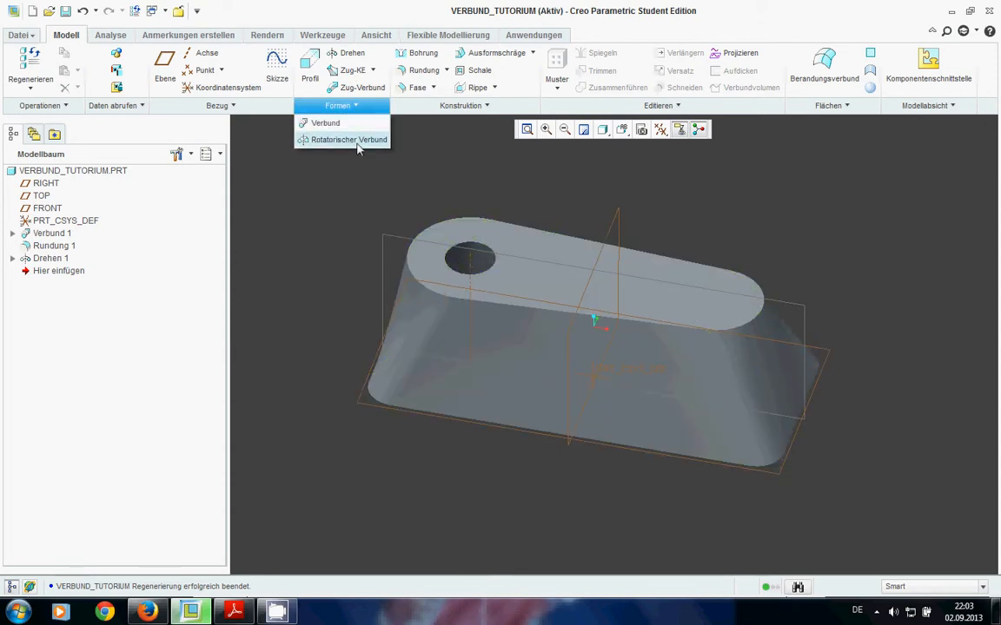
left_click(338, 125)
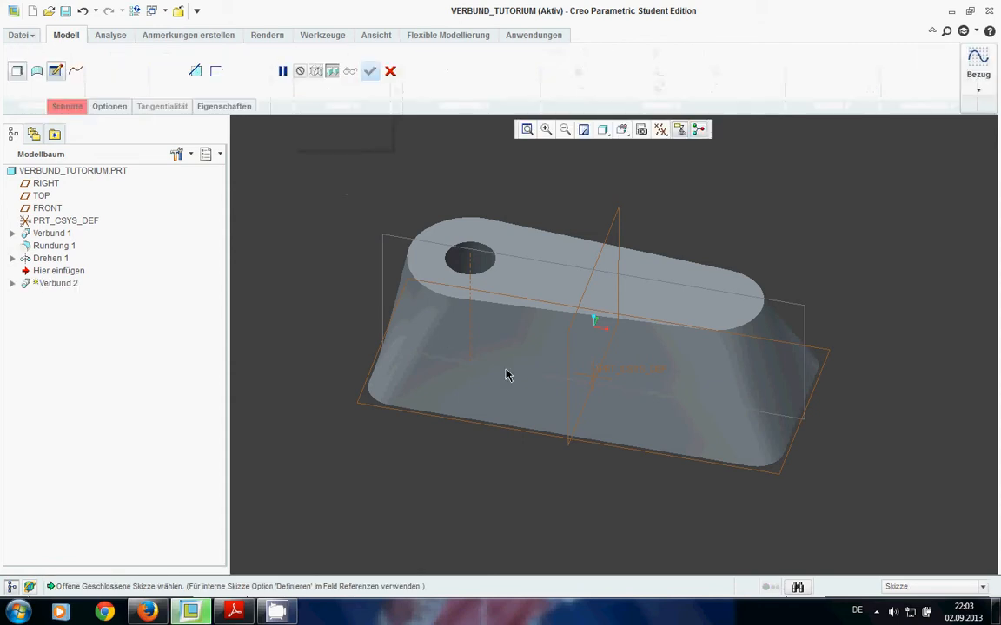
middle_click_drag(528, 345, 526, 347)
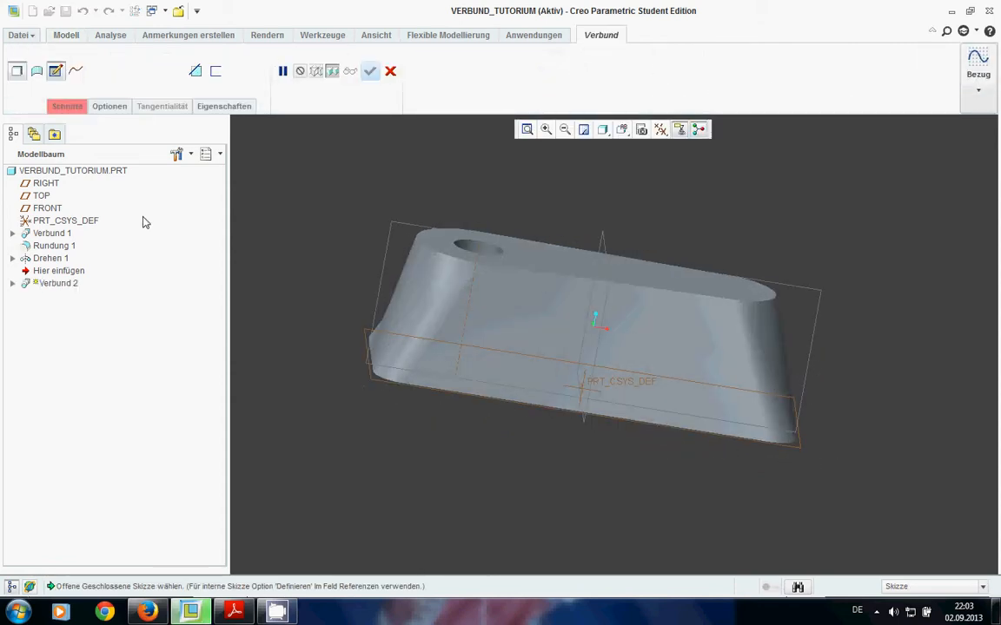
left_click(62, 106)
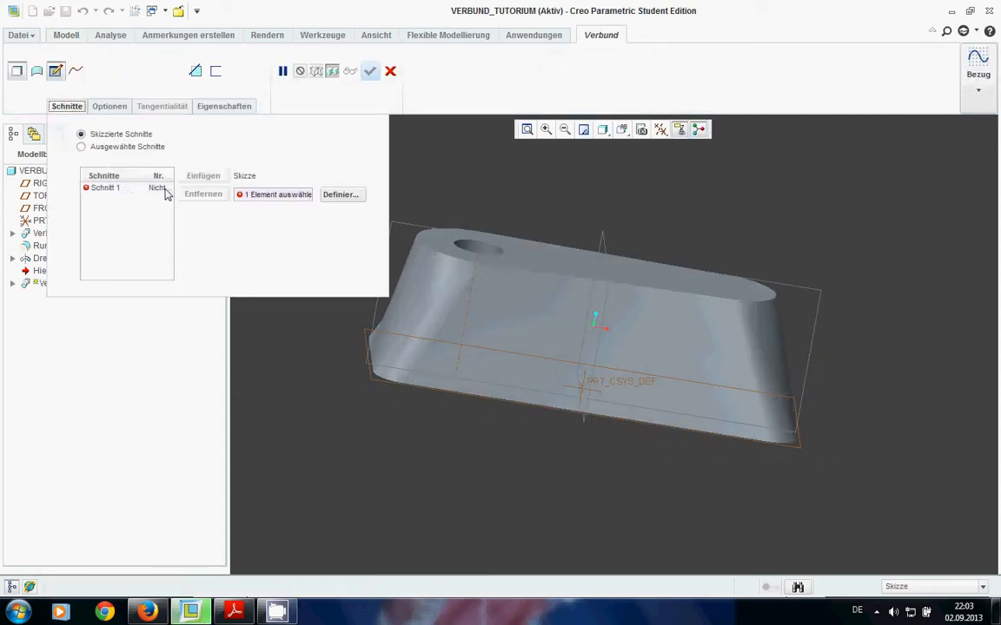
left_click(341, 195)
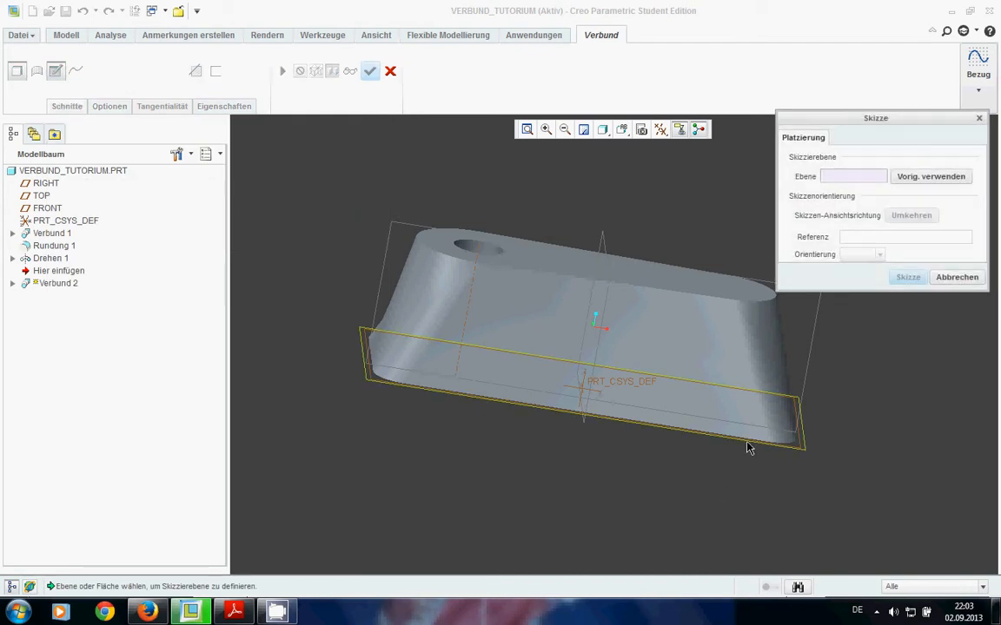
left_click(792, 418)
left_click(908, 278)
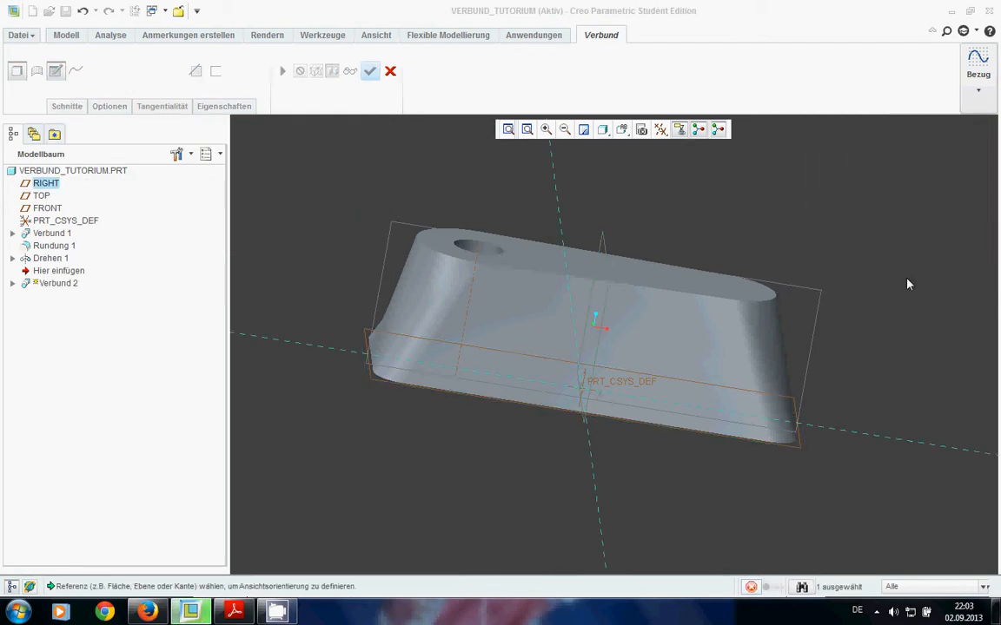
left_click(660, 128)
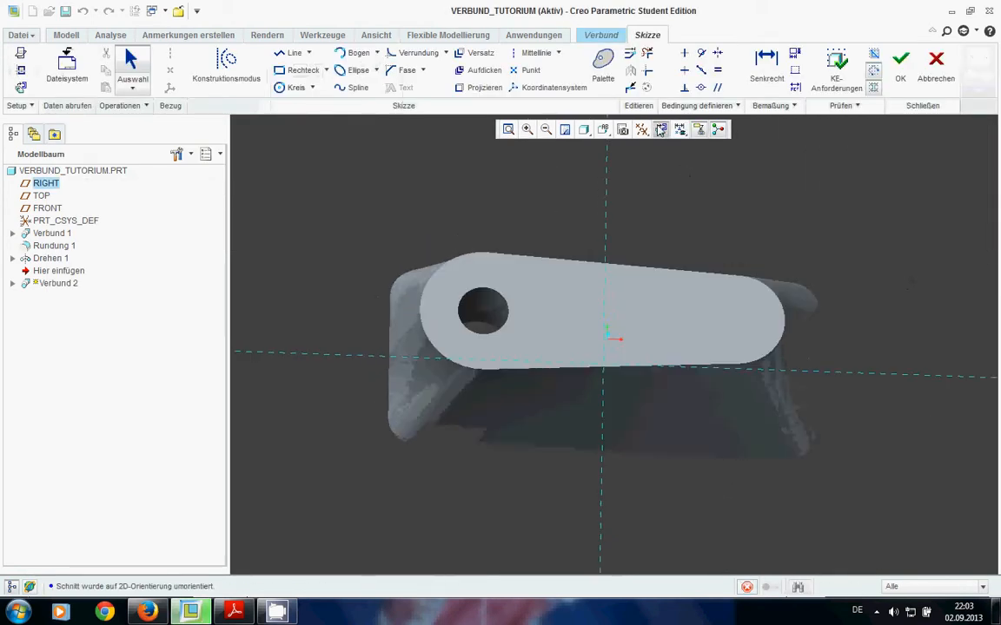
Step: Sketch a circle with diameter 26 on the horizontal reference axis, inside the part's narrow rounded end
left_click(280, 88)
left_click(724, 345)
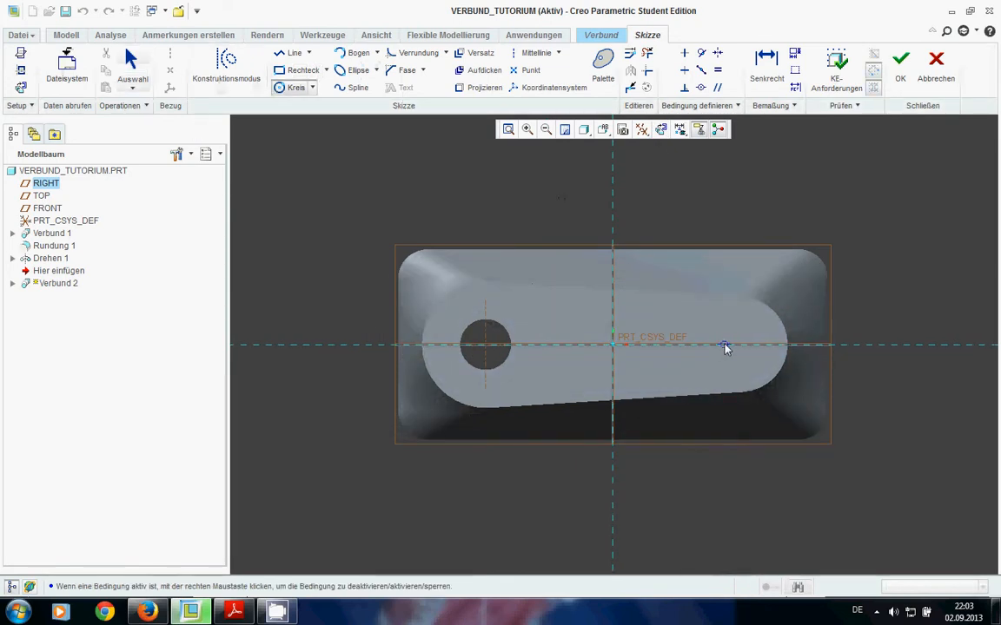
left_click(710, 319)
middle_click(692, 288)
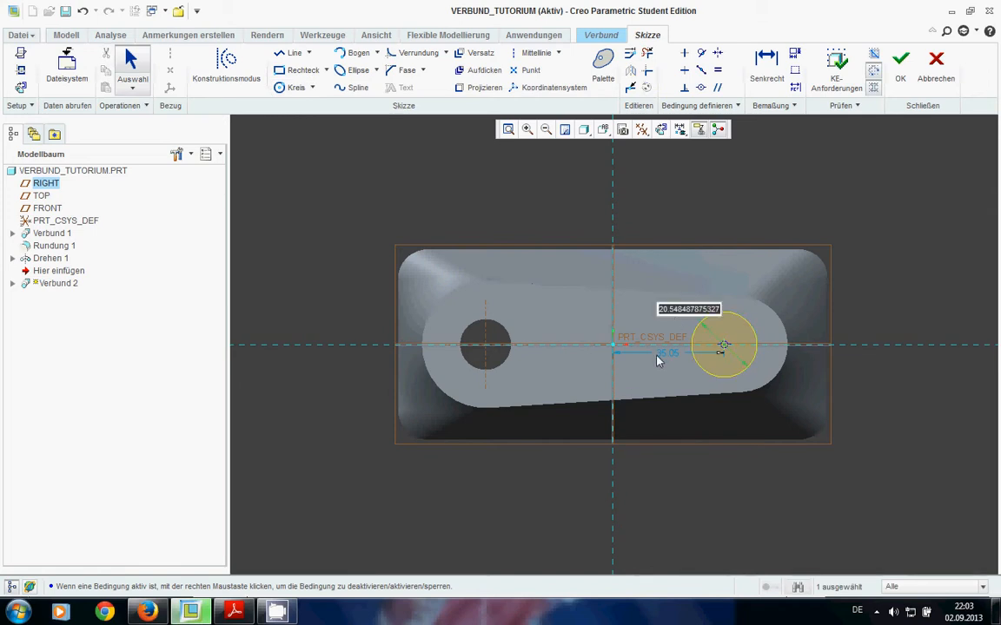
type("26")
key("Return")
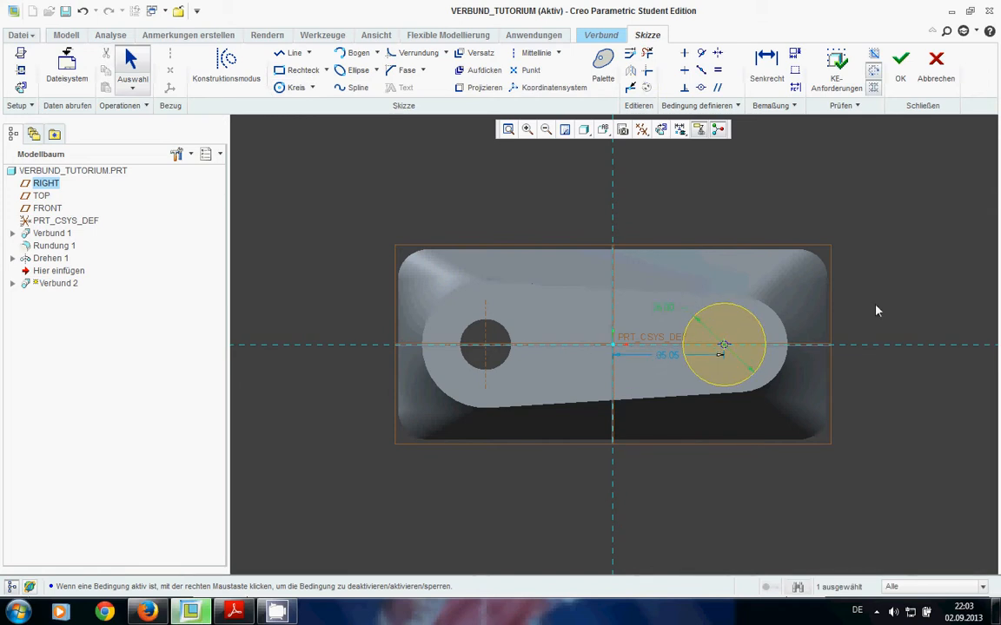
Step: Set the circle's centre 40 from the vertical reference and finish the first section sketch
double_click(668, 355)
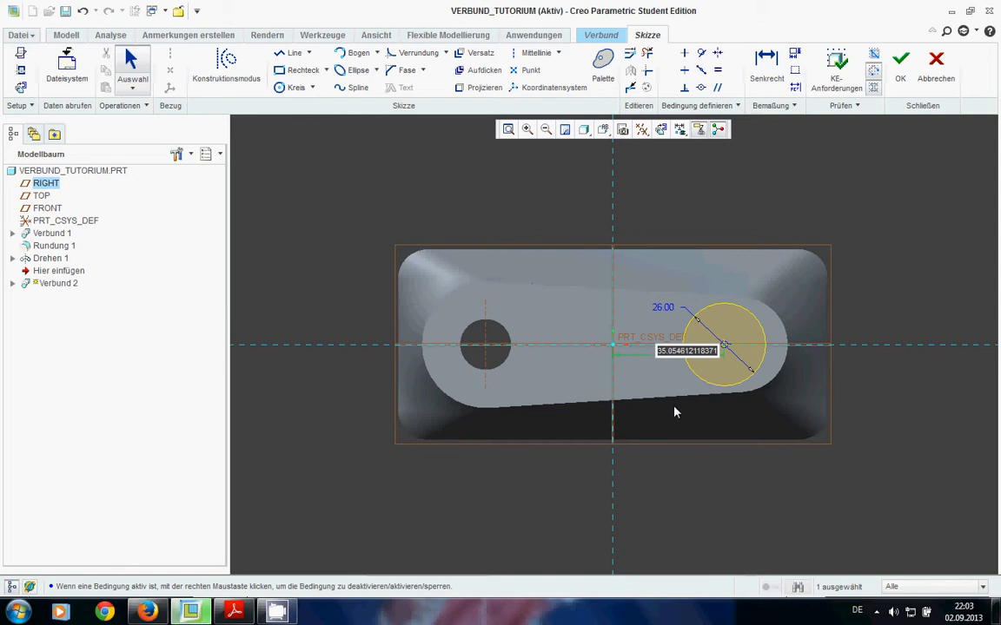
type("40")
key("Return")
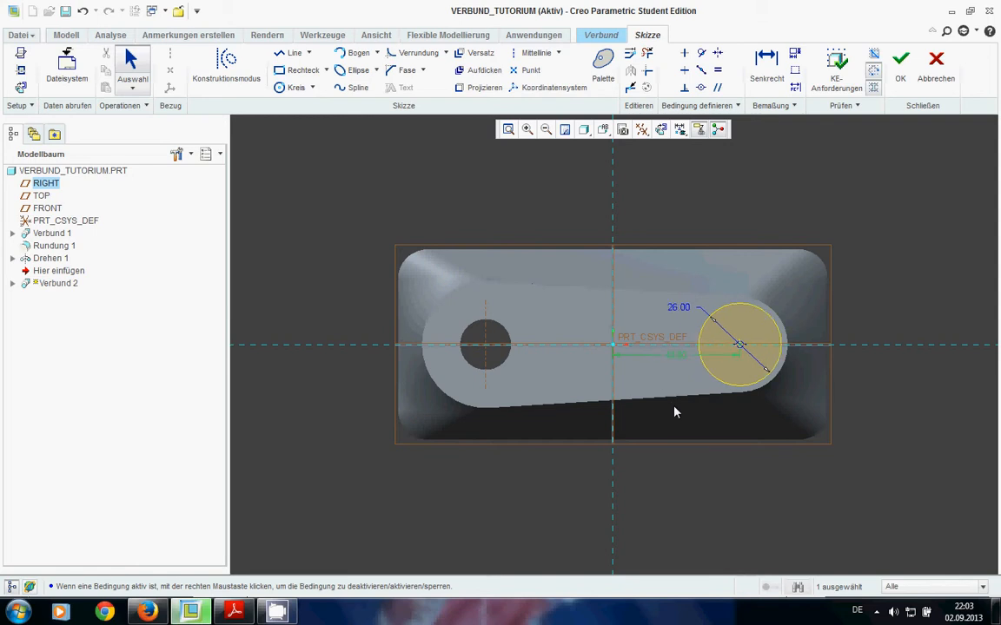
left_click(902, 73)
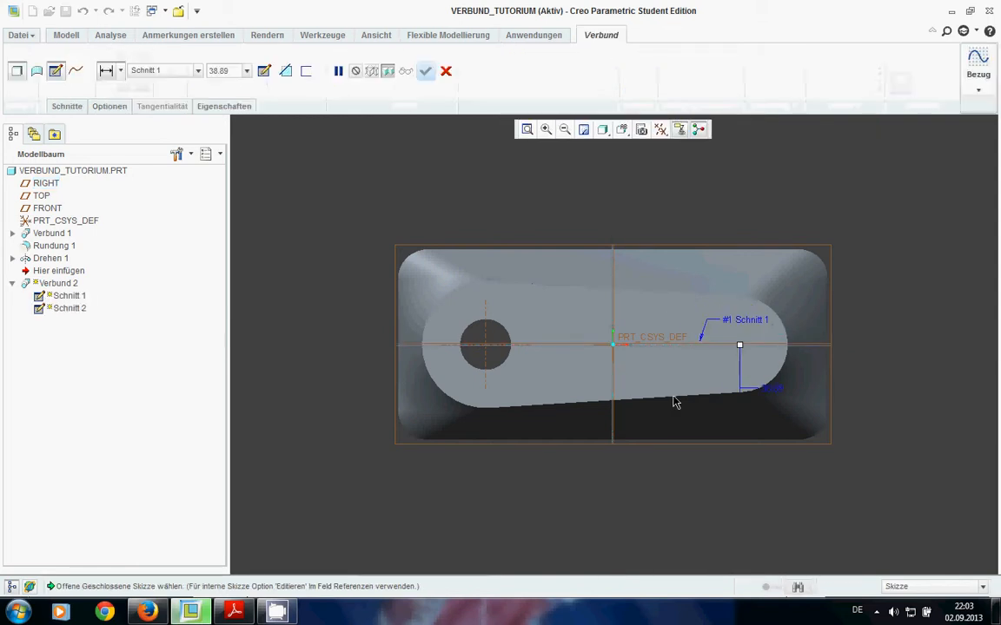
Step: Set the offset of Schnitt 2 from Schnitt 1 to 40 in the blend's section definition
left_click(67, 108)
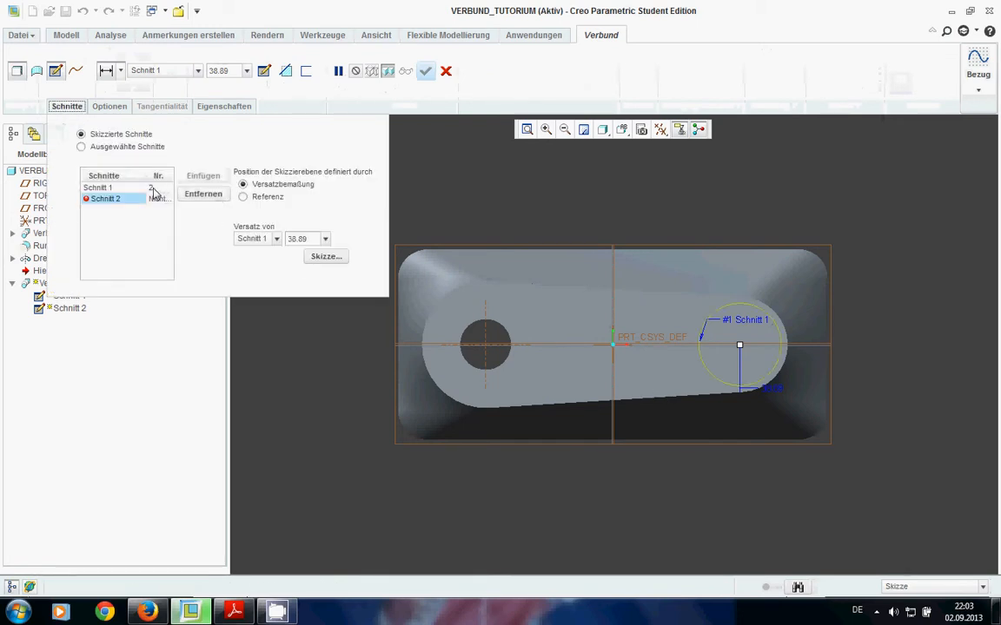
double_click(299, 239)
type("40")
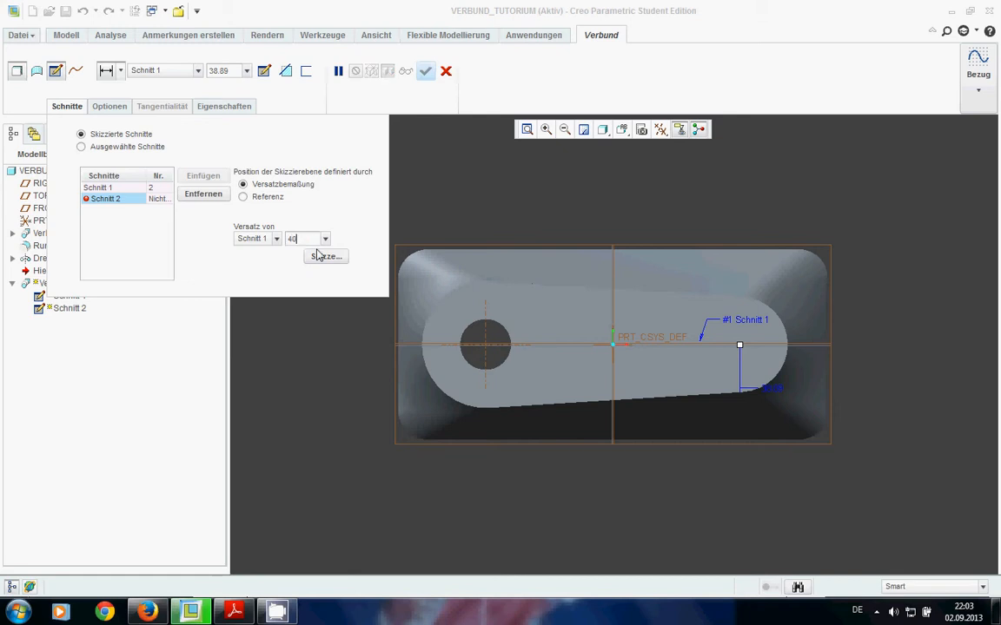
key("Return")
Step: Switch to cad.pdf and check the part height and the tapered hole's upper and lower diameters in the section view
left_click(233, 612)
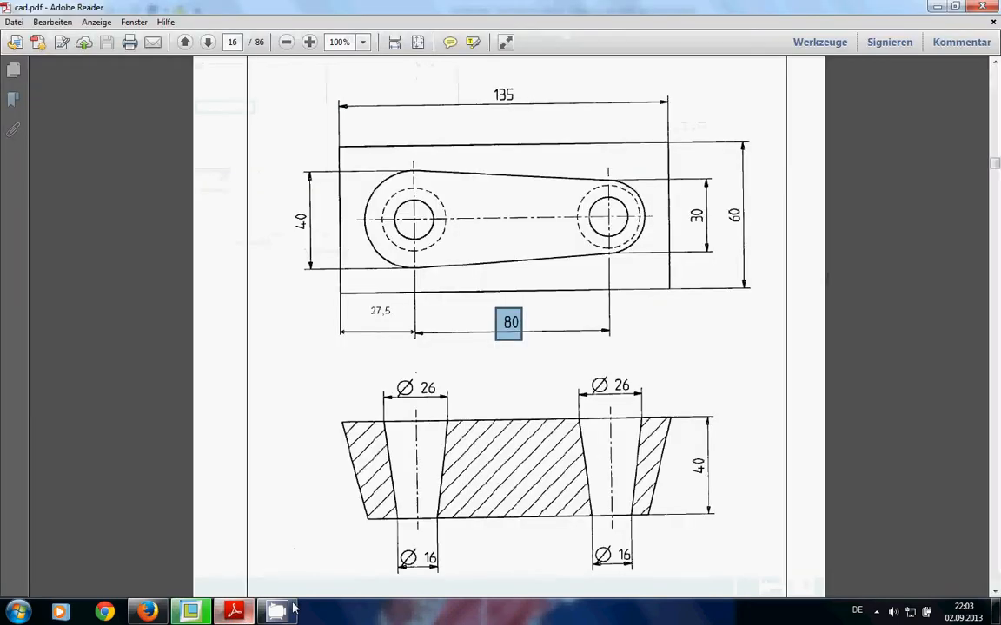
double_click(697, 462)
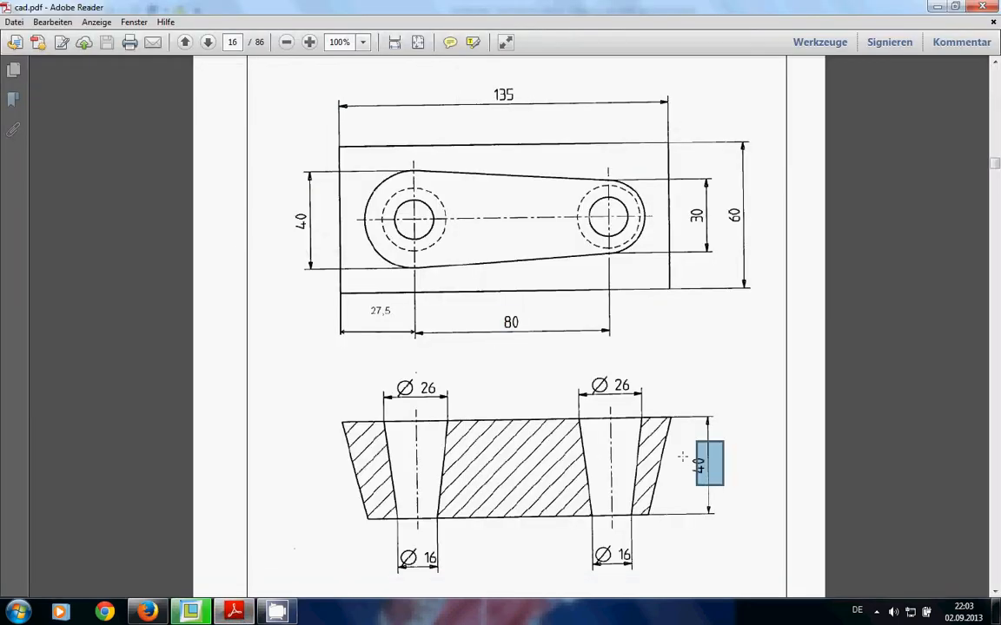
key("ctrl+a")
left_click(657, 390)
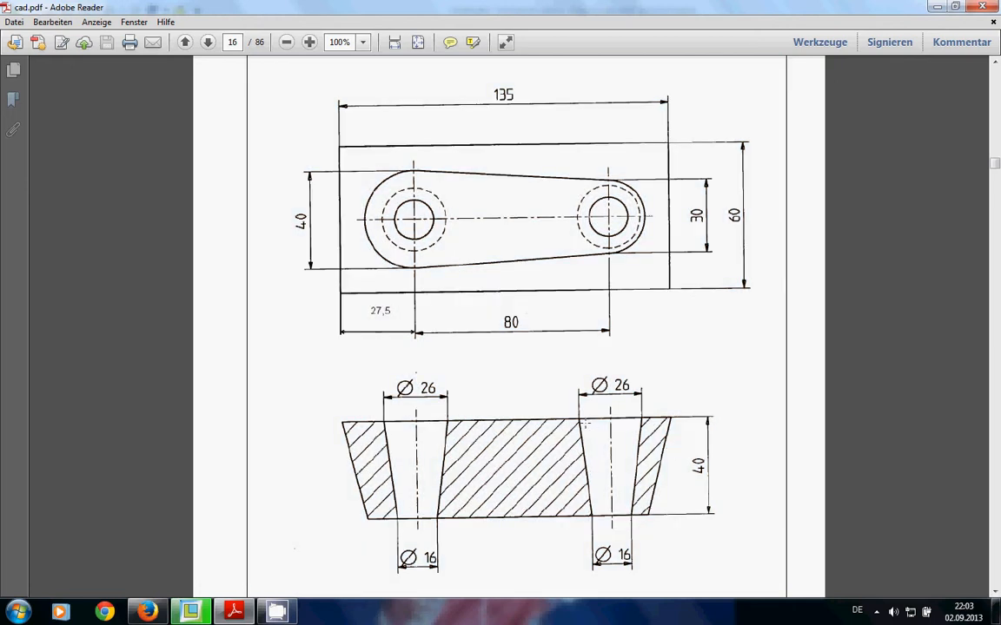
left_click_drag(647, 422, 650, 423)
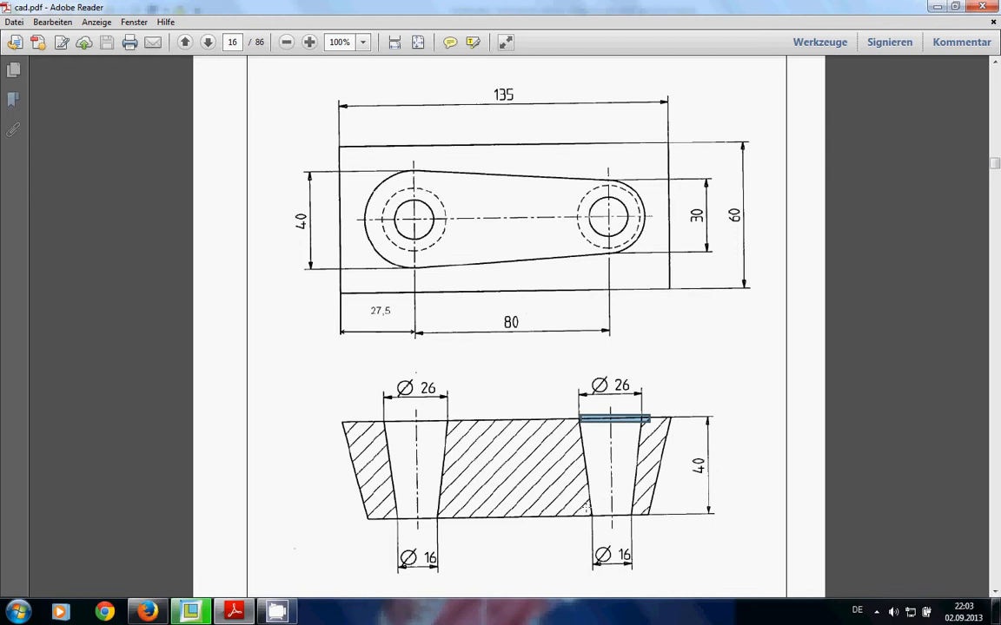
left_click_drag(584, 510, 637, 522)
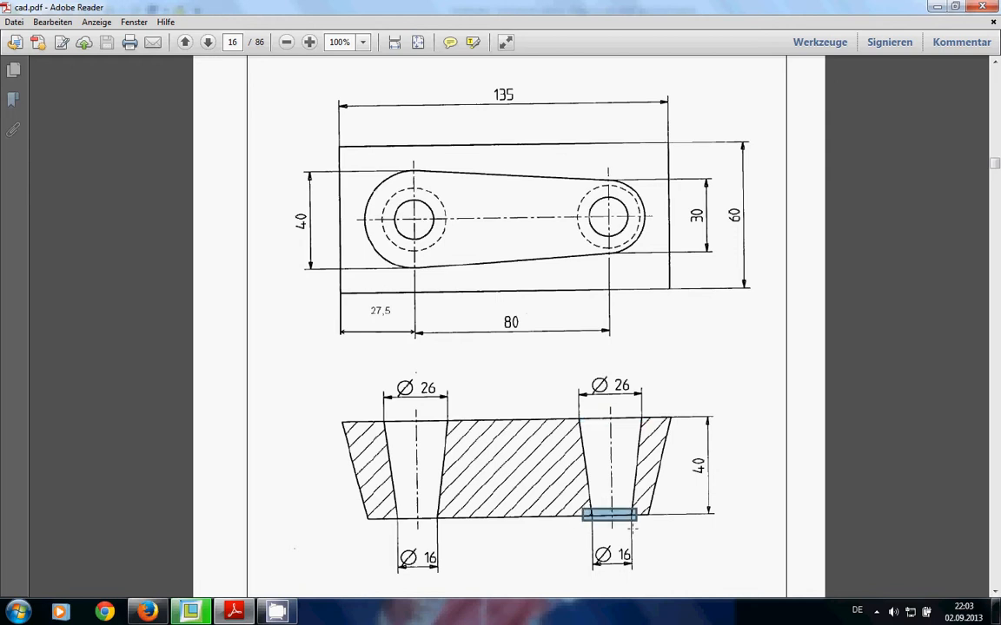
left_click(337, 567)
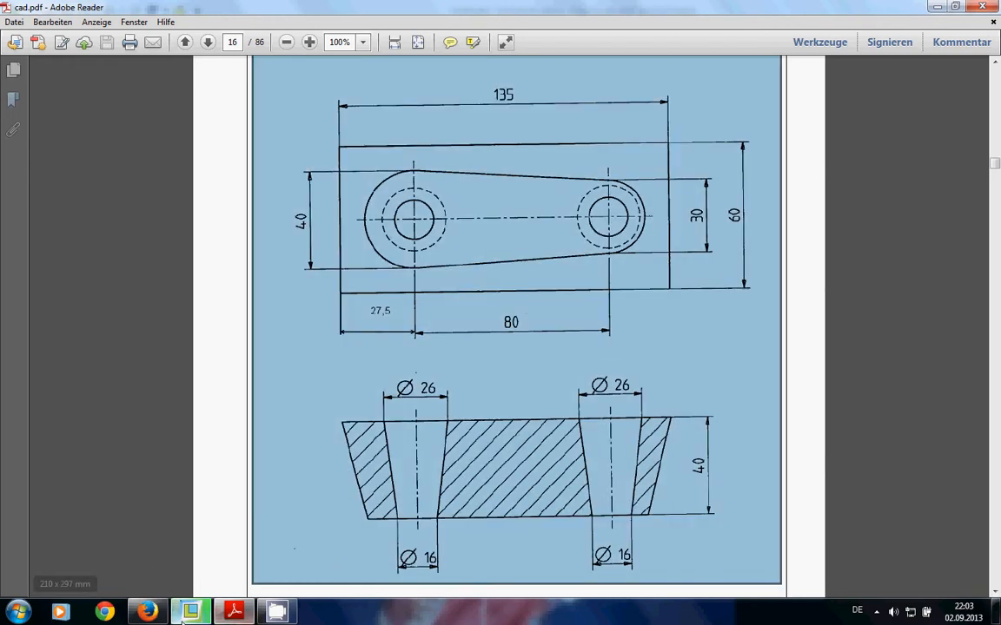
Step: Switch back to Creo and open the sketch for the blend's Schnitt 2
left_click(235, 612)
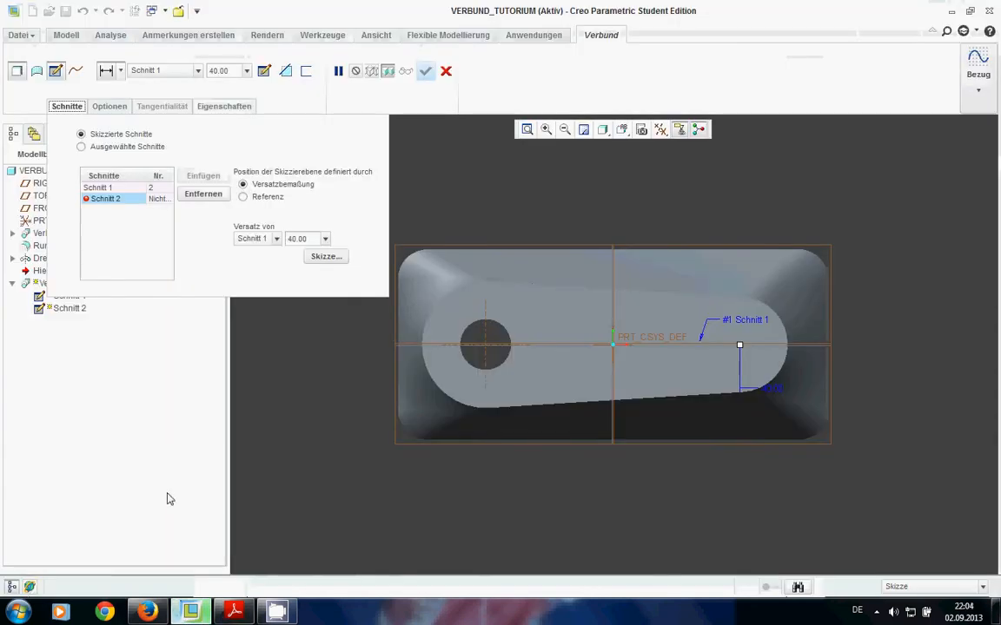
left_click(327, 257)
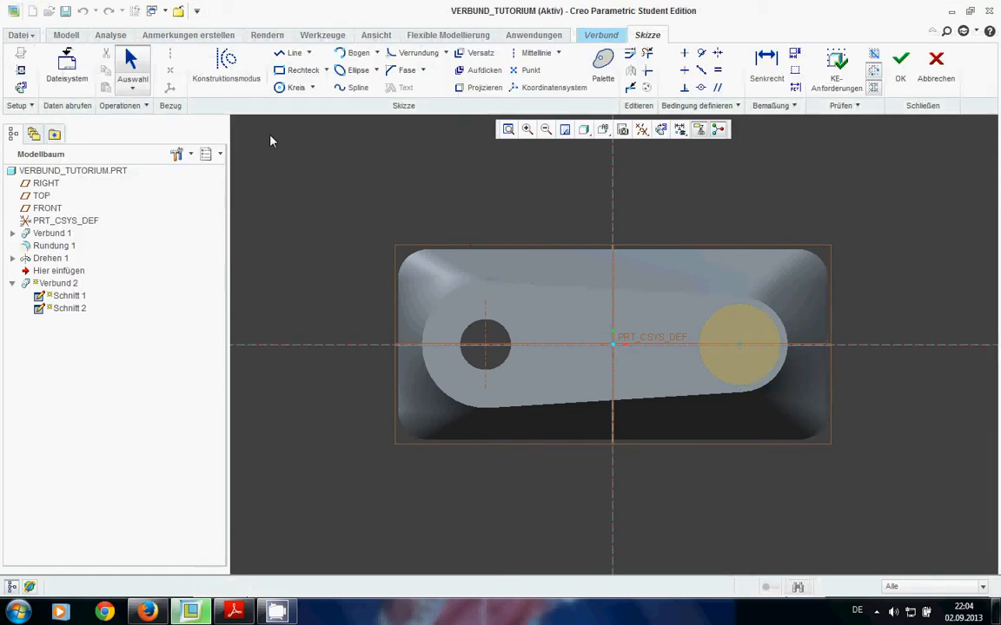
left_click(290, 88)
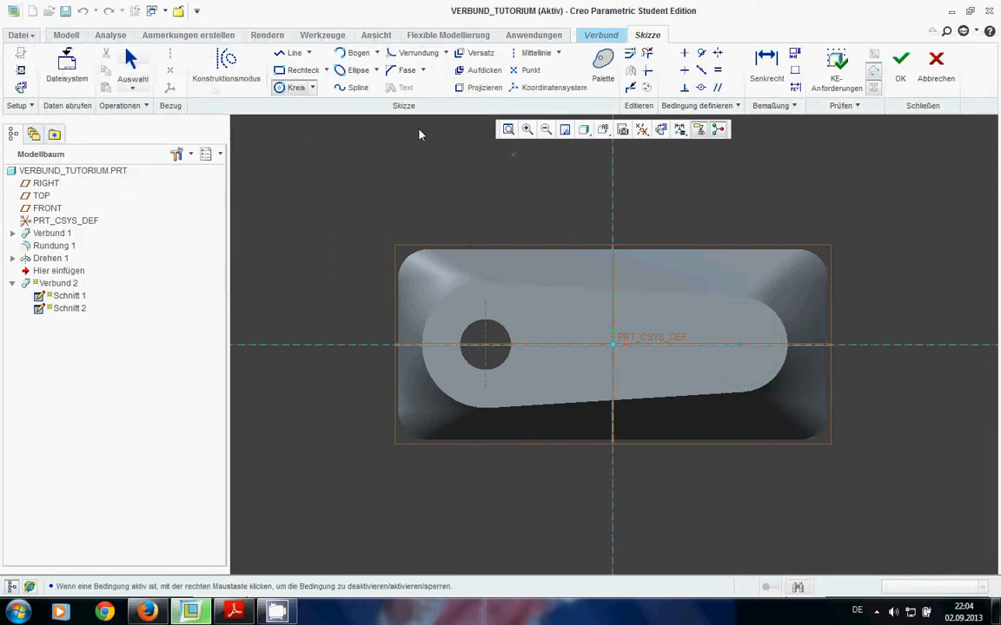
left_click(311, 88)
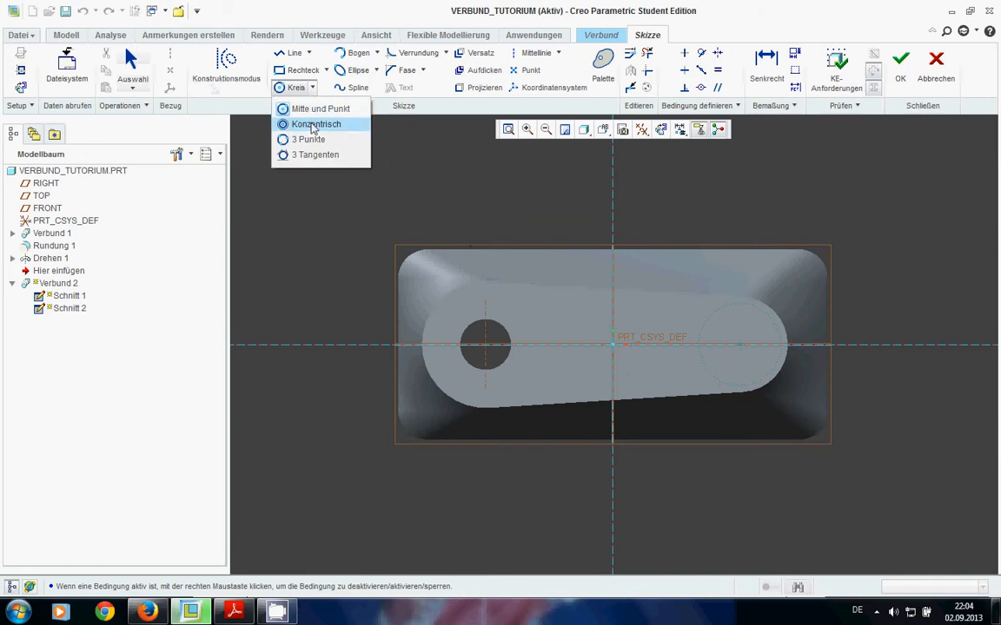
left_click(313, 126)
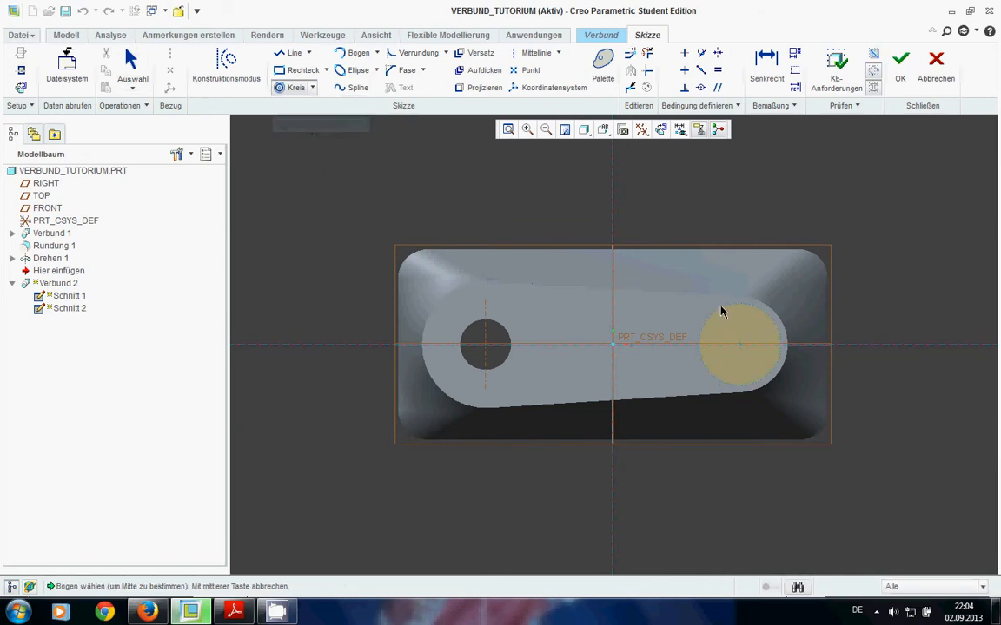
scroll(745, 351, "down", 2)
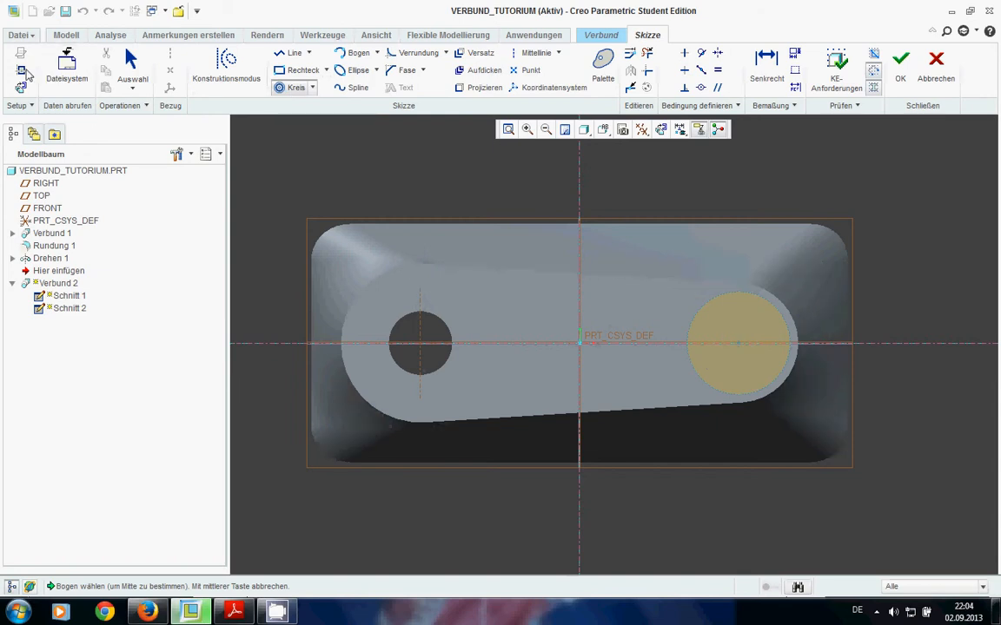
left_click(715, 268)
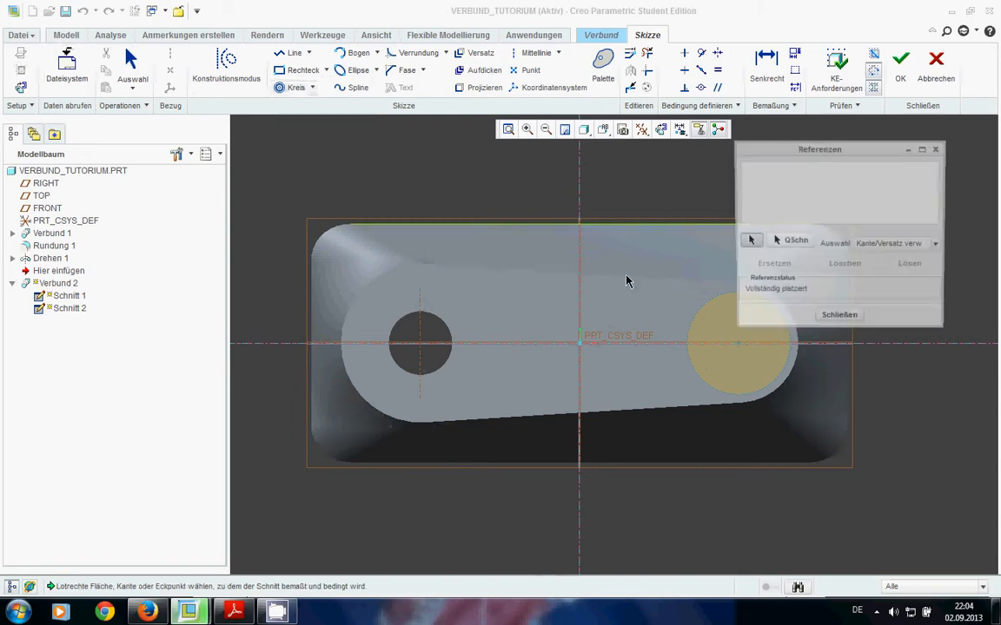
left_click(839, 319)
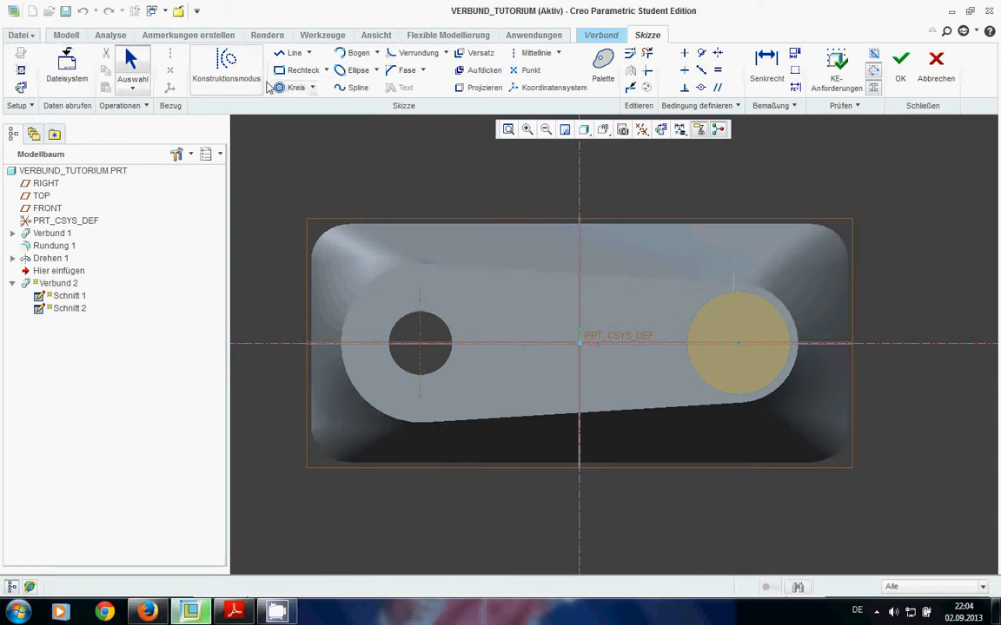
Step: Sketch a circle by centre and point at the first section's centre and set its diameter to 16
left_click(311, 87)
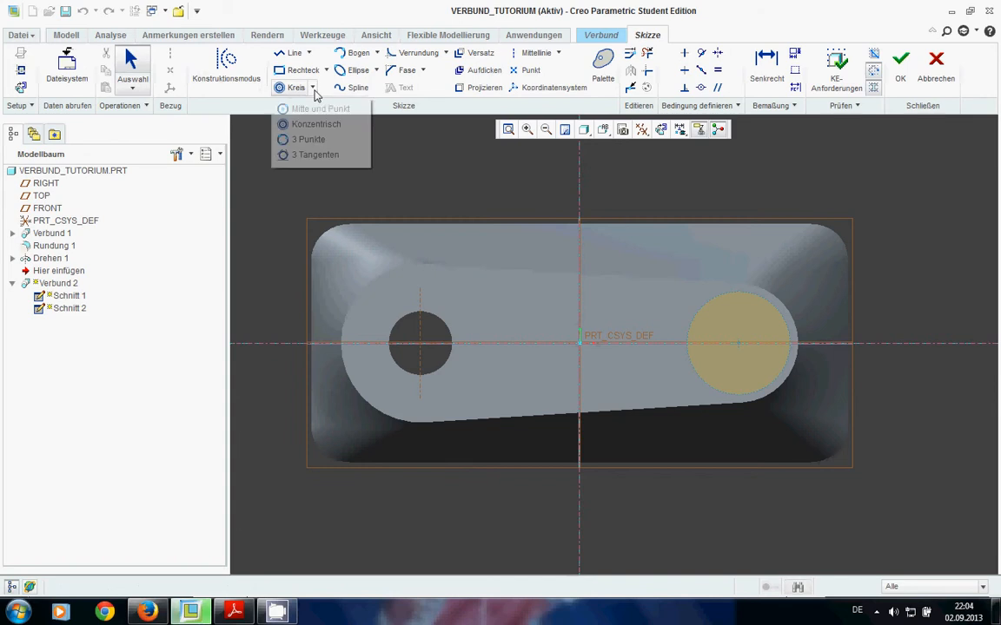
left_click(300, 111)
left_click(737, 343)
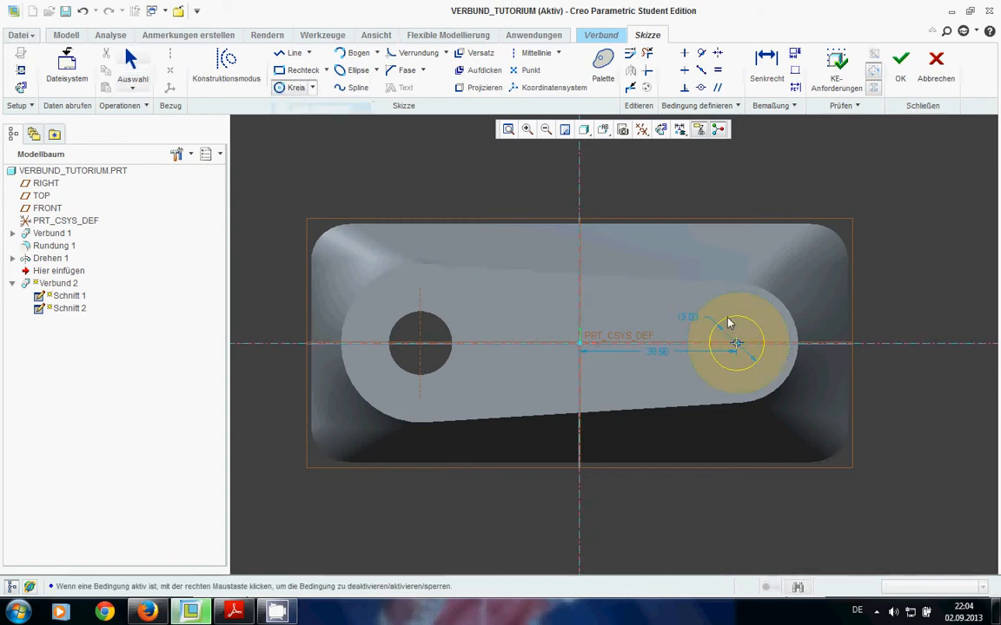
left_click(728, 323)
middle_click(696, 320)
double_click(688, 314)
type("1")
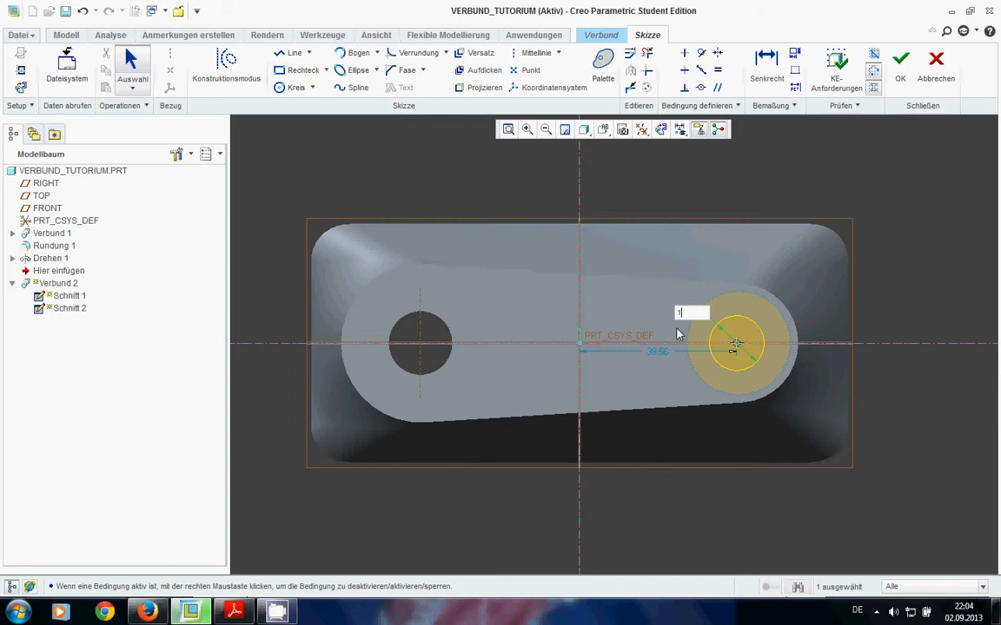
key("Return")
Step: Set the 16 diameter circle's centre 40 from the vertical reference and finish the second section sketch
double_click(662, 355)
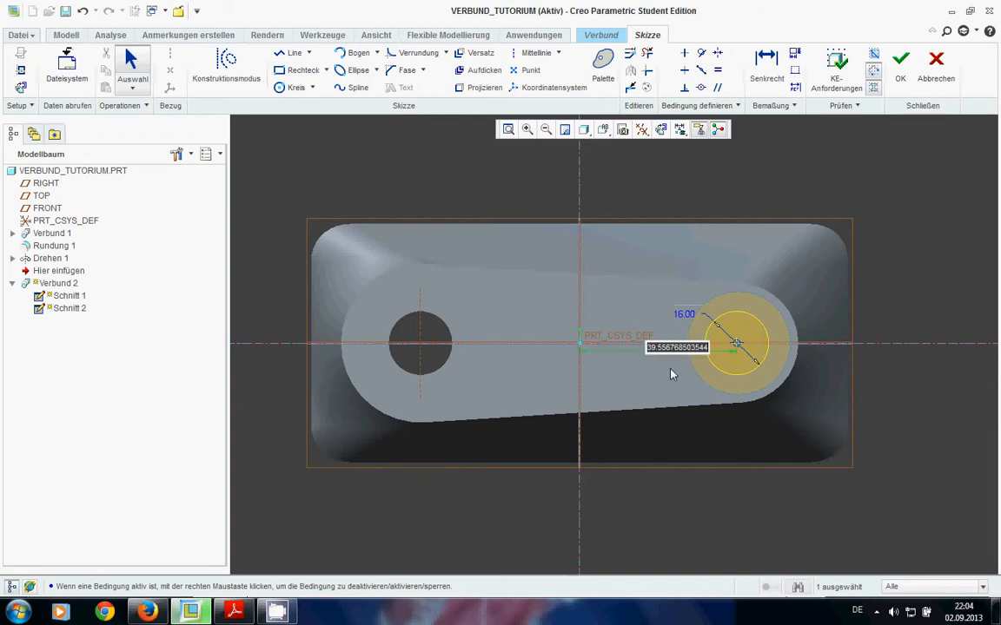
type("40")
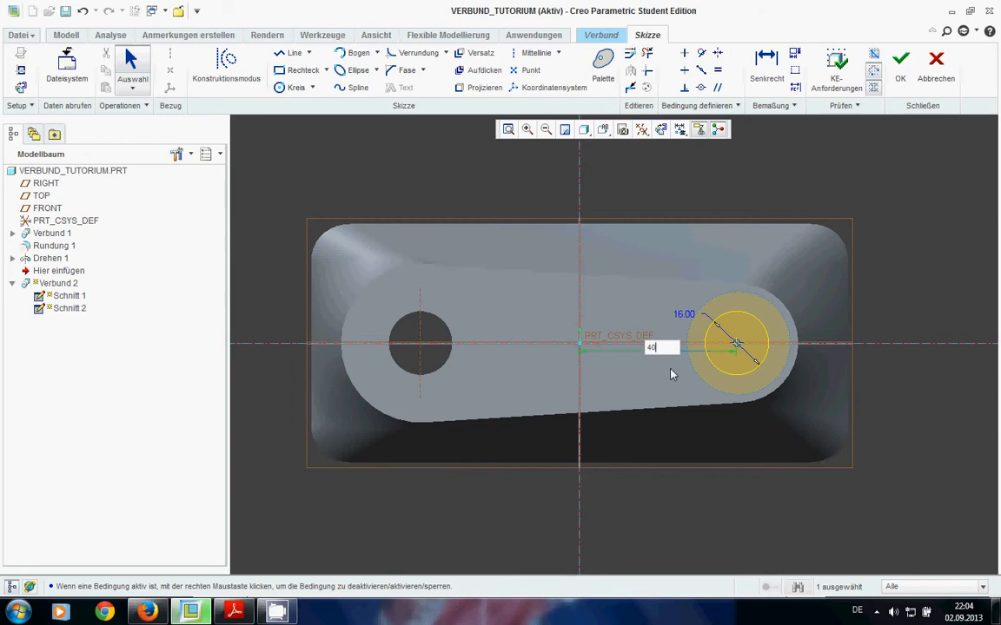
key("Return")
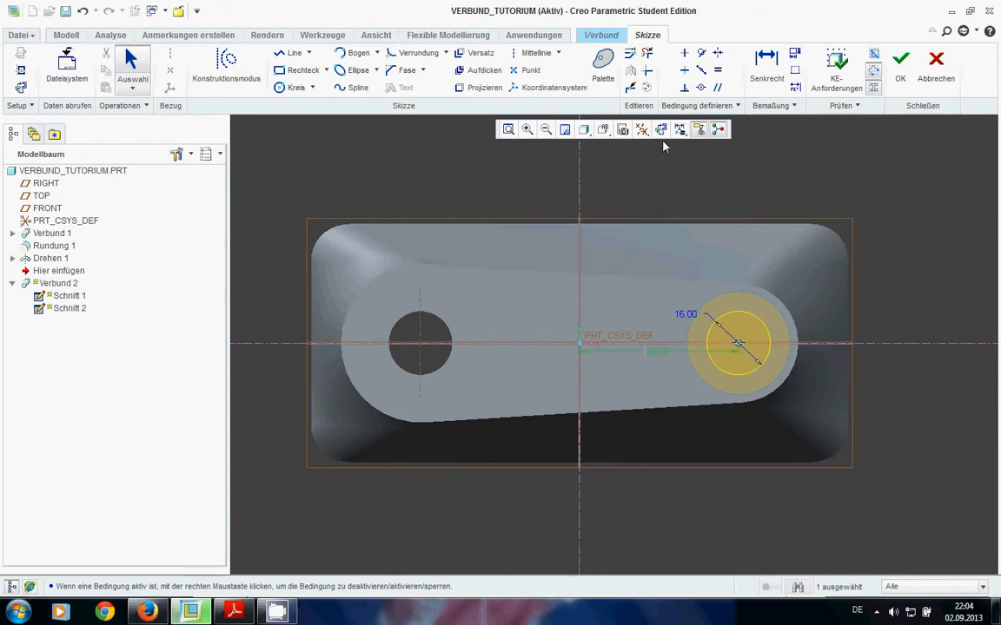
middle_click_drag(656, 317, 661, 249)
left_click(897, 67)
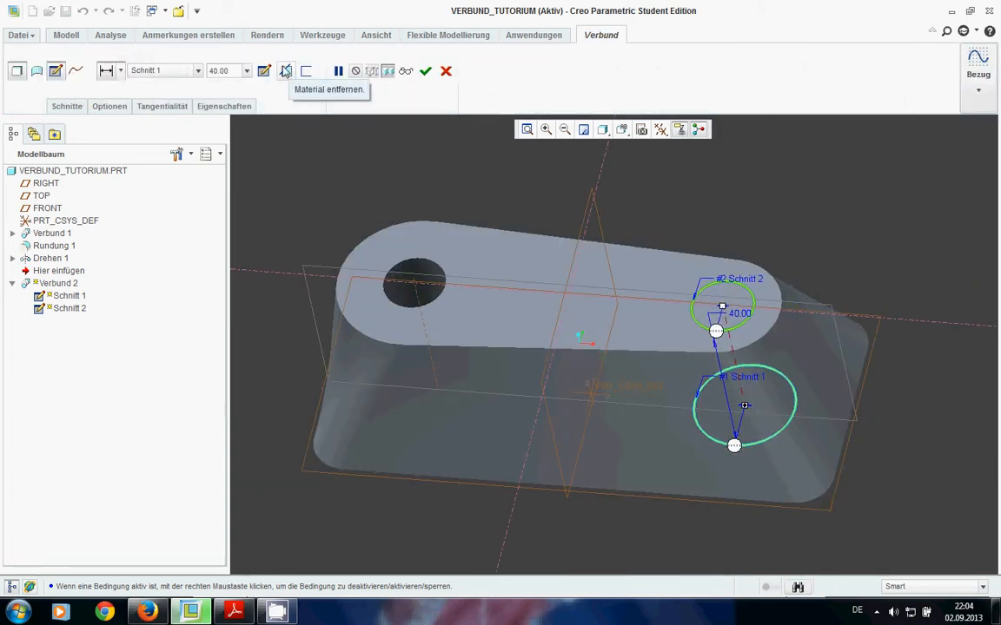
Step: Switch the blend to remove material and complete it as the second tapered hole
left_click(285, 71)
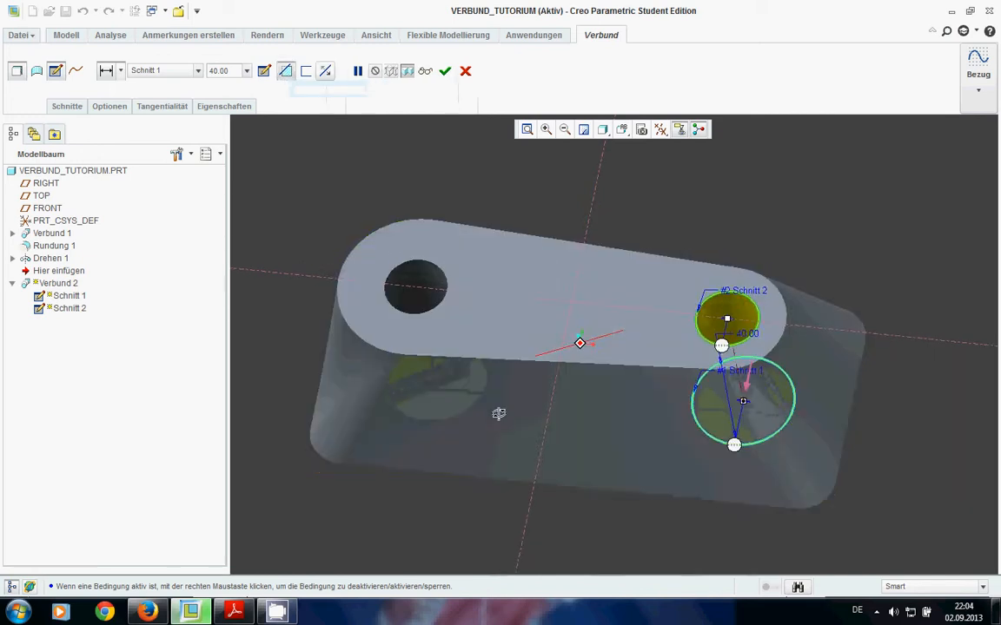
middle_click_drag(498, 413, 503, 437)
left_click(444, 72)
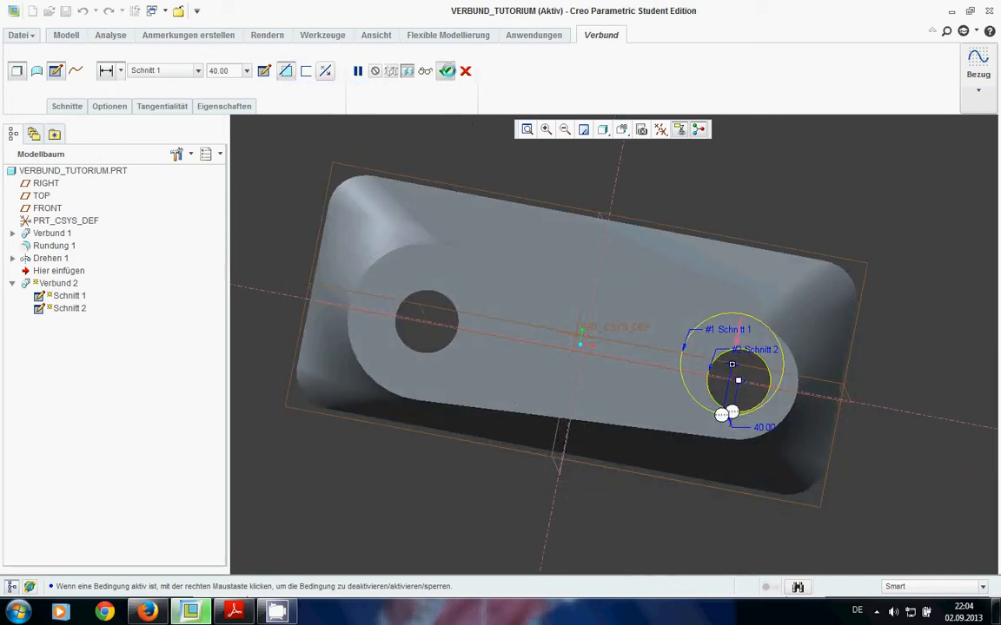
mouse_move(569, 337)
middle_mouse_down()
mouse_move(580, 282)
mouse_move(614, 289)
mouse_move(547, 272)
mouse_move(567, 296)
middle_mouse_up()
Step: Apply the transparent light grey appearance from the appearance gallery to the whole part VERBUND_TUTORIUM.PRT
left_click(273, 35)
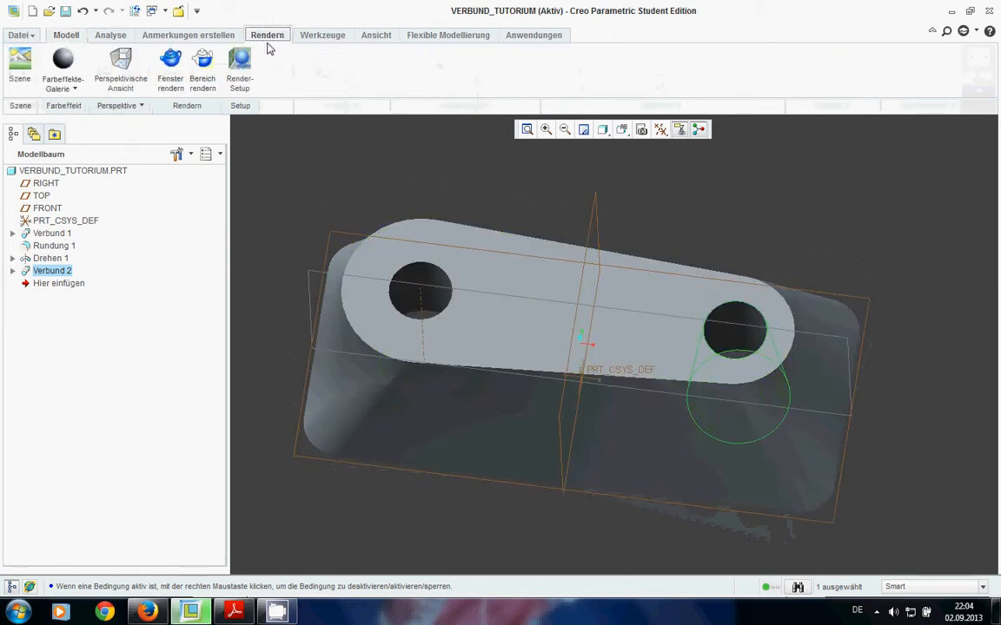
left_click(76, 91)
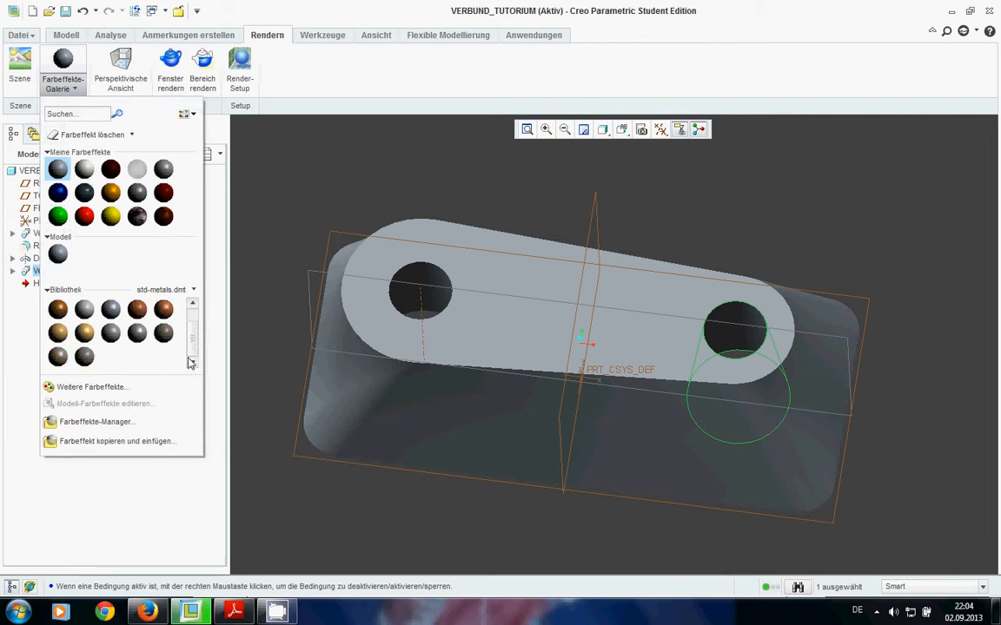
left_click(137, 169)
left_click(91, 173)
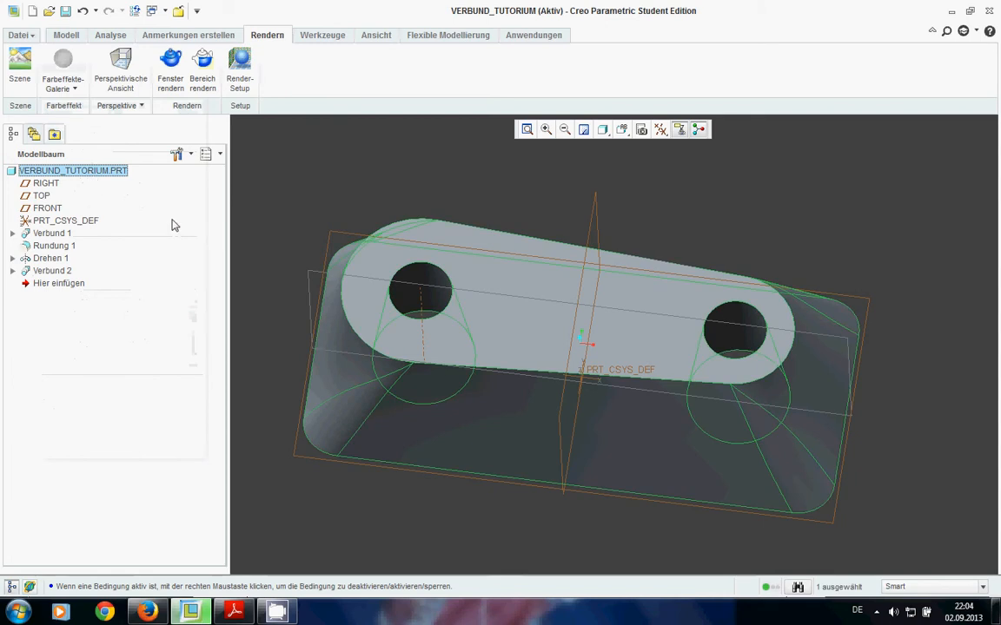
left_click(73, 55)
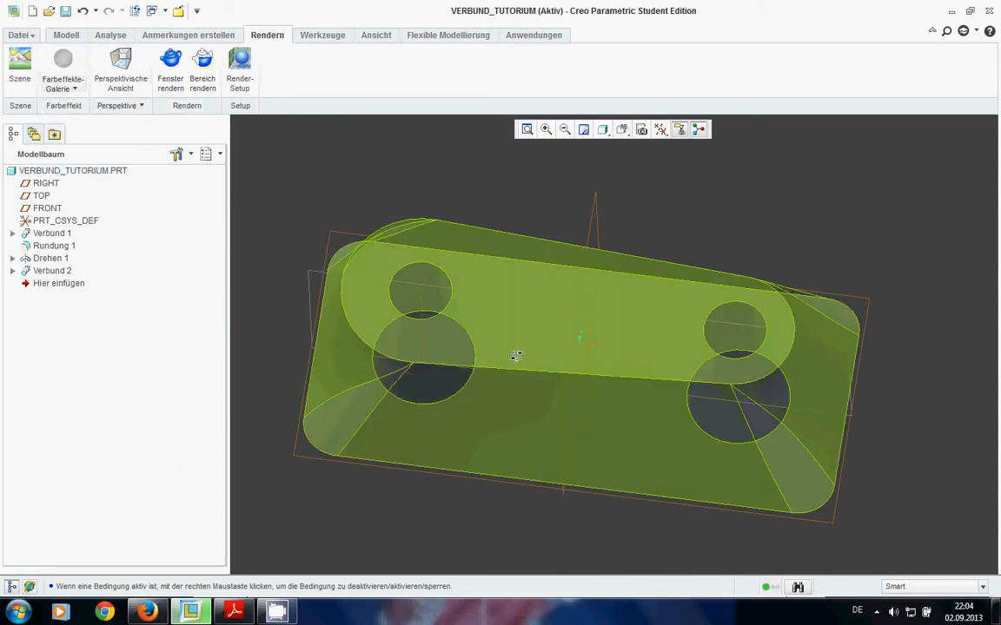
Step: Replace the transparent appearance of the whole part VERBUND_TUTORIUM.PRT with the opaque yellow appearance
middle_click_drag(514, 356, 252, 199)
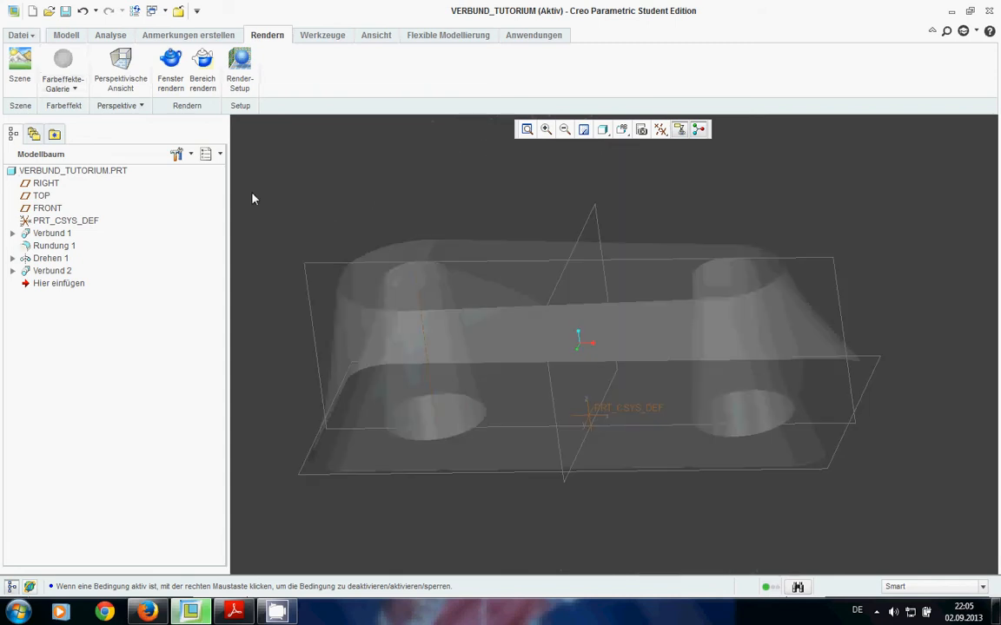
left_click(59, 90)
left_click(104, 209)
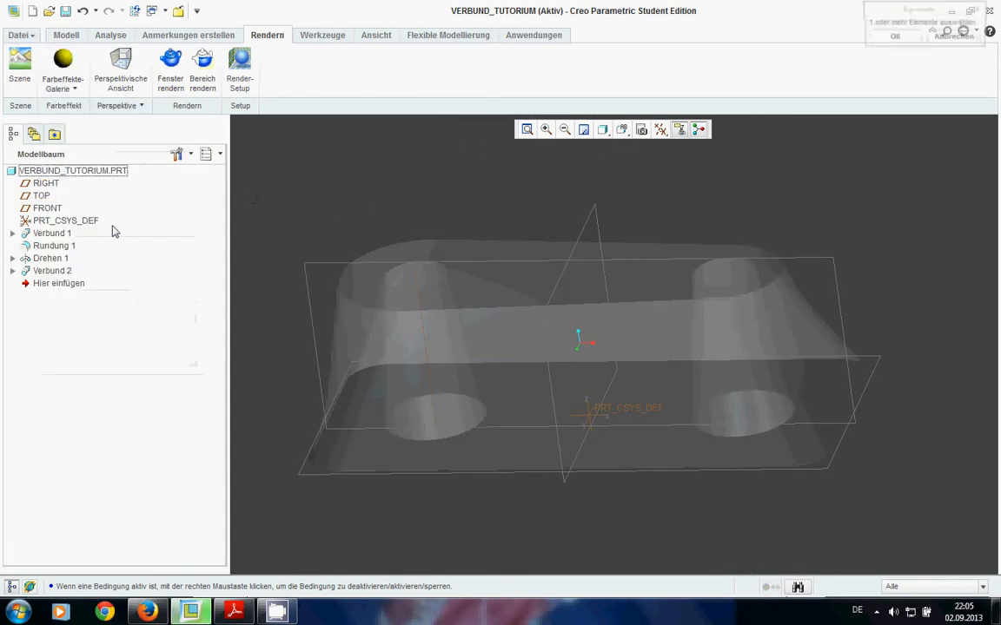
left_click(63, 169)
left_click(67, 74)
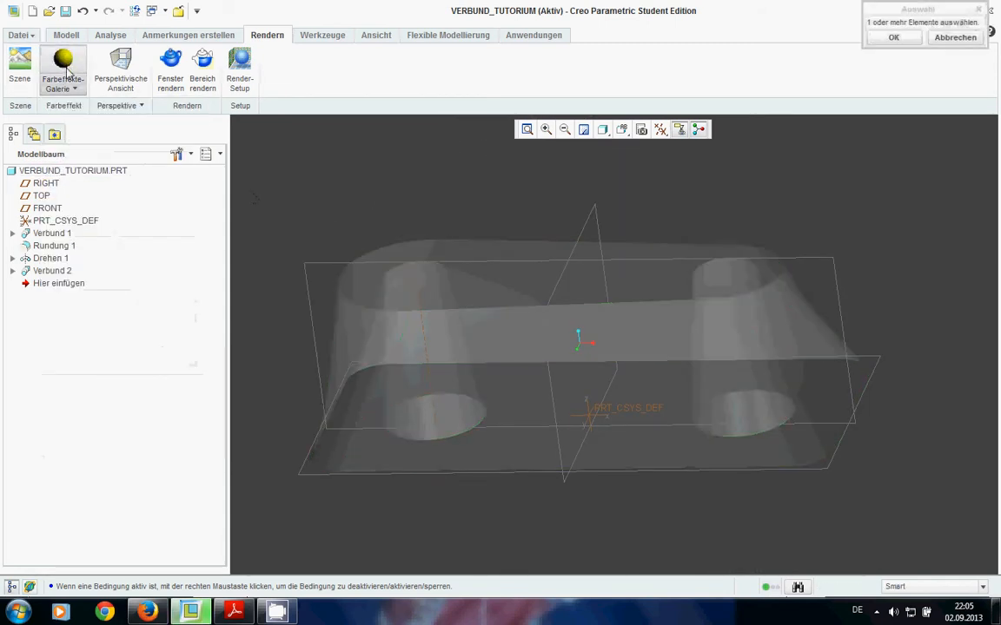
left_click(69, 170)
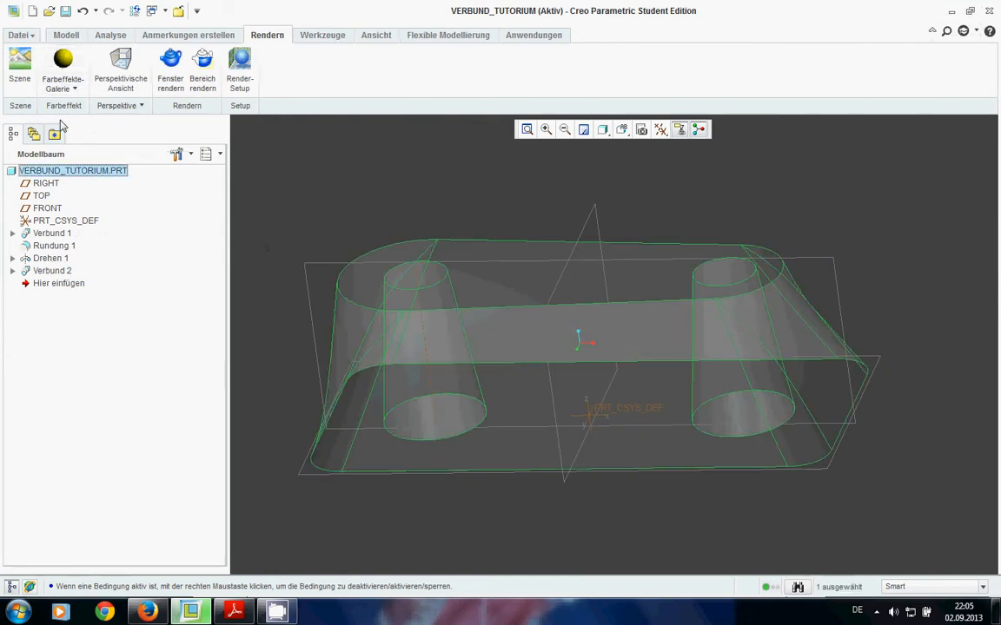
left_click(63, 64)
middle_click_drag(634, 351, 629, 453)
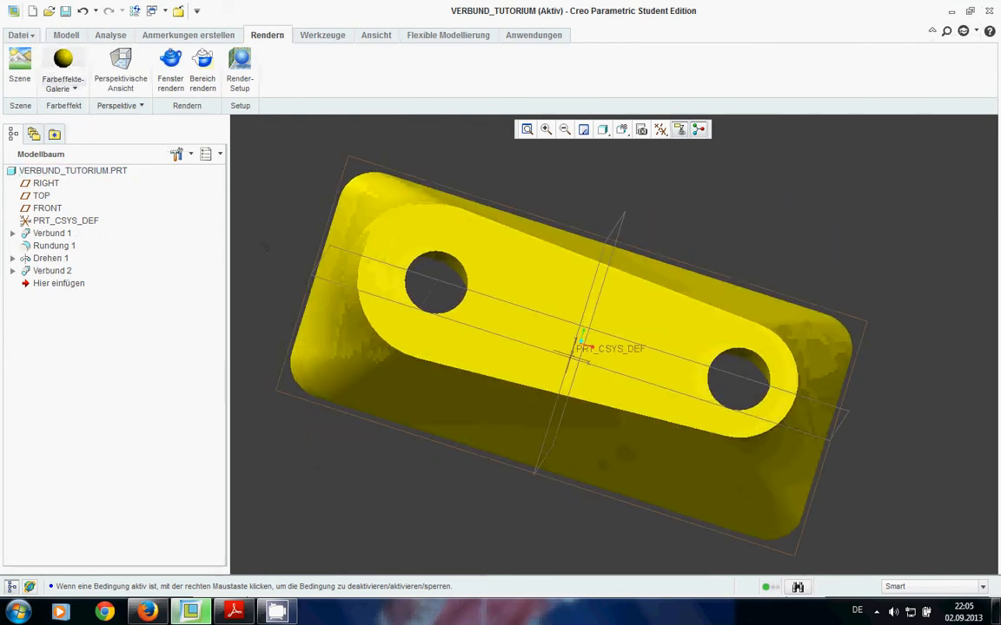
Step: Switch to cad.pdf in Adobe Reader, mark the horizontal section line through both holes in the top view, and return to Creo
left_click(235, 613)
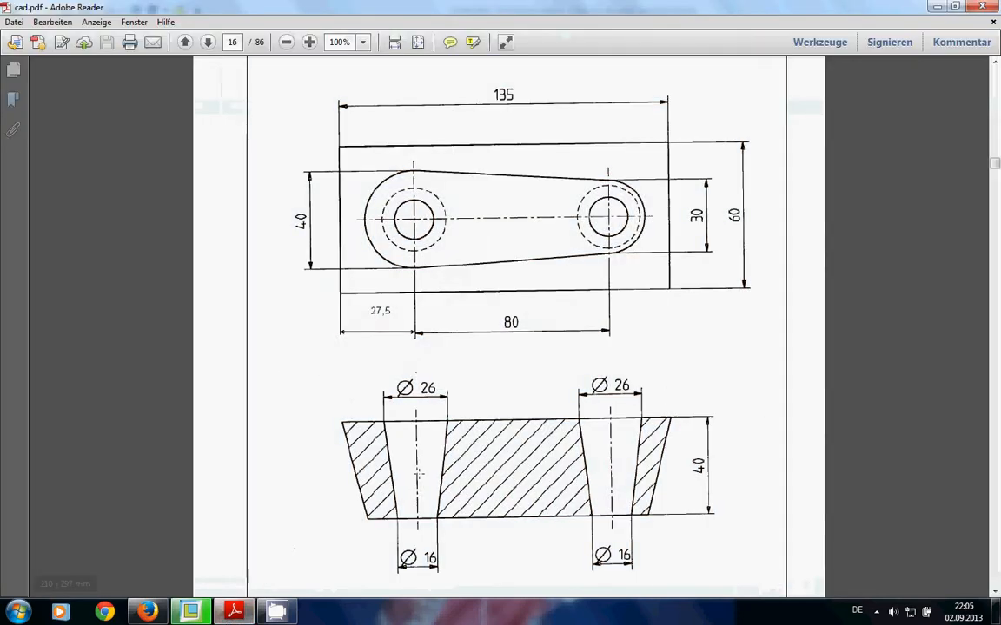
left_click_drag(280, 214, 721, 214)
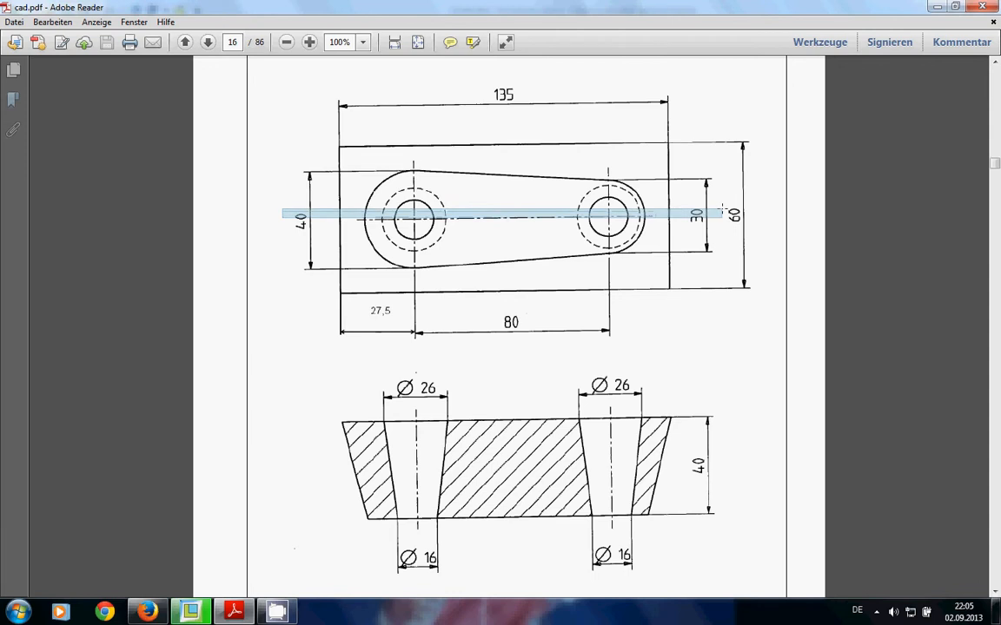
left_click(202, 618)
middle_click_drag(565, 388, 599, 349)
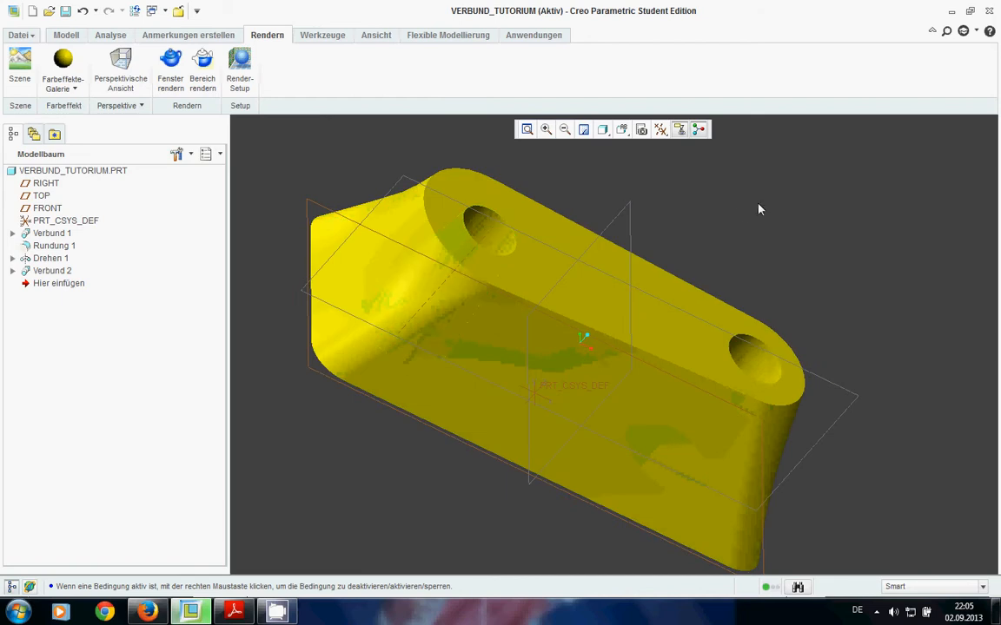
Step: Create a planar section through both tapered holes of the part on the TOP datum plane
scroll(734, 294, "up", 1)
scroll(734, 293, "up", 1)
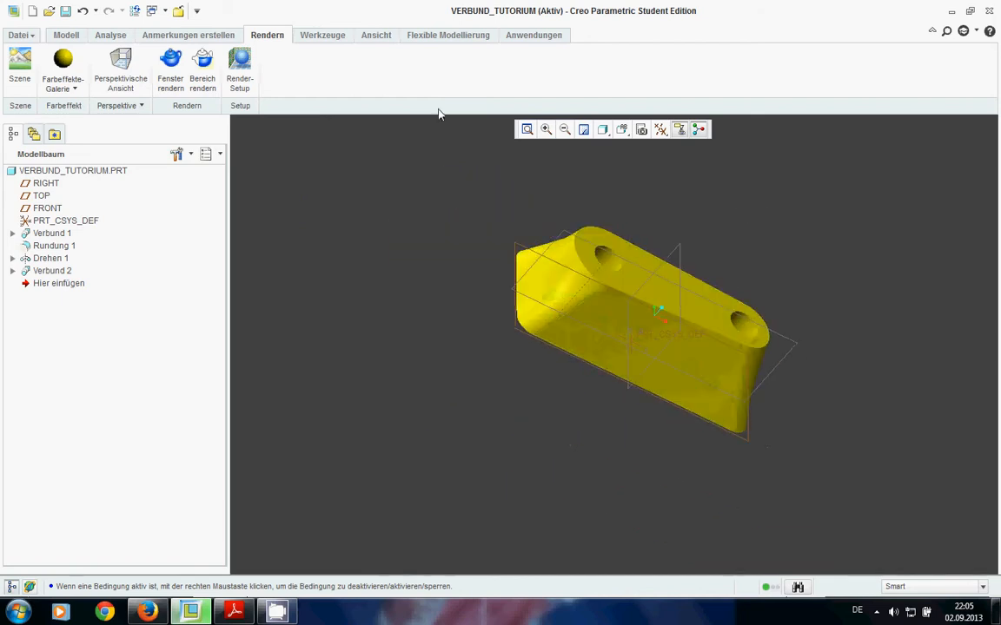
left_click(381, 37)
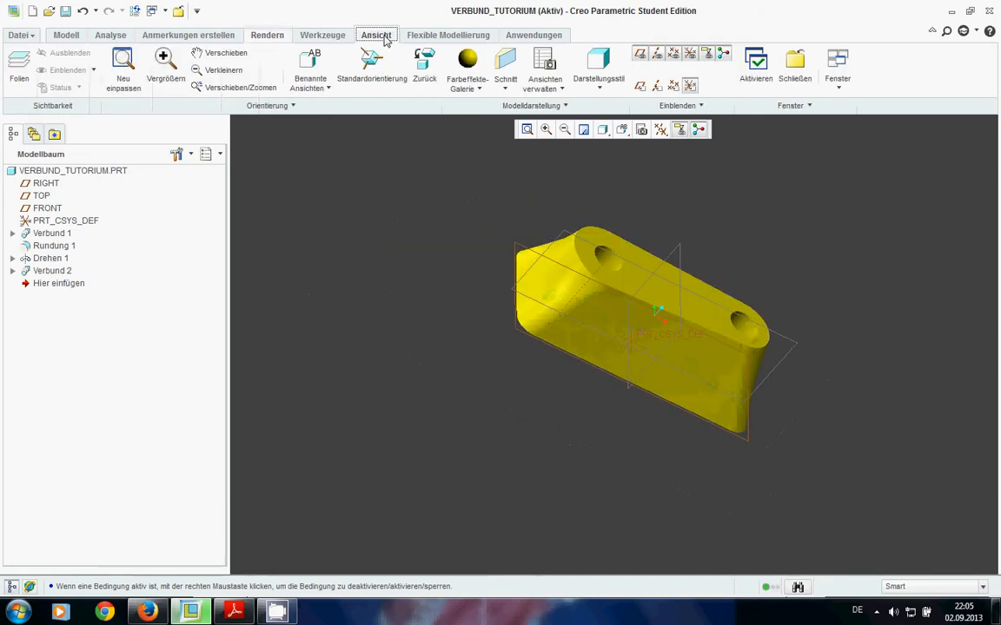
left_click(504, 69)
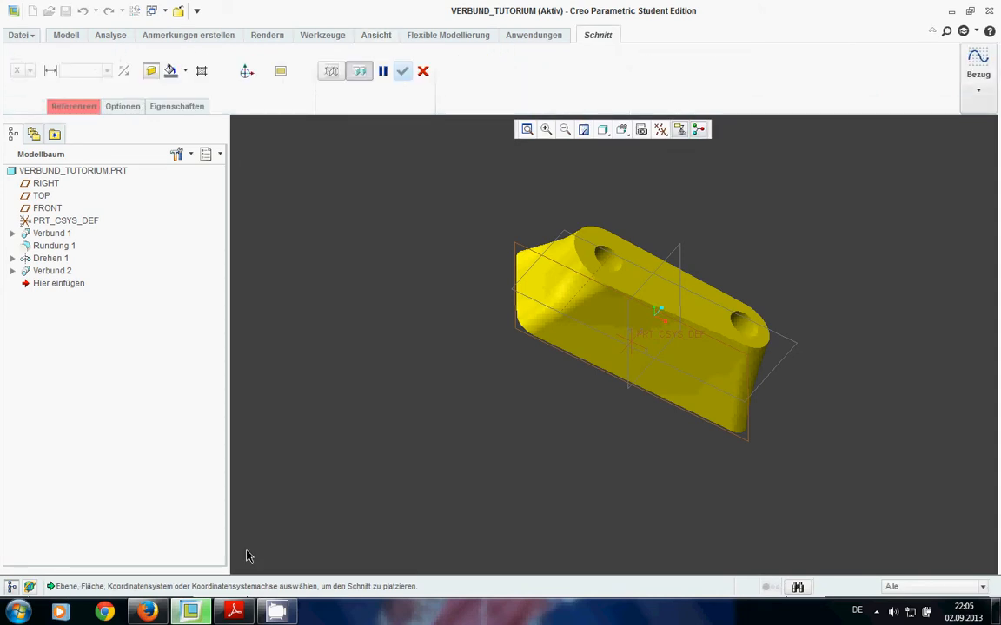
left_click(752, 380)
middle_click_drag(683, 368, 700, 384)
scroll(723, 371, "down", 3)
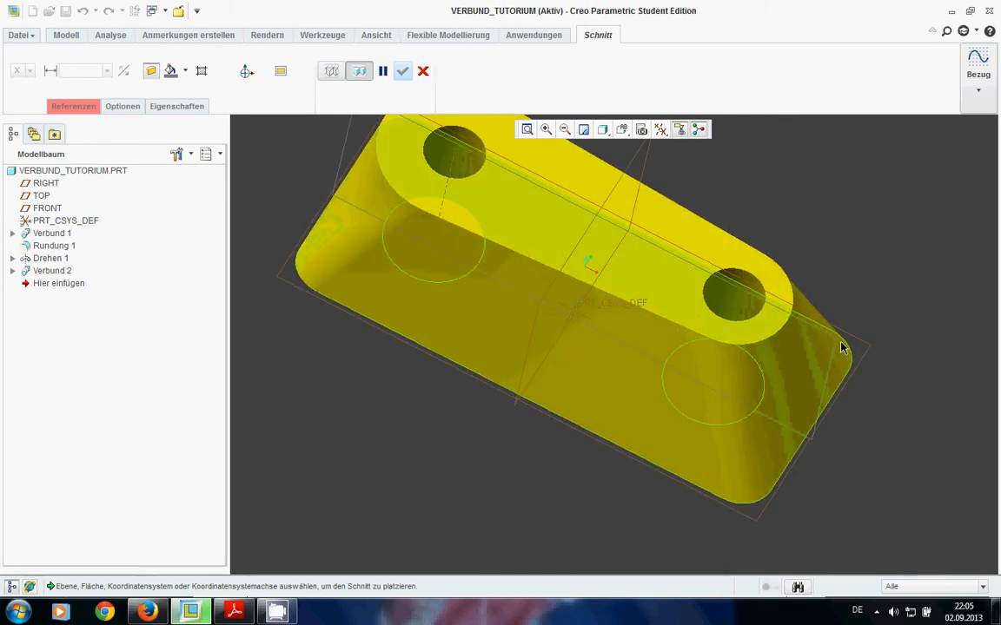
middle_click_drag(823, 350, 717, 296)
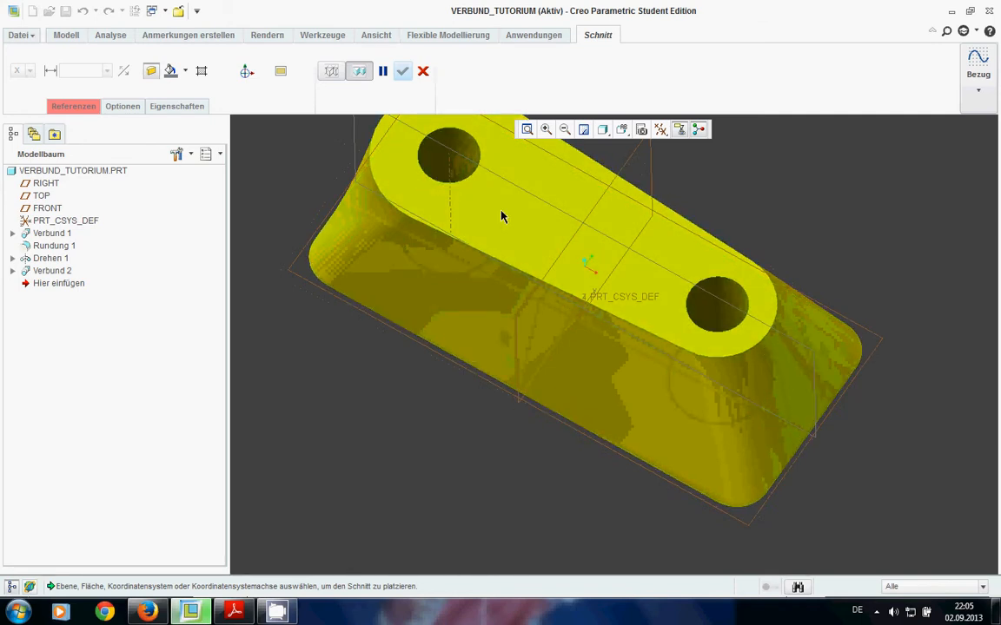
scroll(762, 304, "up", 4)
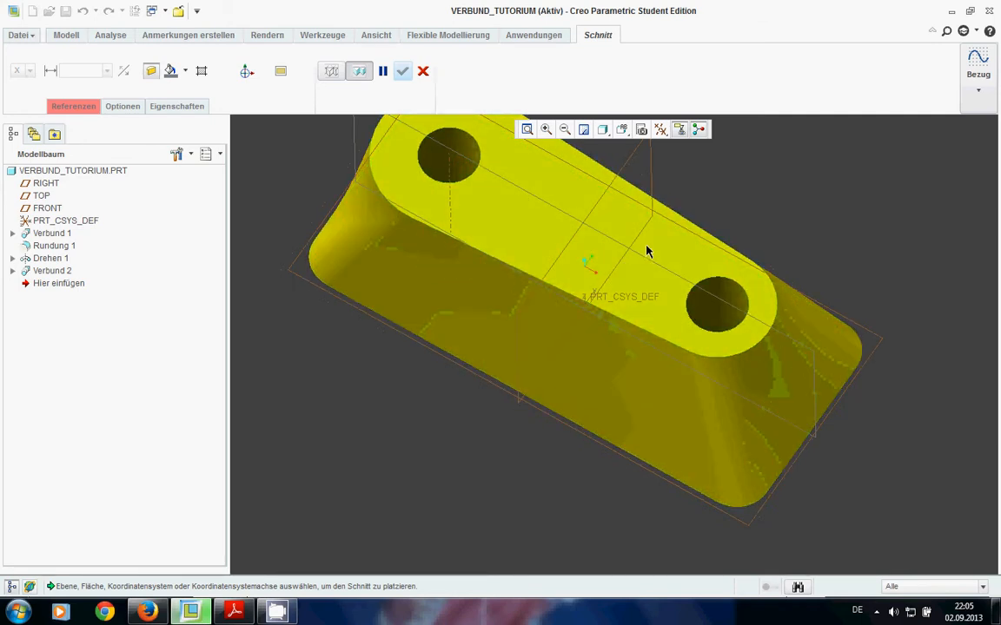
mouse_move(804, 336)
middle_mouse_down()
mouse_move(893, 286)
mouse_move(795, 346)
middle_mouse_up()
middle_click_drag(726, 430, 815, 331)
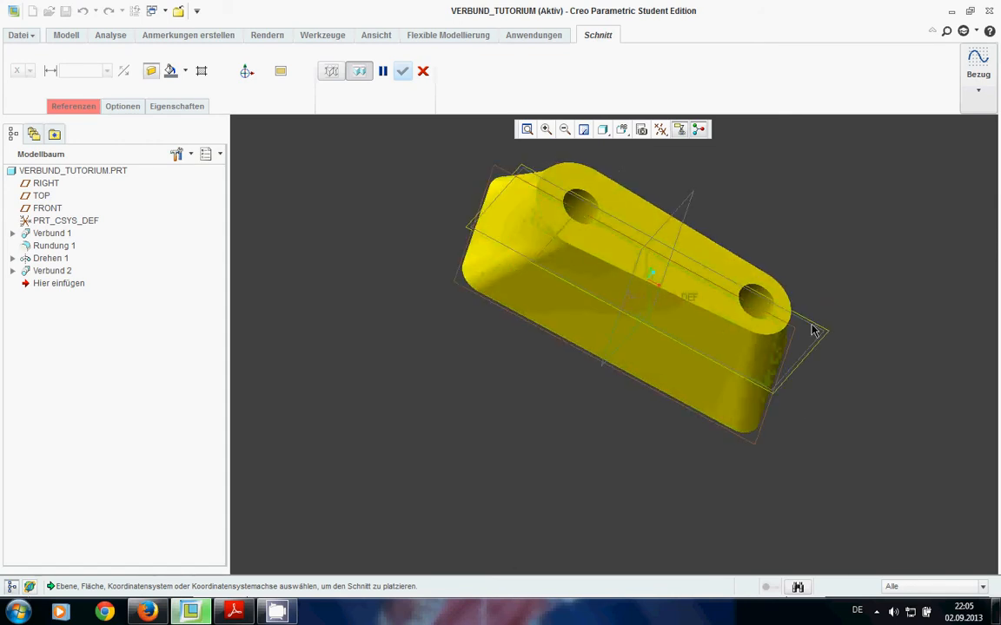
left_click(822, 337)
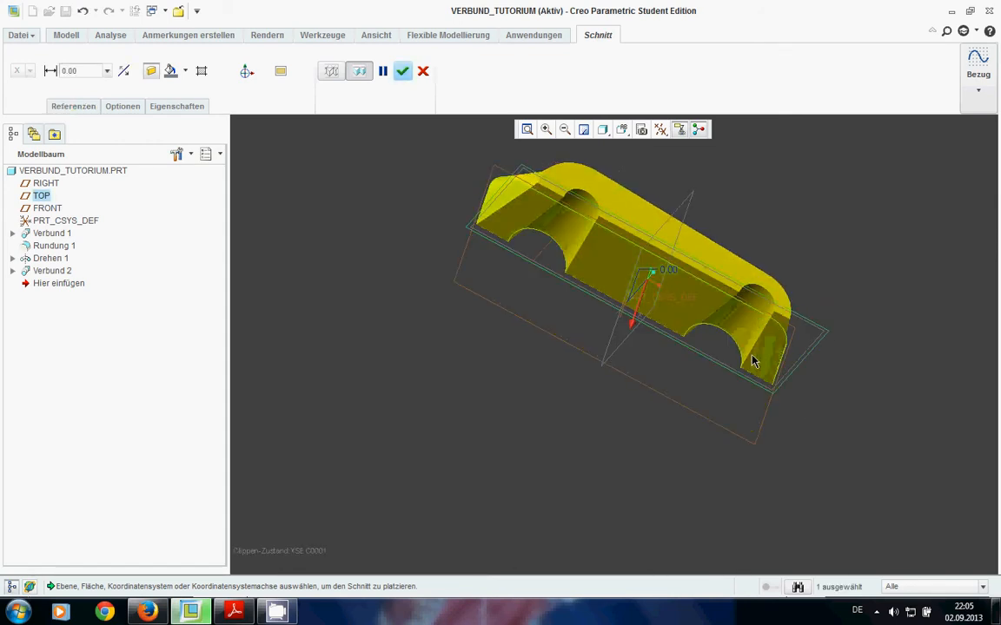
middle_click_drag(754, 357, 770, 332)
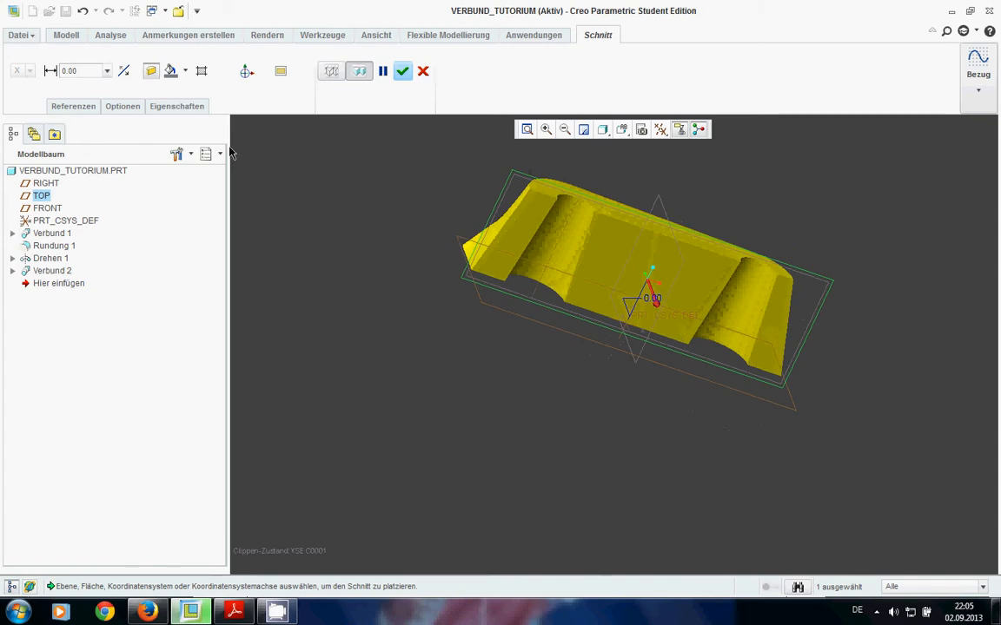
Step: Name the section A and complete it
left_click(168, 107)
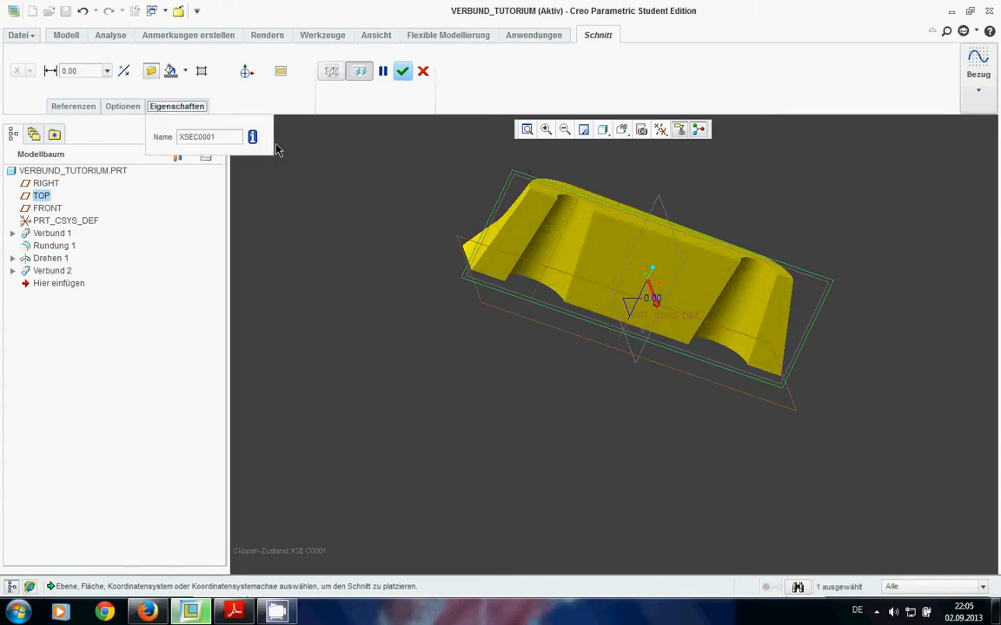
double_click(230, 137)
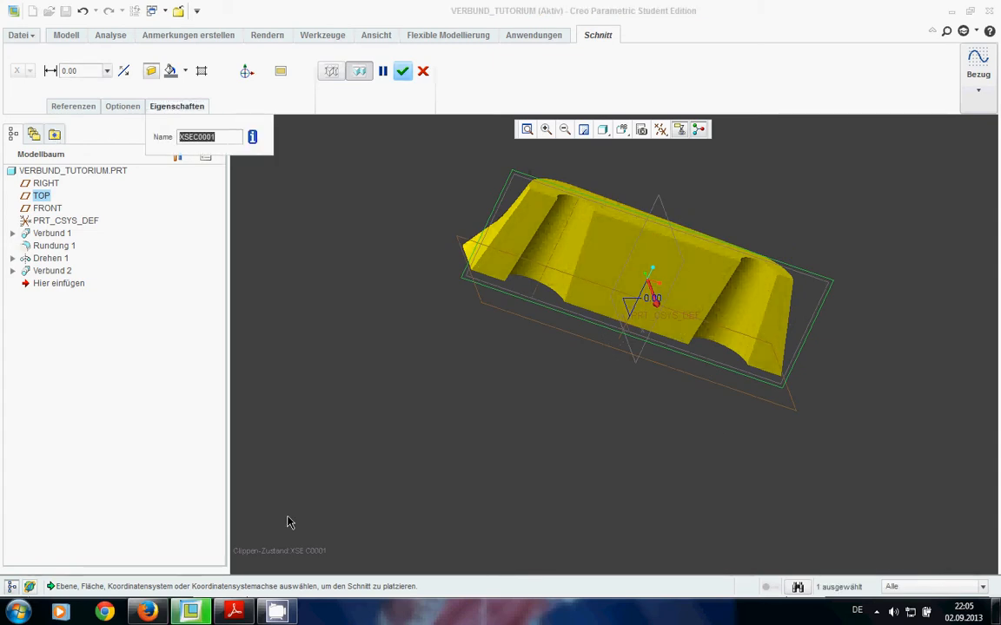
type("S")
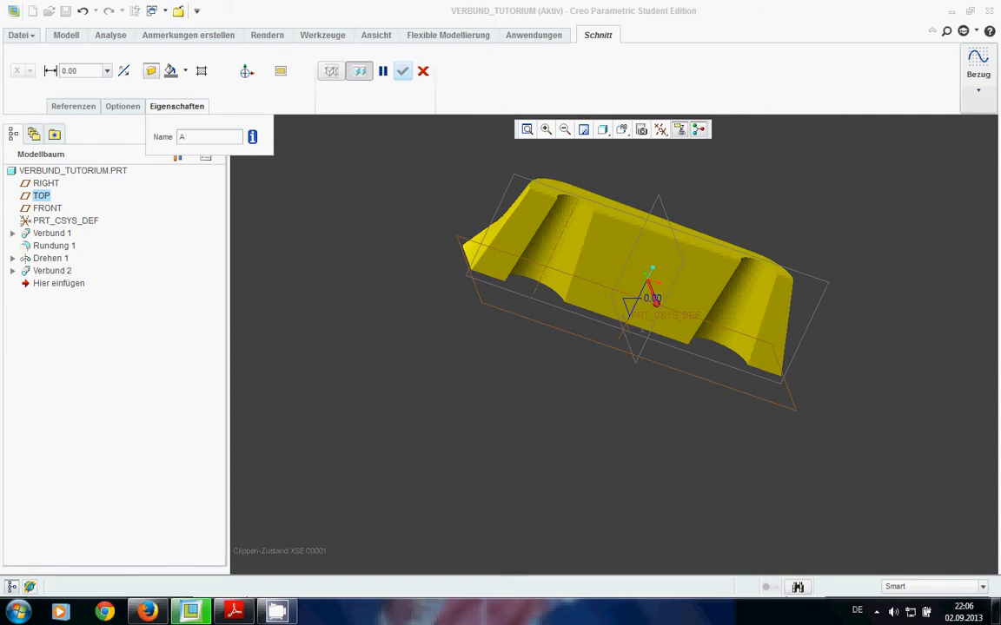
key("Return")
left_click(402, 73)
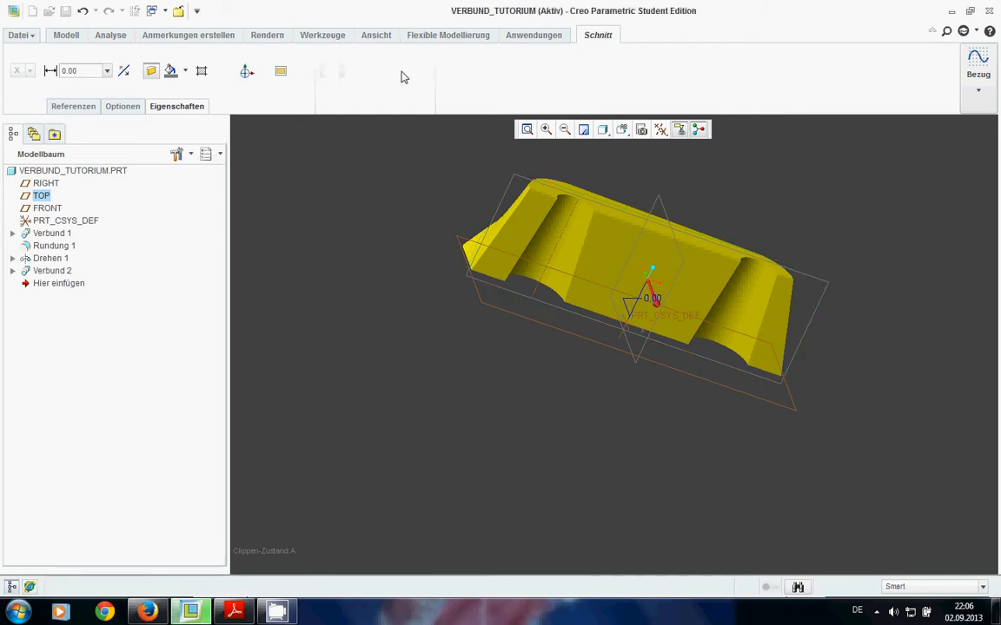
middle_click_drag(561, 287, 351, 442)
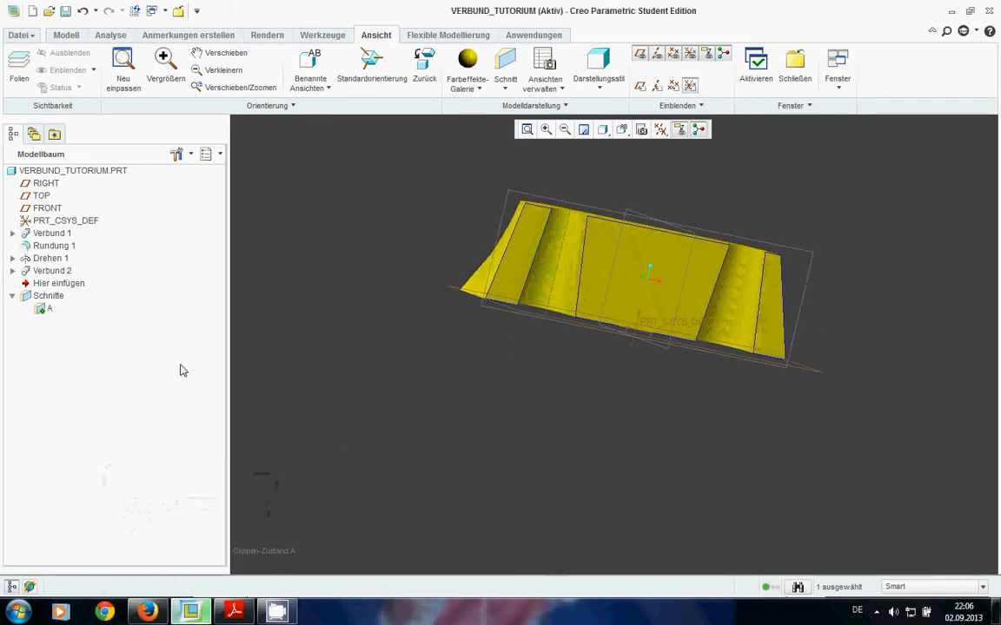
Step: Deactivate section A to show the full part and activate it again
left_click(67, 35)
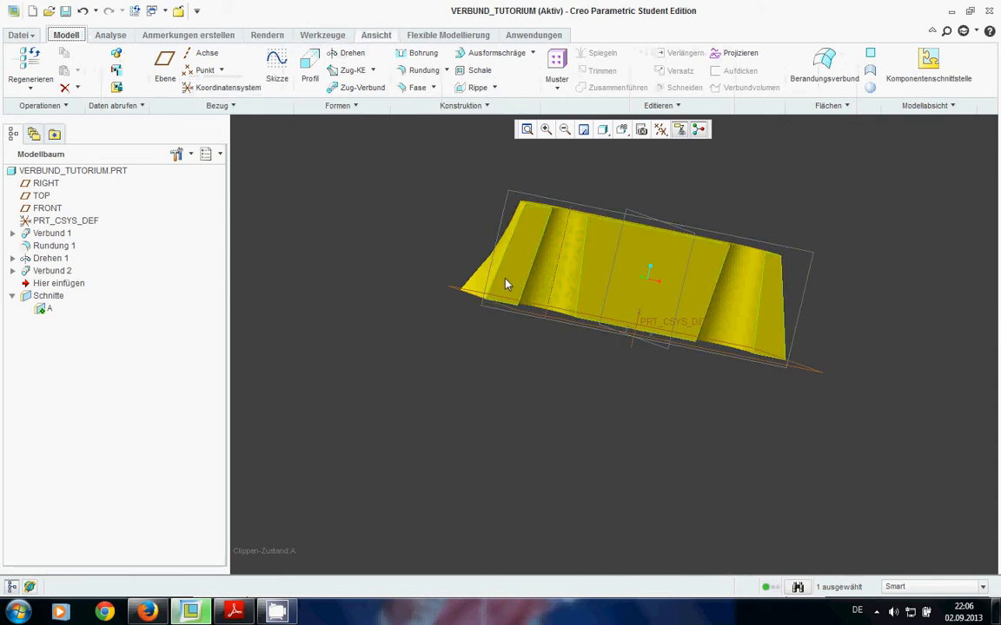
right_click(46, 311)
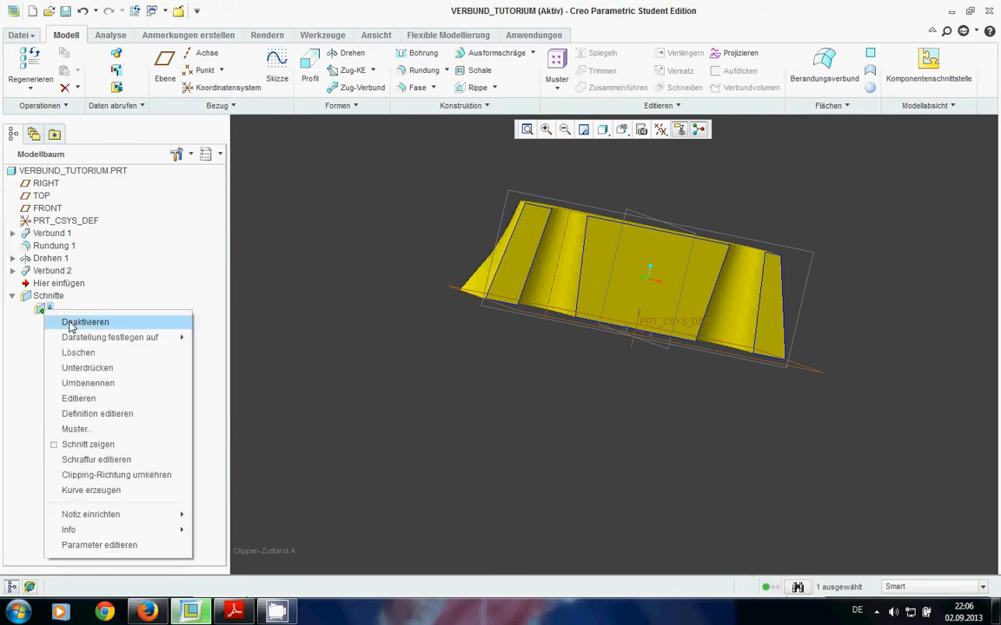
left_click(72, 323)
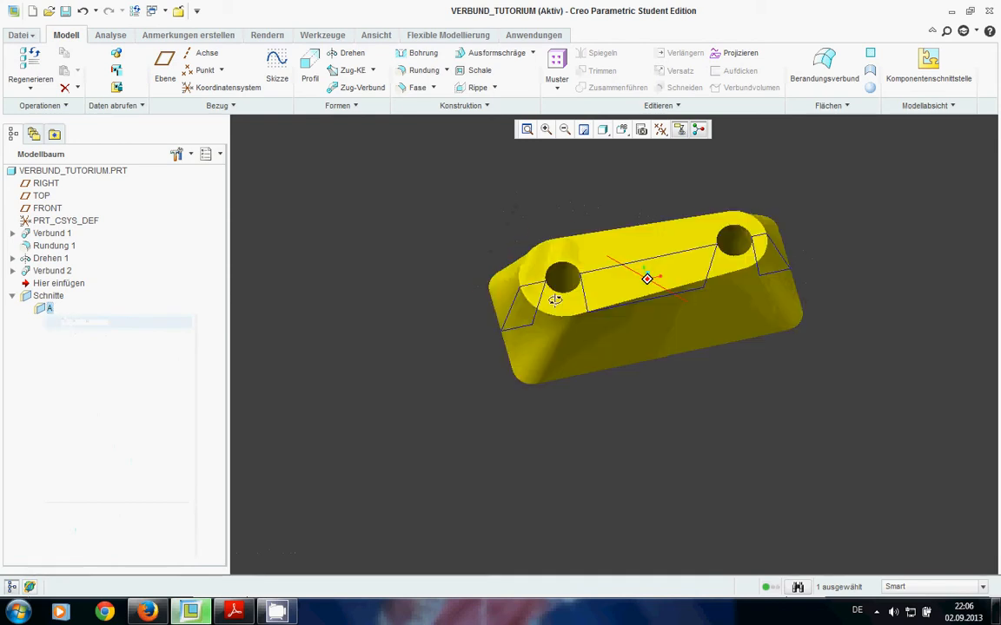
right_click(48, 309)
left_click(74, 318)
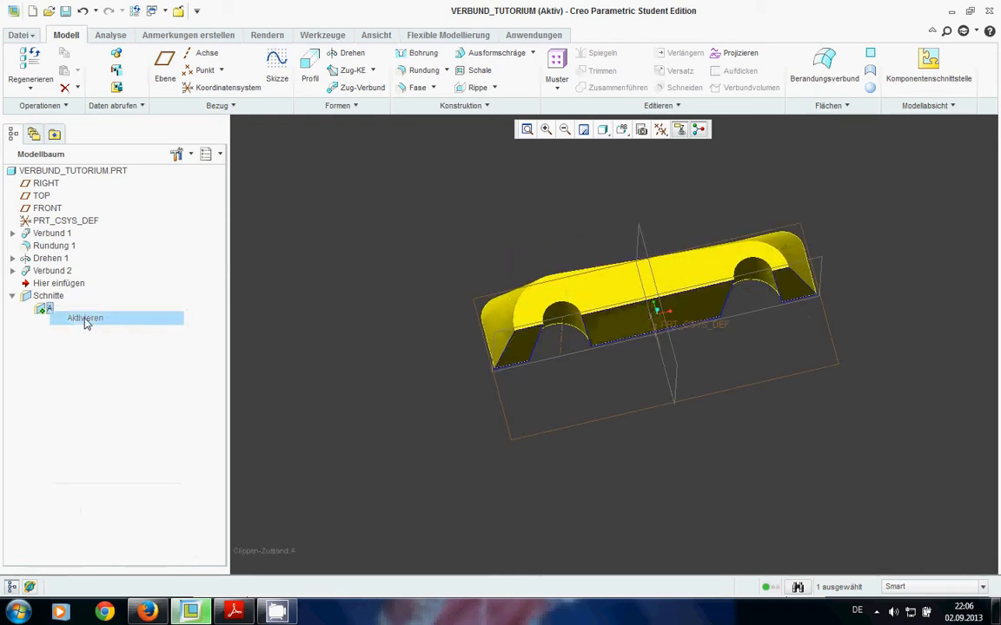
middle_click_drag(662, 294, 640, 285)
Step: Compare the sectioned part with the section view on page 16 of cad.pdf in Adobe Reader, look at the neighbouring pages and return to Creo
left_click(235, 611)
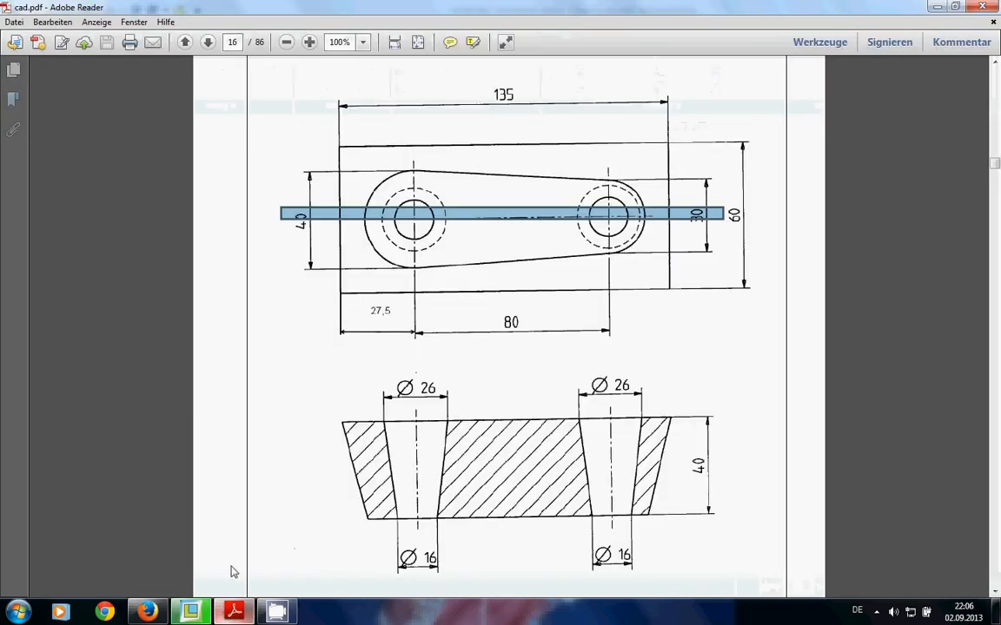
left_click(205, 610)
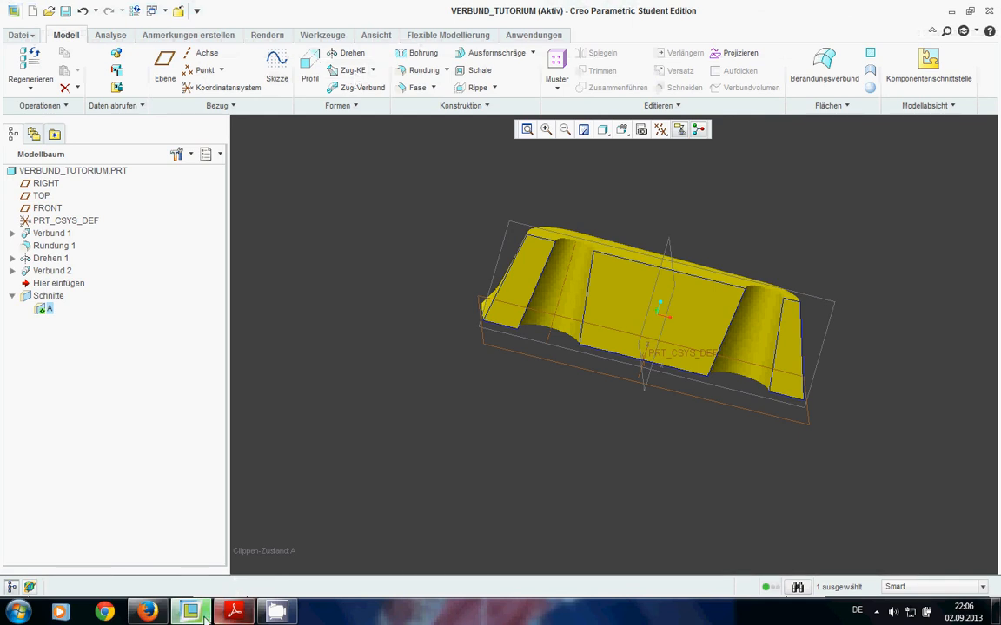
left_click(235, 611)
scroll(652, 277, "down", 10)
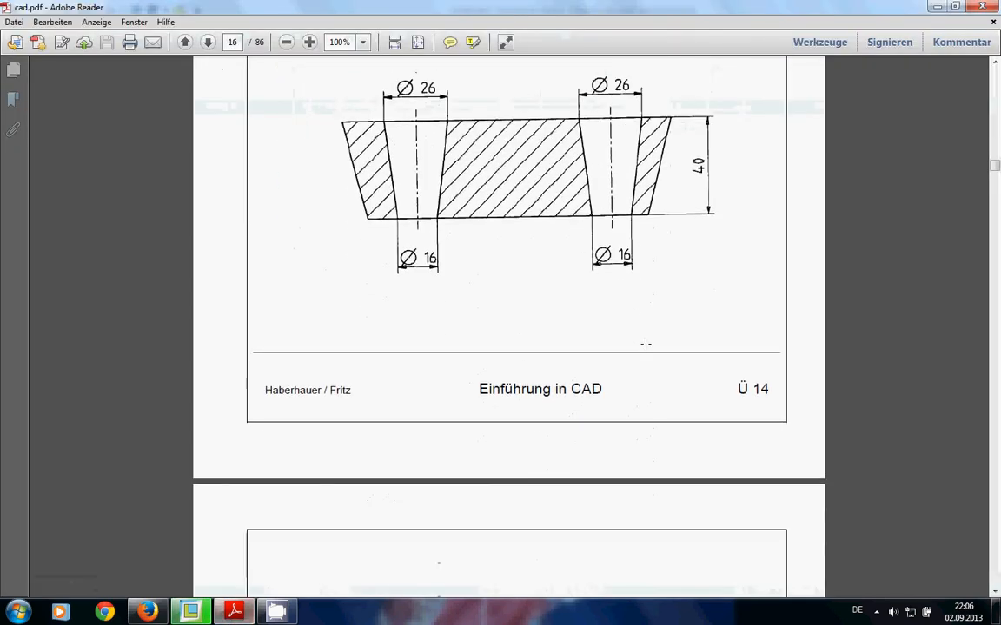
scroll(648, 252, "up", 10)
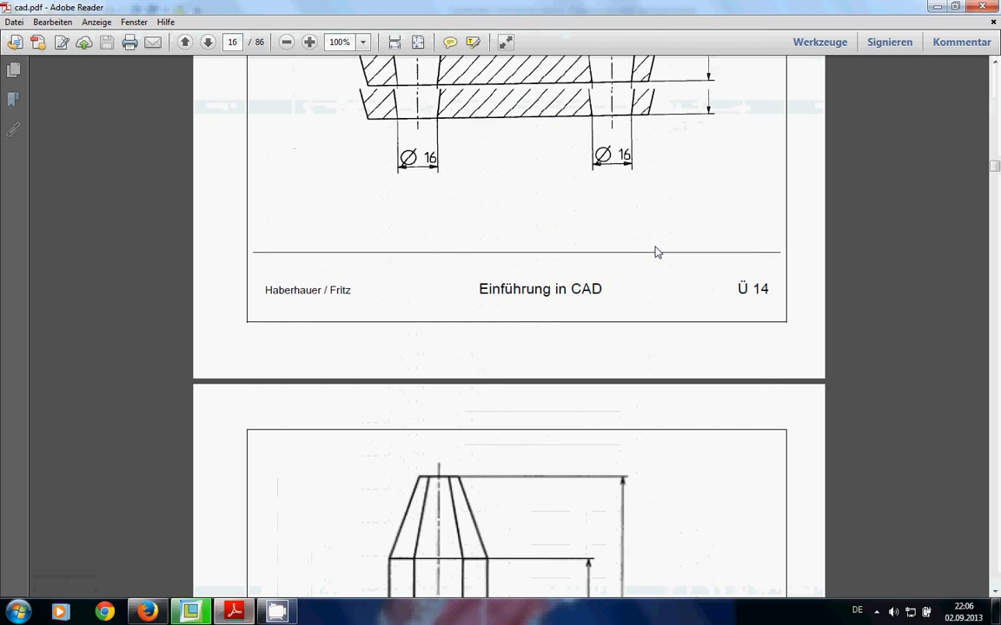
scroll(669, 258, "up", 10)
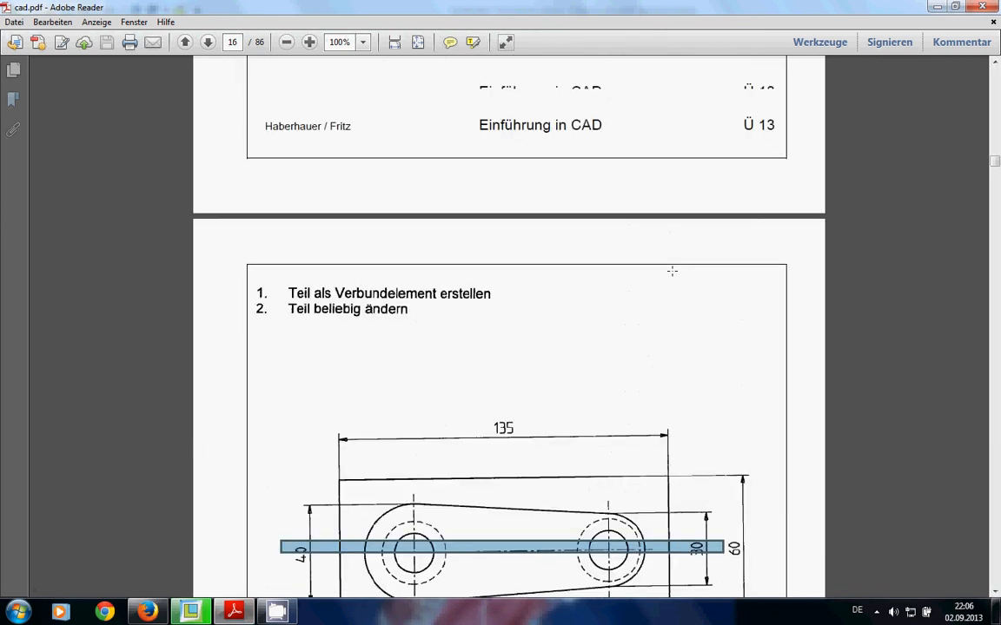
scroll(626, 244, "up", 8)
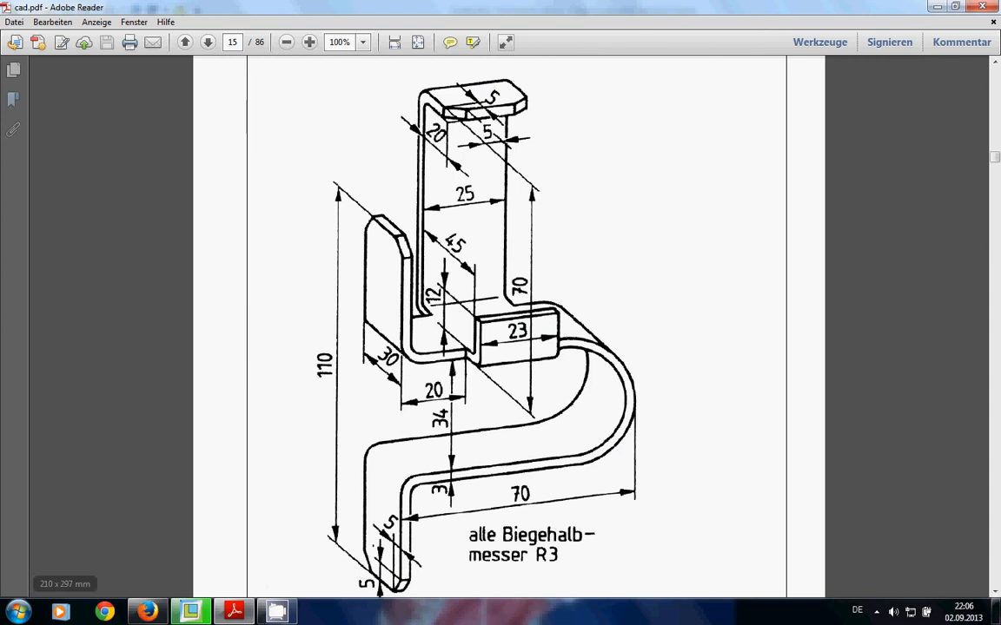
left_click(234, 612)
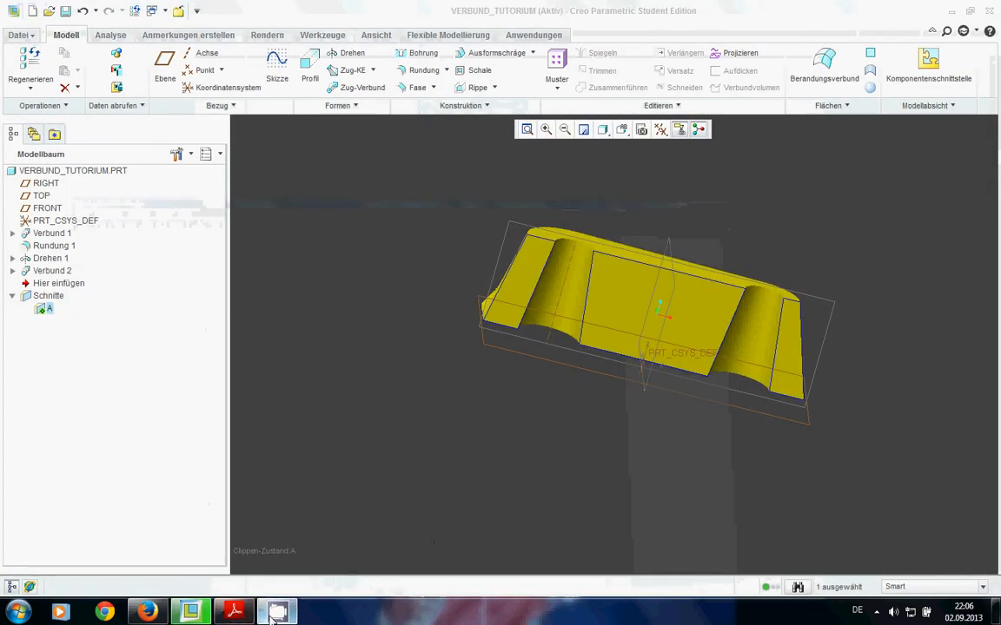
left_click(874, 617)
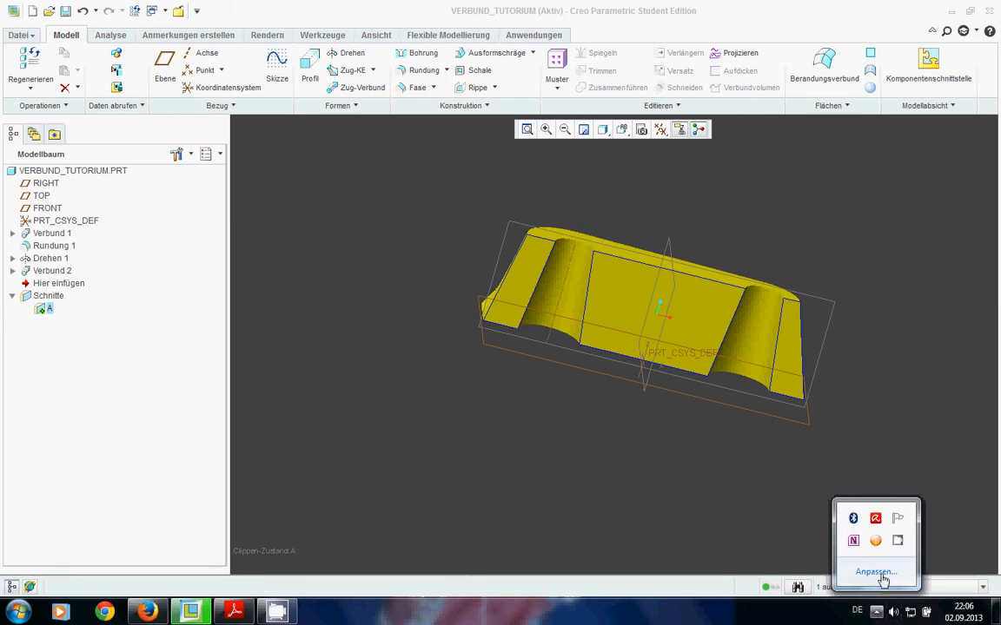
left_click(434, 249)
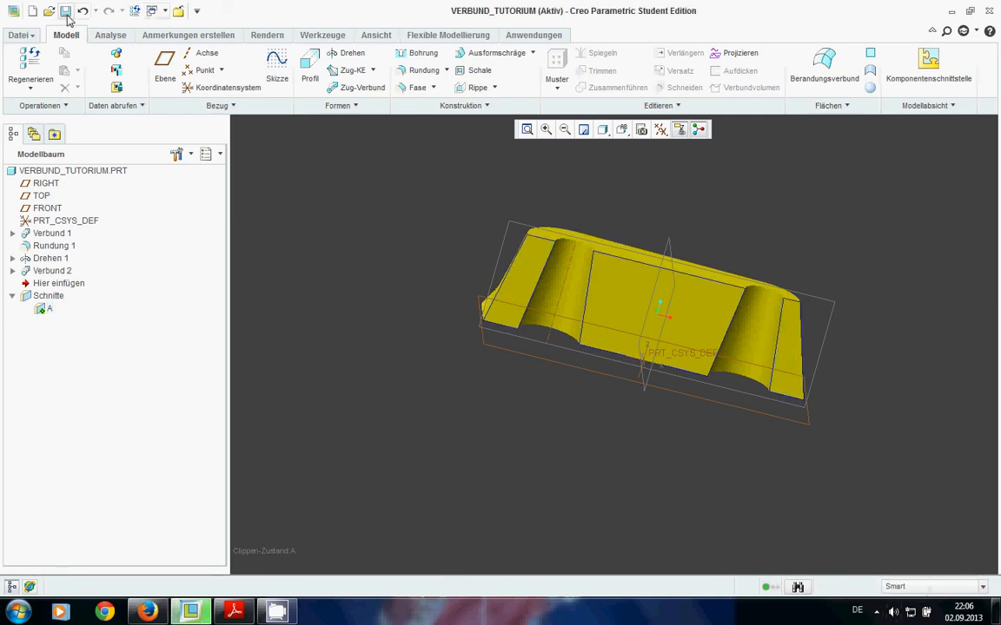
Step: Save the part VERBUND_TUTORIUM.PRT in the CAD_Tutorium folder
left_click(66, 11)
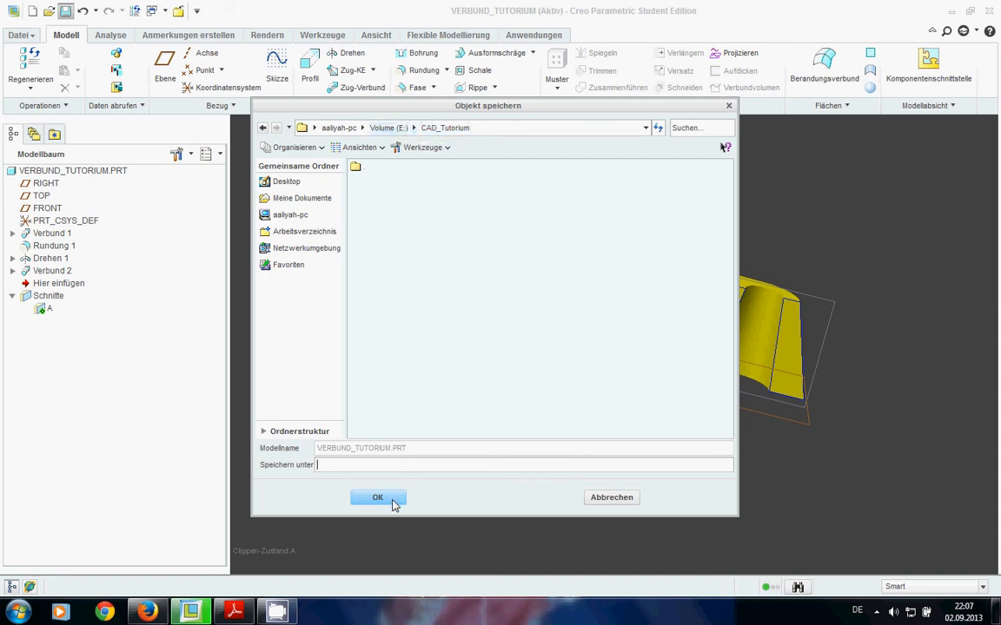
left_click(392, 506)
left_click(877, 611)
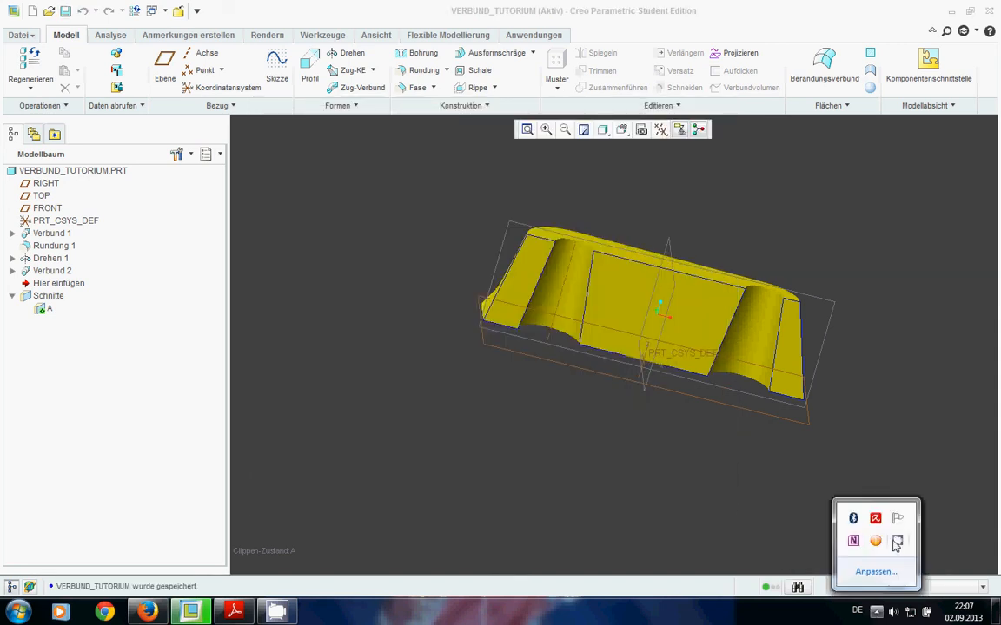